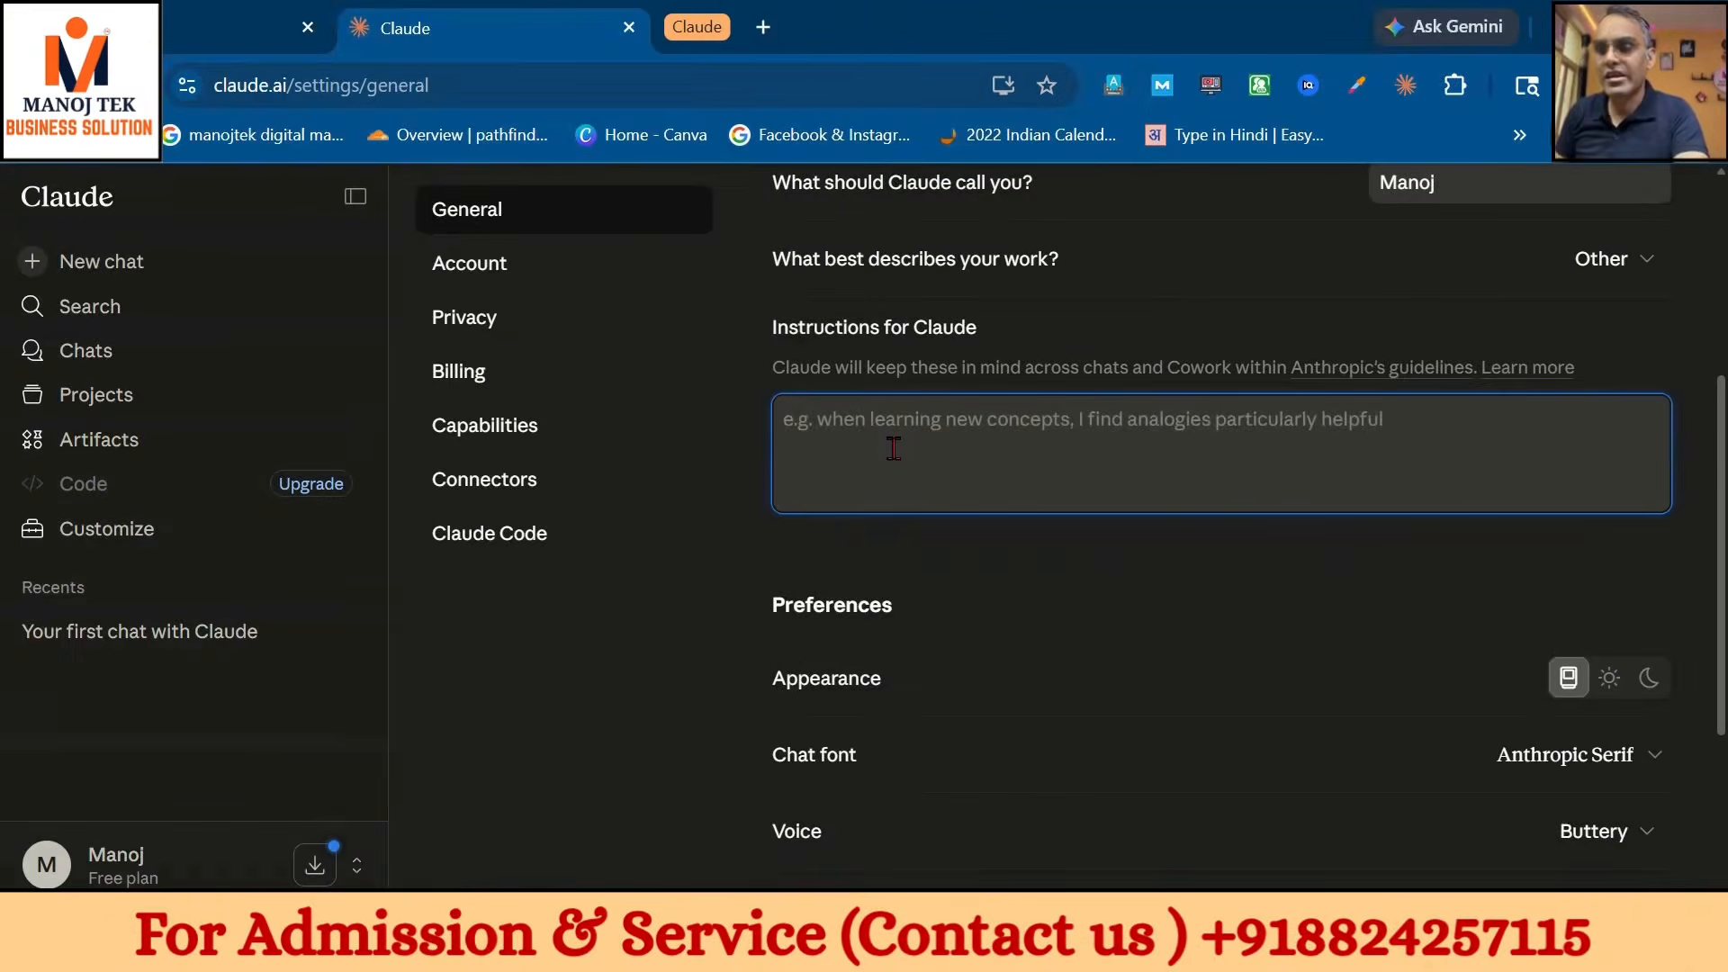
- Paste preferences for simple, structured, practical Hinglish replies into Claude's instructions
{"action": "type", "text": "Explain concepts in simple language with examples and analogies. Teach step-by-step and avoid assuming prior knowledge. Add short summaries and memory tricks when useful. Be structured, strategic, and action-oriented. Help me make decisions with pros and cons. Improve my writing professionally and keep responses practical and efficient. Reply in Hinglish unless I ask otherwise. Keep explanations simple, practical, and direct. Be concise but insightful. Avoid generic answers. Give practical recommendations with reasoning. Use structured formatting. When solving problems, think step-by-step. For technical topics, provide accurate and optimized solutions. Reply in Hinglish when appropriate."}
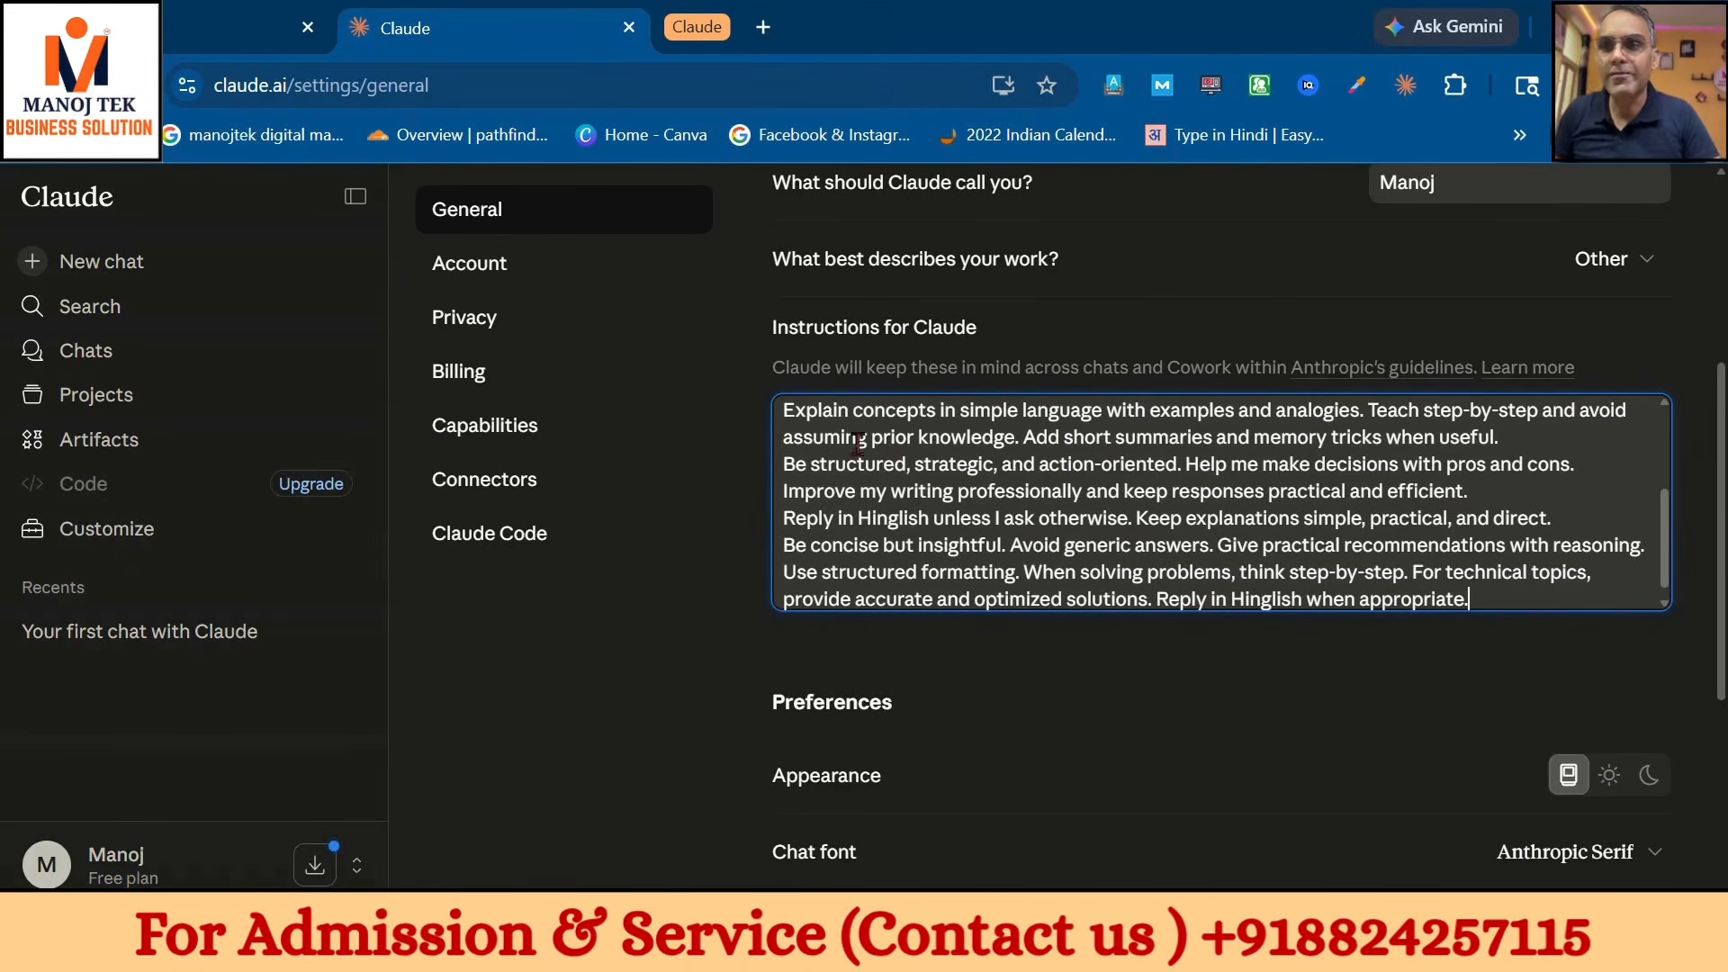
{"action": "left_click", "coordinate": [497, 430]}
- Switch on AI-powered artifacts and Connector discovery in Claude's capabilities
{"action": "scroll", "coordinate": [1368, 617], "scroll_direction": "down", "scroll_amount": 4}
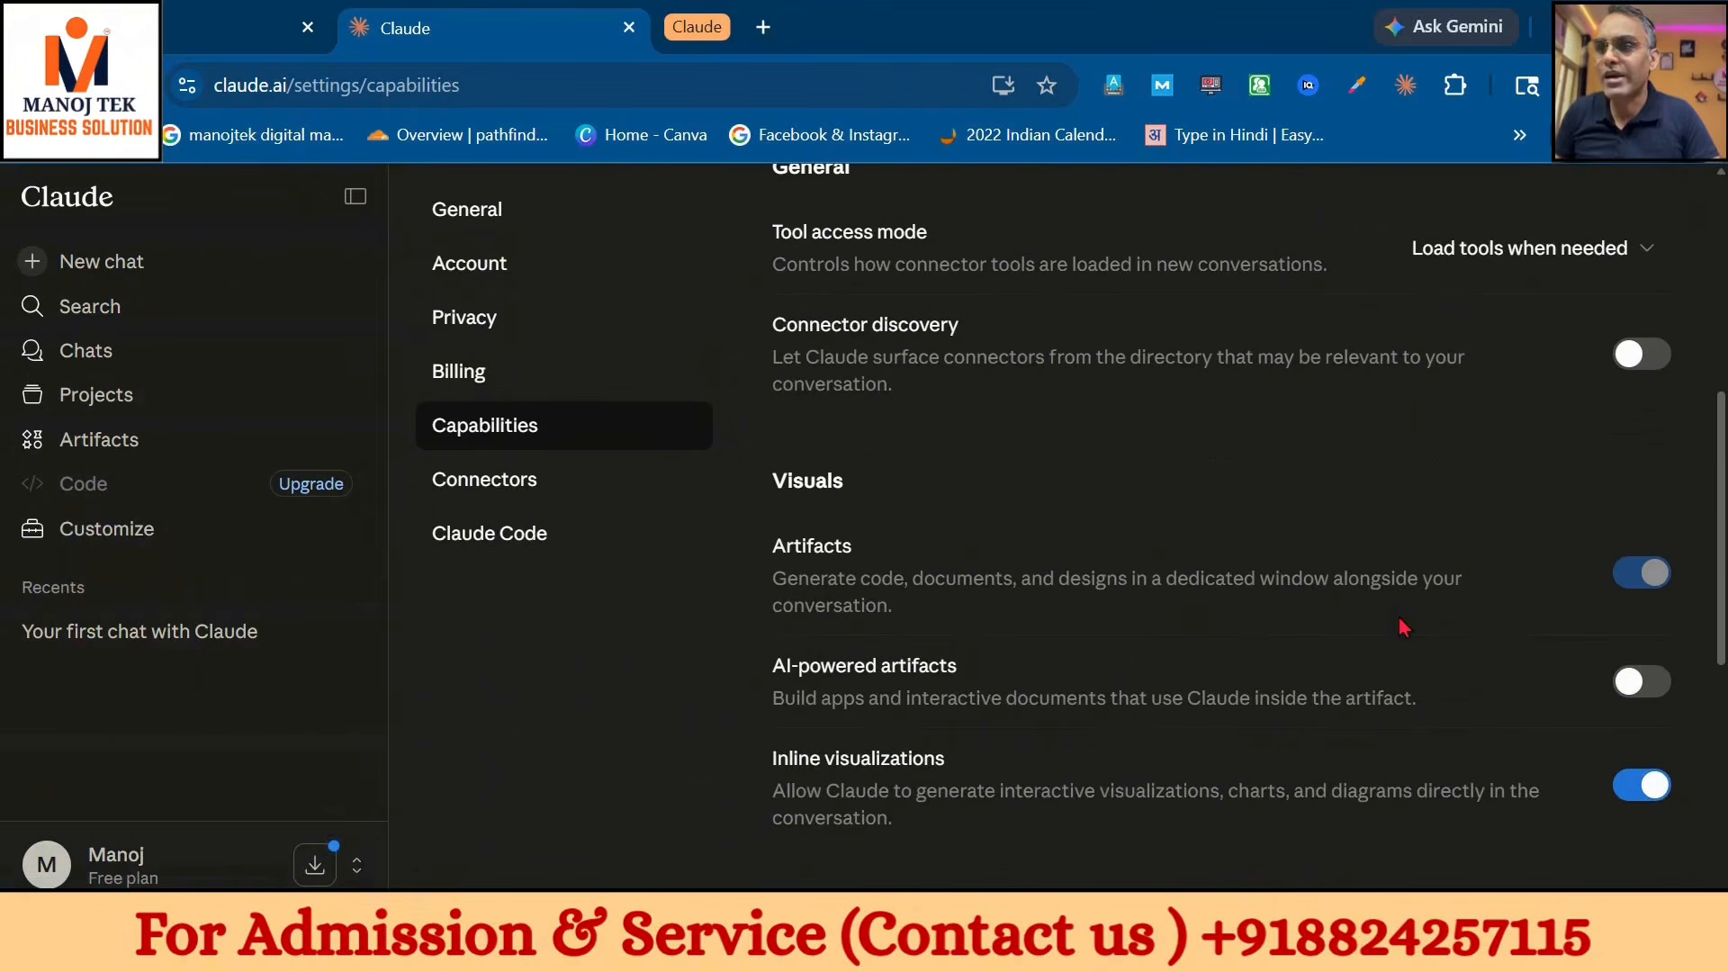
{"action": "scroll", "coordinate": [1168, 657], "scroll_direction": "down", "scroll_amount": 7}
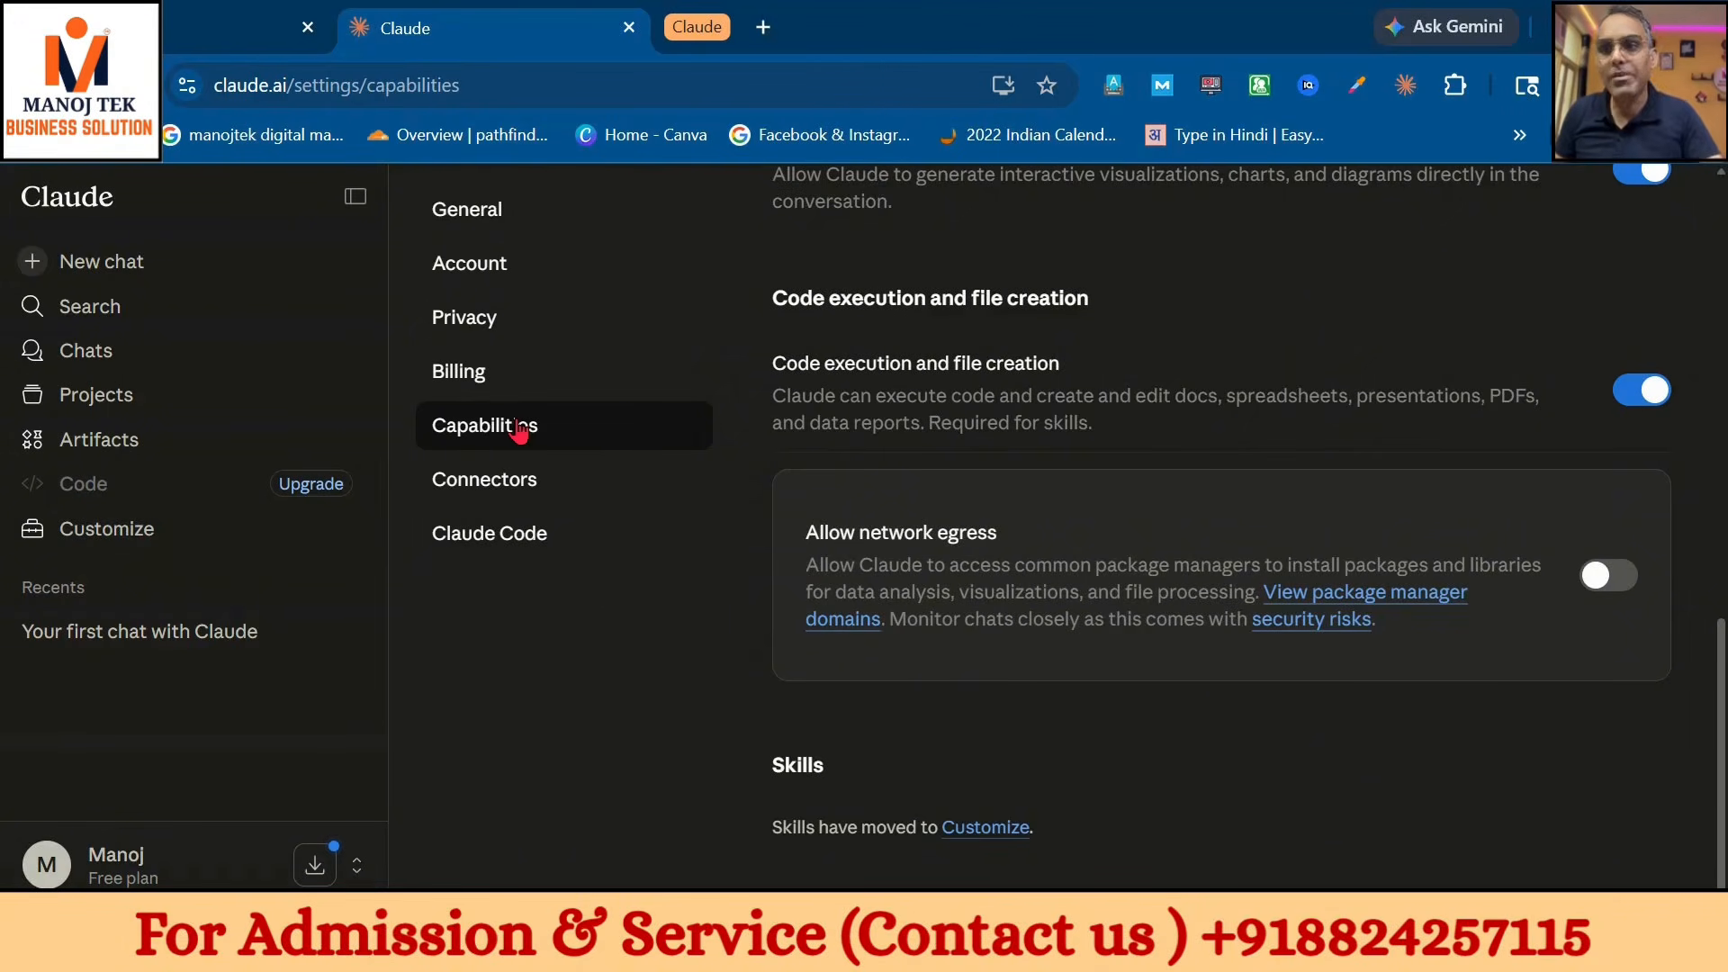
{"action": "scroll", "coordinate": [1541, 302], "scroll_direction": "up", "scroll_amount": 5}
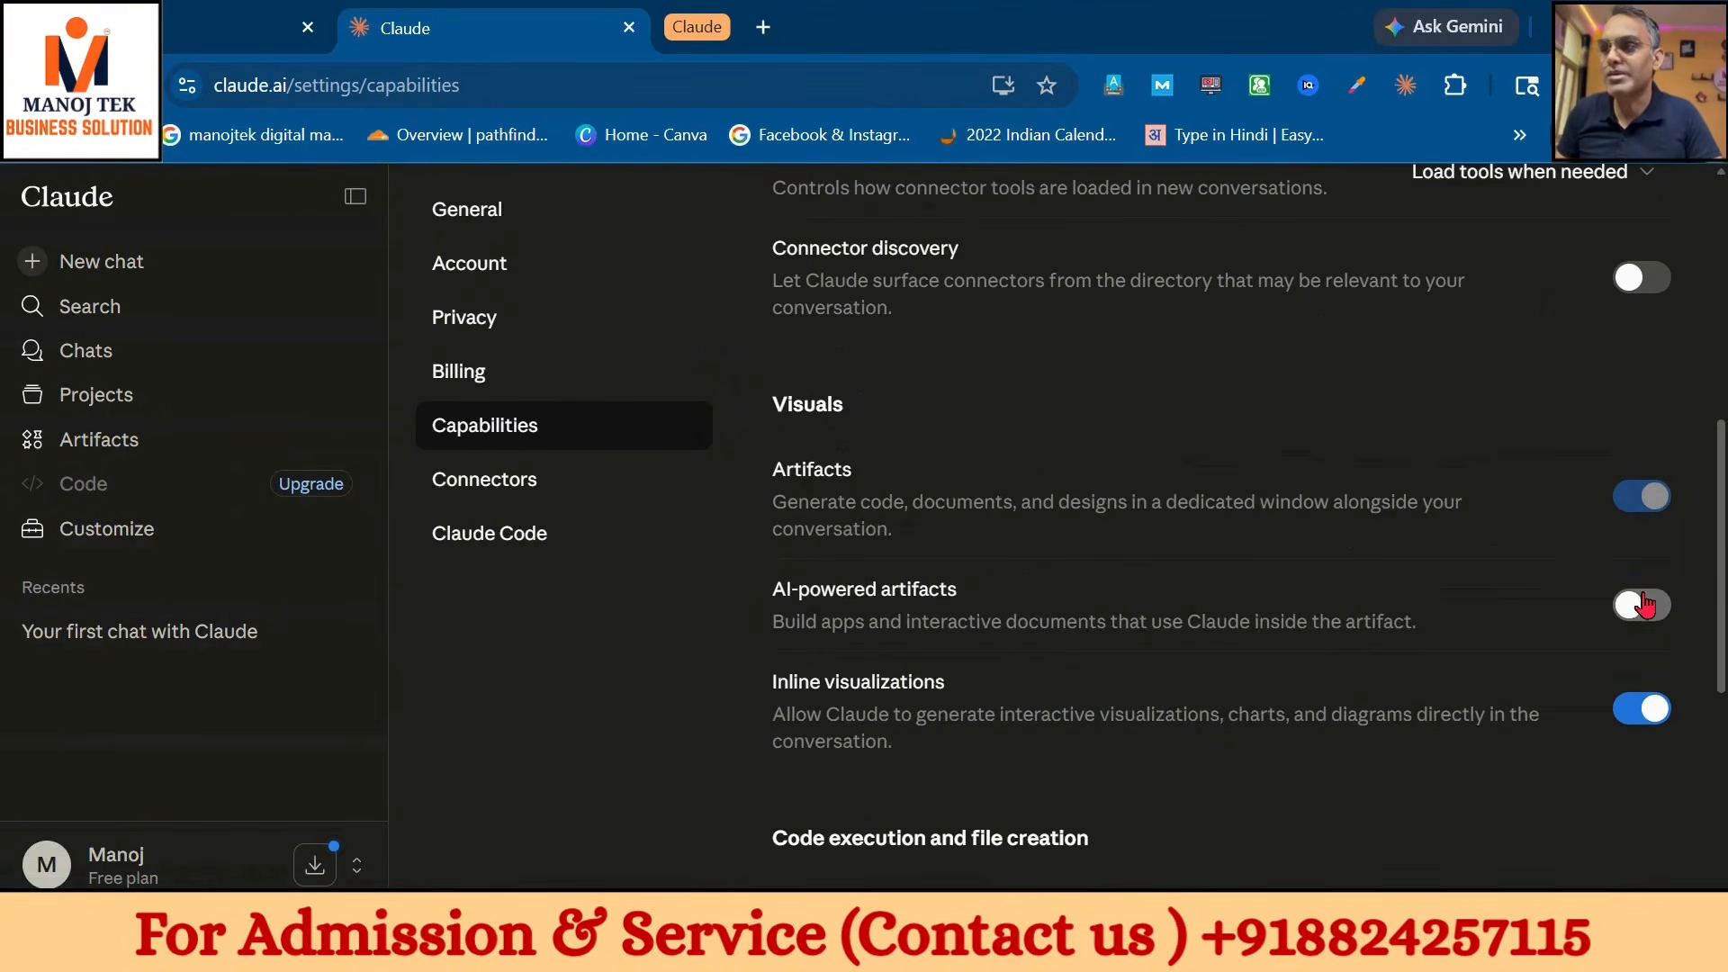
{"action": "left_click", "coordinate": [1642, 605]}
{"action": "left_click", "coordinate": [1640, 285]}
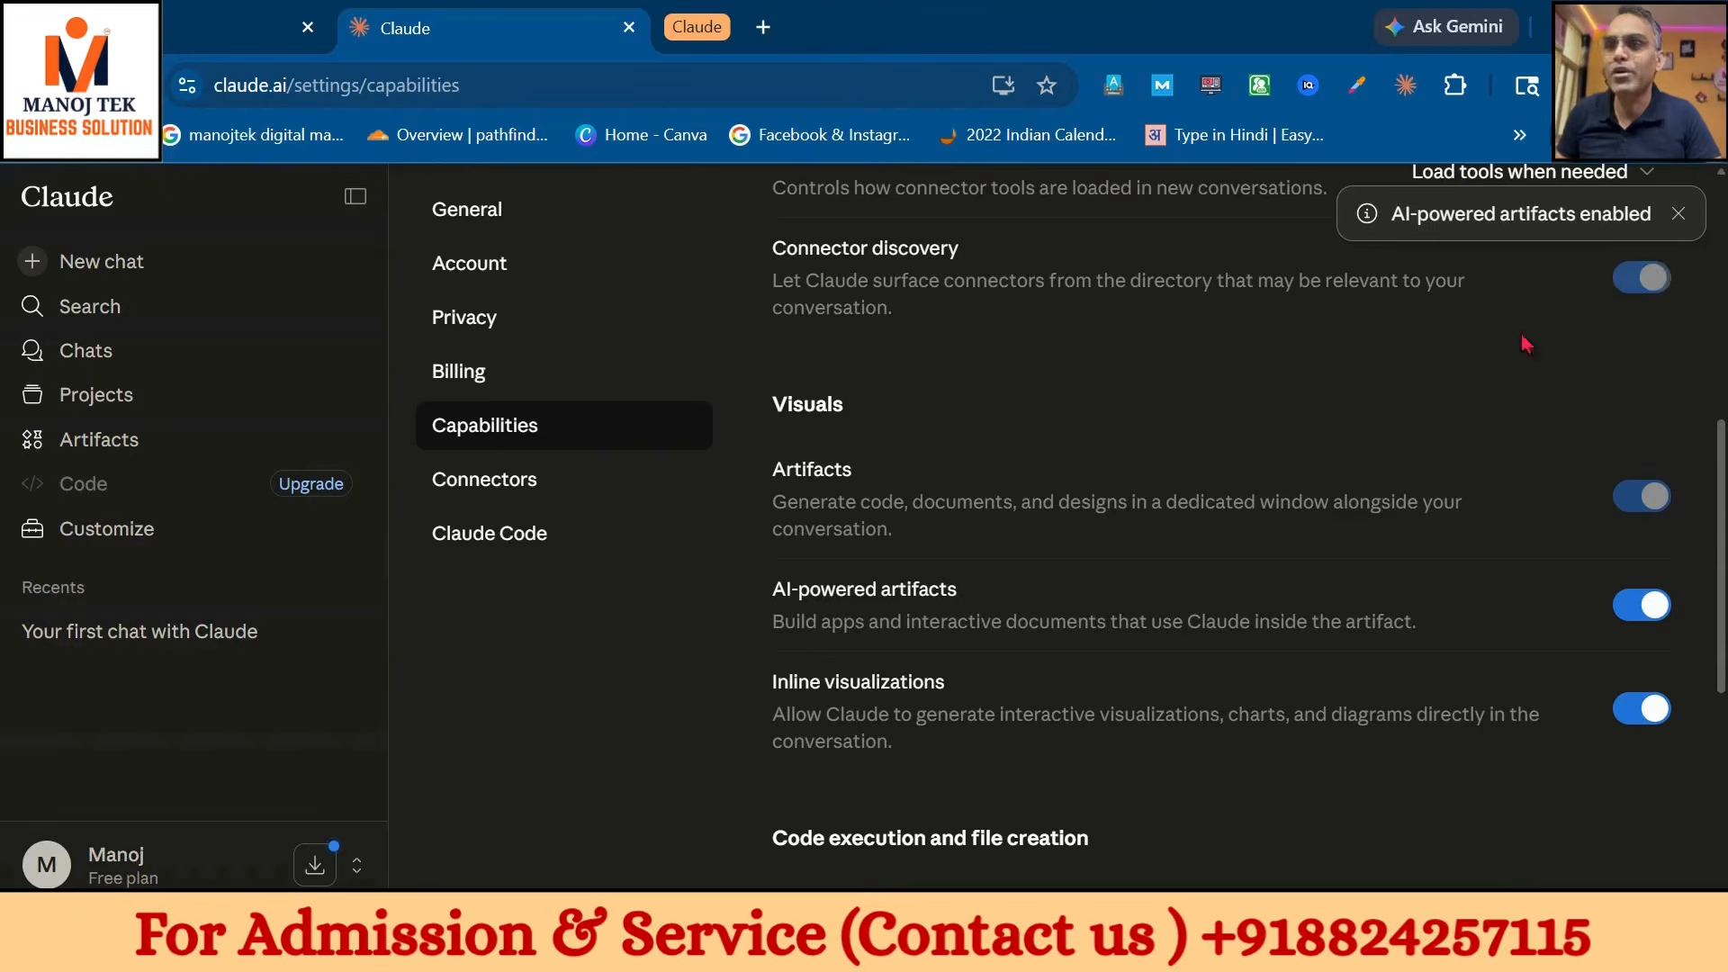
{"action": "scroll", "coordinate": [1020, 490], "scroll_direction": "up", "scroll_amount": 2}
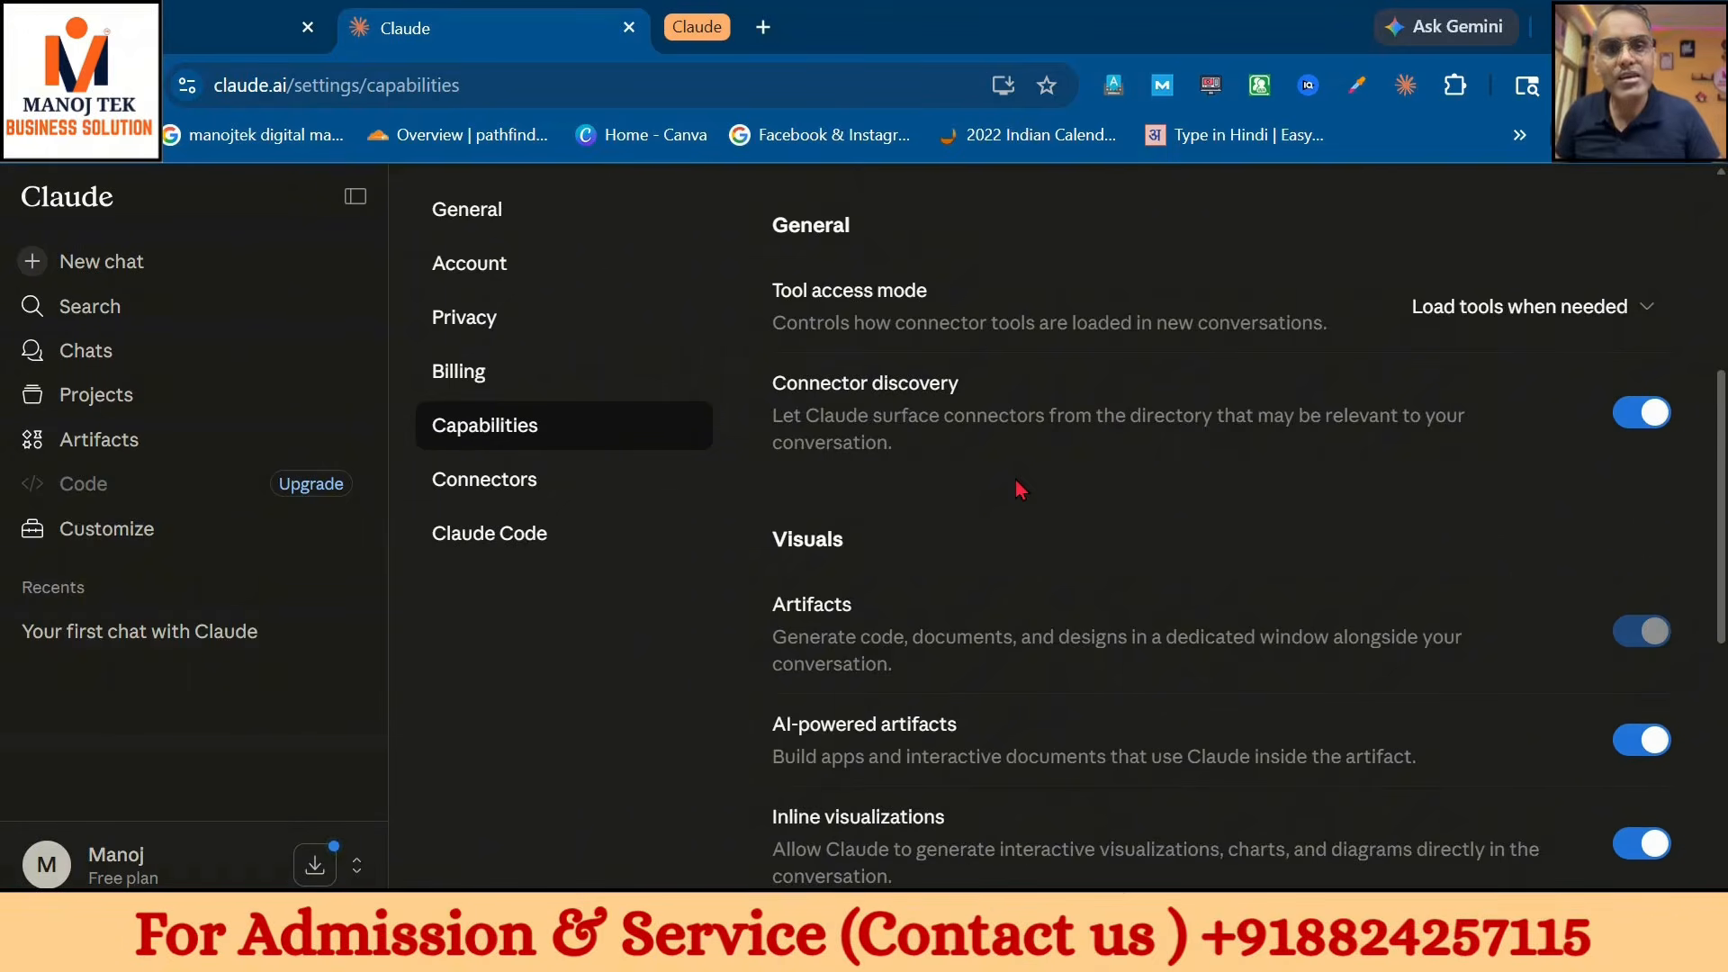
{"action": "scroll", "coordinate": [1020, 490], "scroll_direction": "down", "scroll_amount": 6}
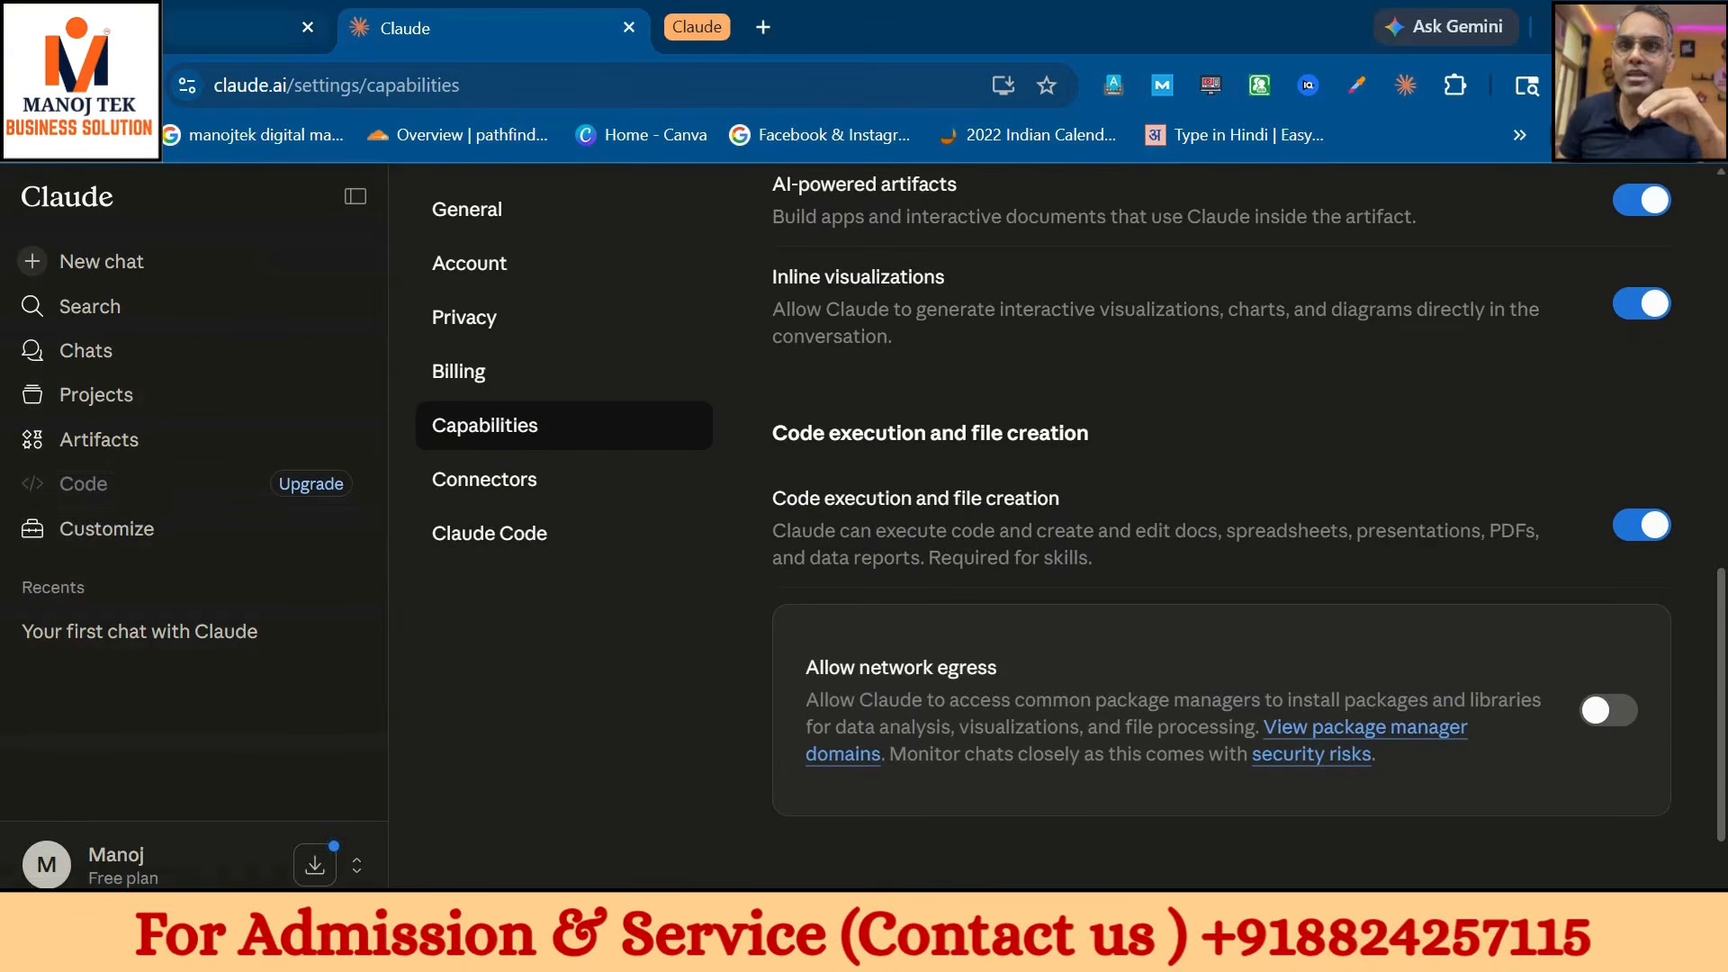
{"action": "left_click", "coordinate": [166, 25]}
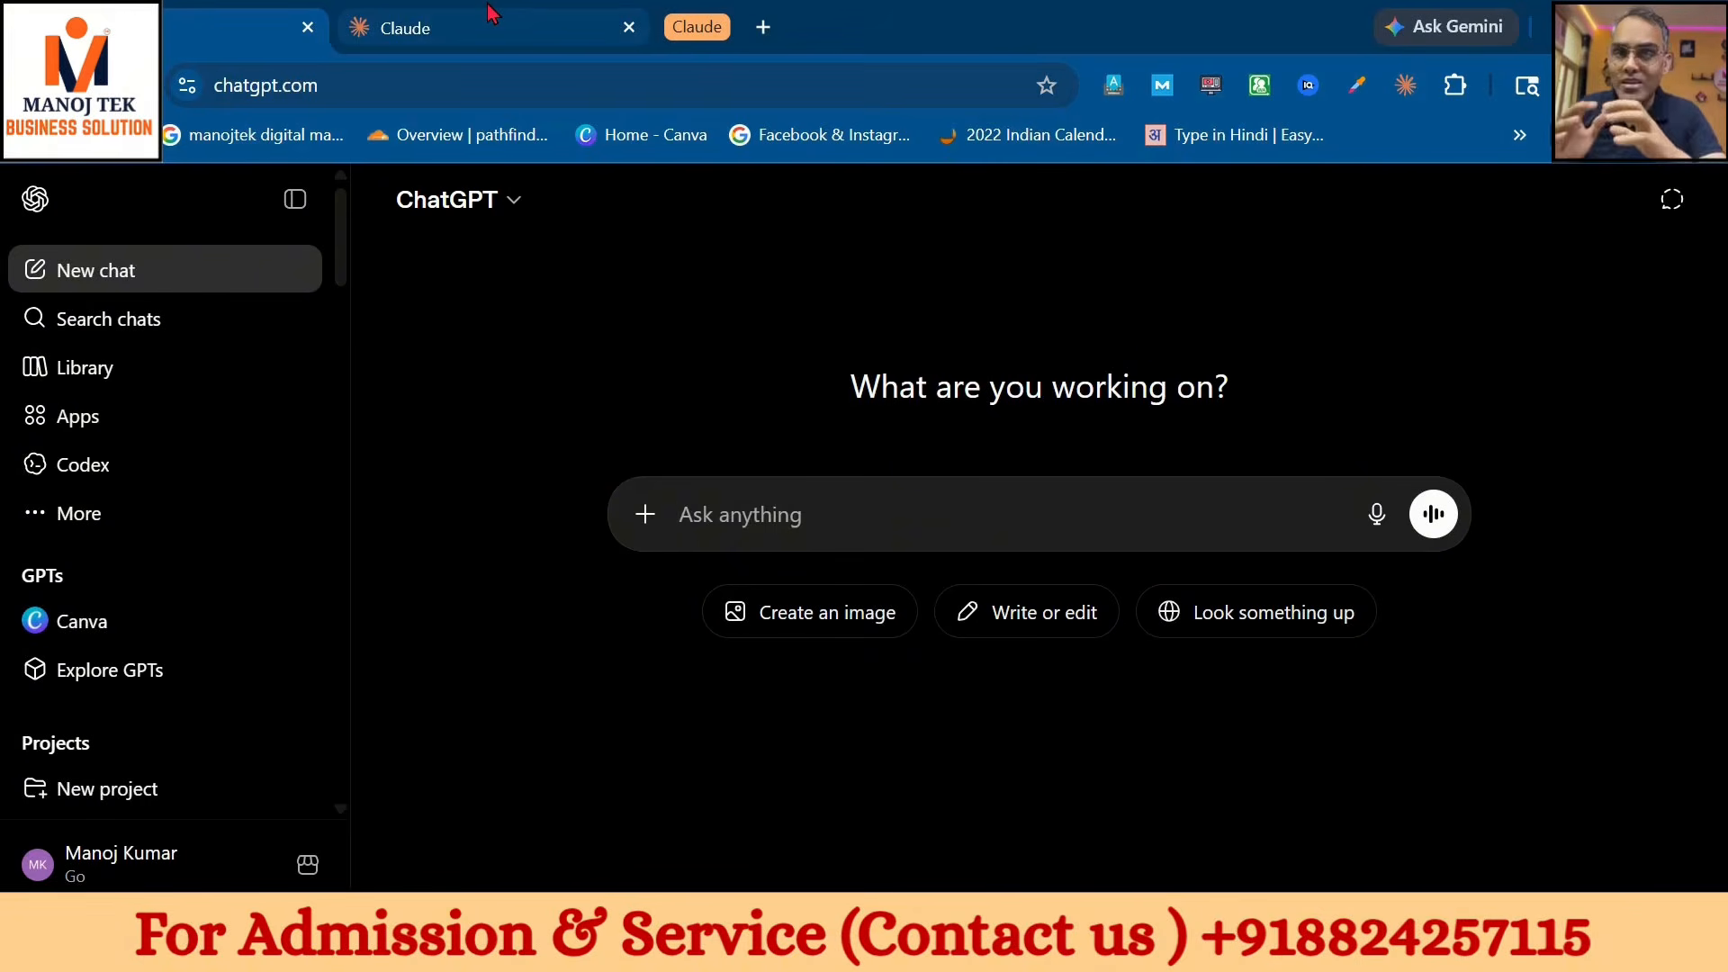
- Go back from the ChatGPT tab to Claude's Capabilities settings
{"action": "mouse_move", "coordinate": [492, 12]}
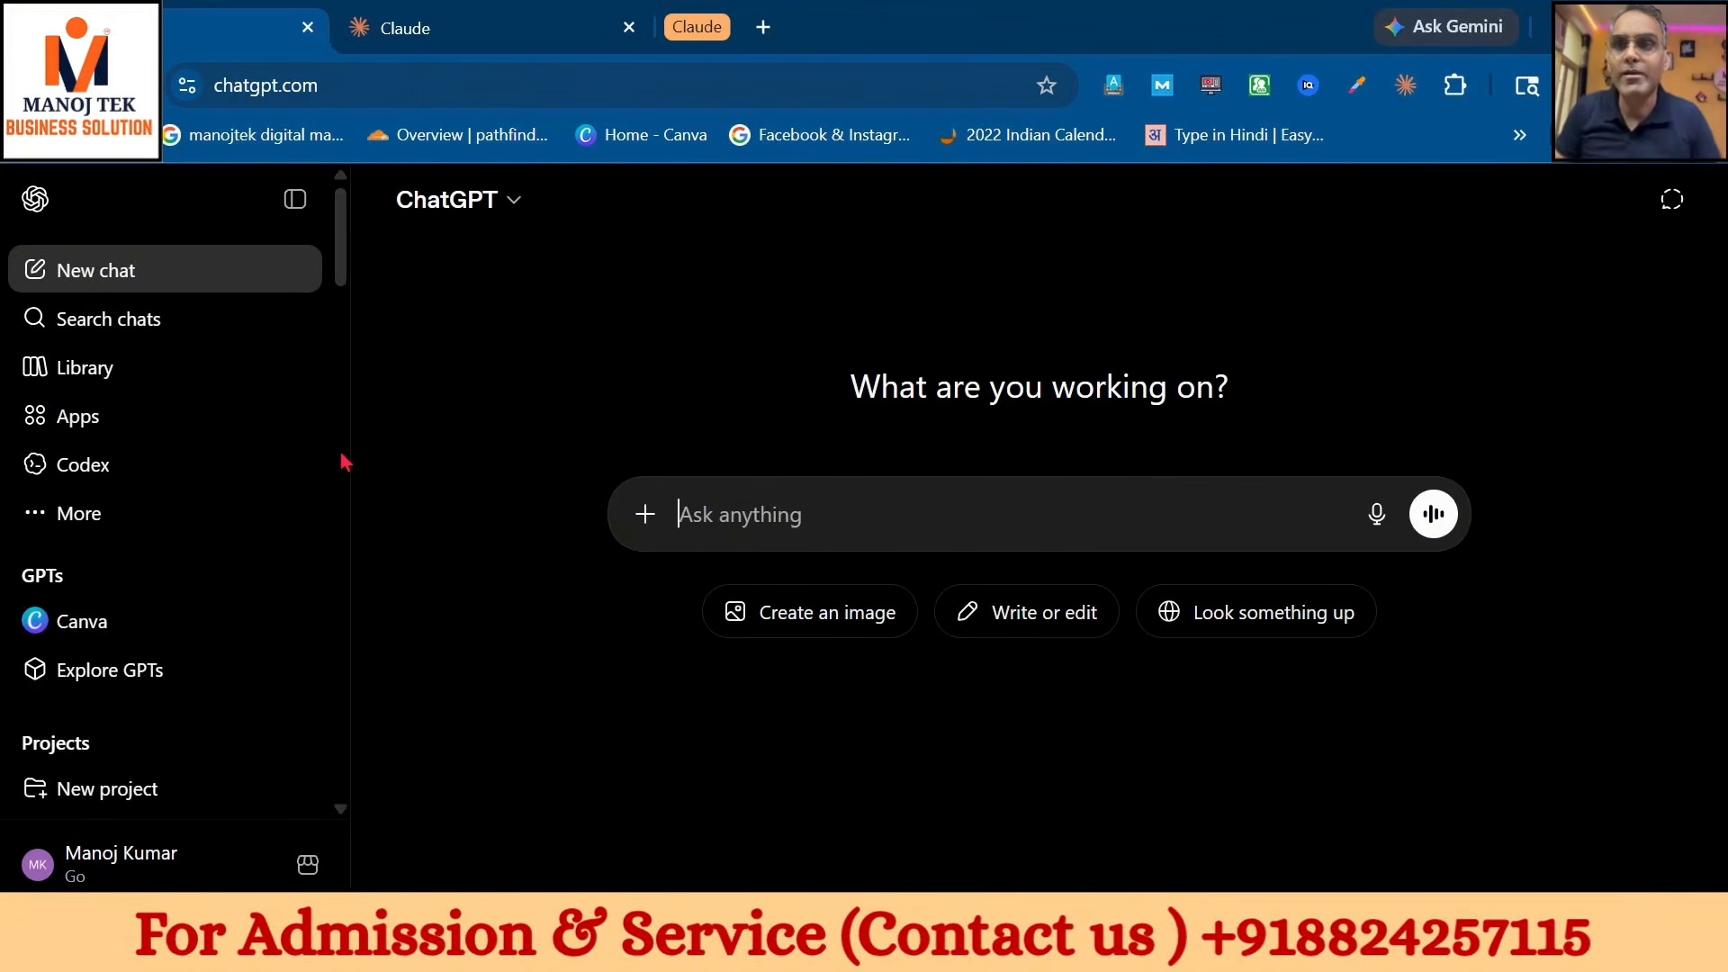
{"action": "left_click", "coordinate": [471, 29]}
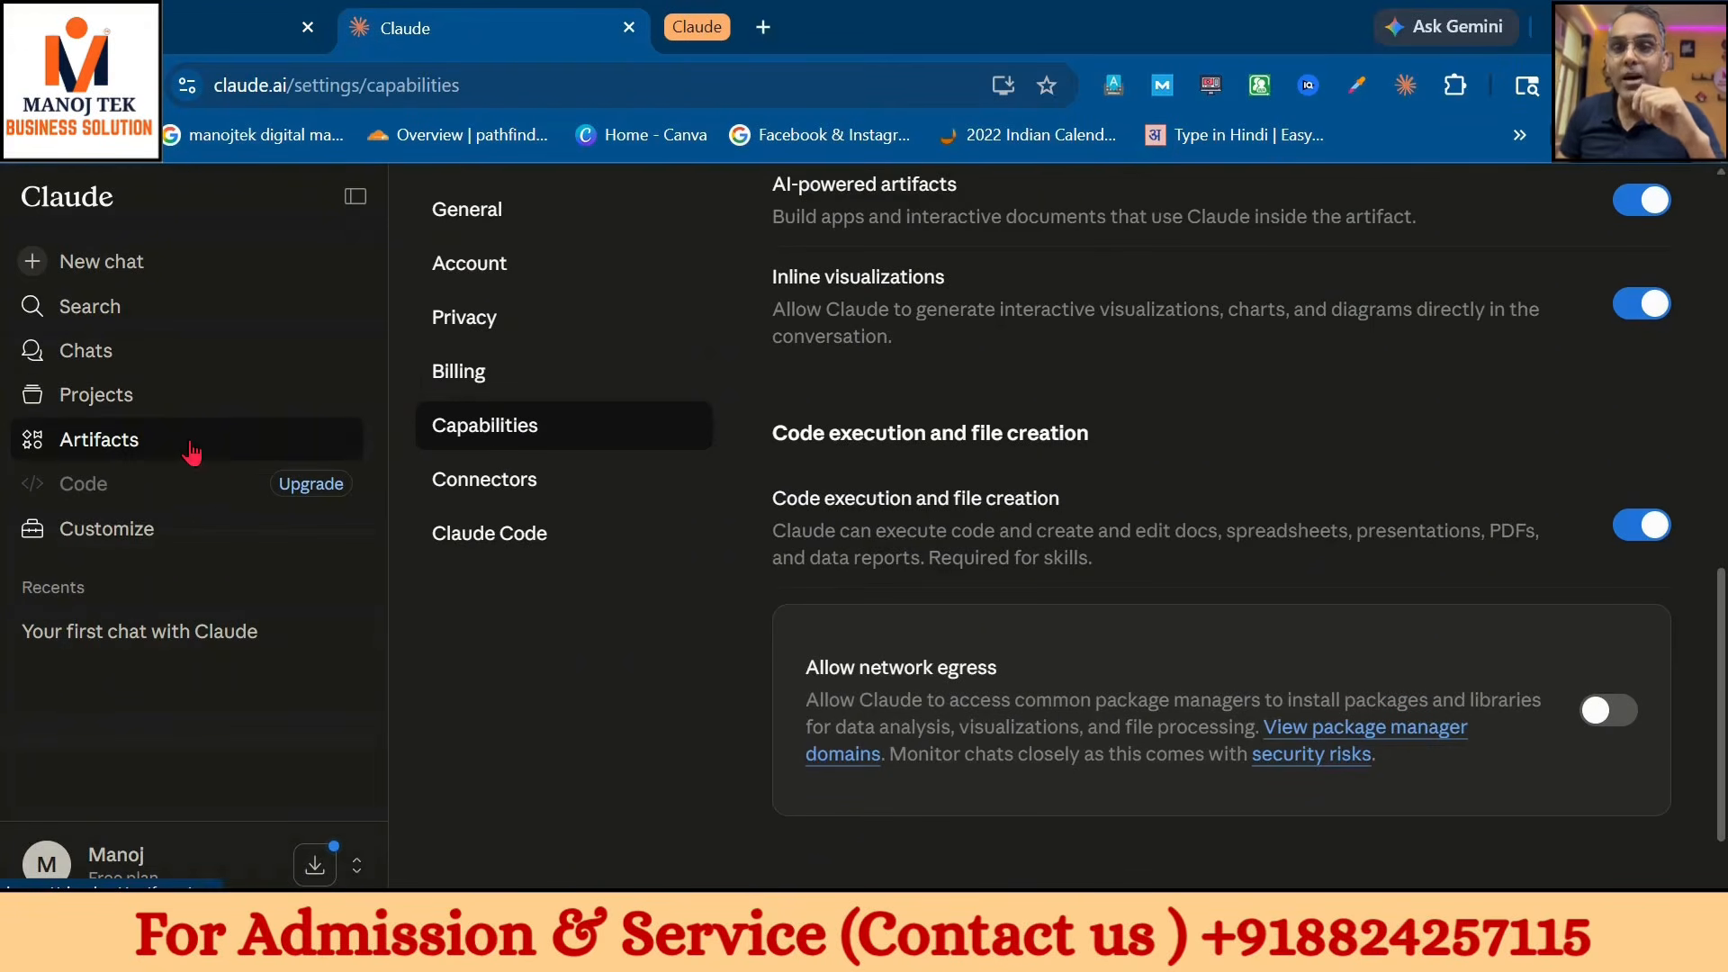
- Start a new Claude project titled 'Web Development'
{"action": "left_click", "coordinate": [133, 397]}
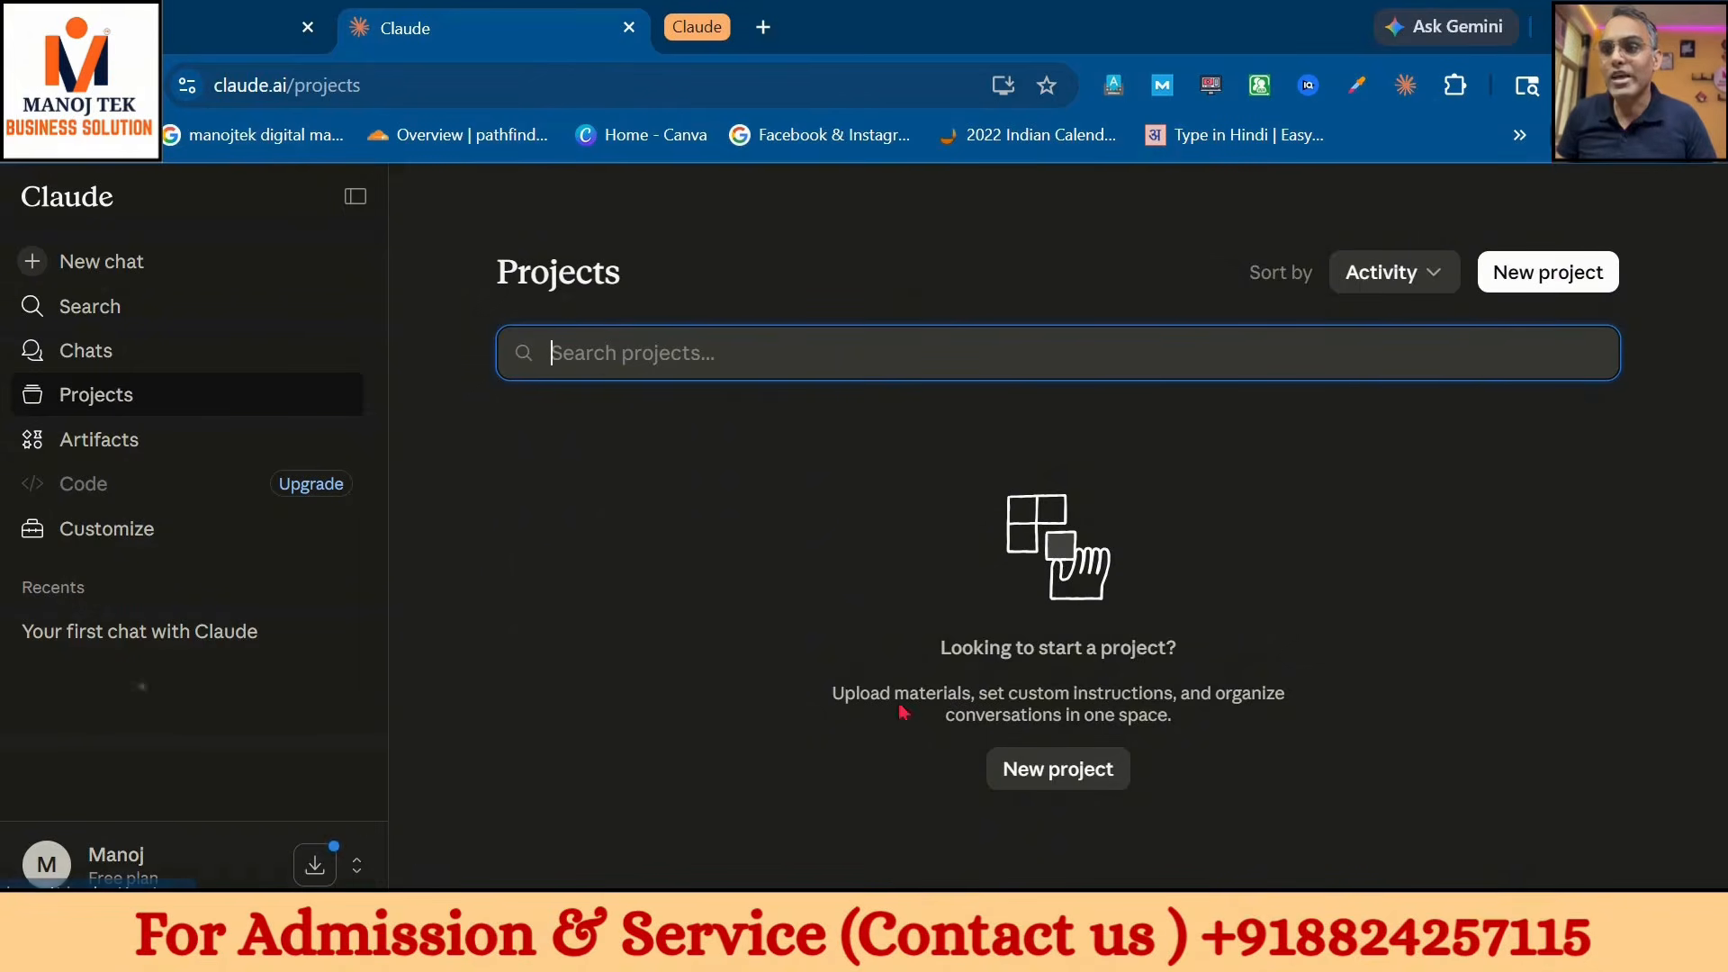
{"action": "left_click", "coordinate": [1032, 771]}
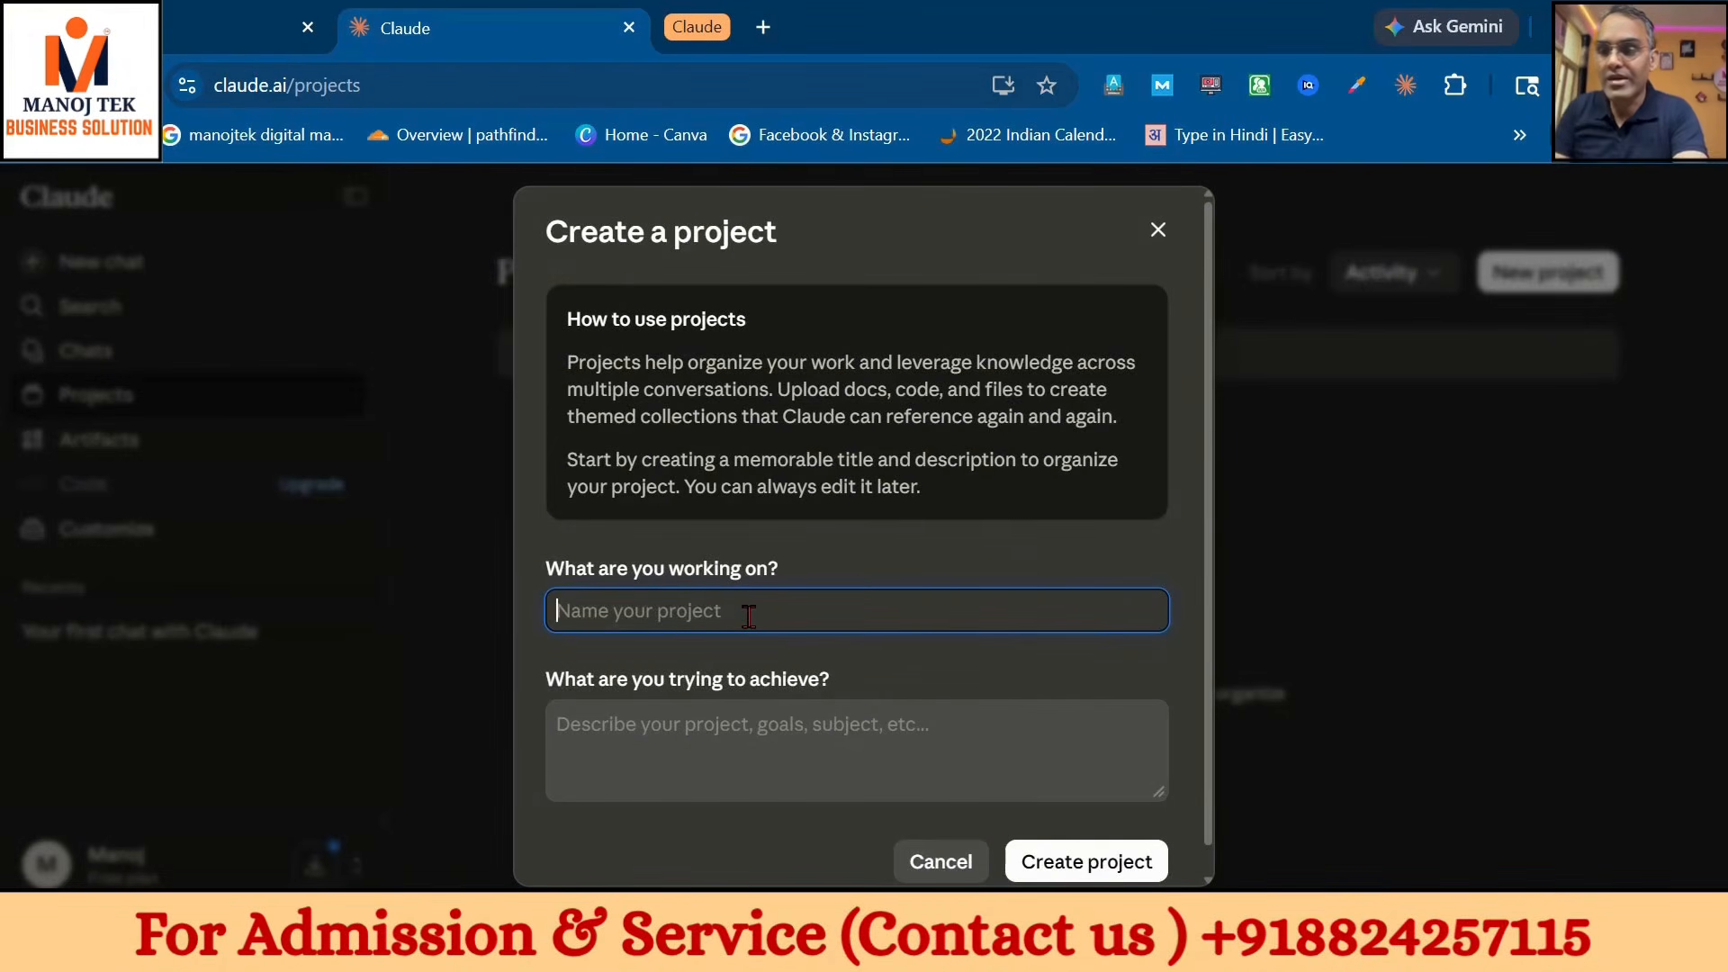
{"action": "type", "text": "Web Devel"}
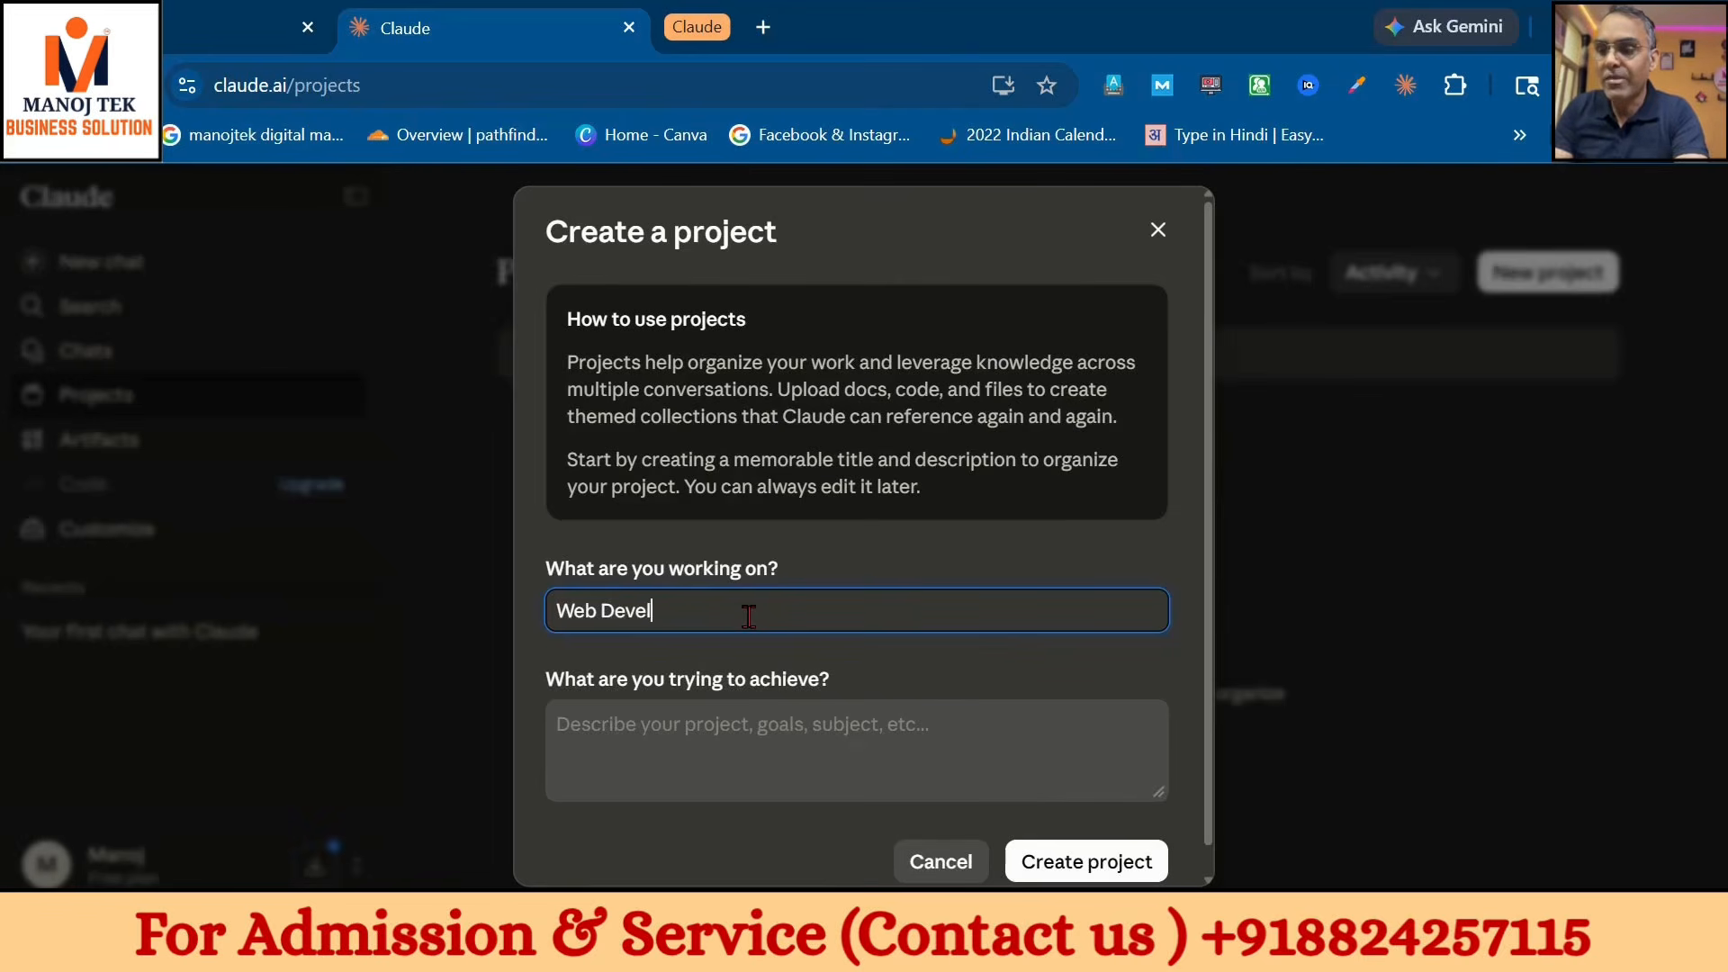
{"action": "type", "text": "opment"}
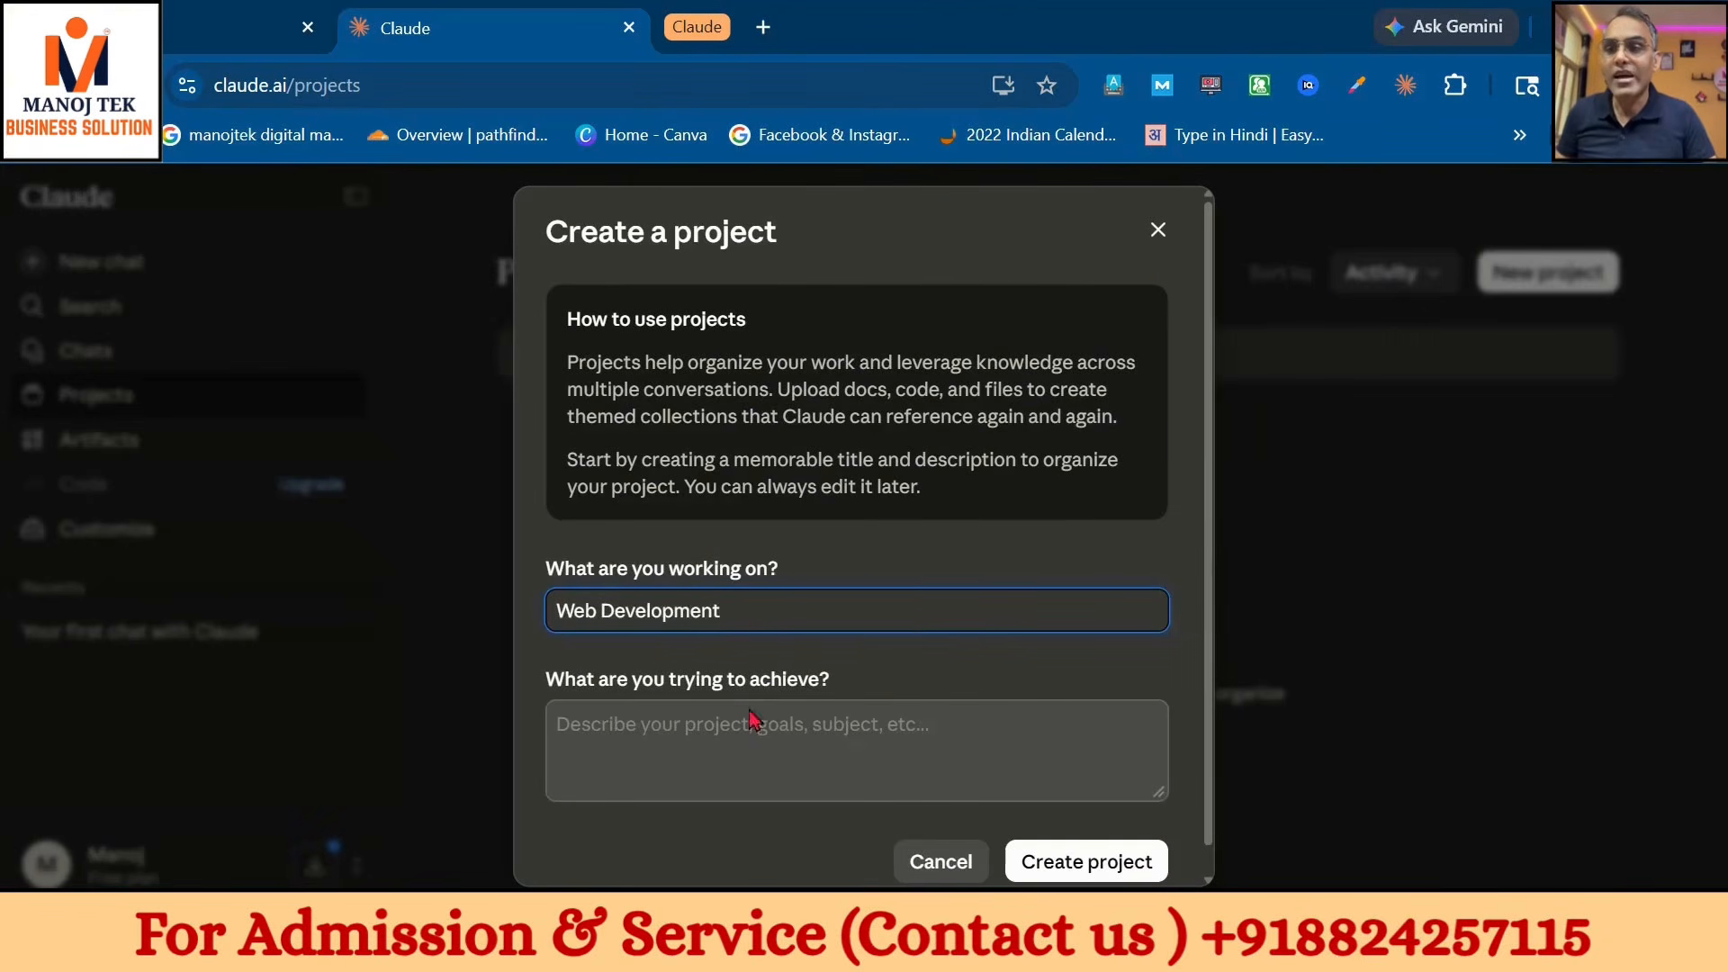
{"action": "left_click", "coordinate": [746, 723]}
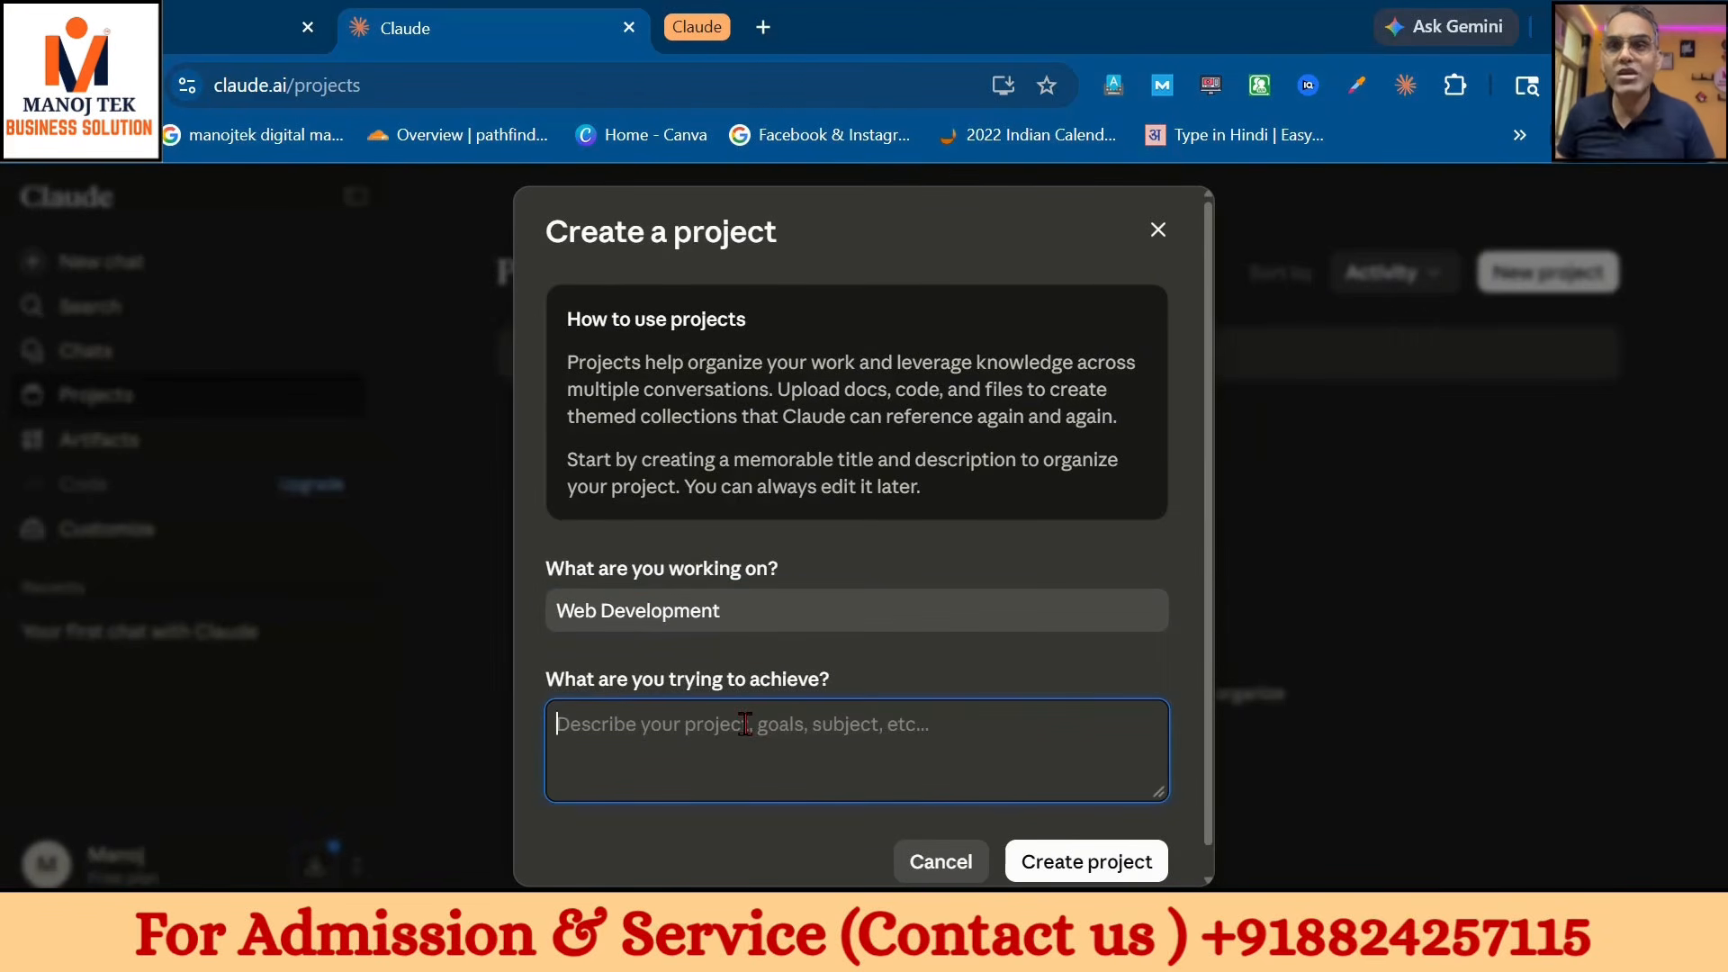
{"action": "left_click", "coordinate": [209, 31]}
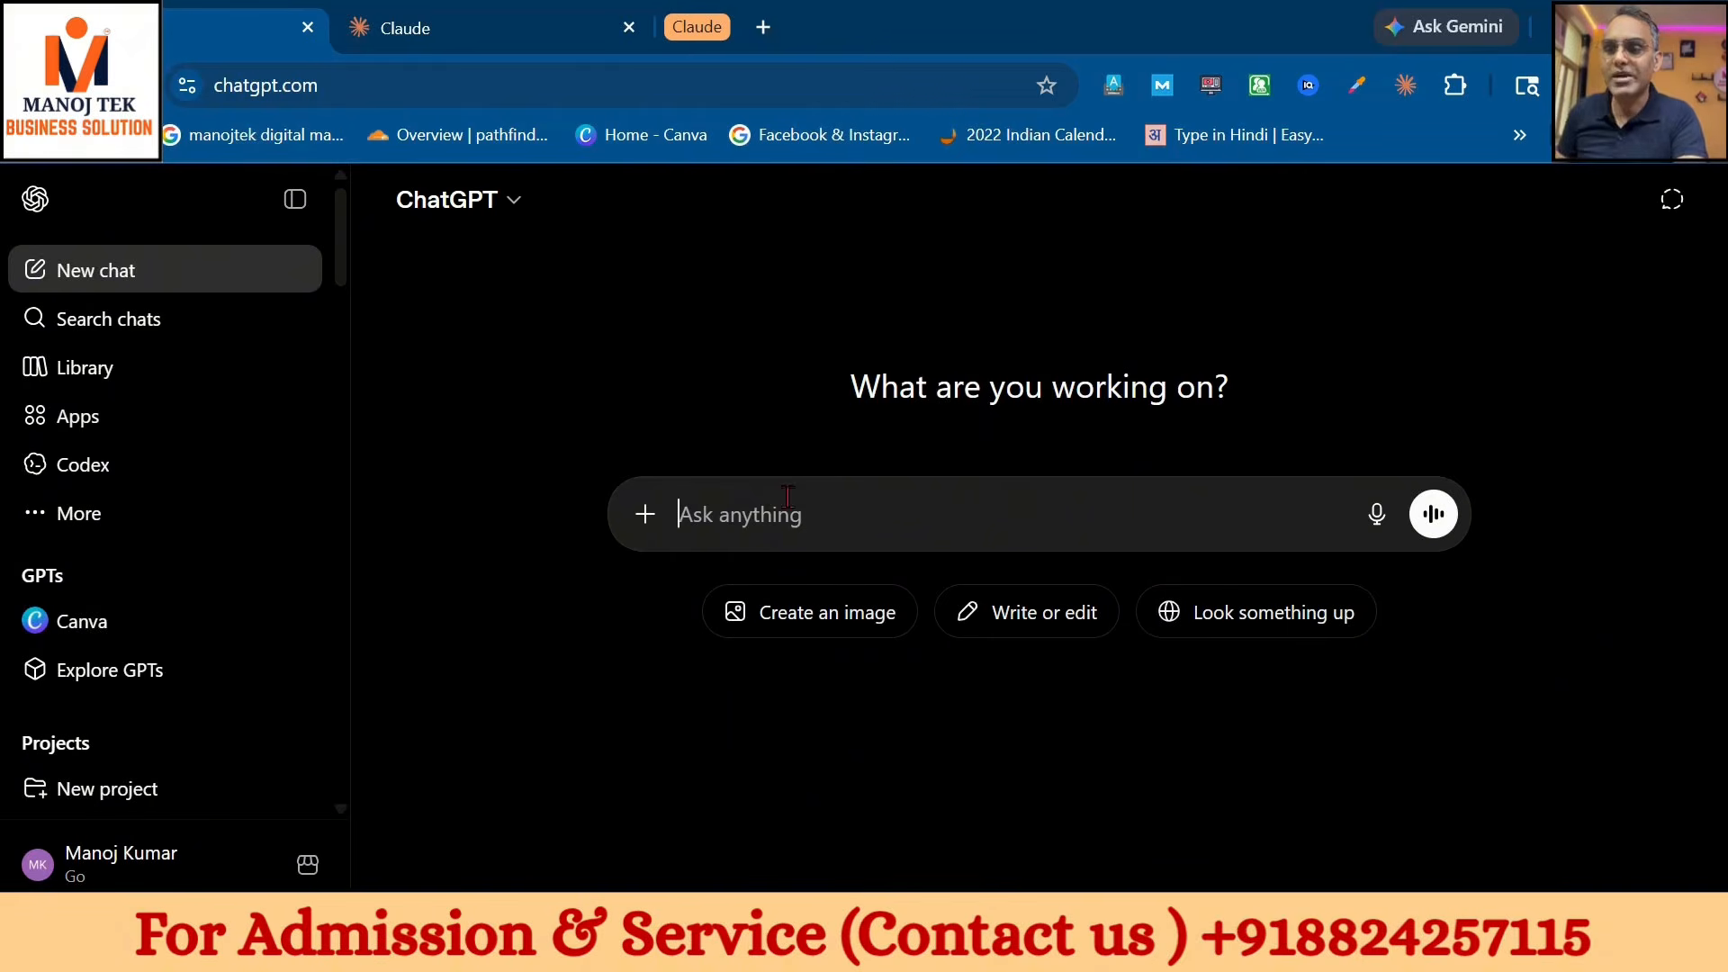
- Ask ChatGPT for instructions for a web development project in digital marketing
{"action": "type", "text": "i wan"}
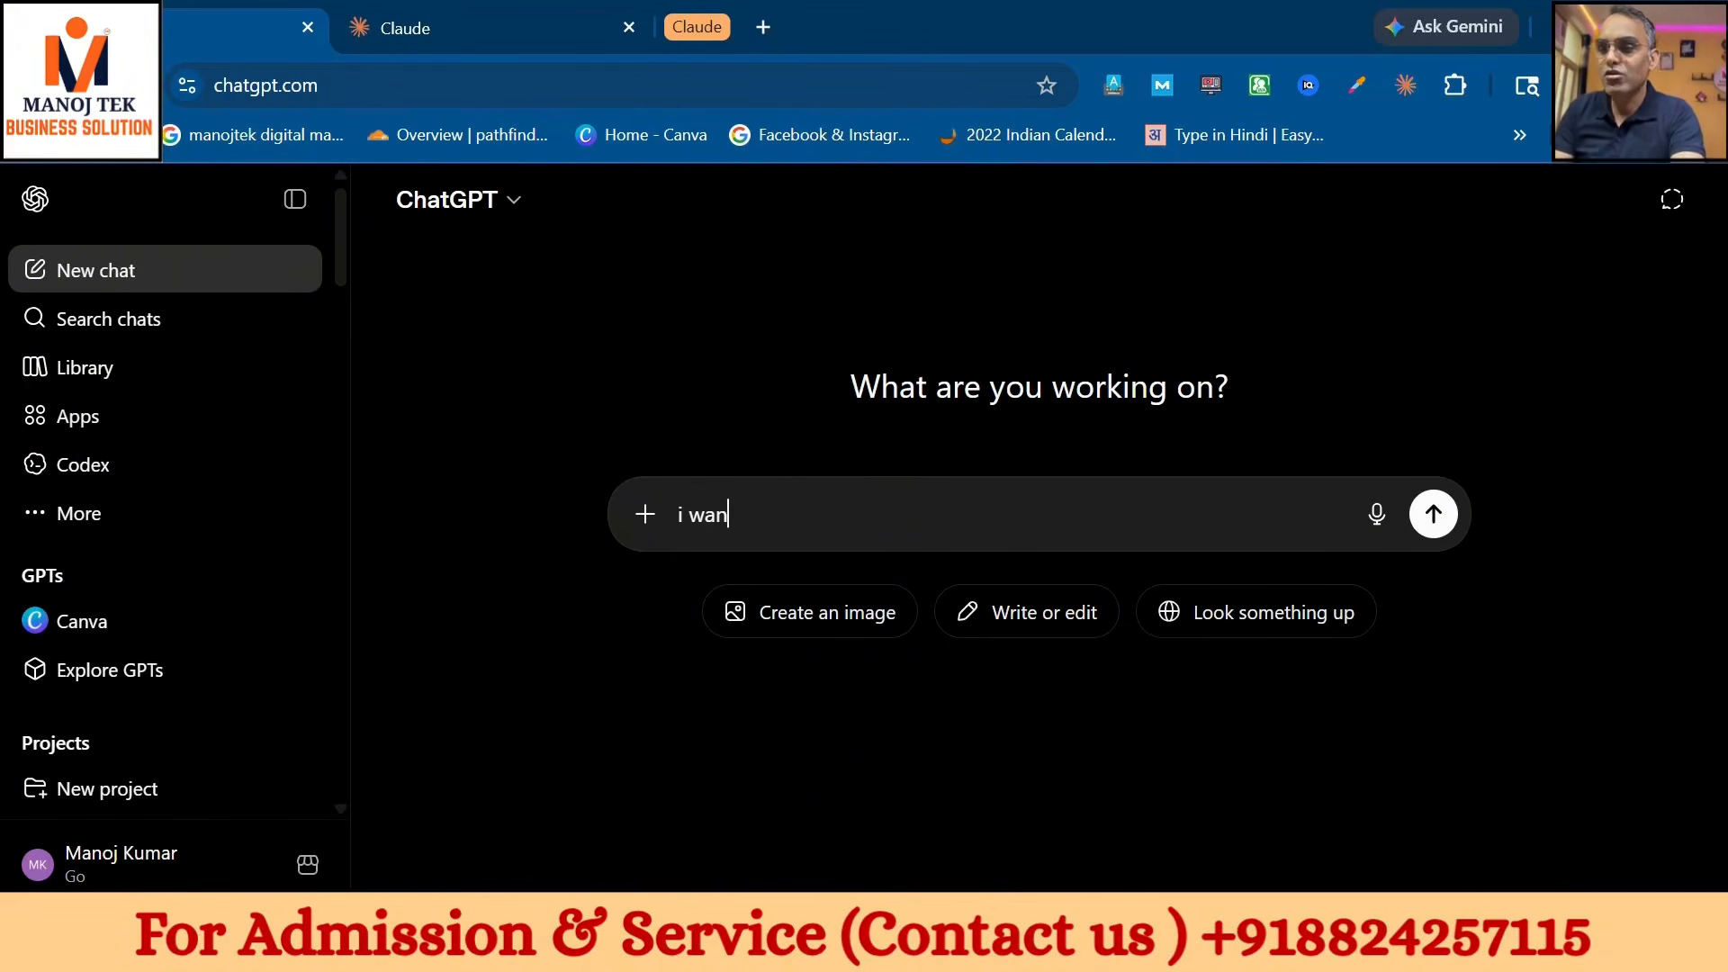
{"action": "type", "text": "t to make "}
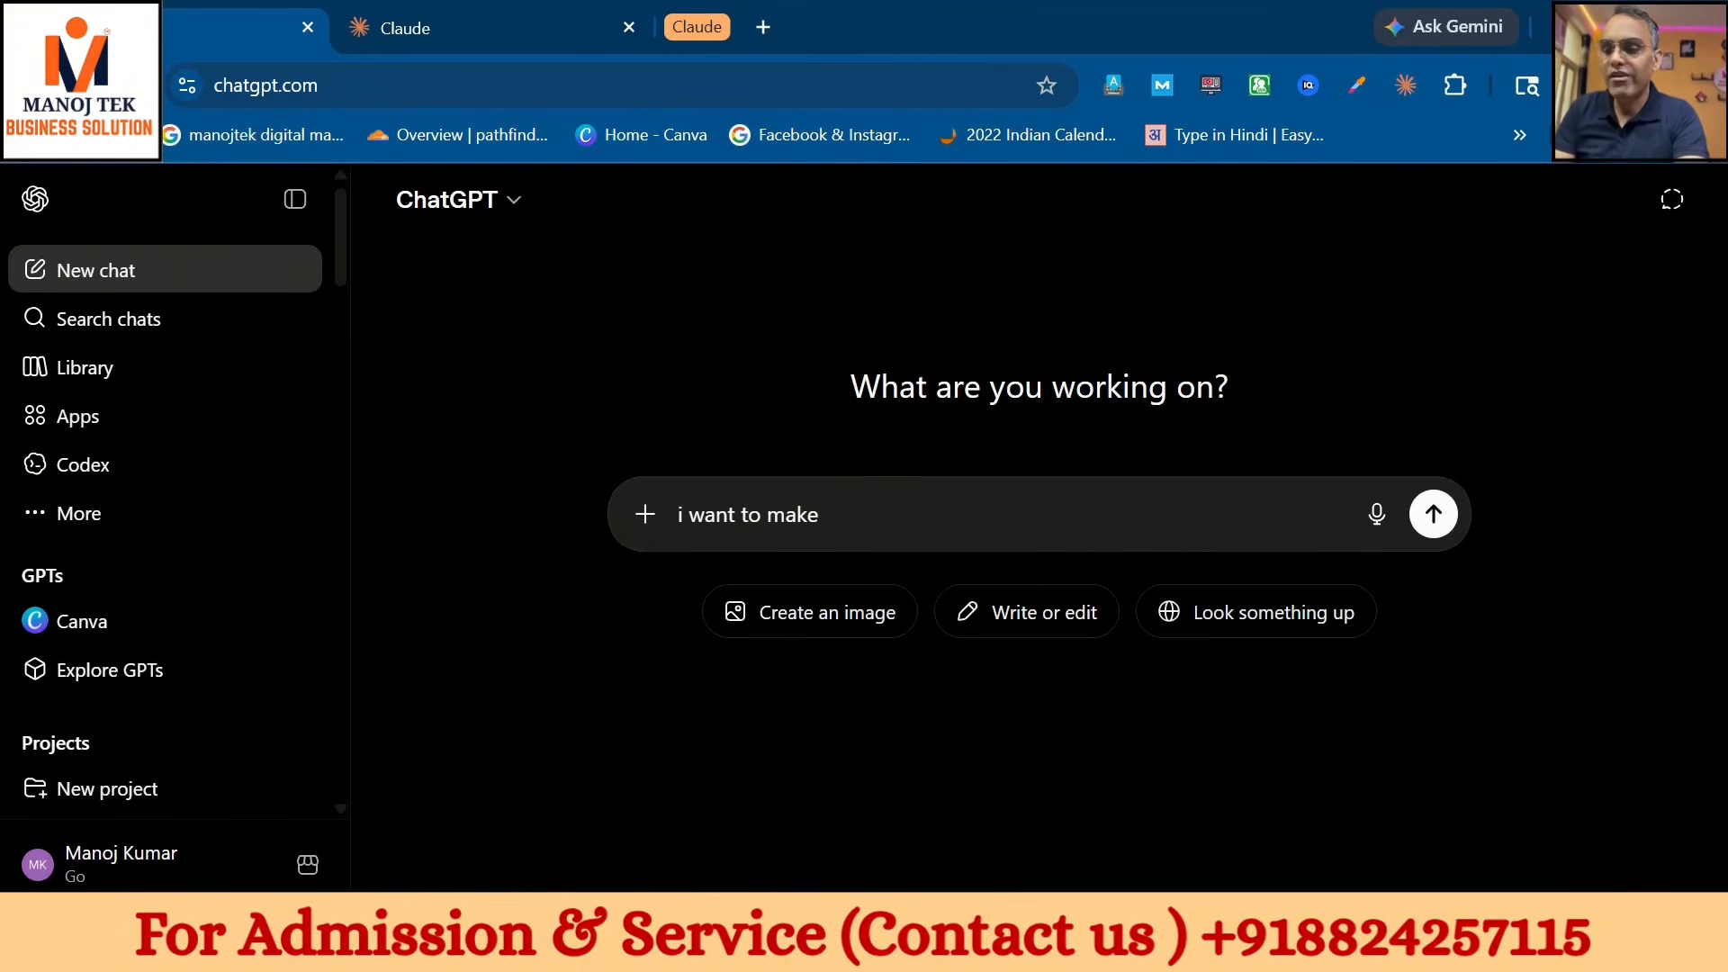
{"action": "type", "text": "a wed"}
{"action": "key", "text": "BackSpace"}
{"action": "type", "text": "b"}
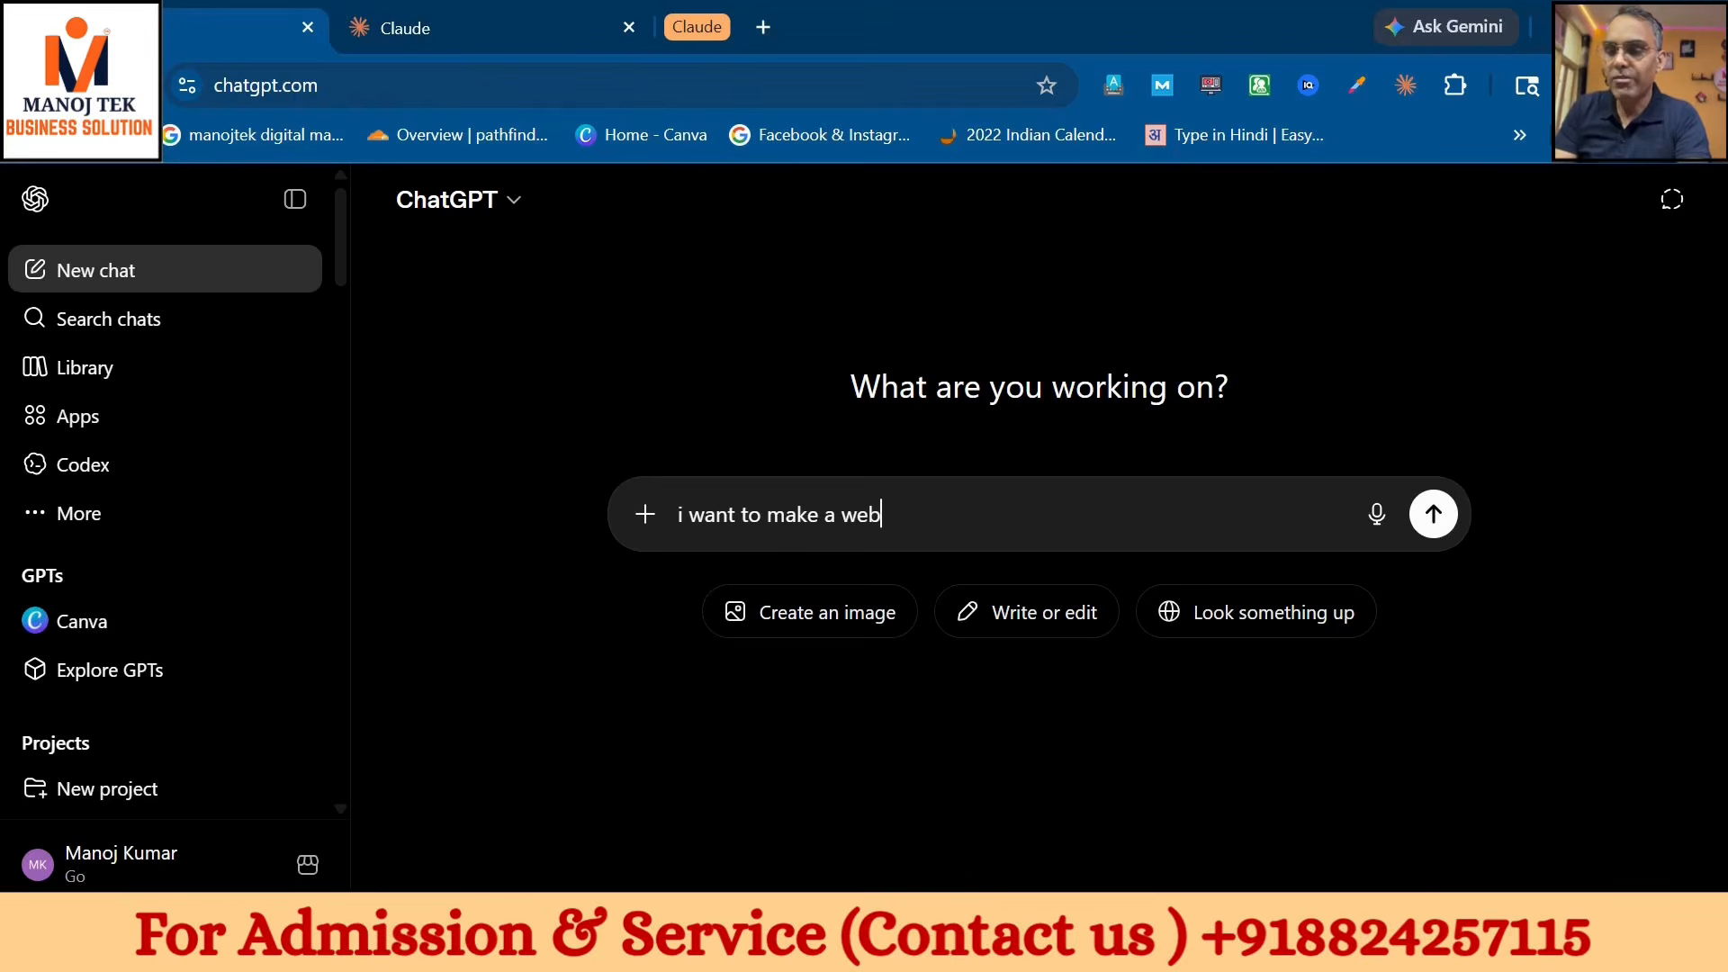
{"action": "type", "text": " developm"}
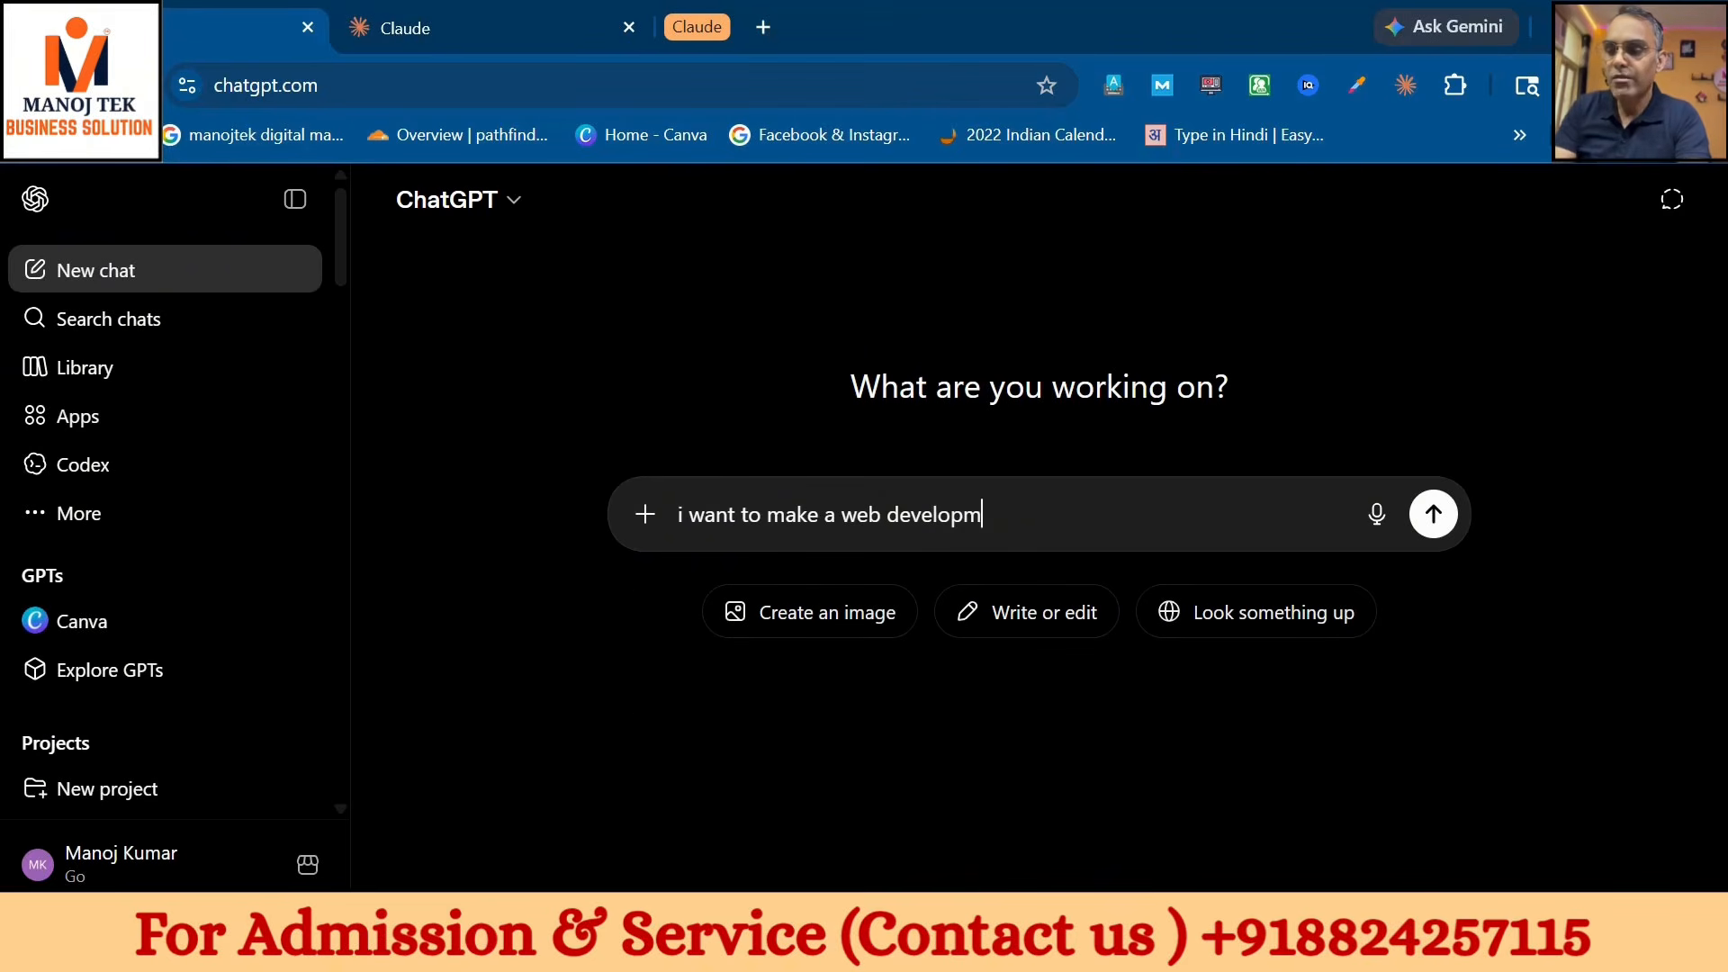
{"action": "type", "text": "ent proje"}
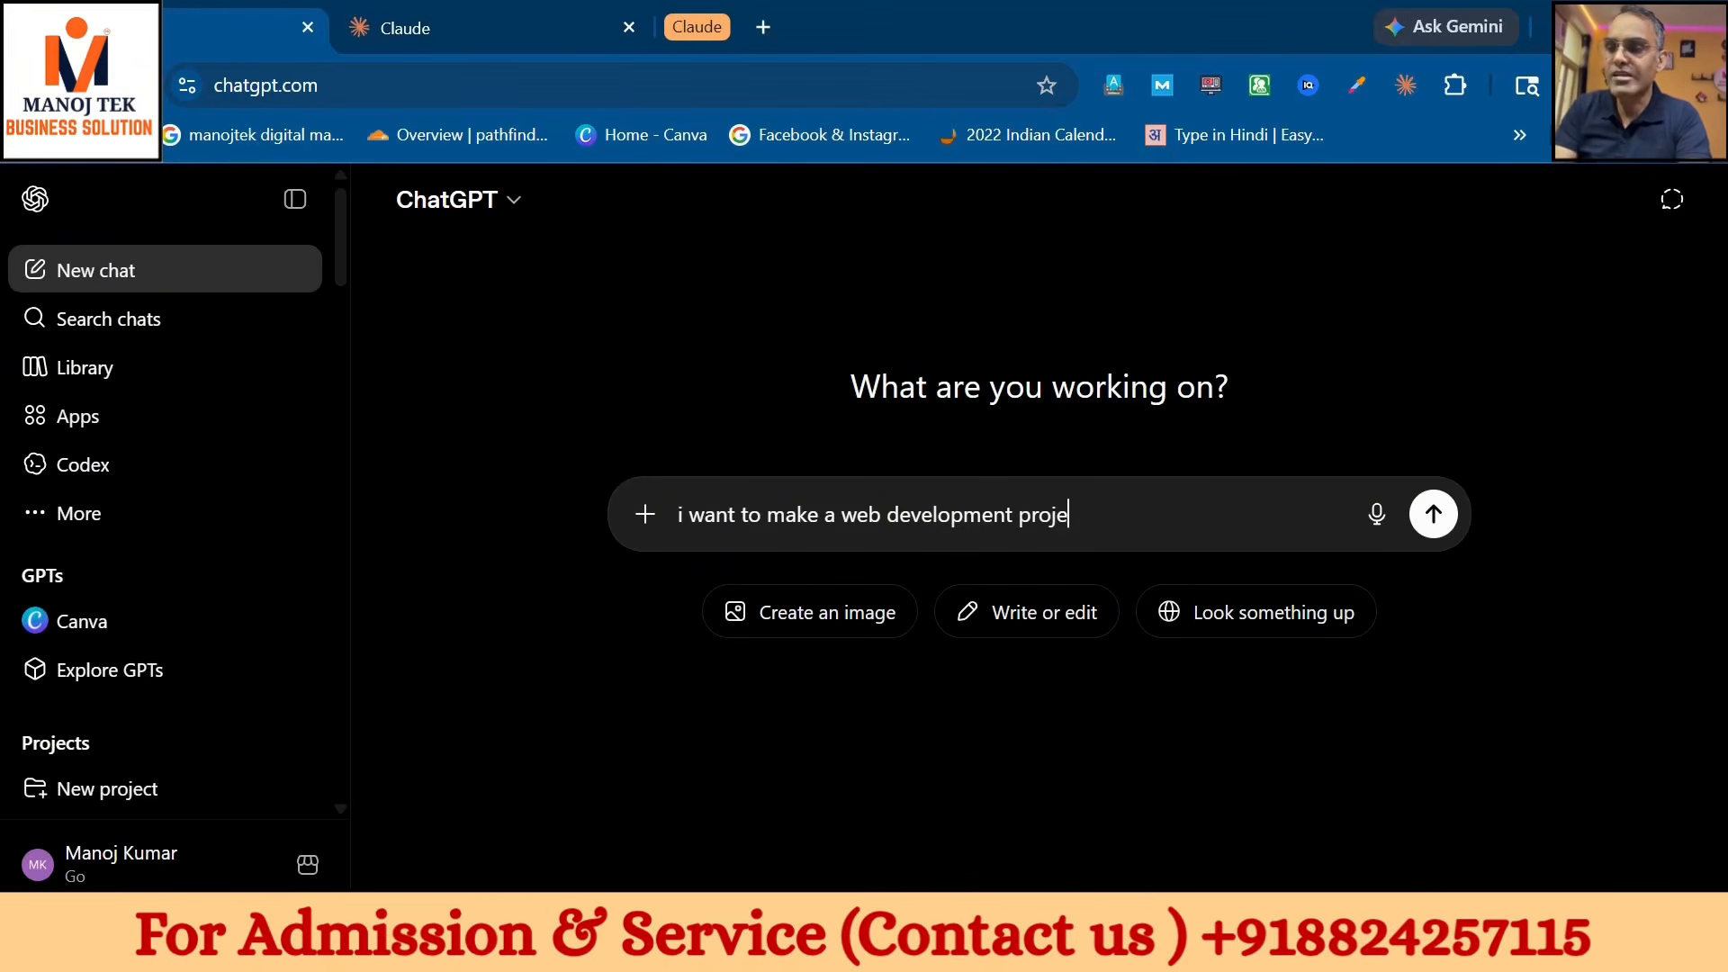
{"action": "type", "text": "ct in"}
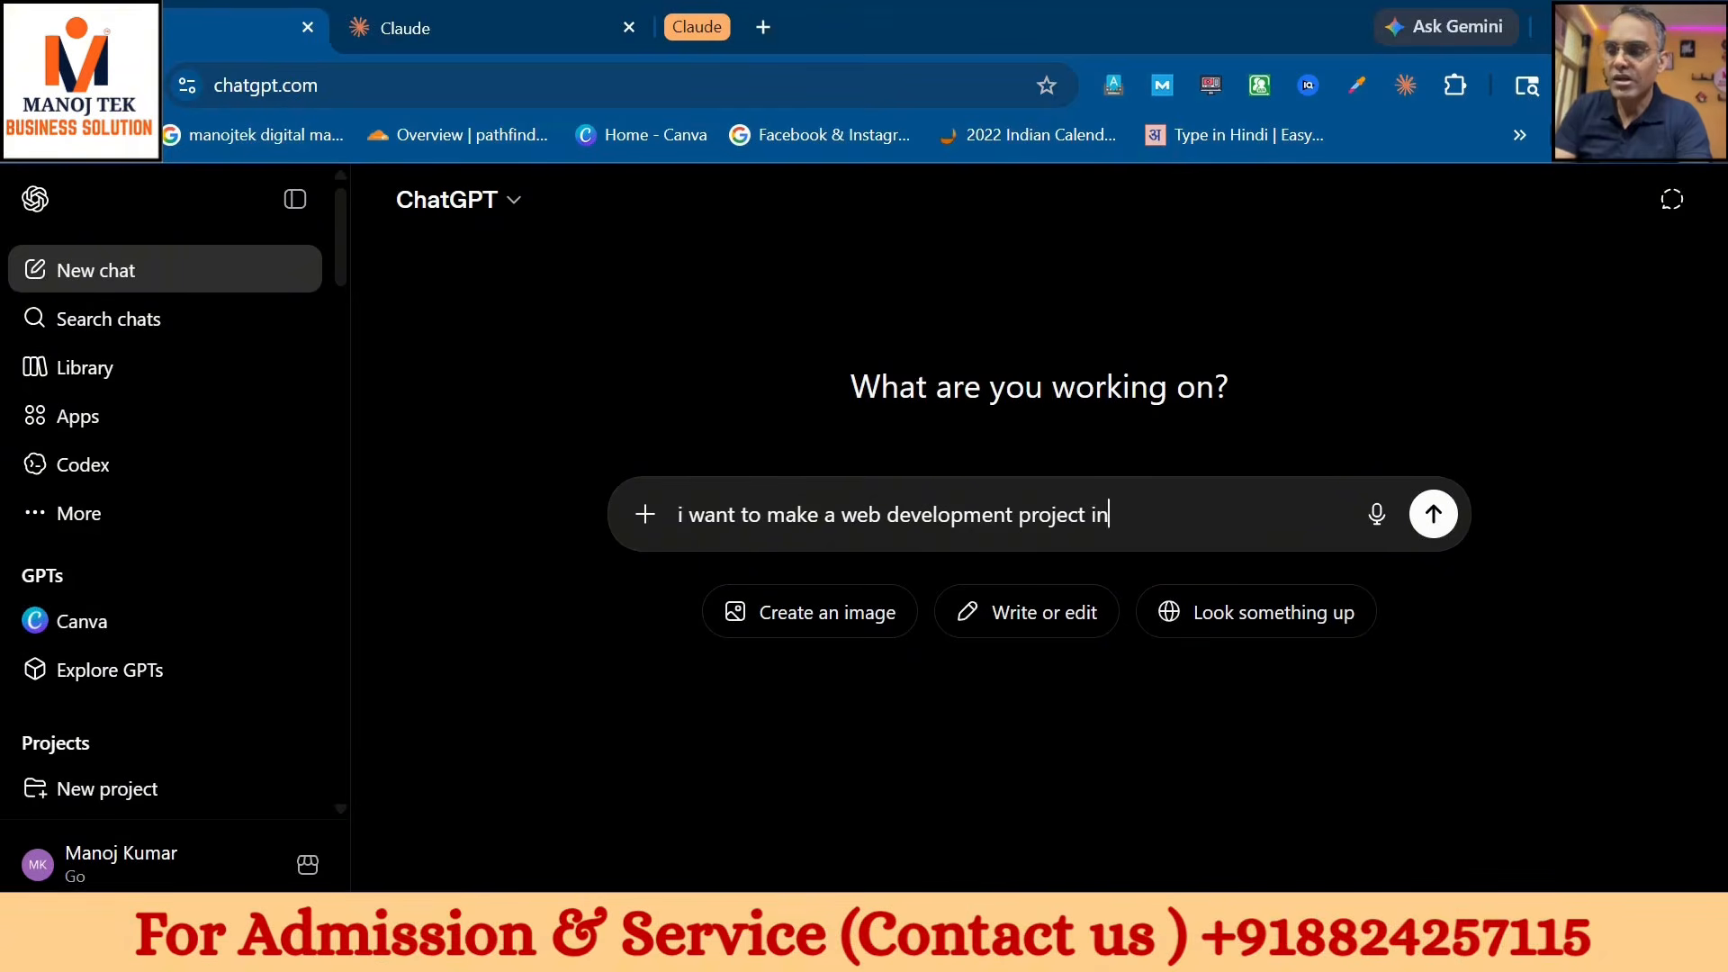
{"action": "type", "text": " digital m"}
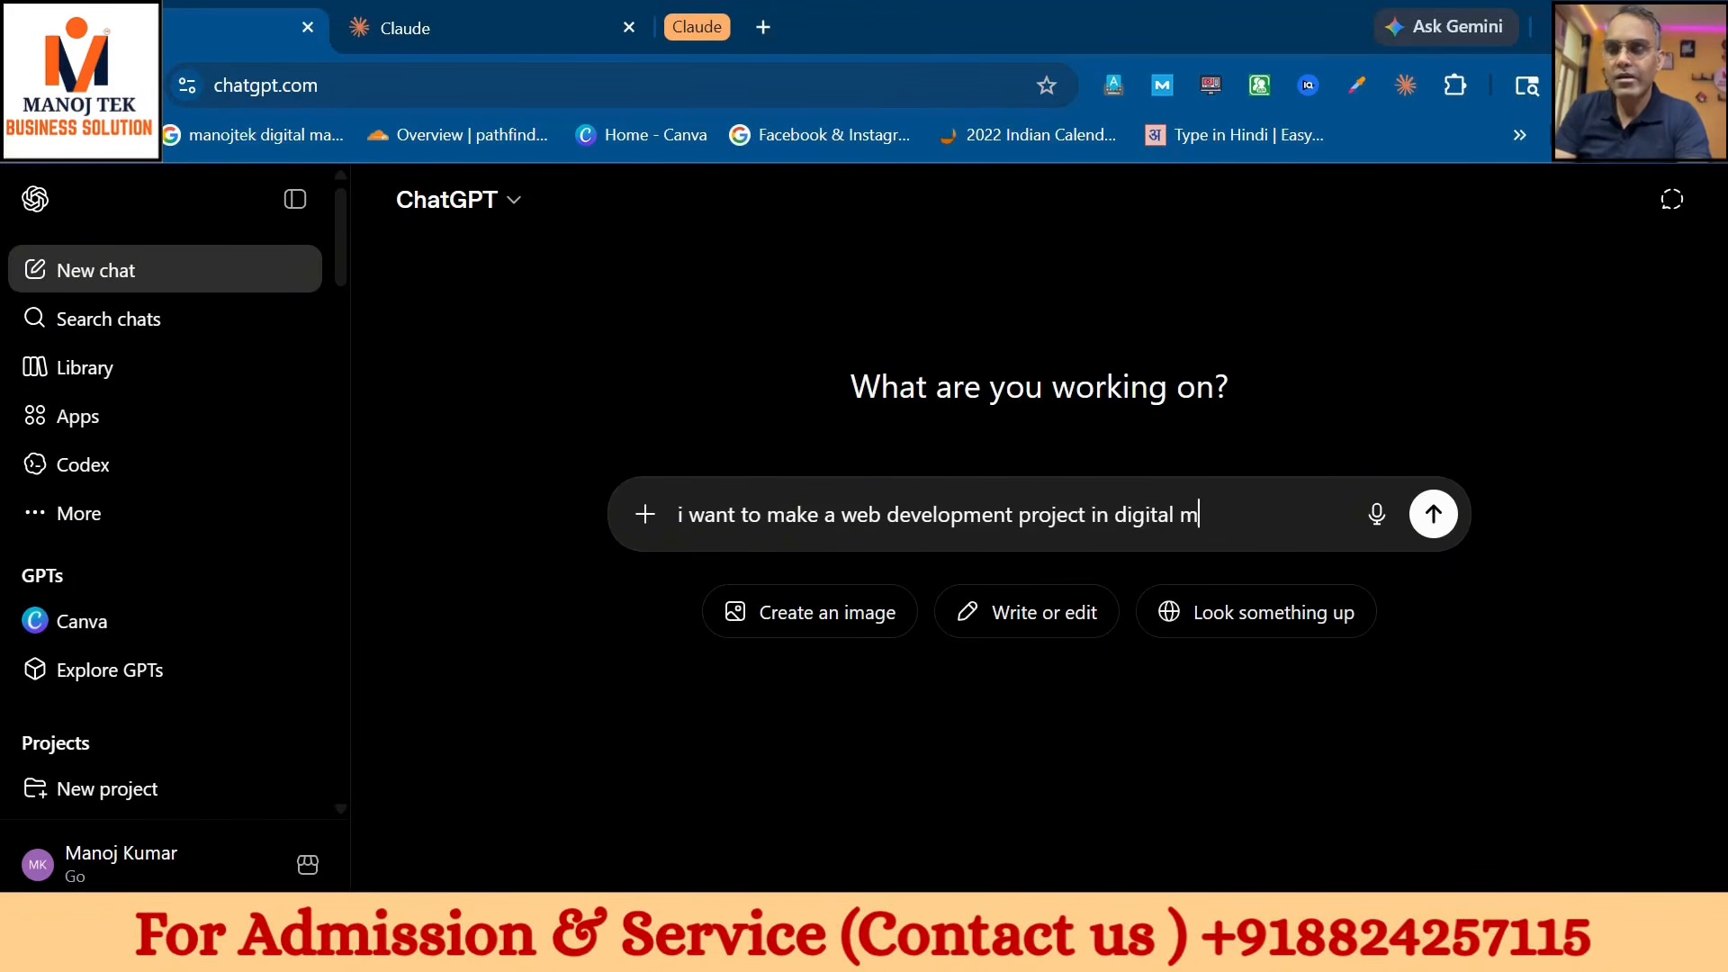
{"action": "type", "text": "arketing"}
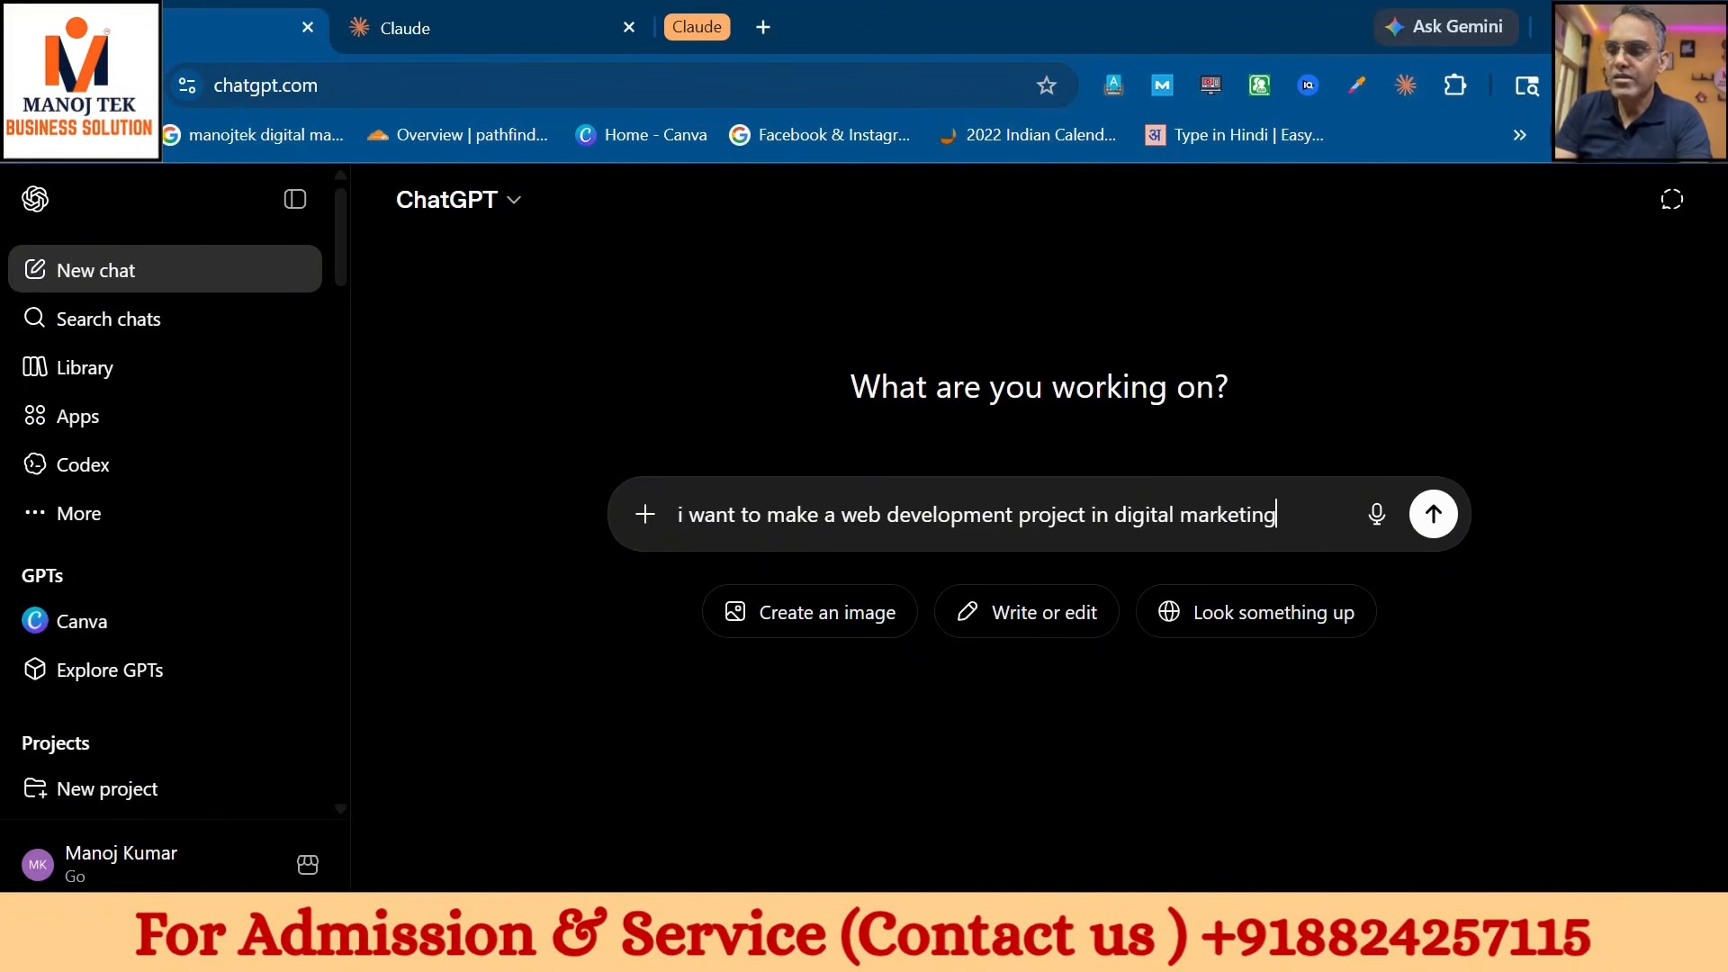
{"action": "type", "text": ", please "}
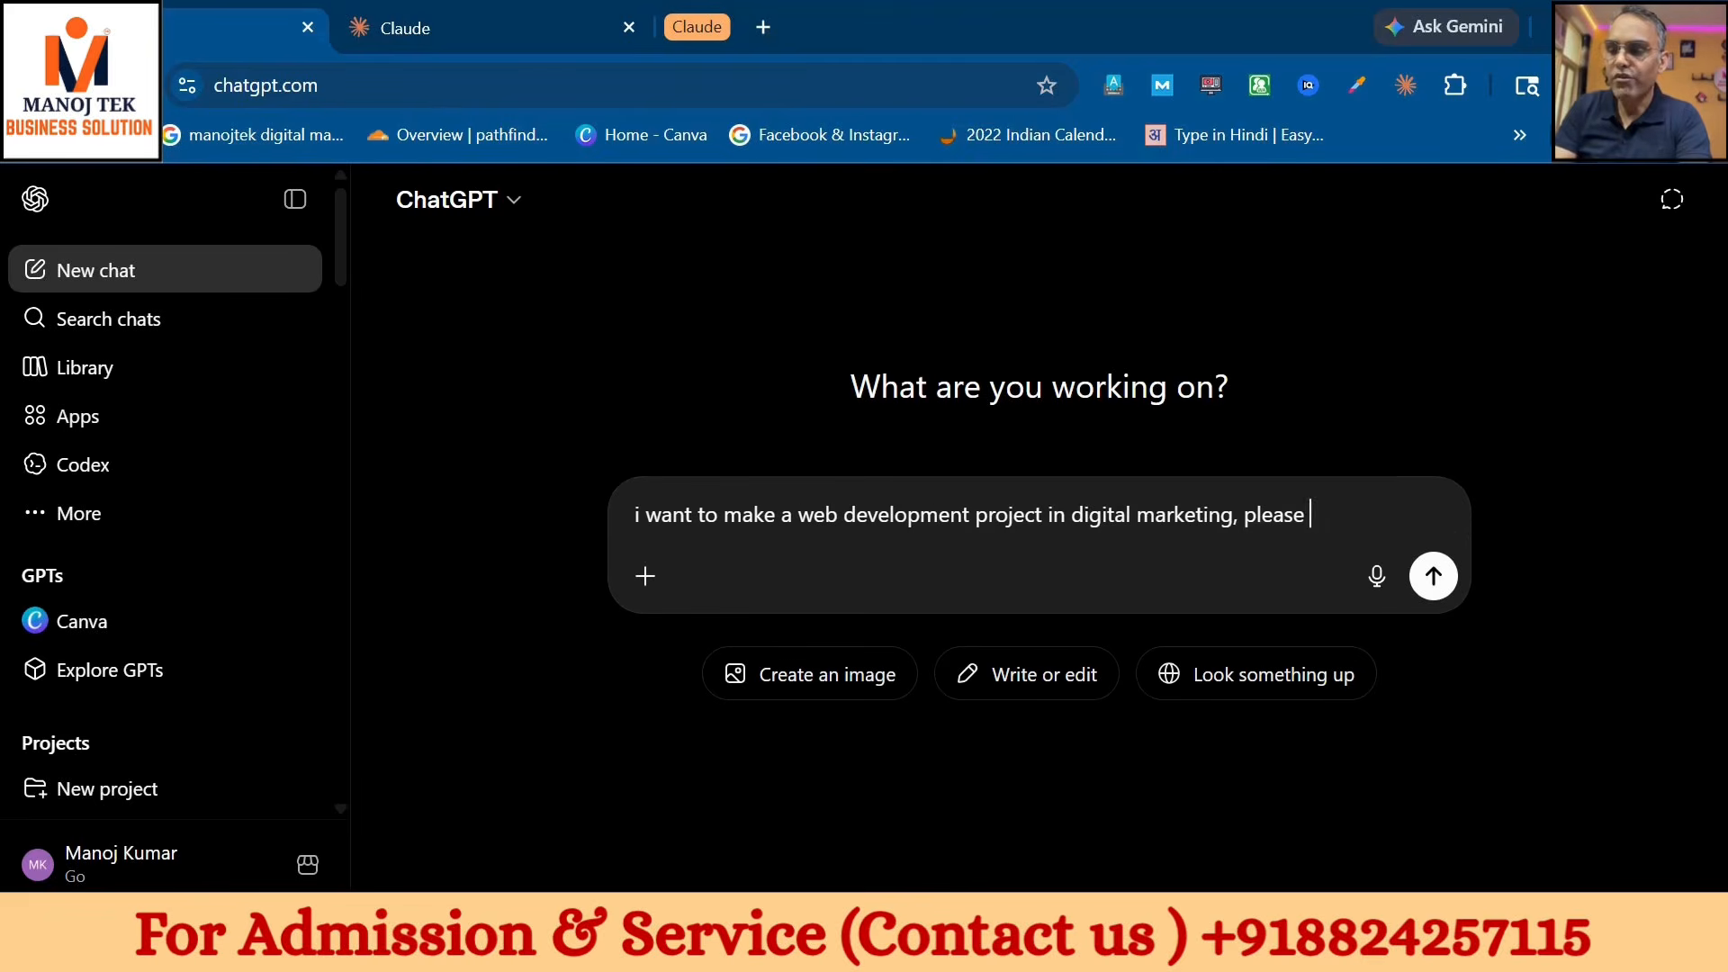
{"action": "type", "text": "provide i"}
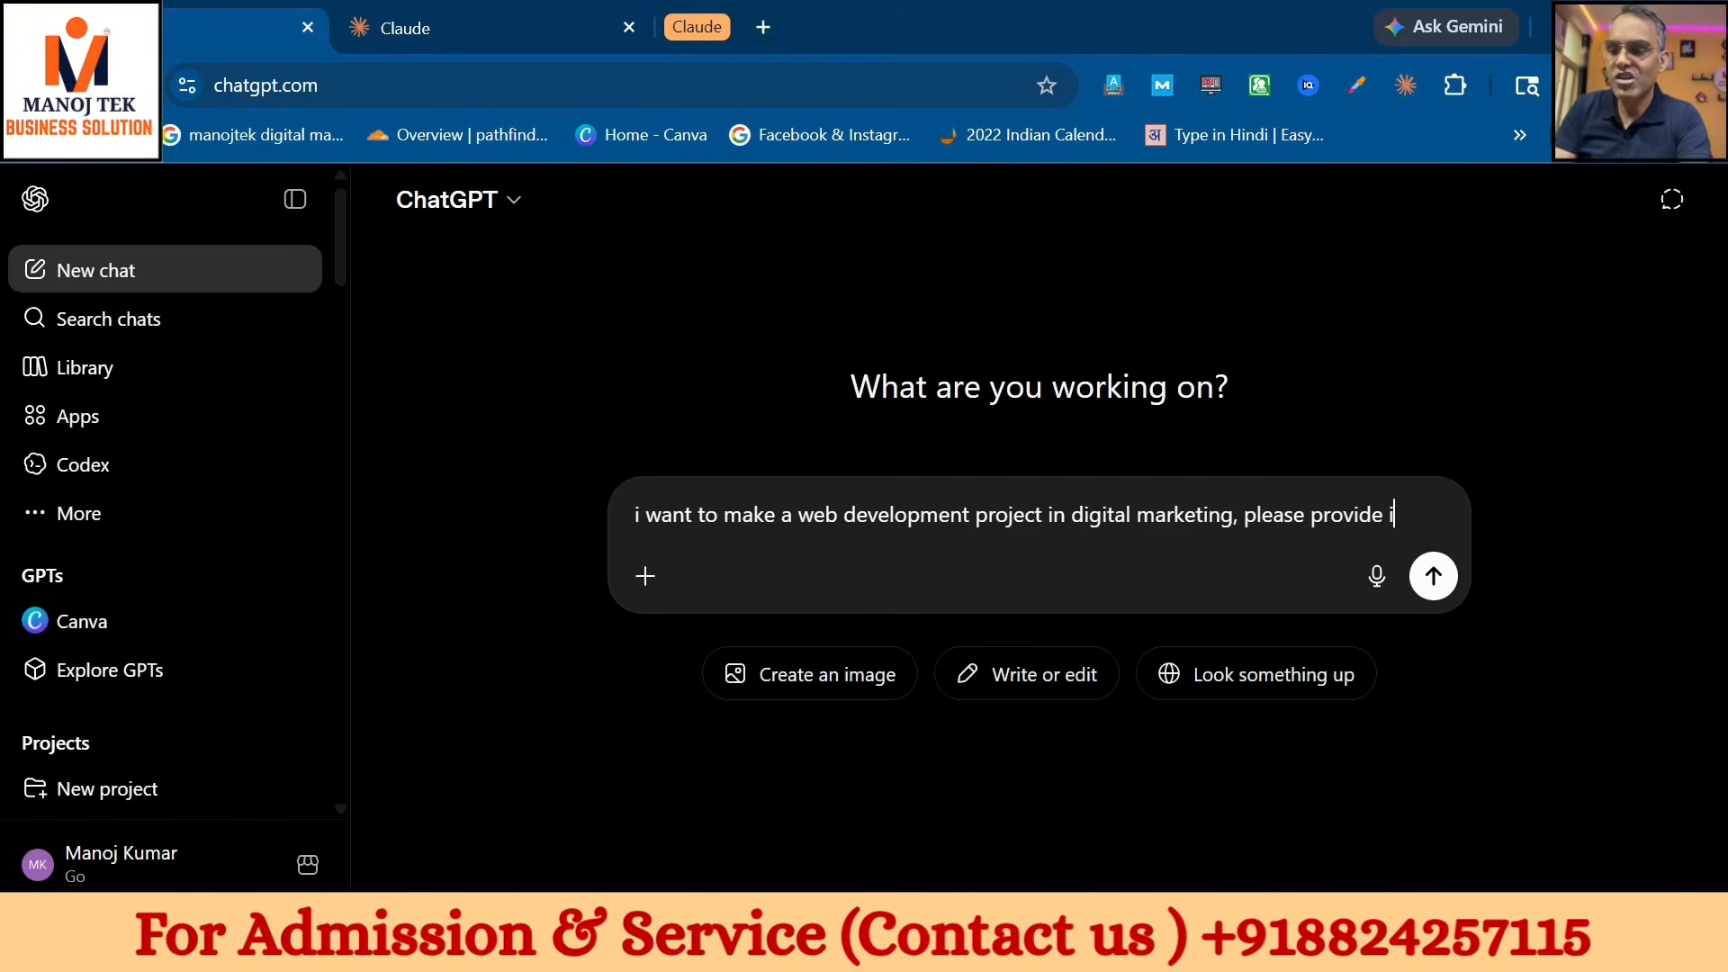
{"action": "type", "text": "nstruction"}
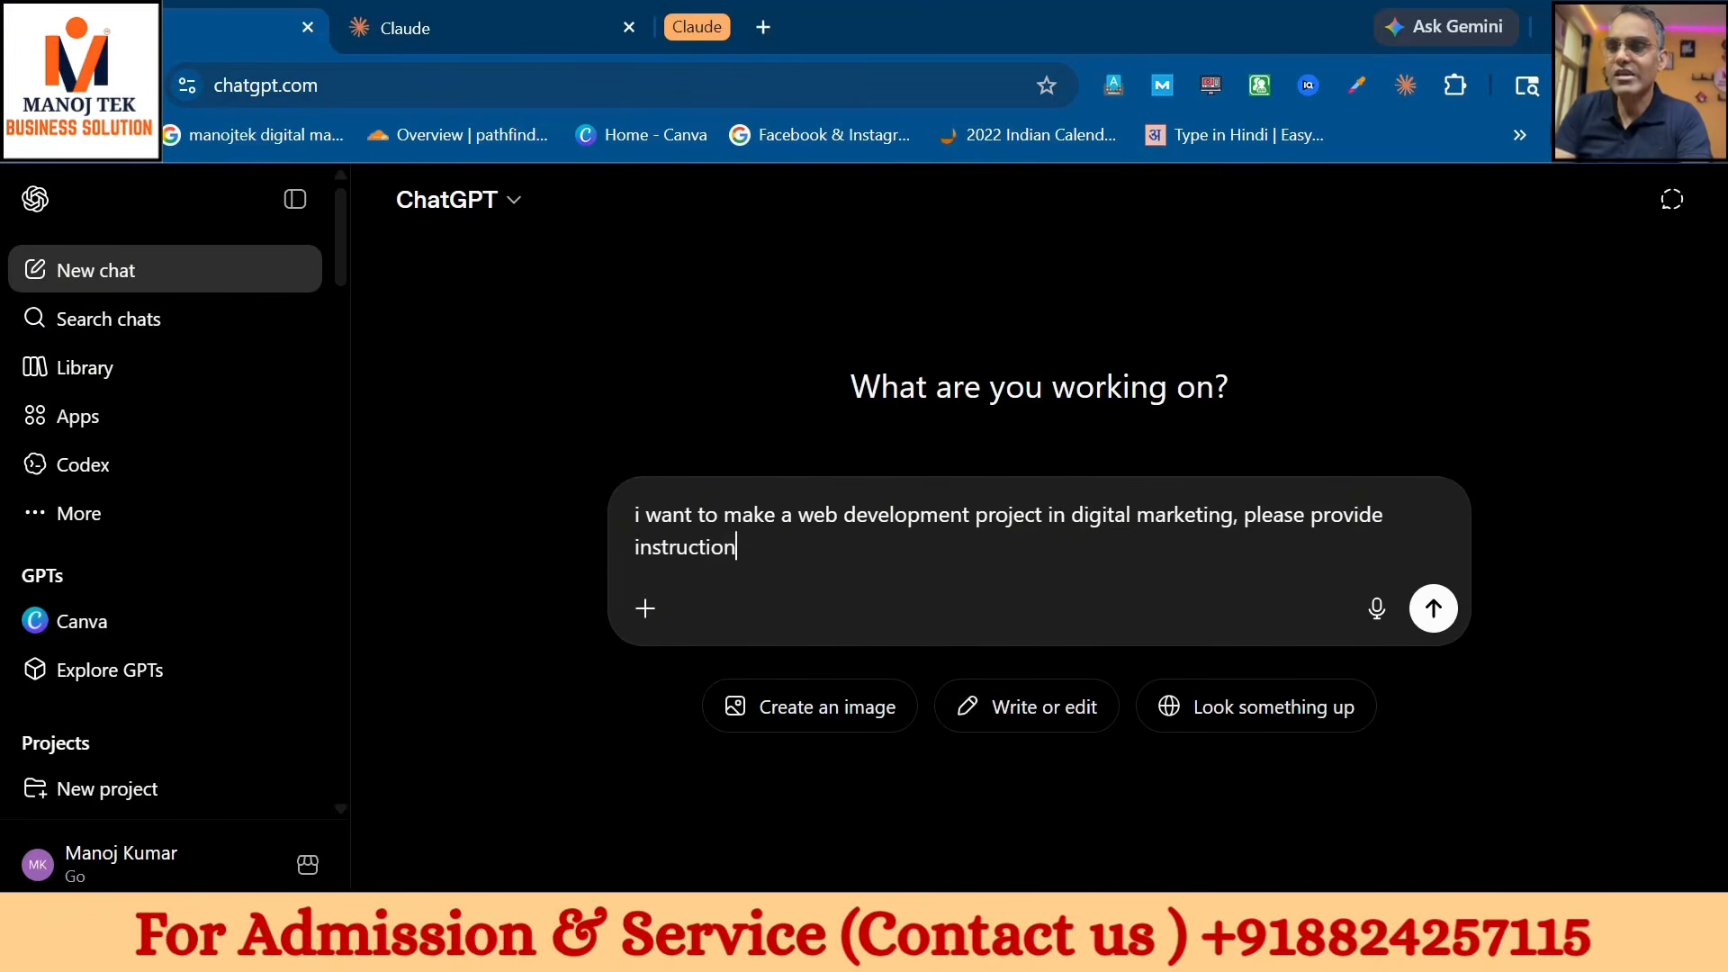
{"action": "key", "text": "Return"}
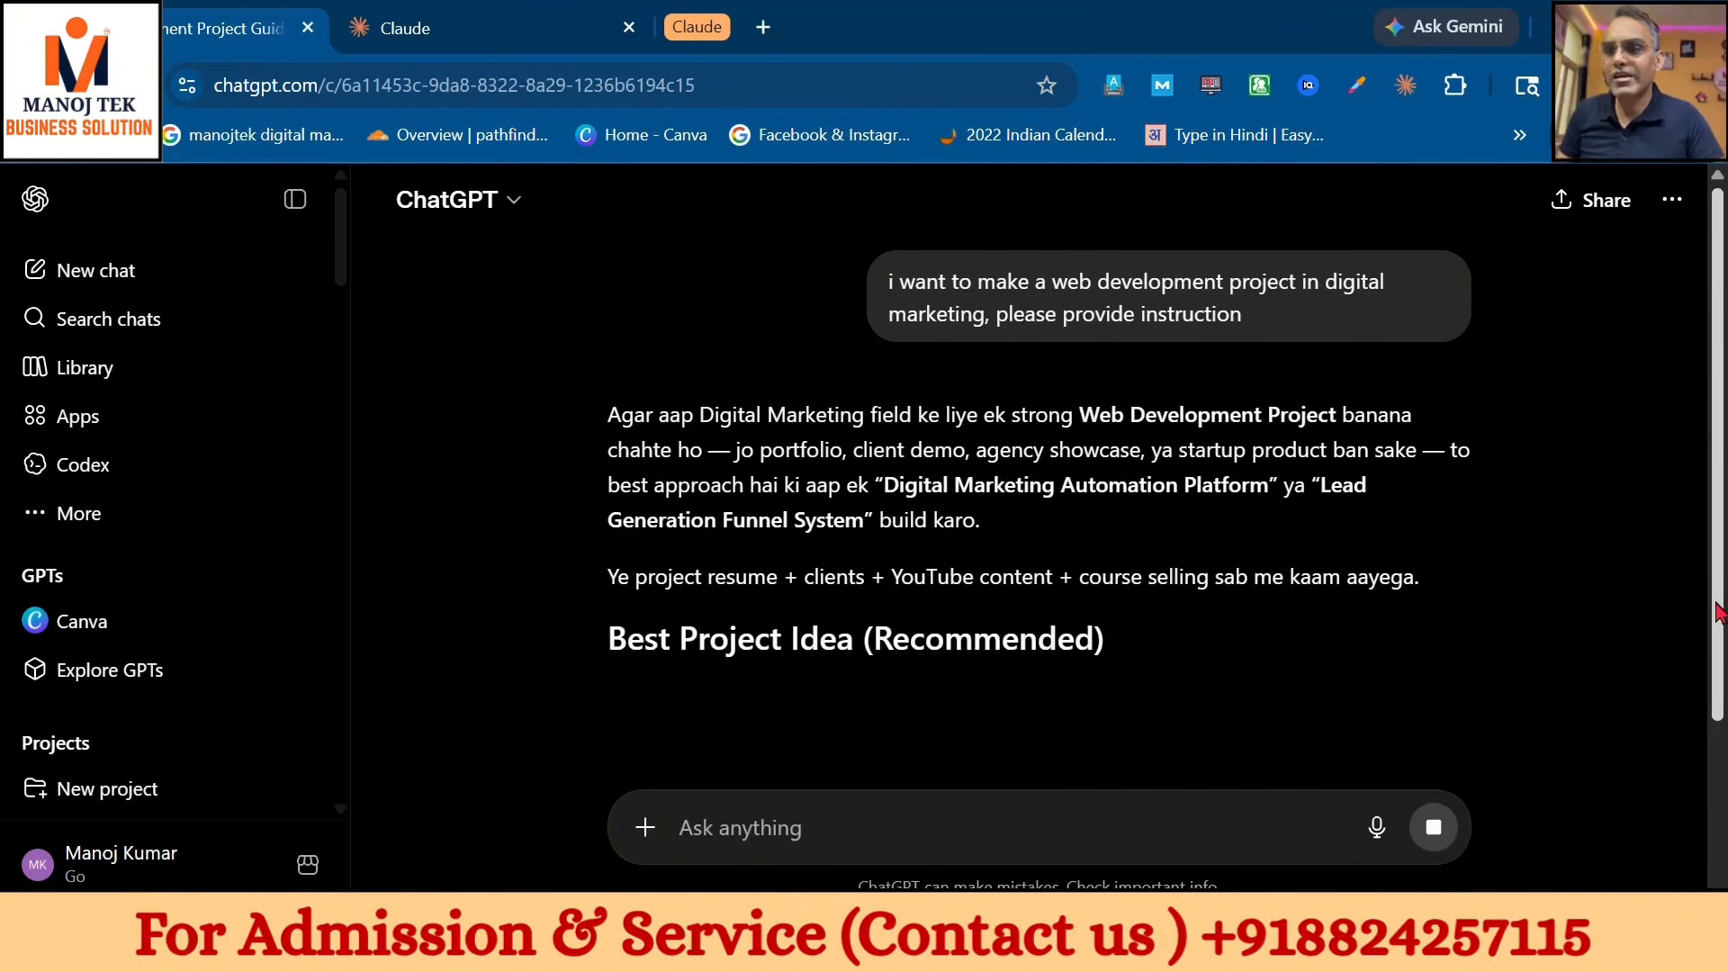
- Copy the SQL schema with Users, Leads and Funnels fields from the answer
{"action": "scroll", "coordinate": [1714, 618], "scroll_direction": "down", "scroll_amount": 4}
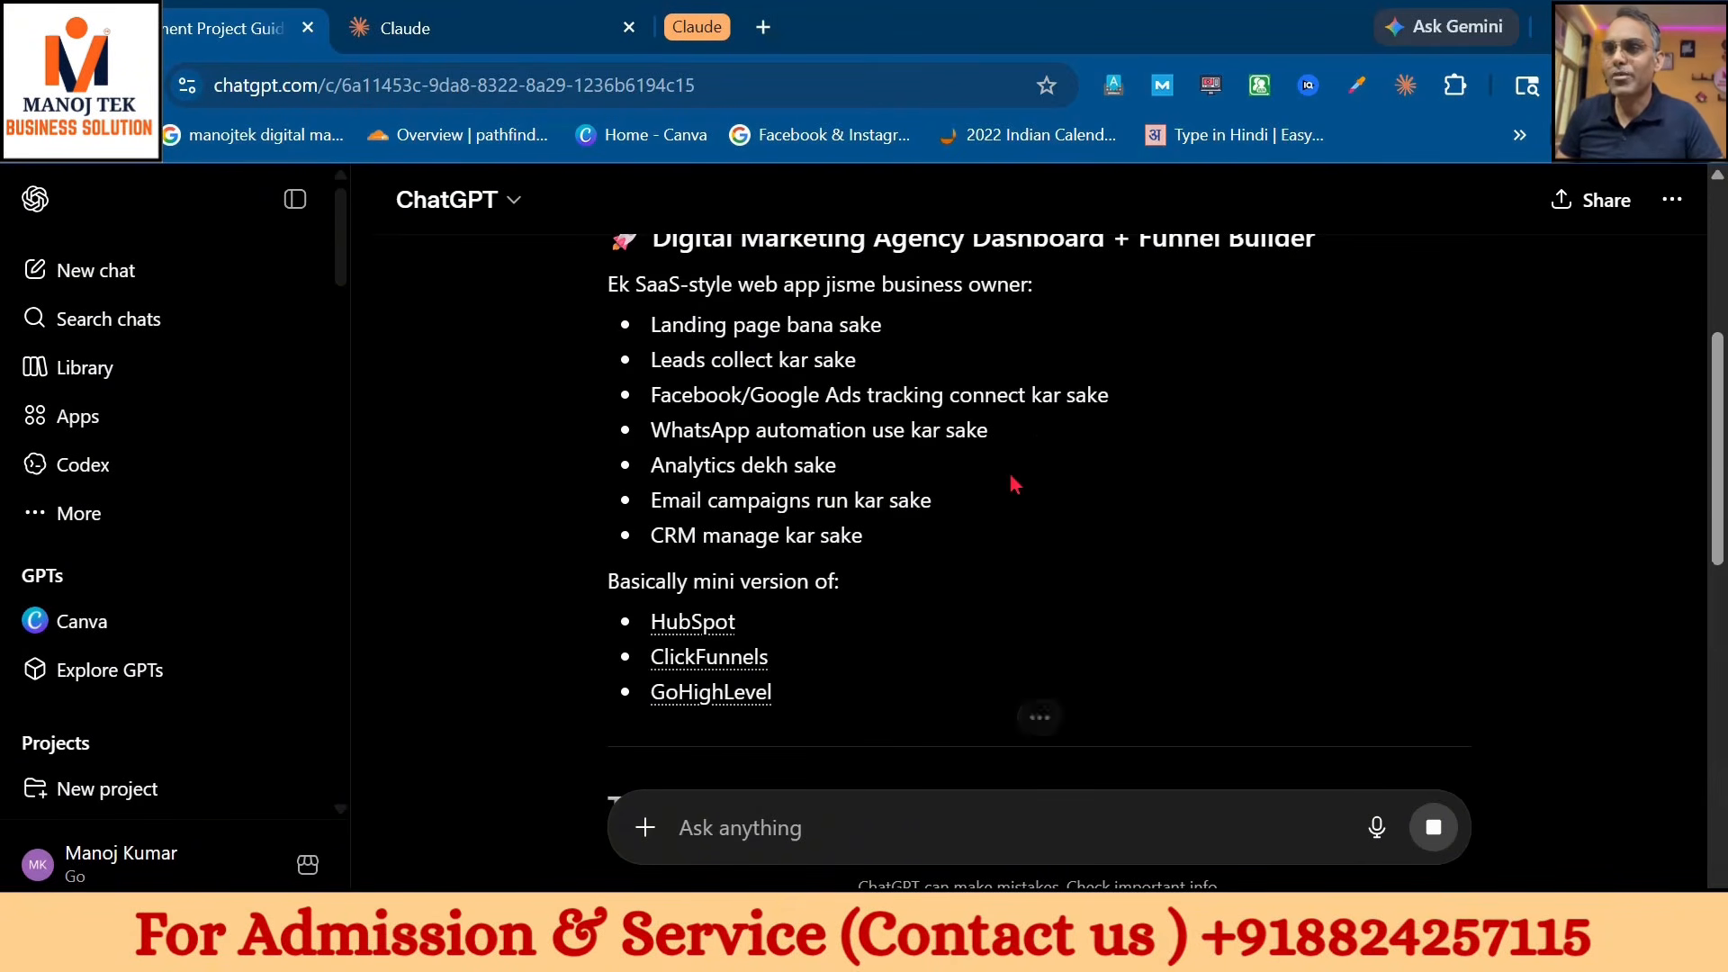
{"action": "scroll", "coordinate": [980, 501], "scroll_direction": "up", "scroll_amount": 4}
{"action": "scroll", "coordinate": [759, 625], "scroll_direction": "down", "scroll_amount": 4}
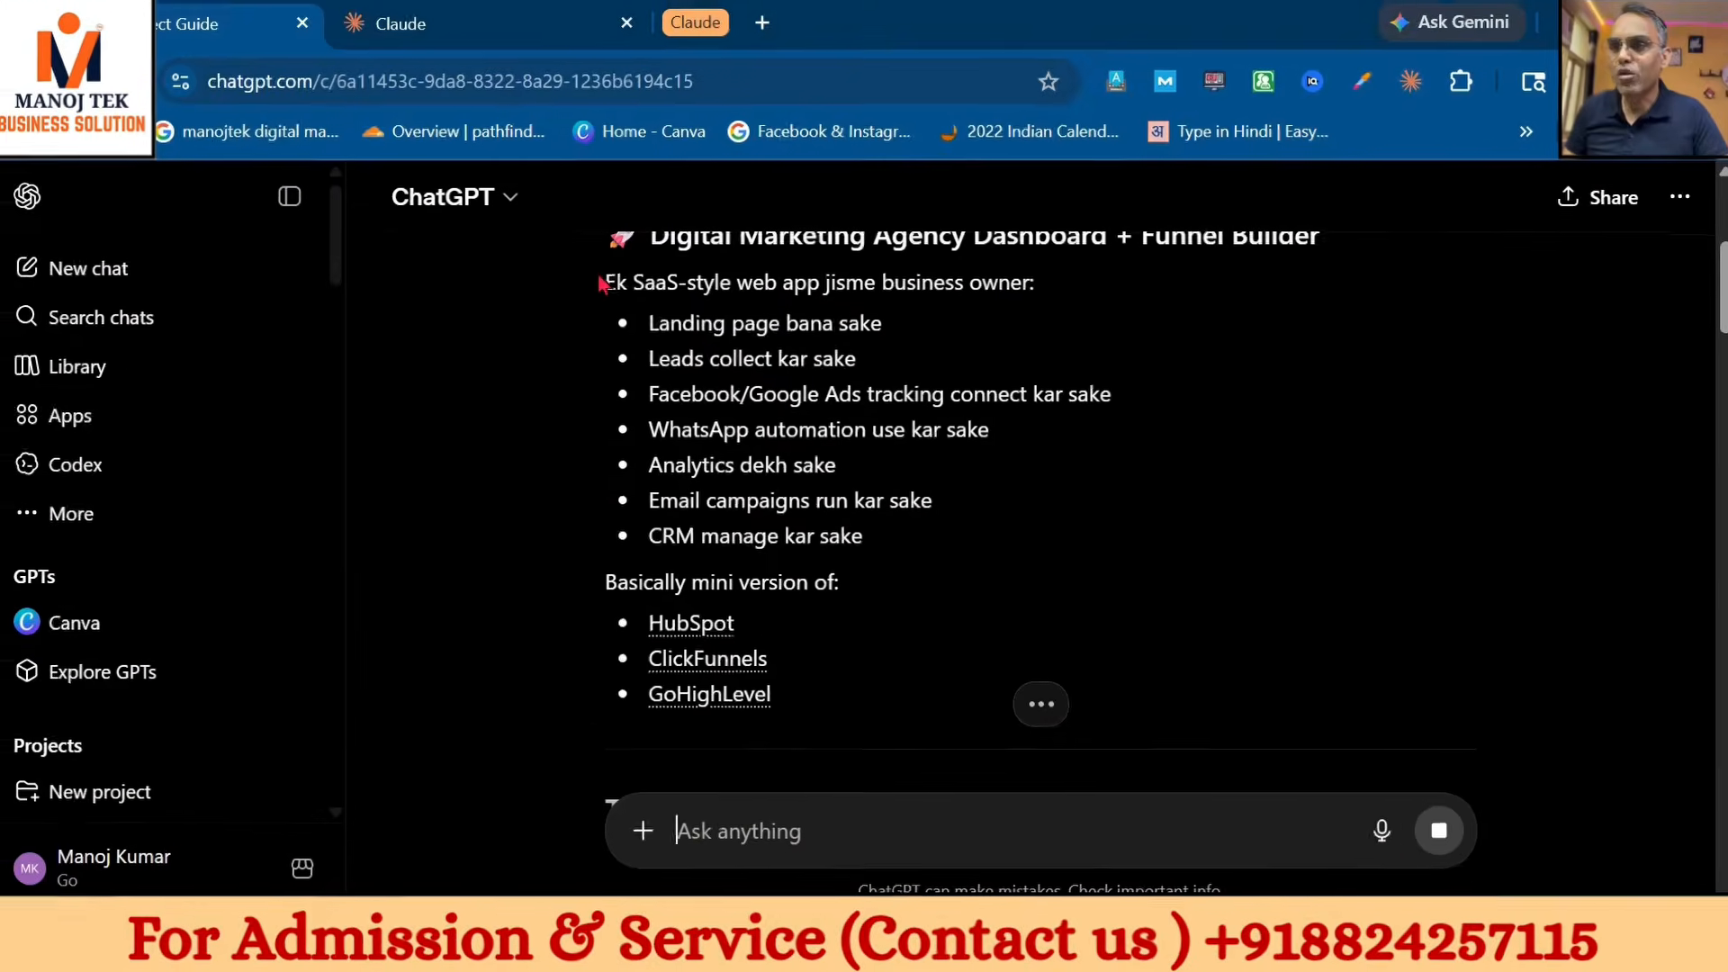
{"action": "left_click_drag", "start_coordinate": [608, 283], "coordinate": [774, 698]}
{"action": "scroll", "coordinate": [797, 684], "scroll_direction": "down", "scroll_amount": 5}
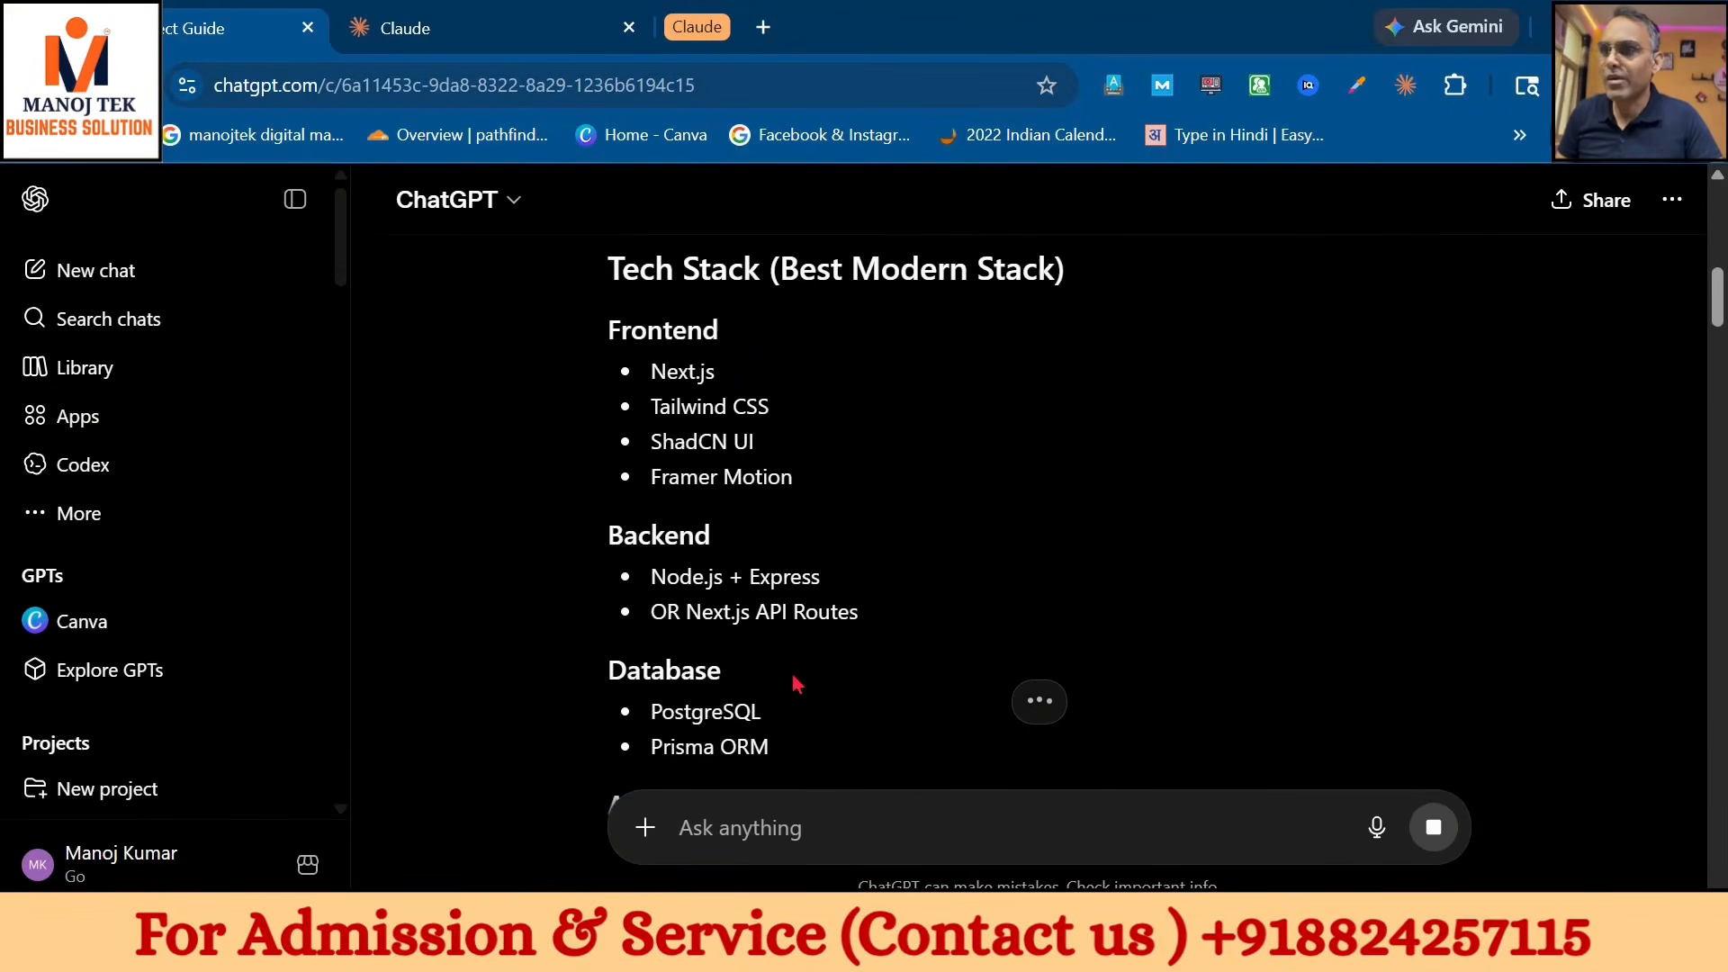
{"action": "scroll", "coordinate": [789, 501], "scroll_direction": "up", "scroll_amount": 2}
{"action": "left_click", "coordinate": [792, 487]}
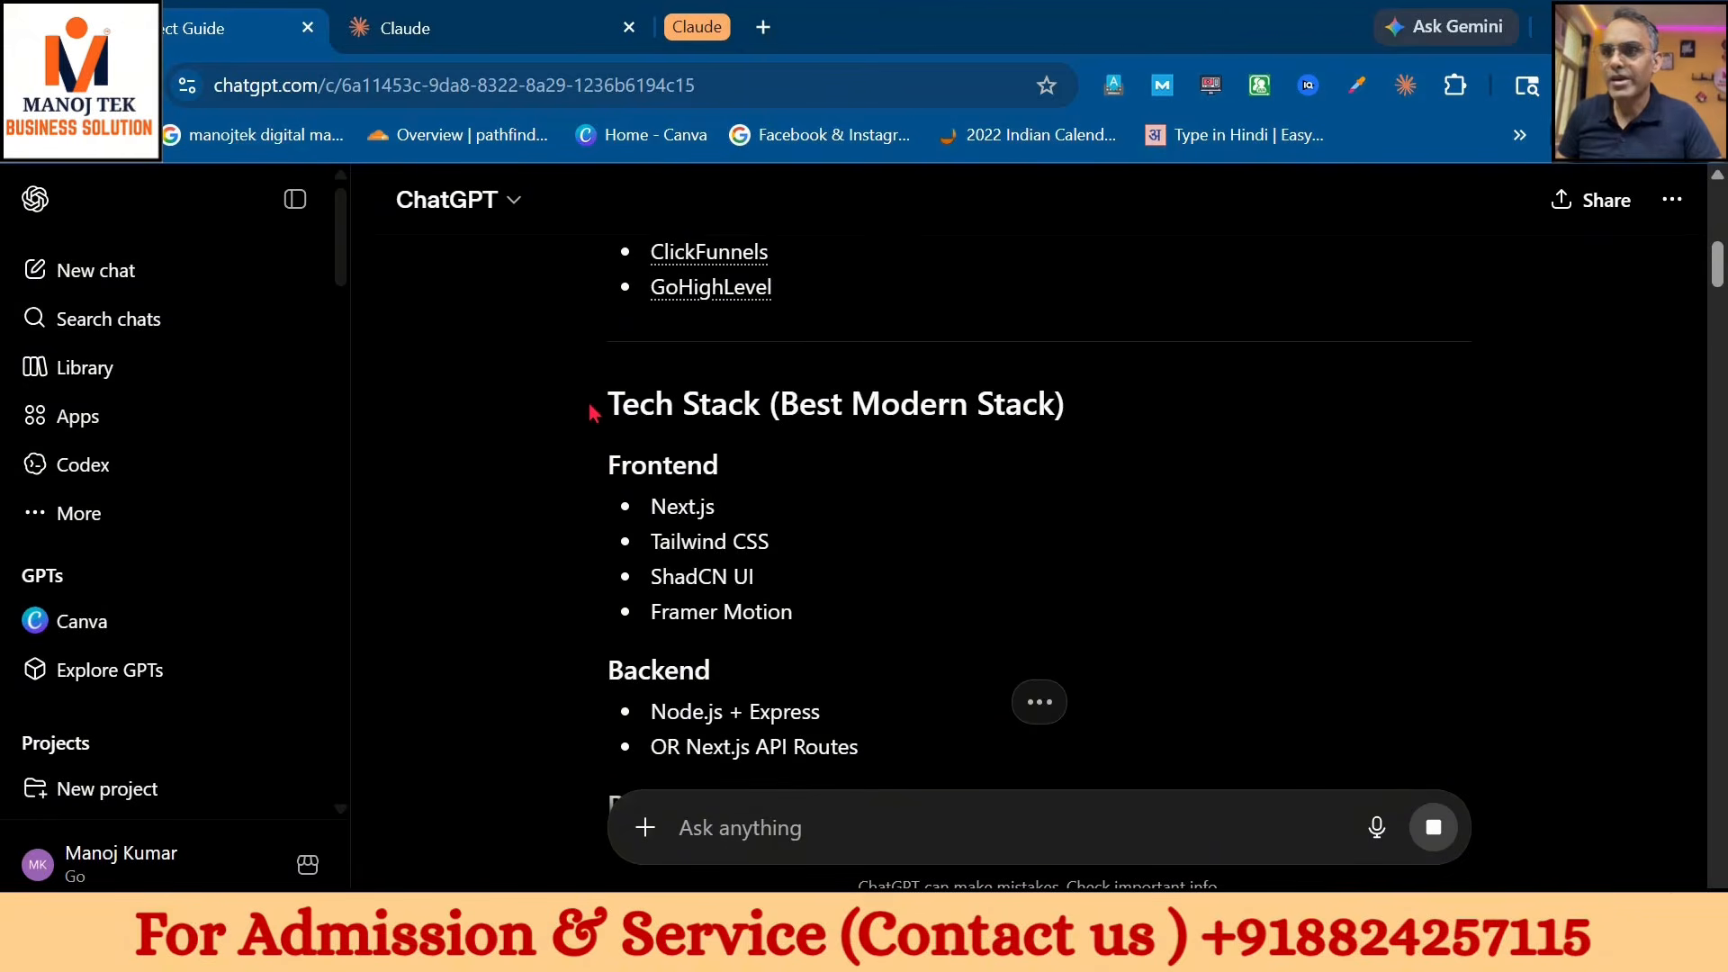
{"action": "left_click_drag", "start_coordinate": [590, 405], "coordinate": [910, 682]}
{"action": "scroll", "coordinate": [1024, 603], "scroll_direction": "up", "scroll_amount": 7}
{"action": "left_click", "coordinate": [1053, 572]}
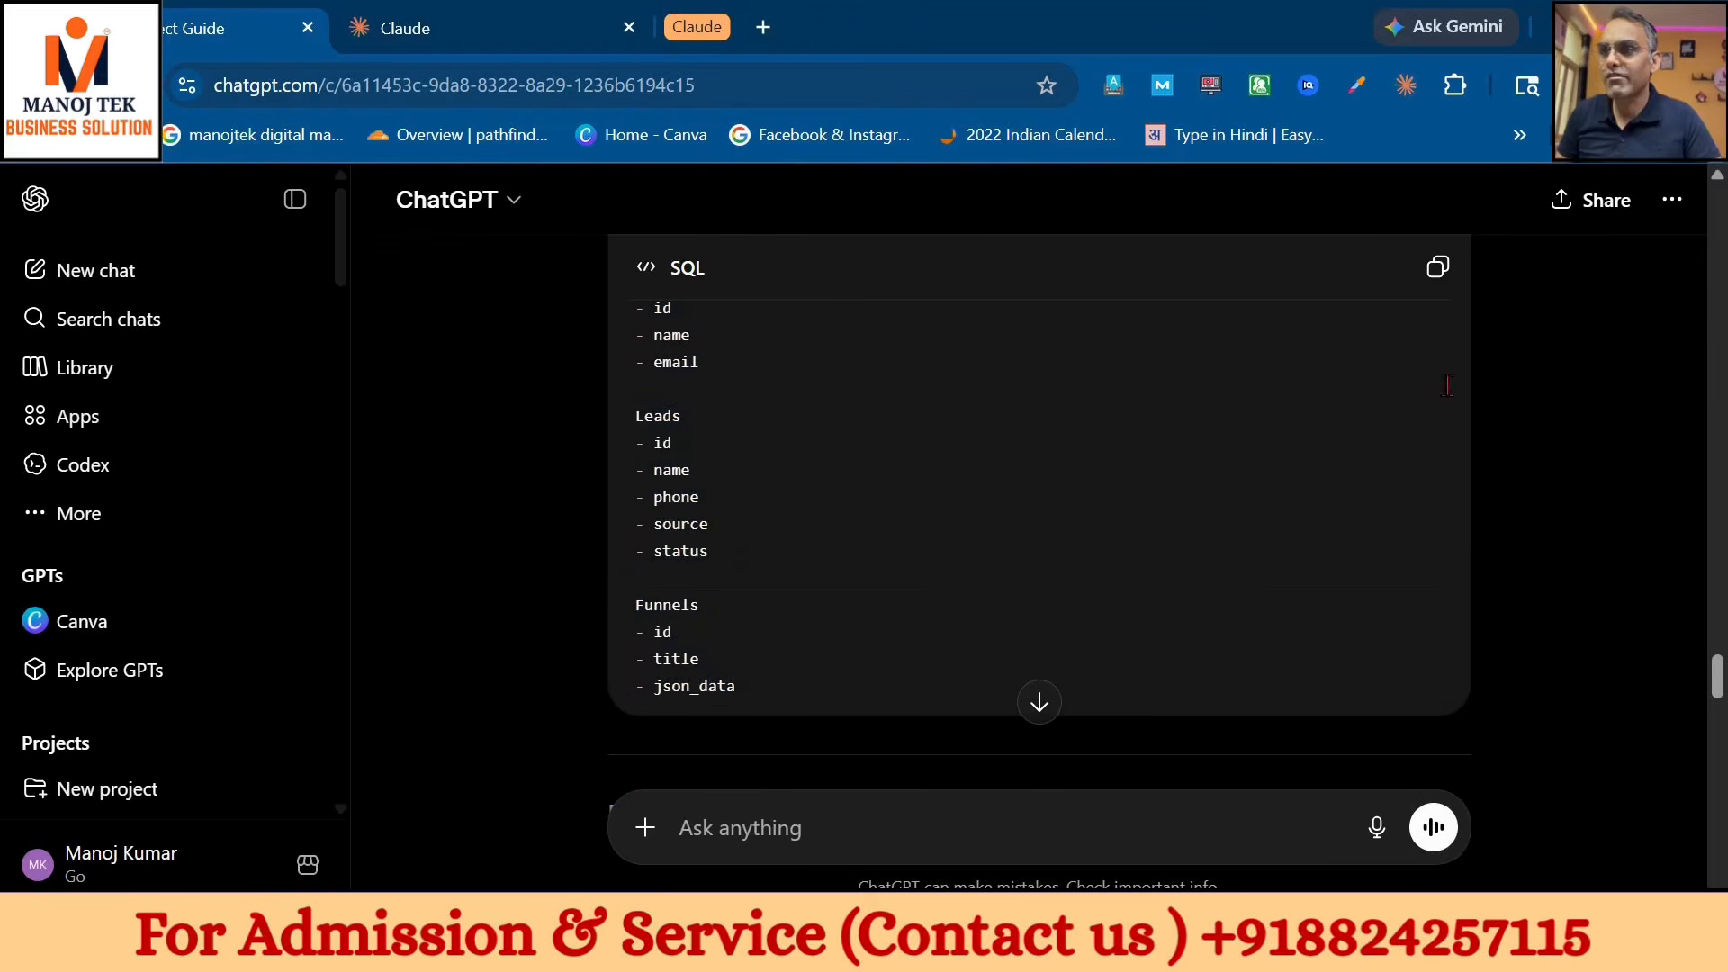
{"action": "left_click", "coordinate": [1437, 266]}
- Paste the copied schema as the Web Development project description and create the project
{"action": "left_click", "coordinate": [501, 36]}
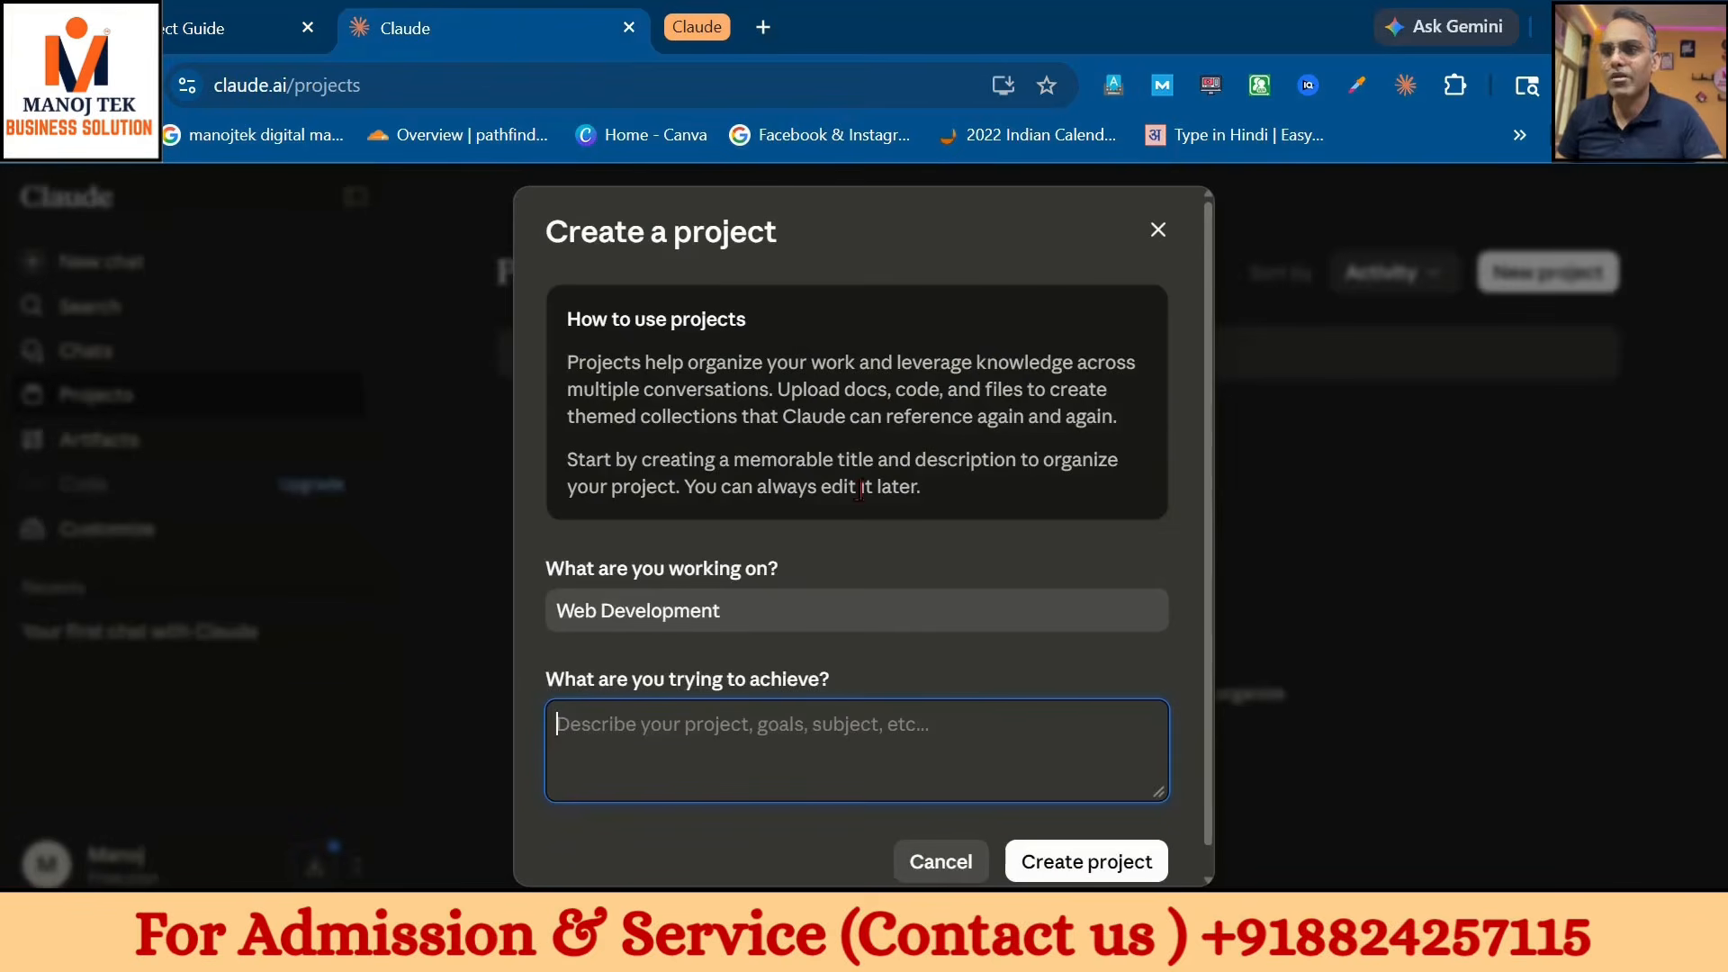
{"action": "key", "text": "ctrl+v"}
{"action": "left_click", "coordinate": [1022, 851]}
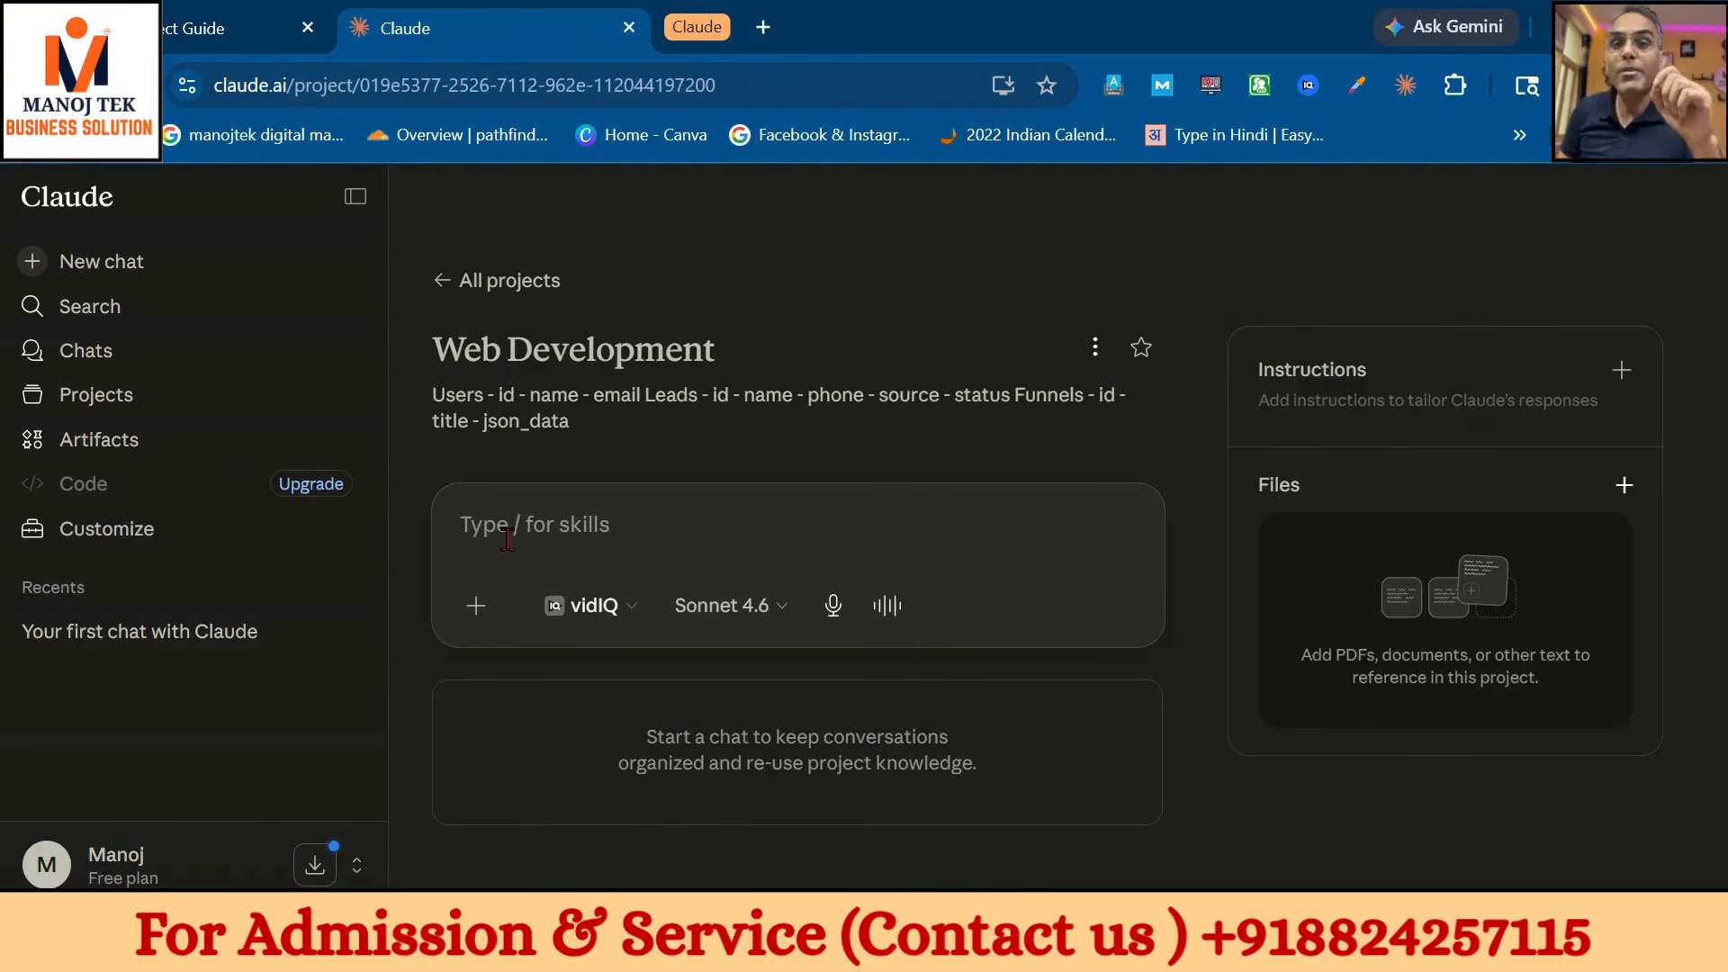
{"action": "left_click", "coordinate": [115, 543]}
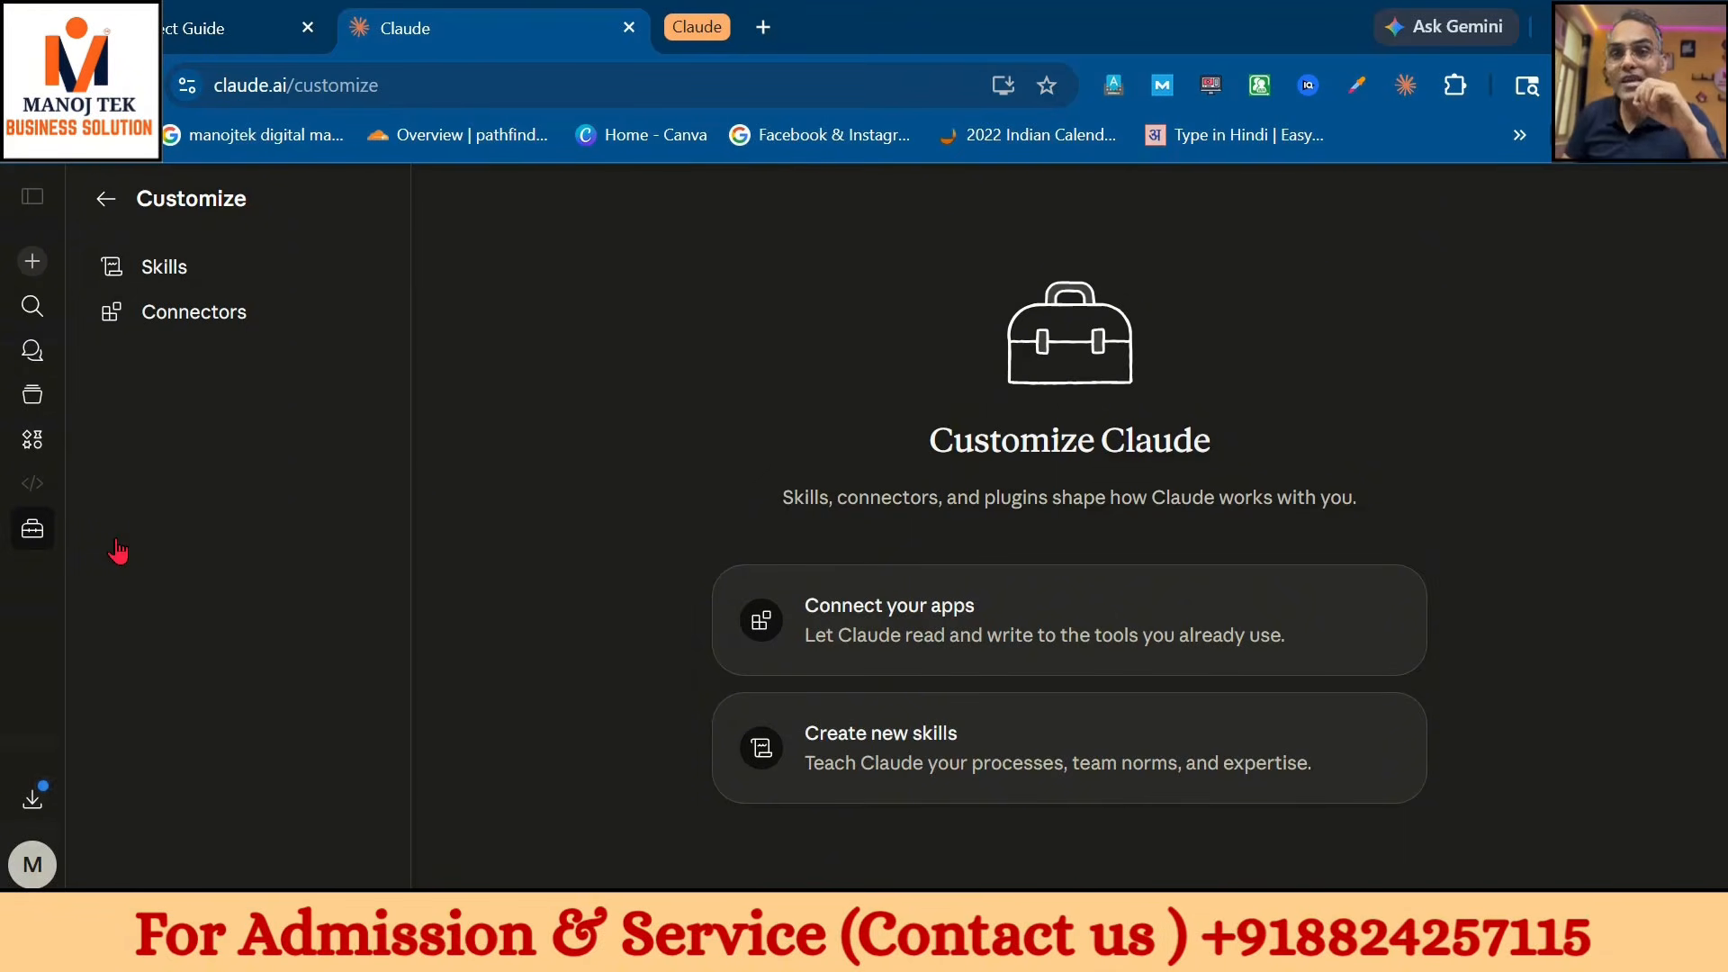
- Browse the directory of available Claude connectors
{"action": "left_click", "coordinate": [195, 313]}
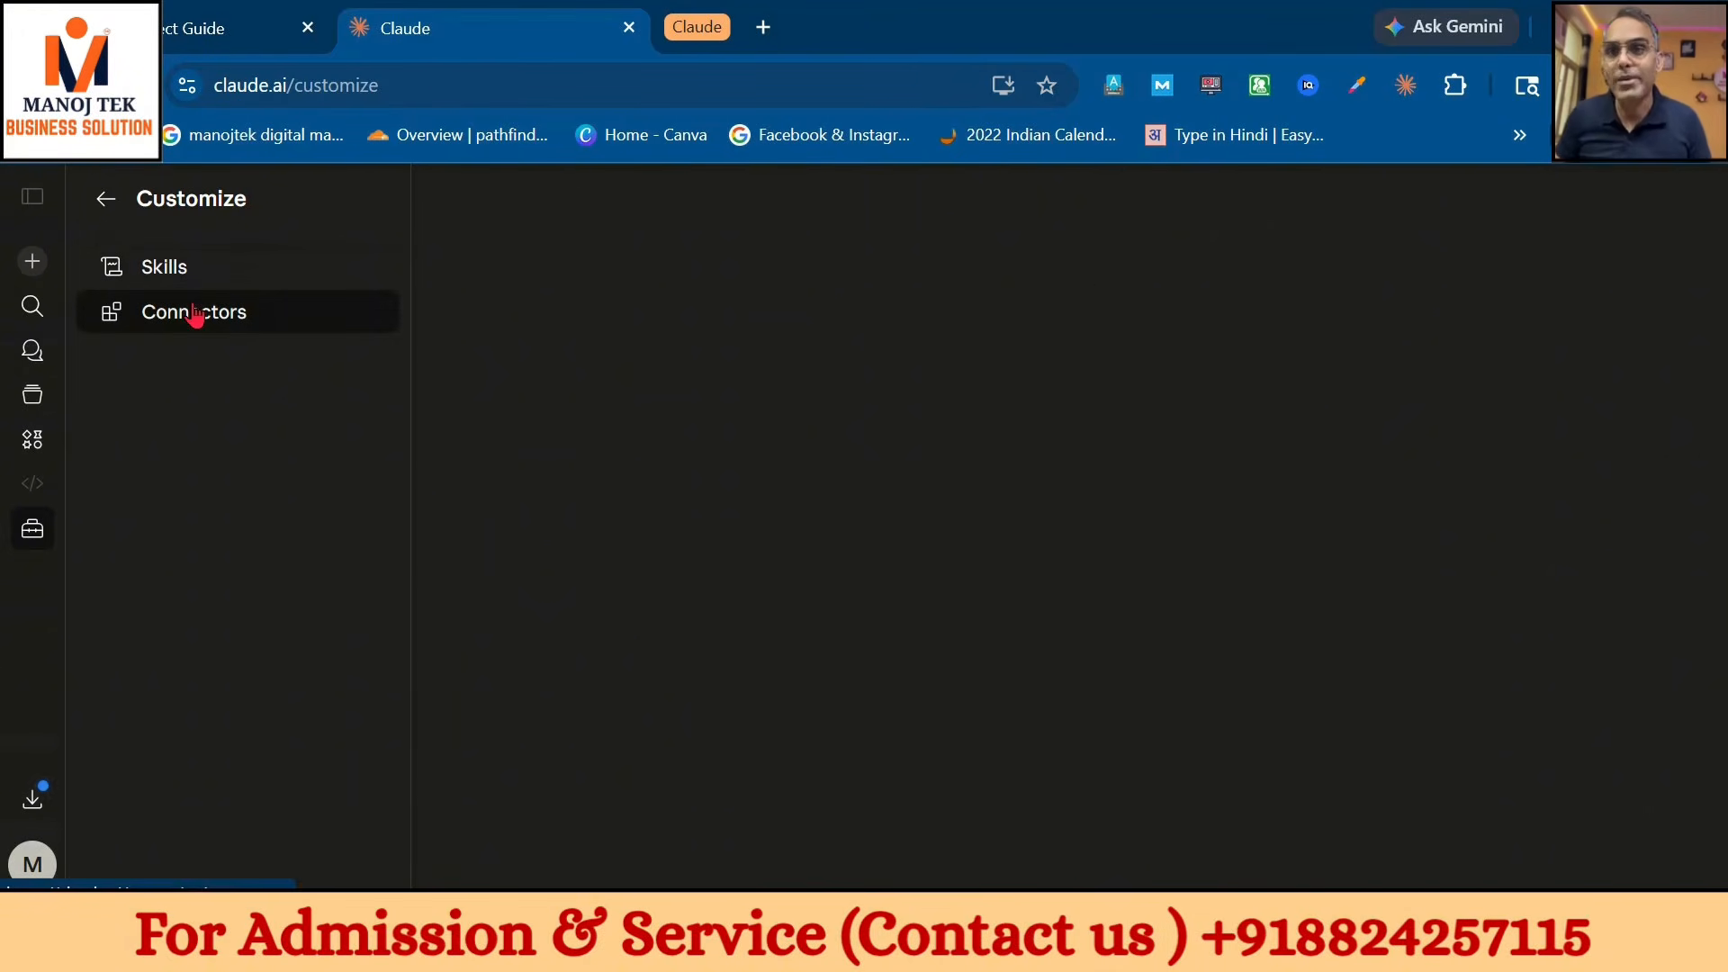
{"action": "left_click", "coordinate": [847, 207]}
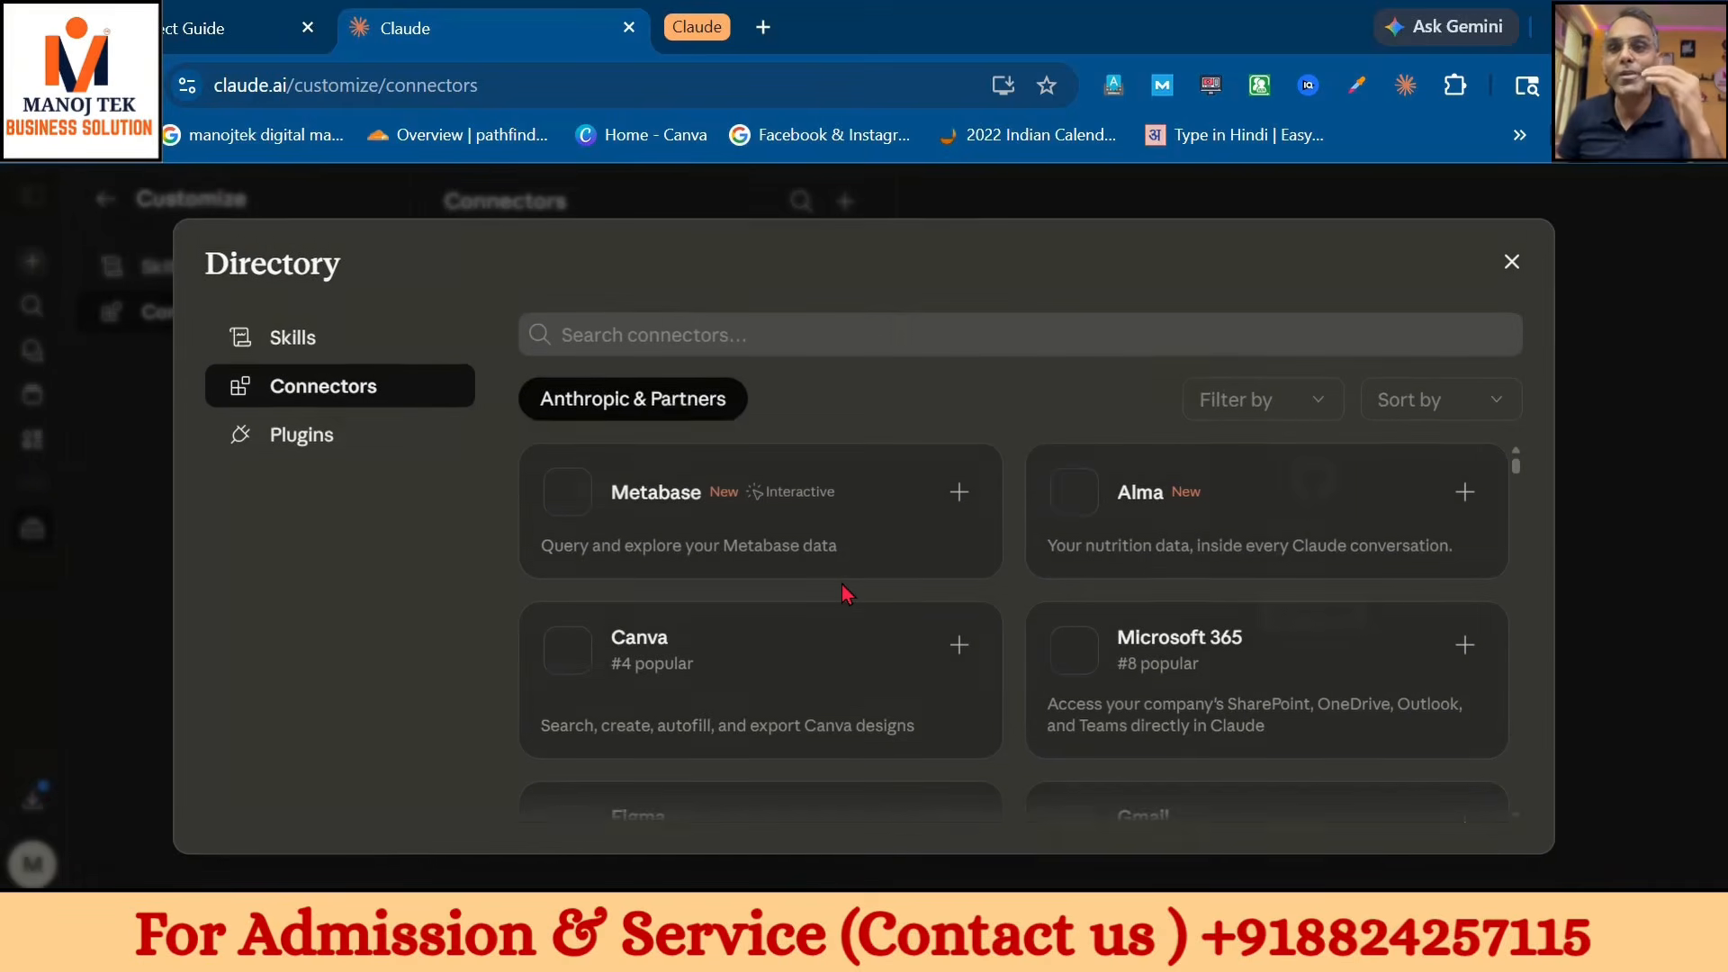
{"action": "scroll", "coordinate": [846, 594], "scroll_direction": "down", "scroll_amount": 5}
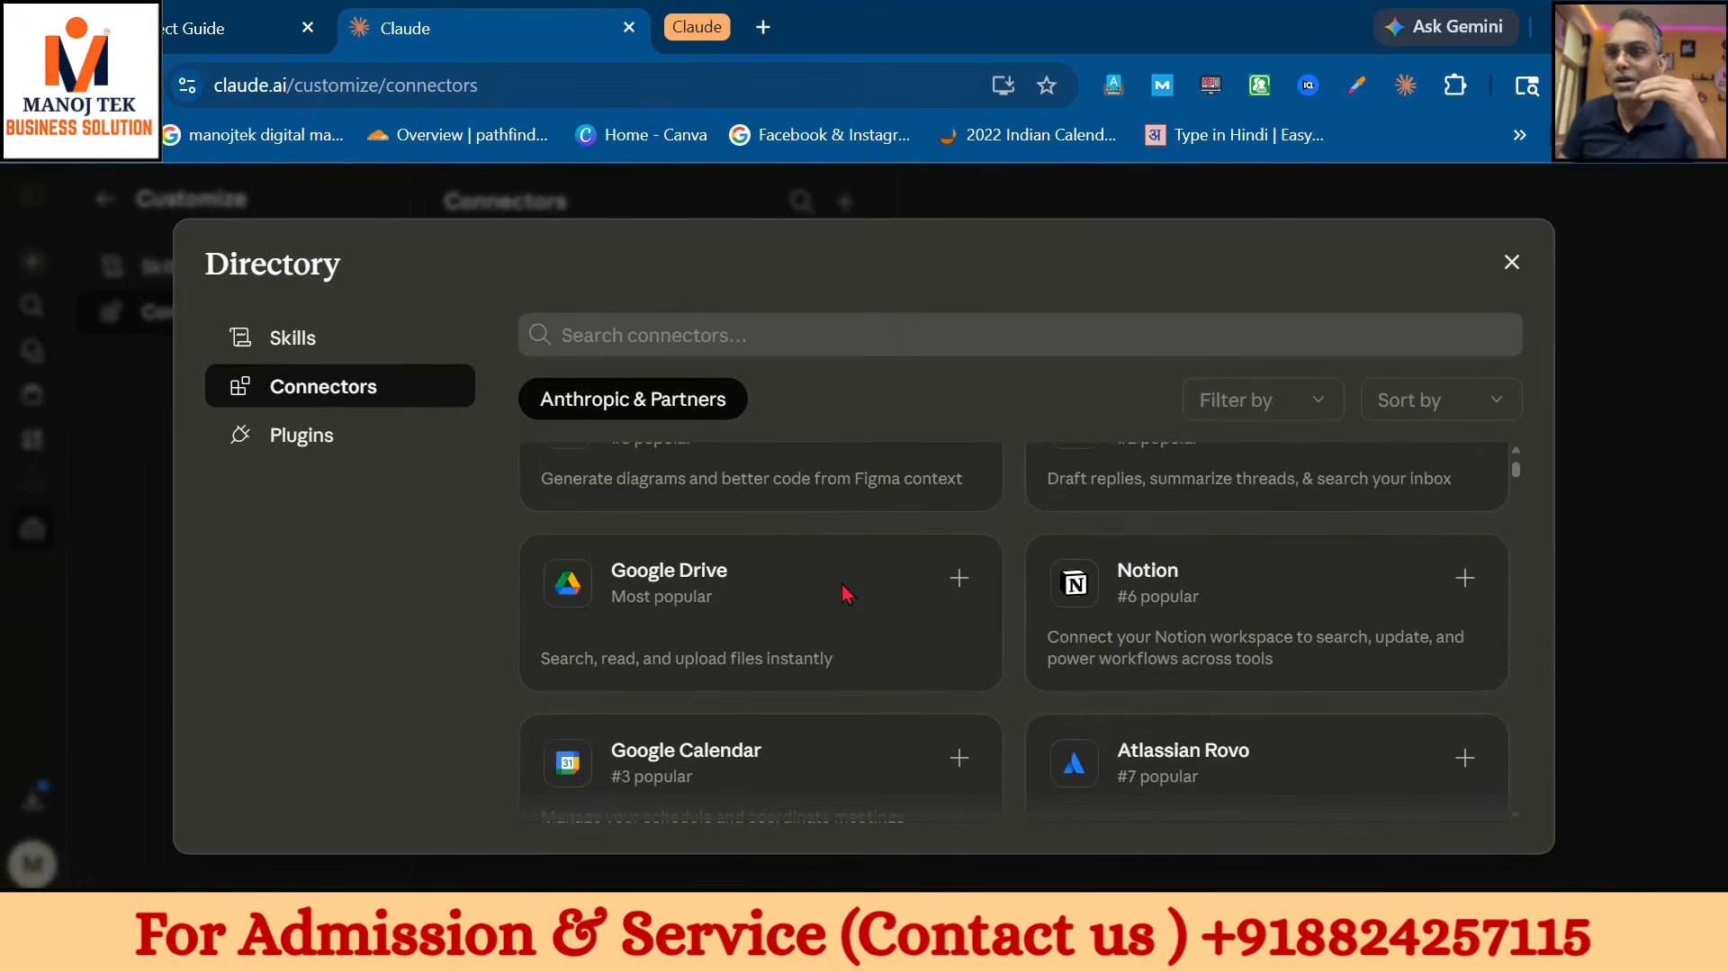
{"action": "scroll", "coordinate": [846, 594], "scroll_direction": "down", "scroll_amount": 6}
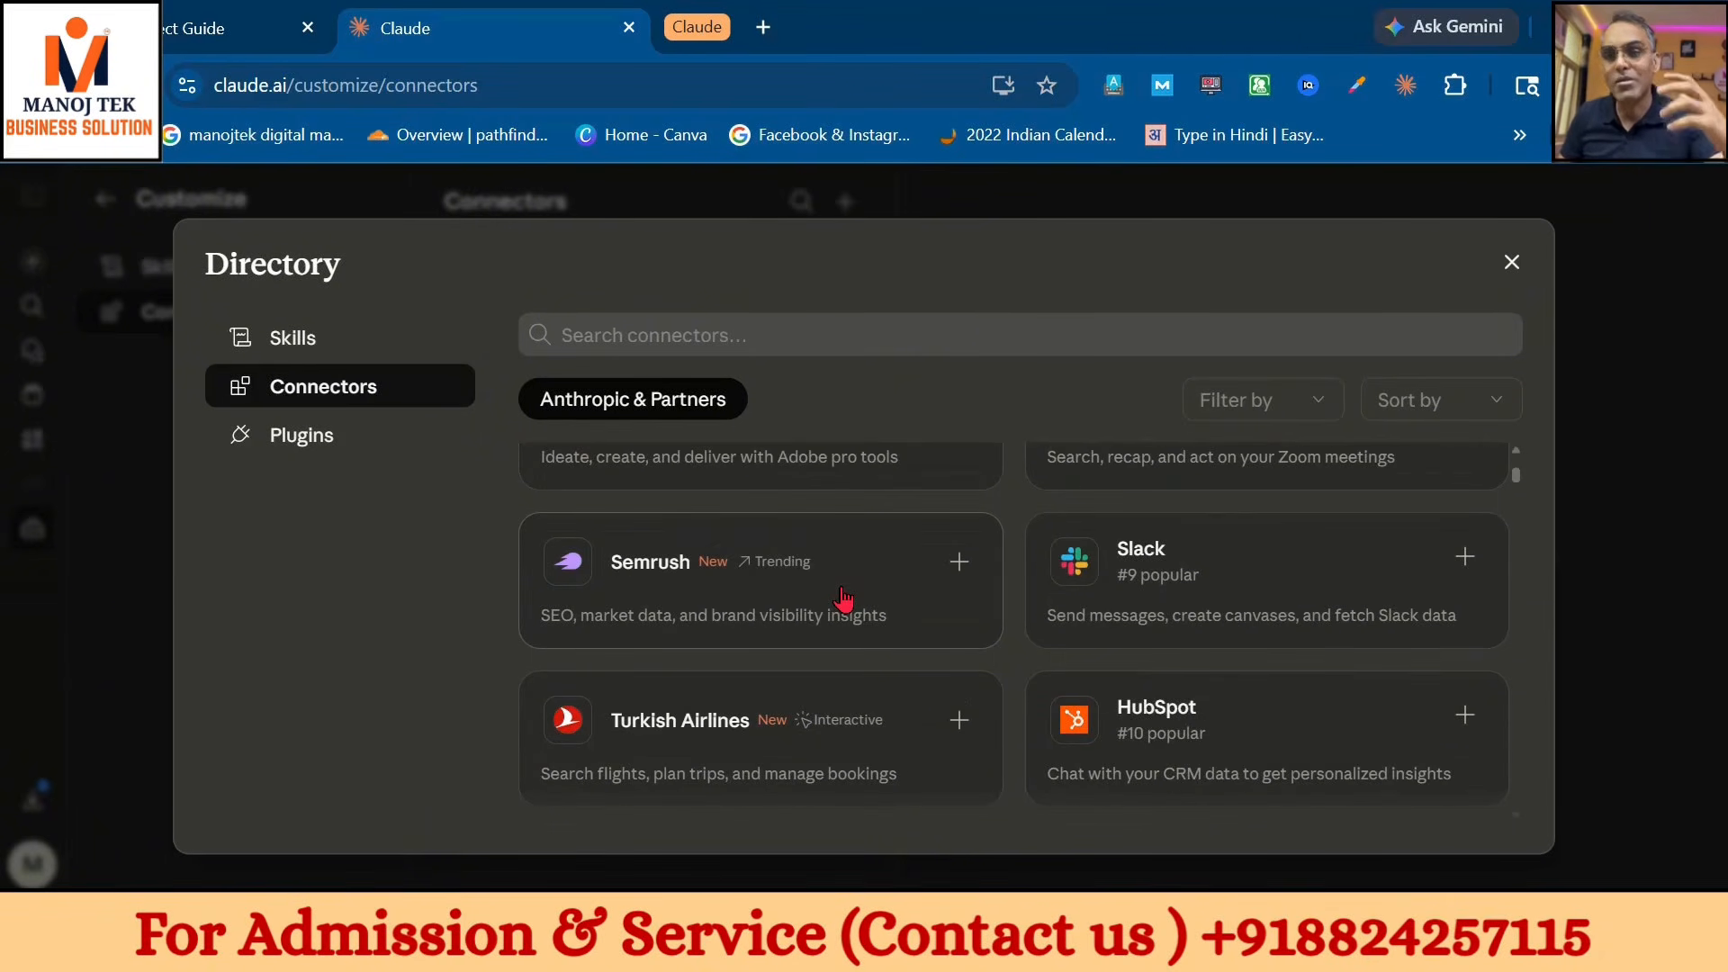
{"action": "scroll", "coordinate": [843, 597], "scroll_direction": "down", "scroll_amount": 8}
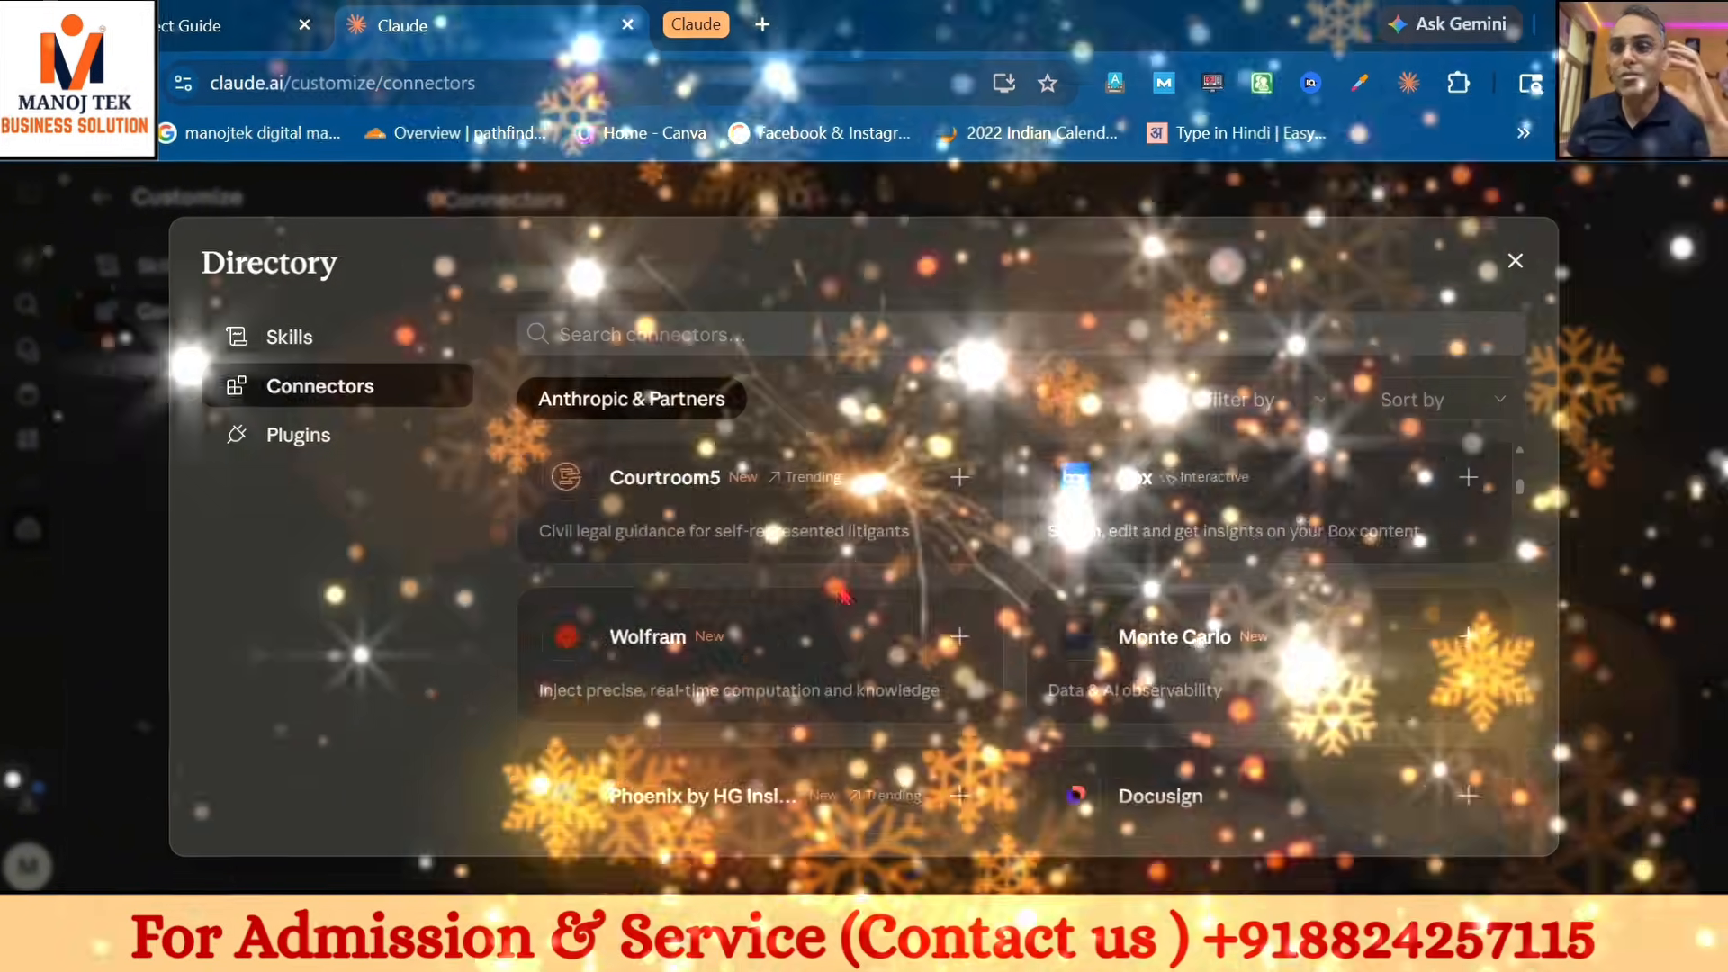
{"action": "scroll", "coordinate": [842, 597], "scroll_direction": "down", "scroll_amount": 10}
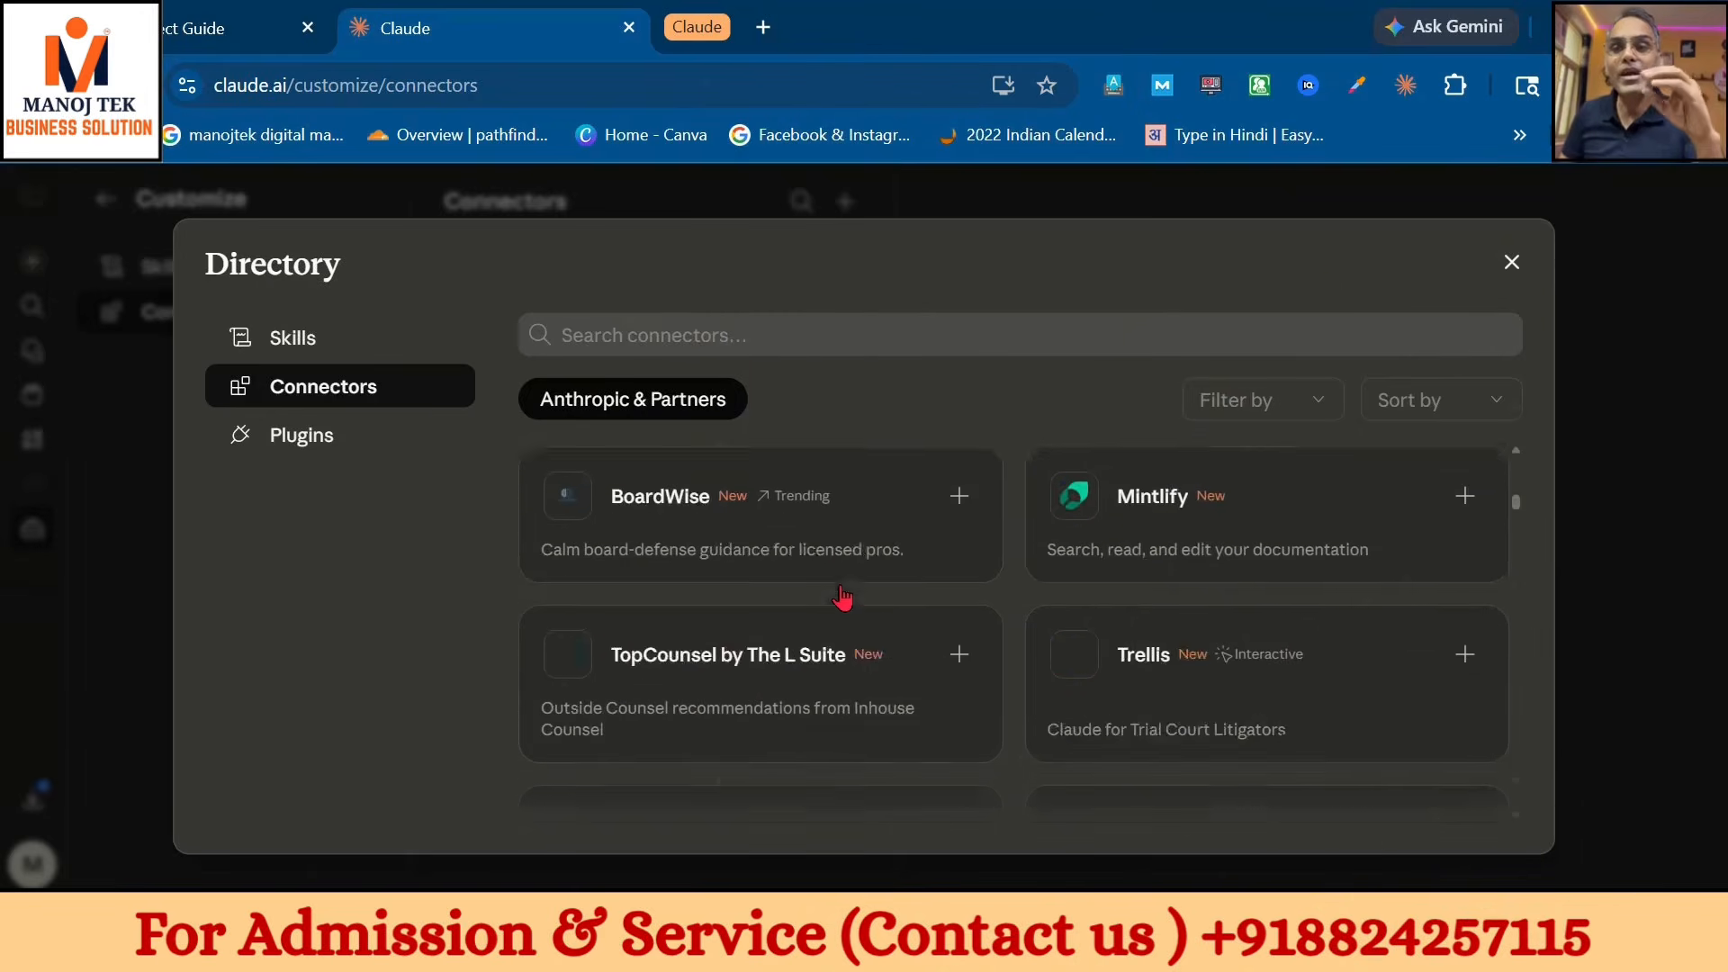
{"action": "scroll", "coordinate": [842, 597], "scroll_direction": "down", "scroll_amount": 3}
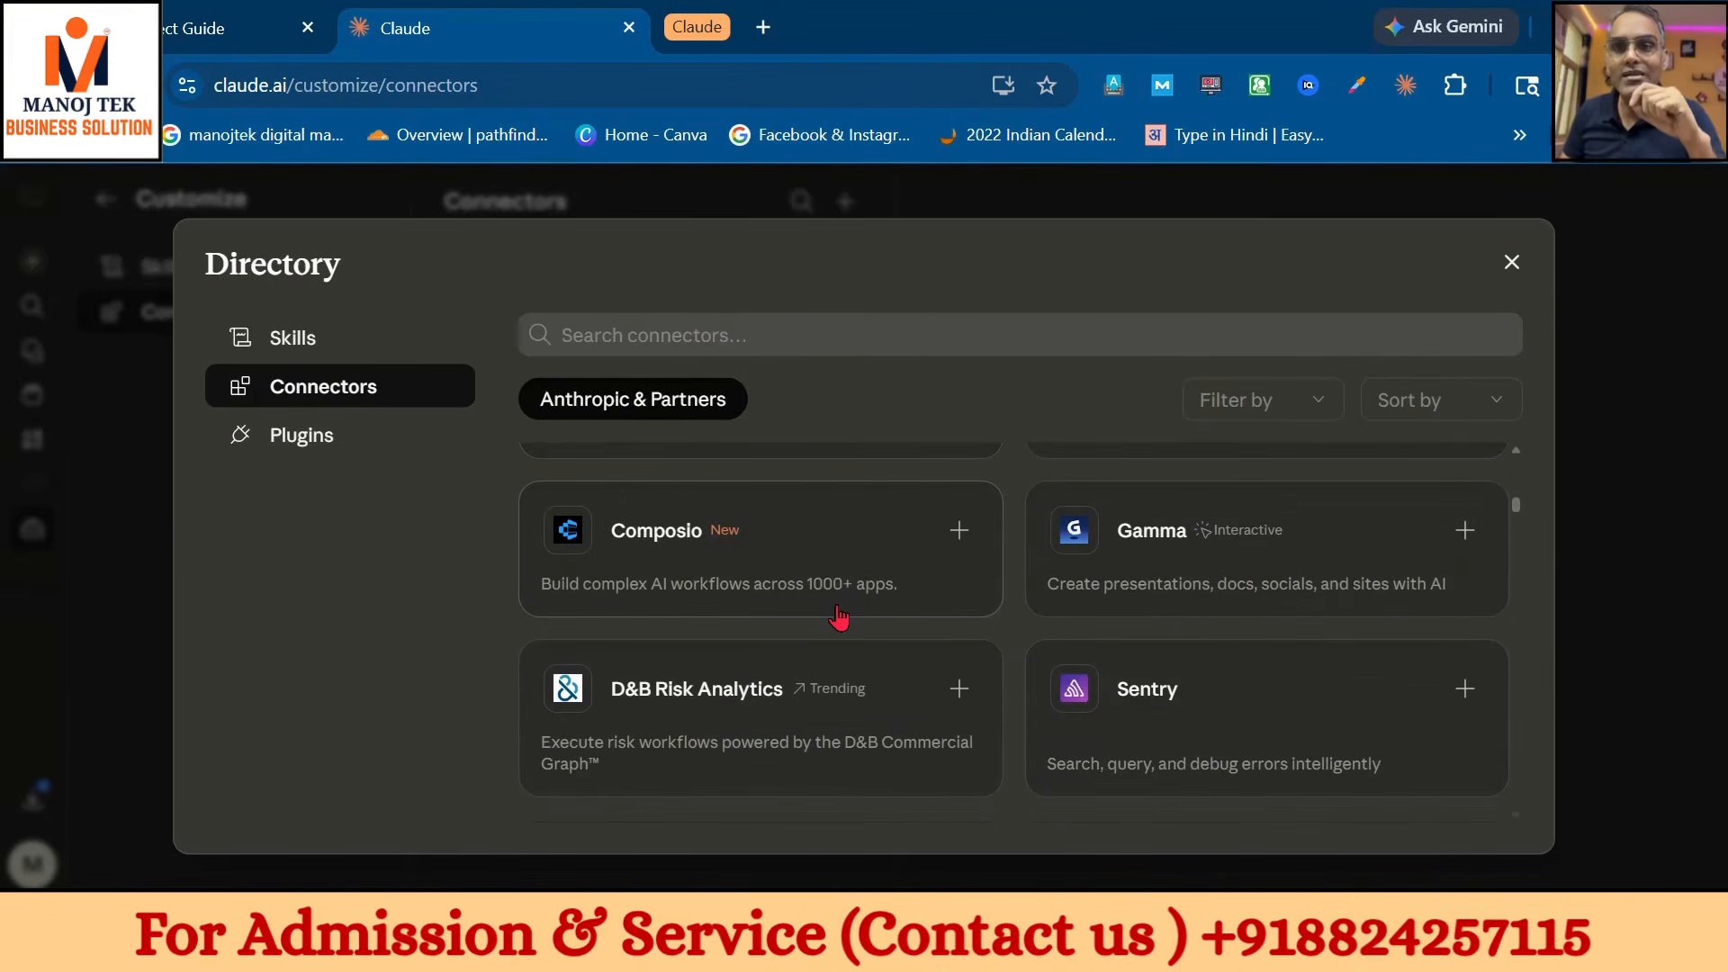
- Look through the directory's available skills, then view the Skills settings with skill-creator
{"action": "left_click", "coordinate": [329, 340]}
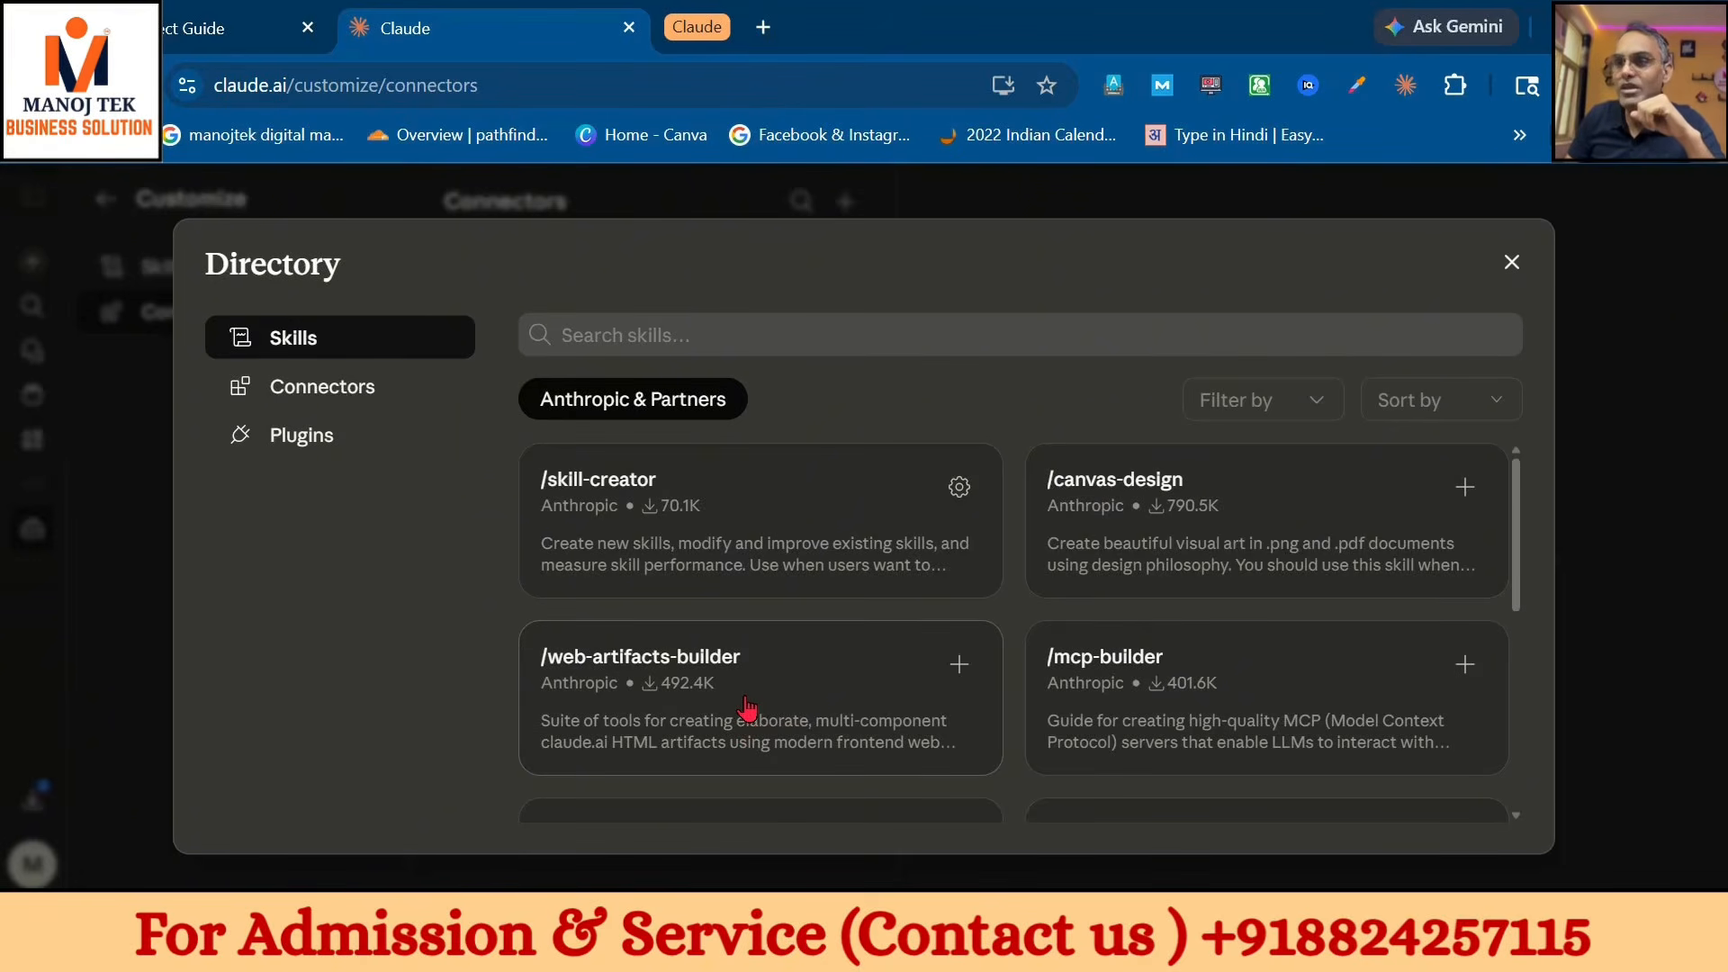
{"action": "scroll", "coordinate": [746, 709], "scroll_direction": "down", "scroll_amount": 2}
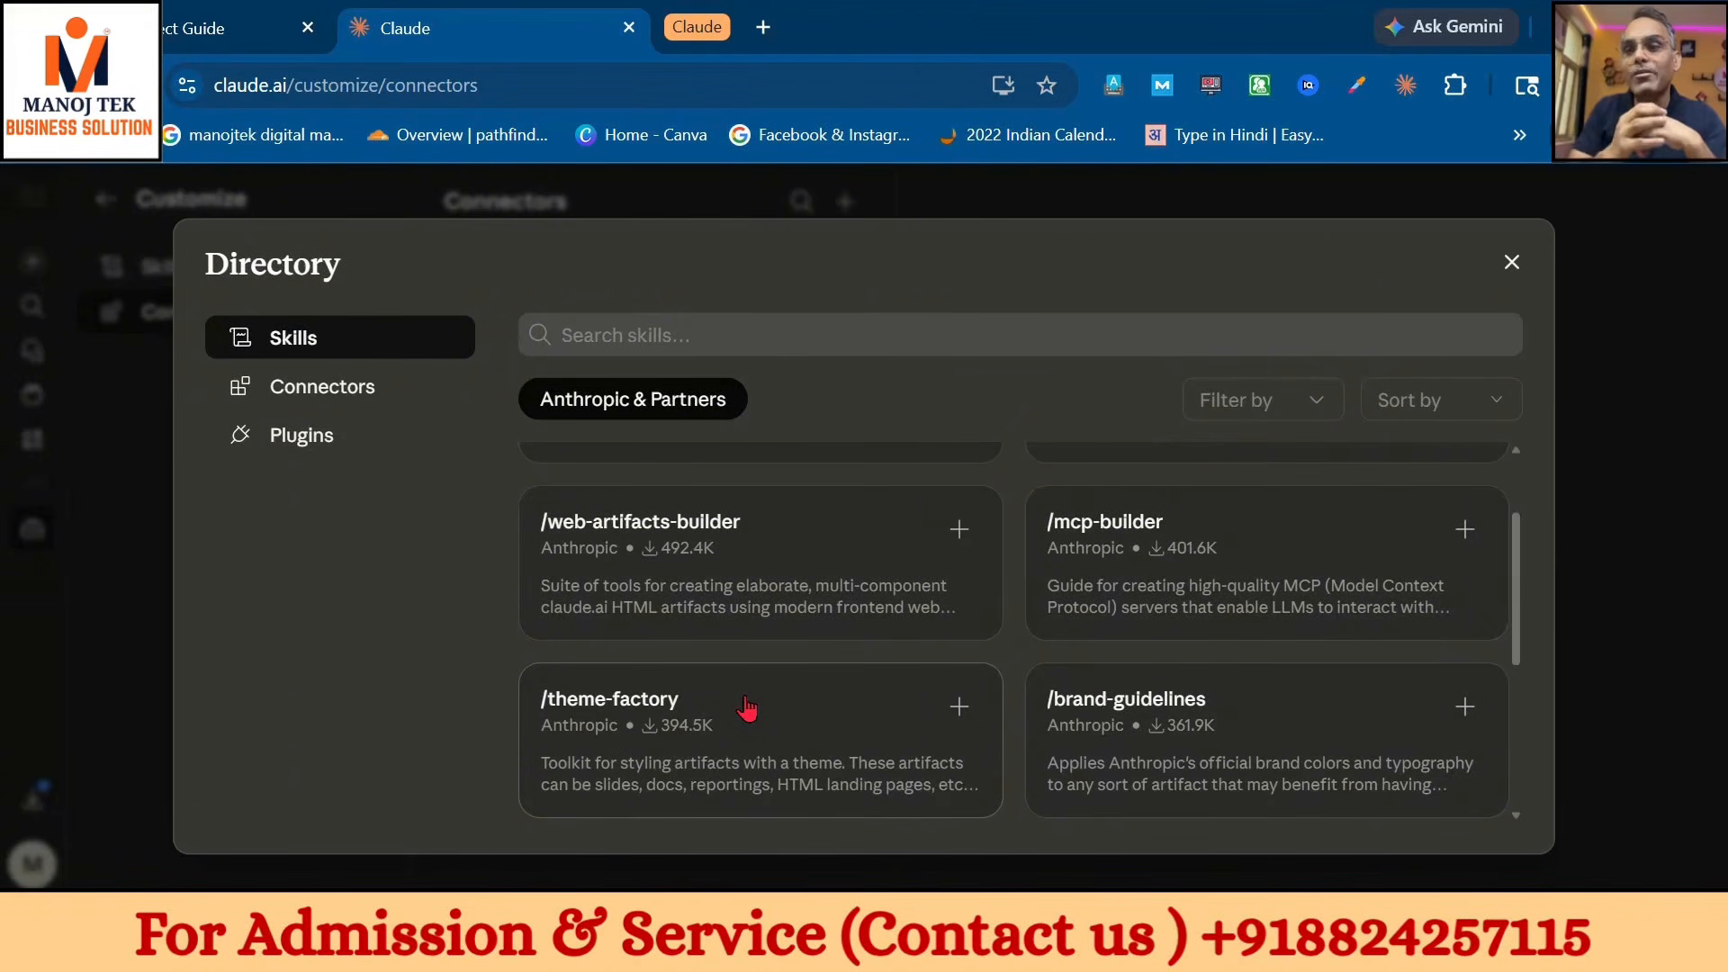
{"action": "left_click", "coordinate": [1513, 262]}
{"action": "left_click", "coordinate": [196, 285]}
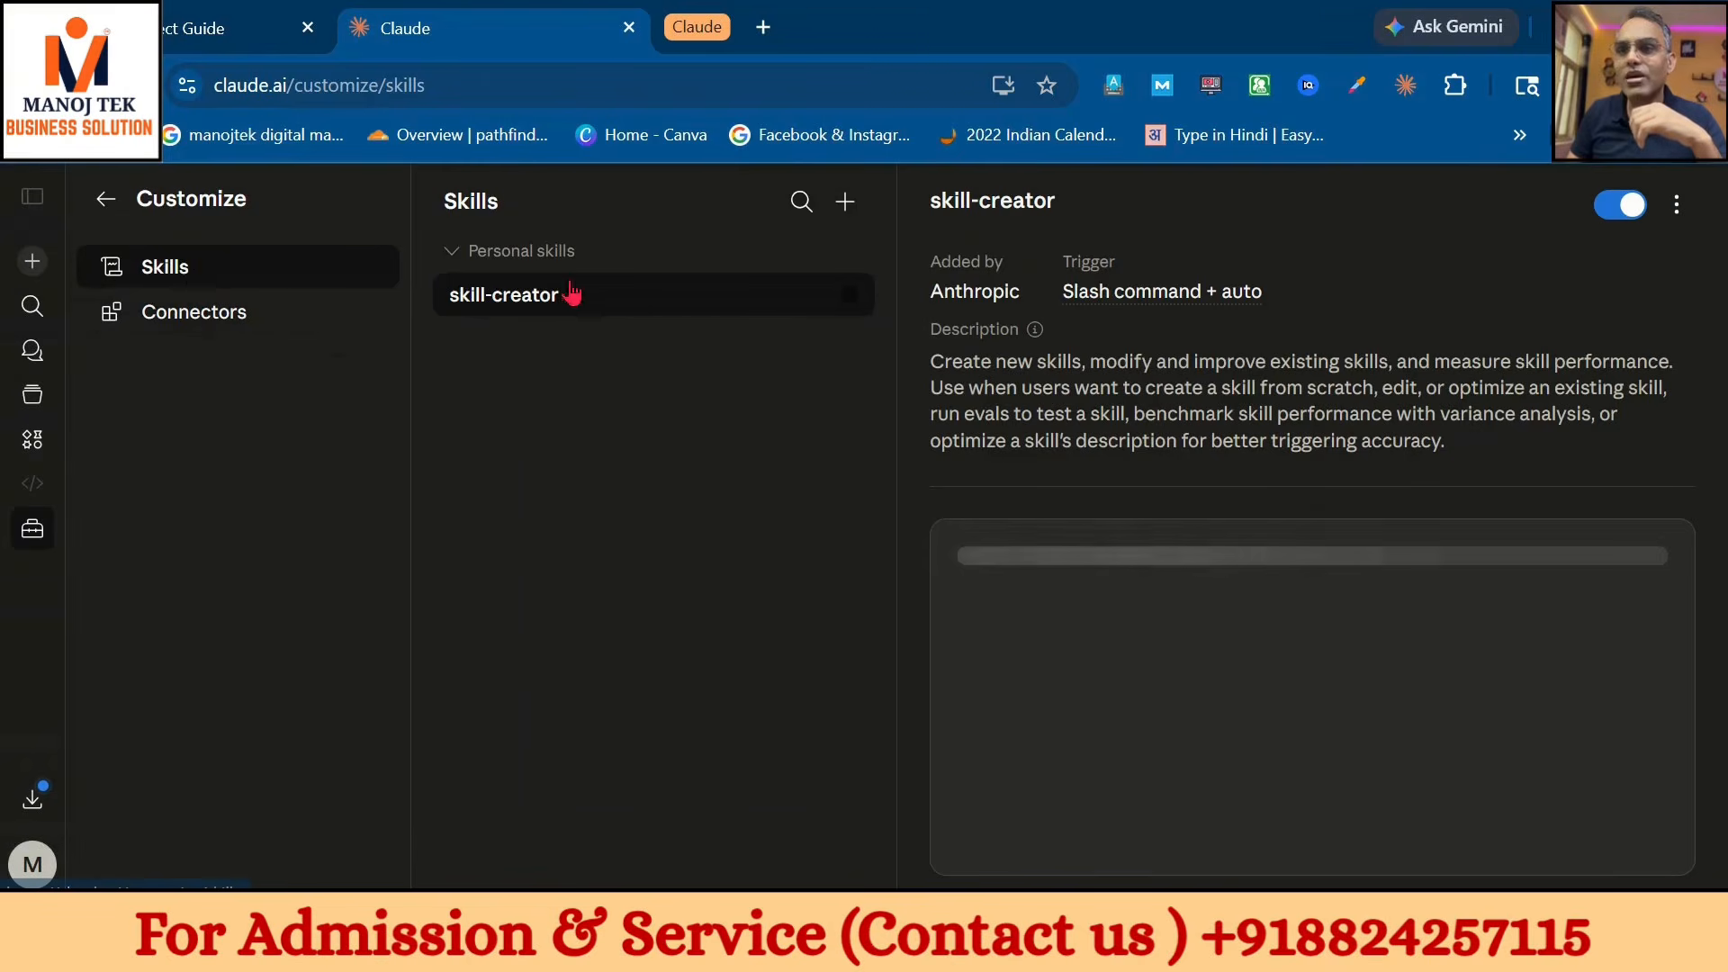
- Choose Create skill > Write skill instructions to open a blank skill form
{"action": "left_click", "coordinate": [846, 200]}
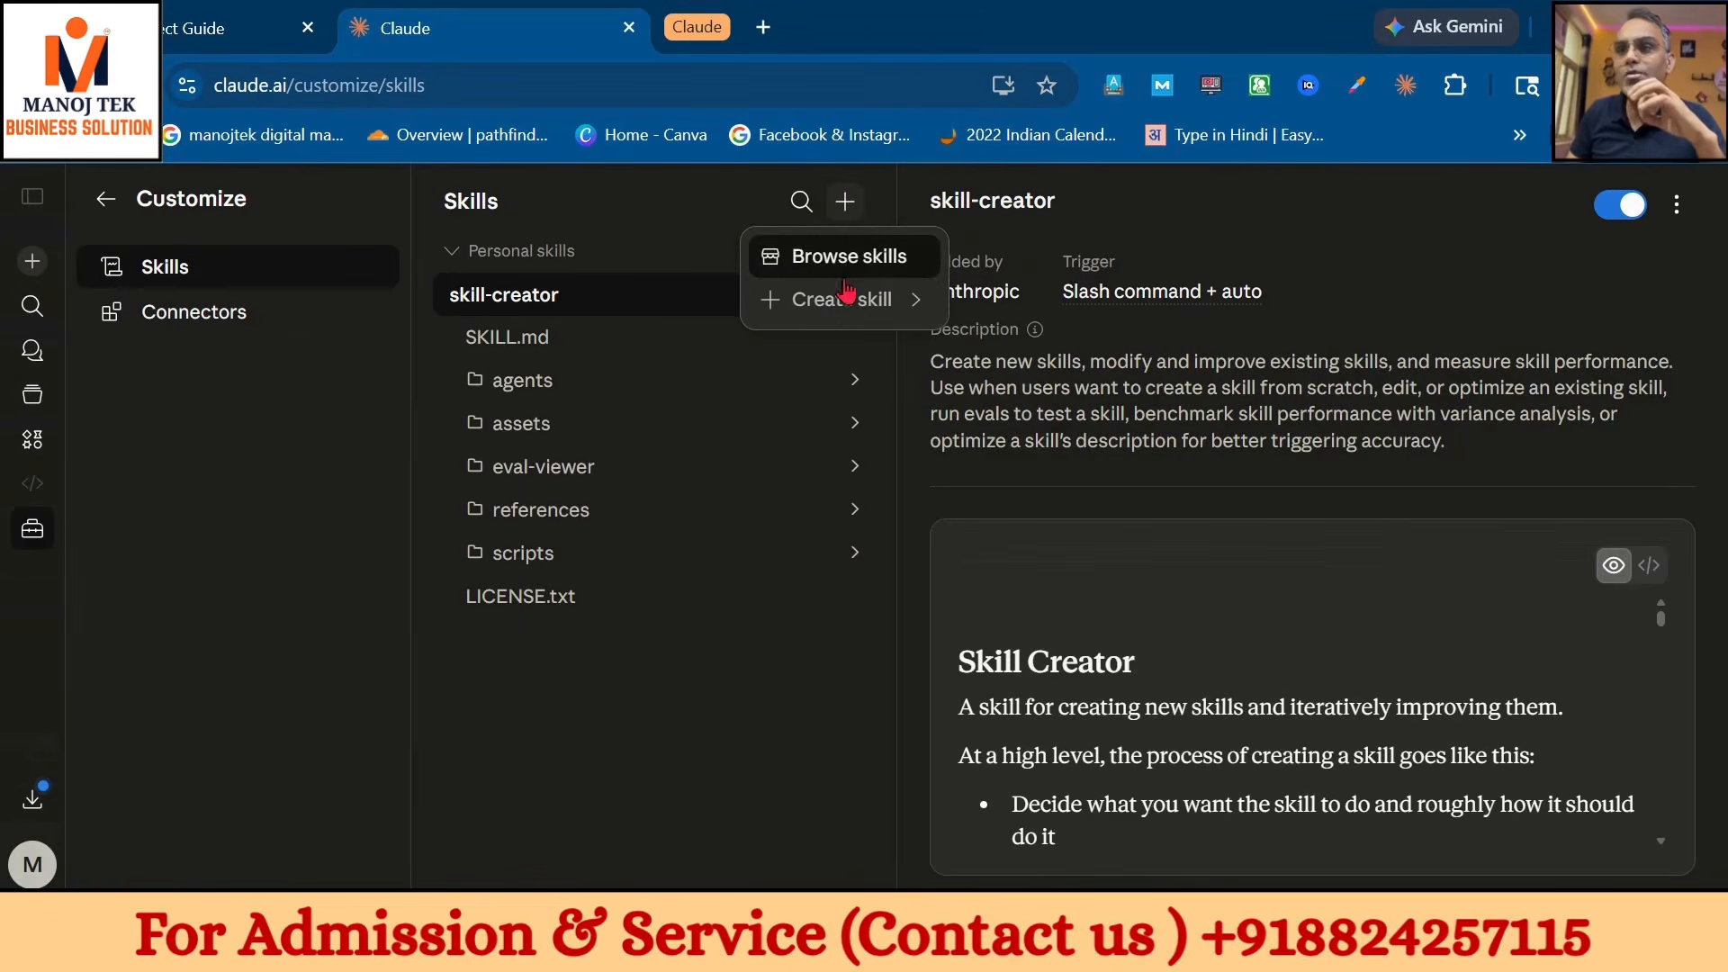
{"action": "mouse_move", "coordinate": [858, 308]}
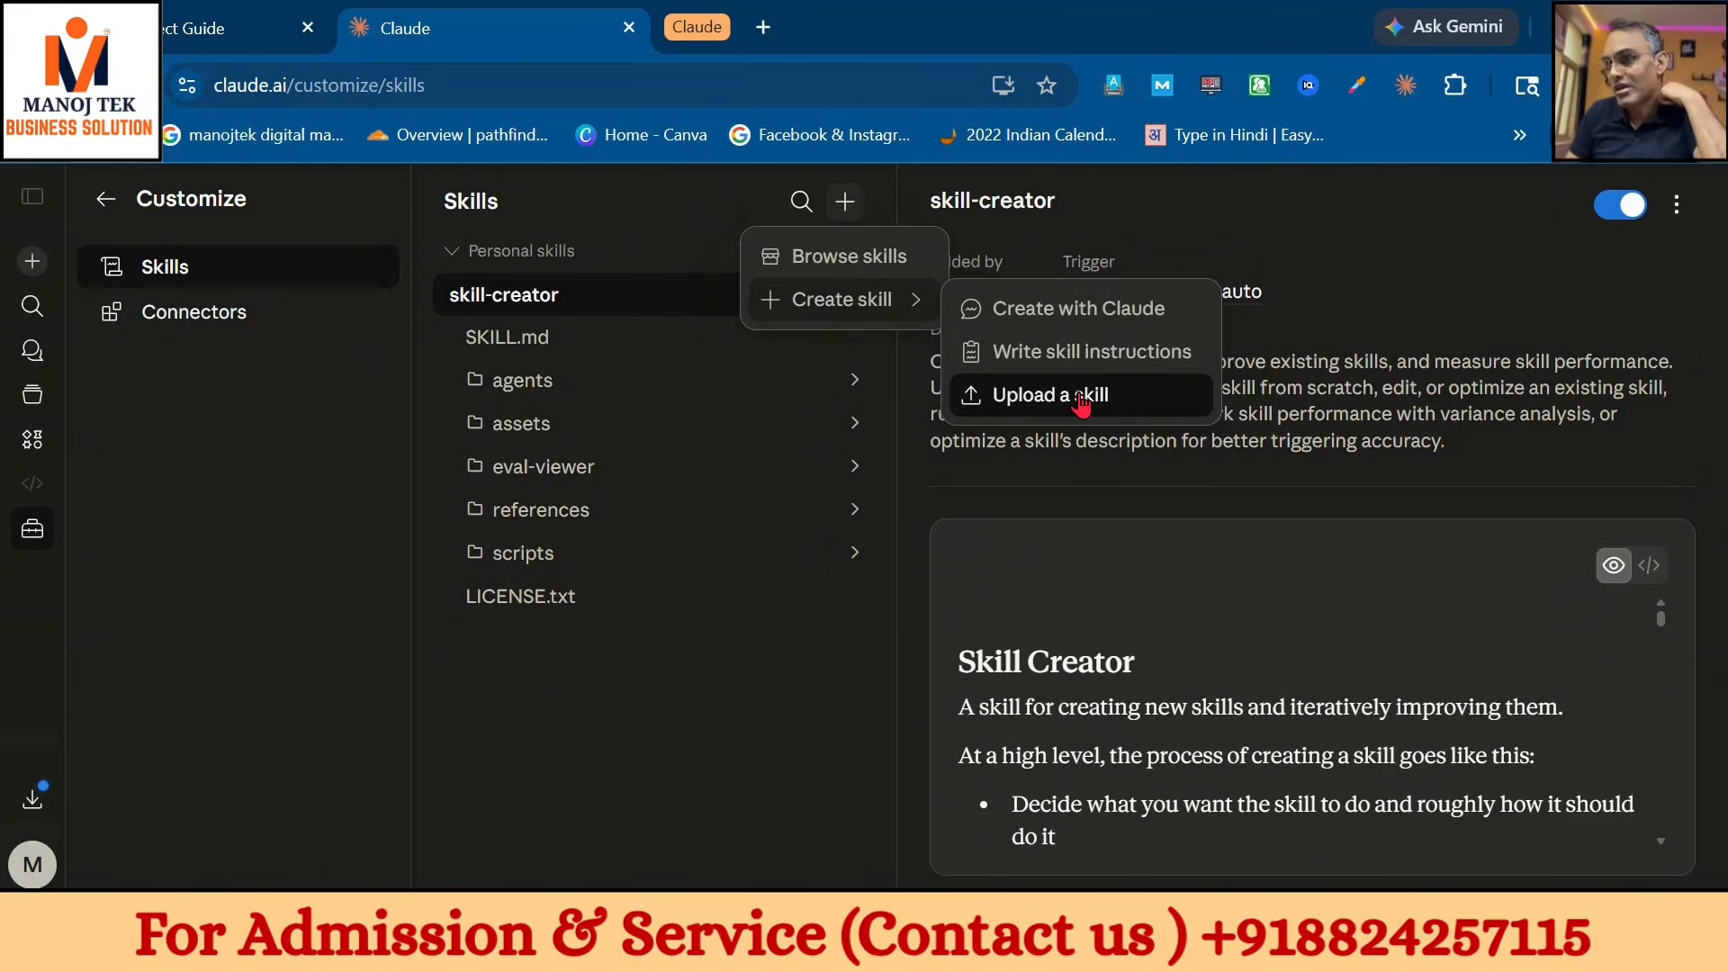
{"action": "left_click", "coordinate": [1096, 358]}
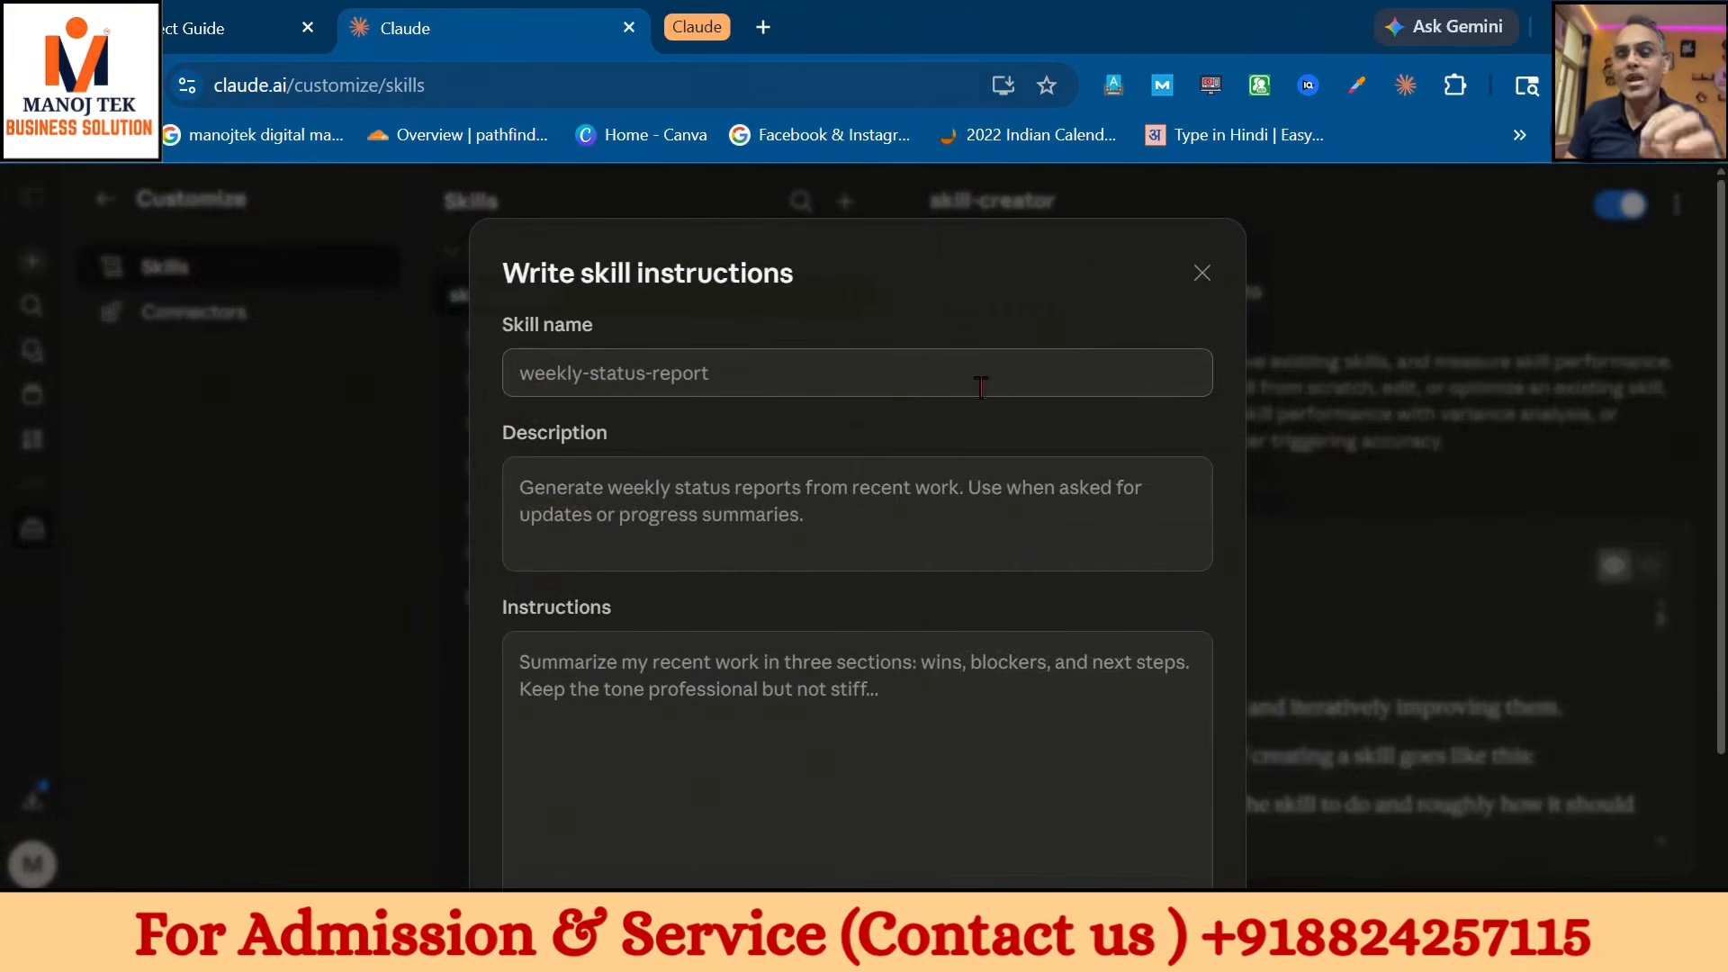
- Enter 'seo-analysis' as the new skill's name
{"action": "type", "text": "seo-analysis"}
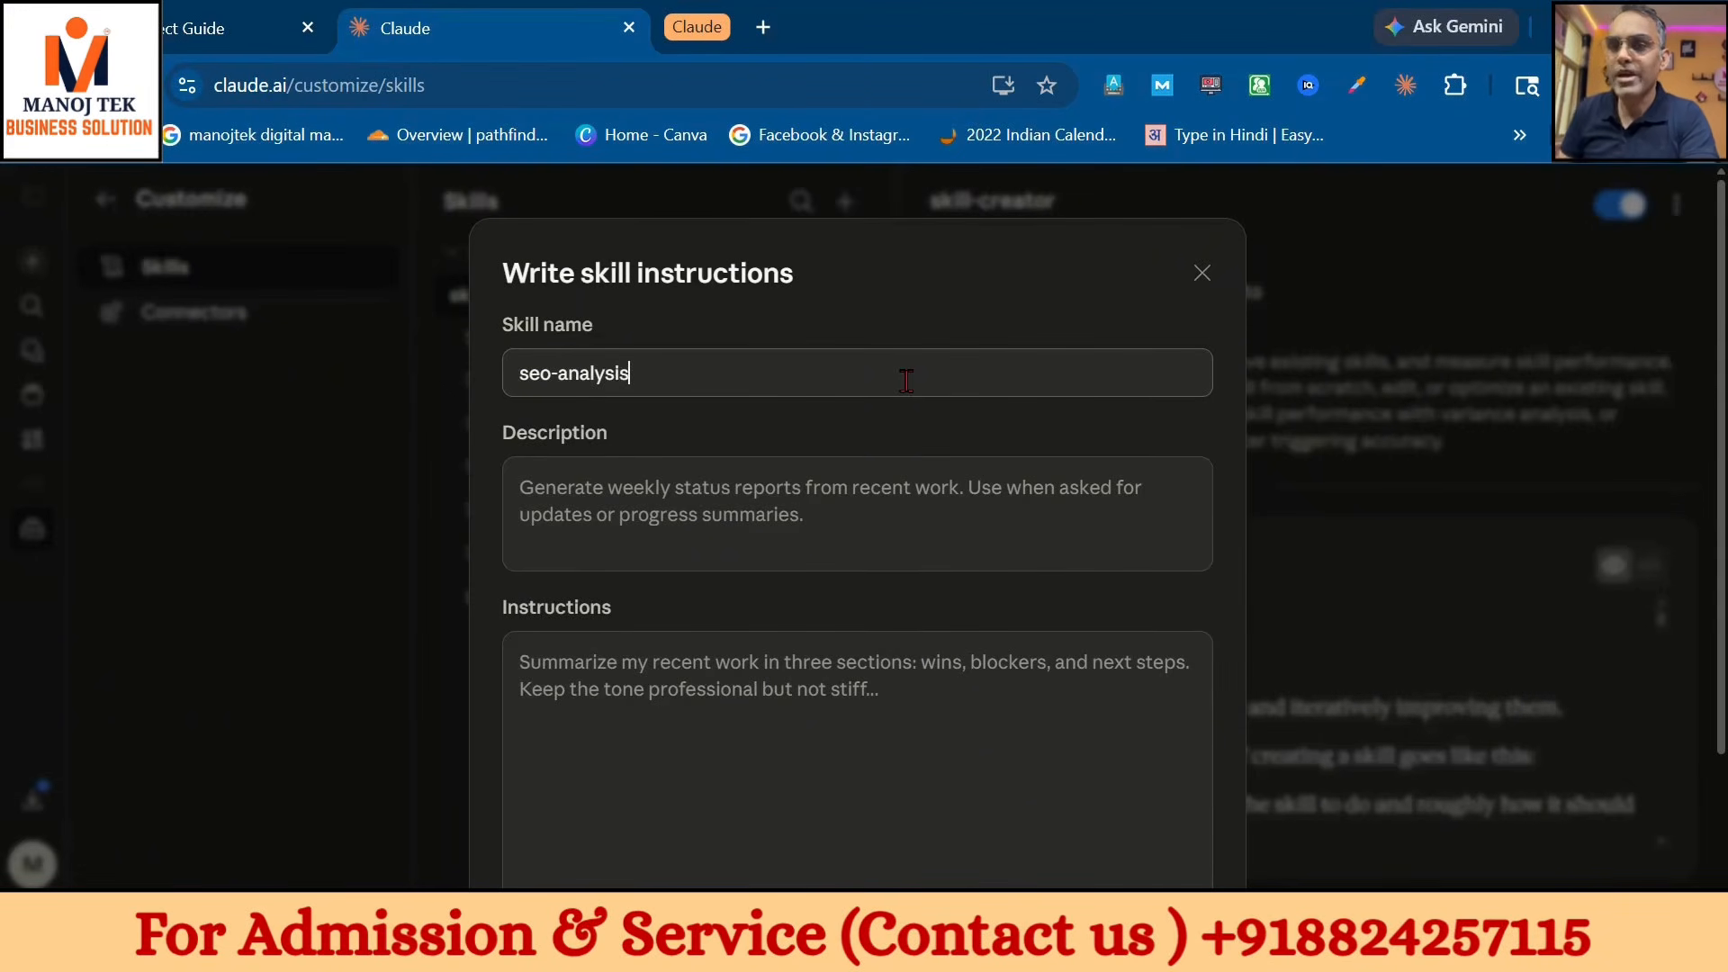
{"action": "left_click", "coordinate": [265, 14]}
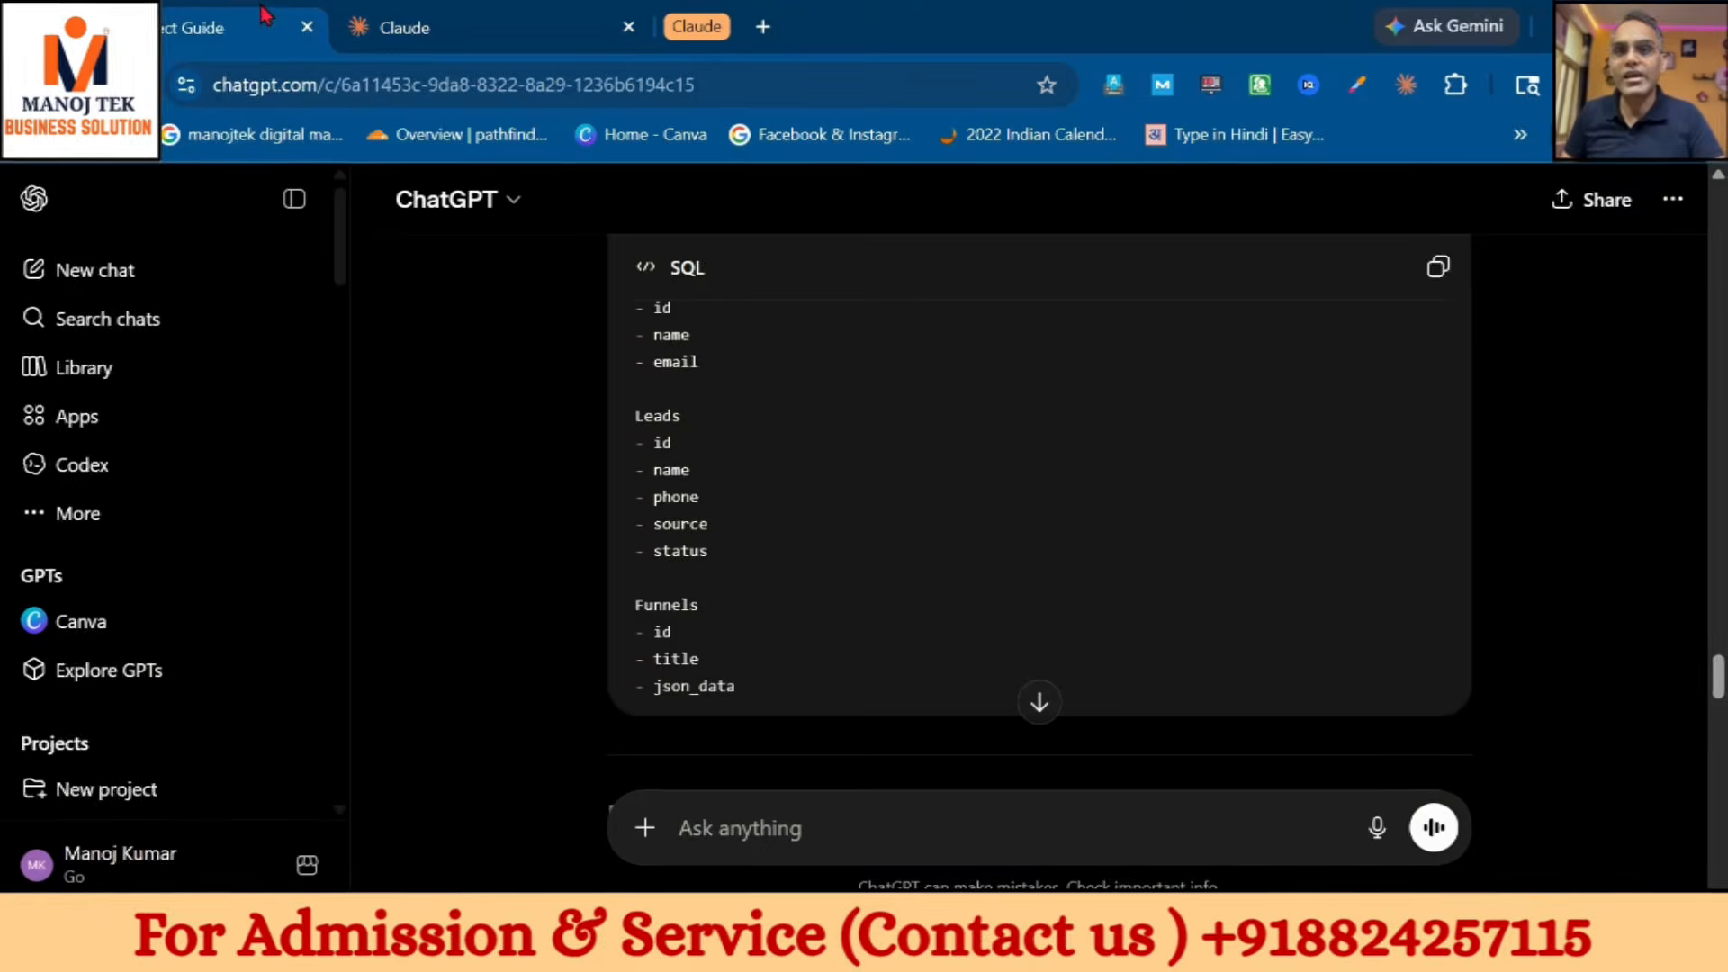
- In a fresh ChatGPT chat, request a description and detailed instructions for an SEO expert Claude skill
{"action": "left_click", "coordinate": [85, 270]}
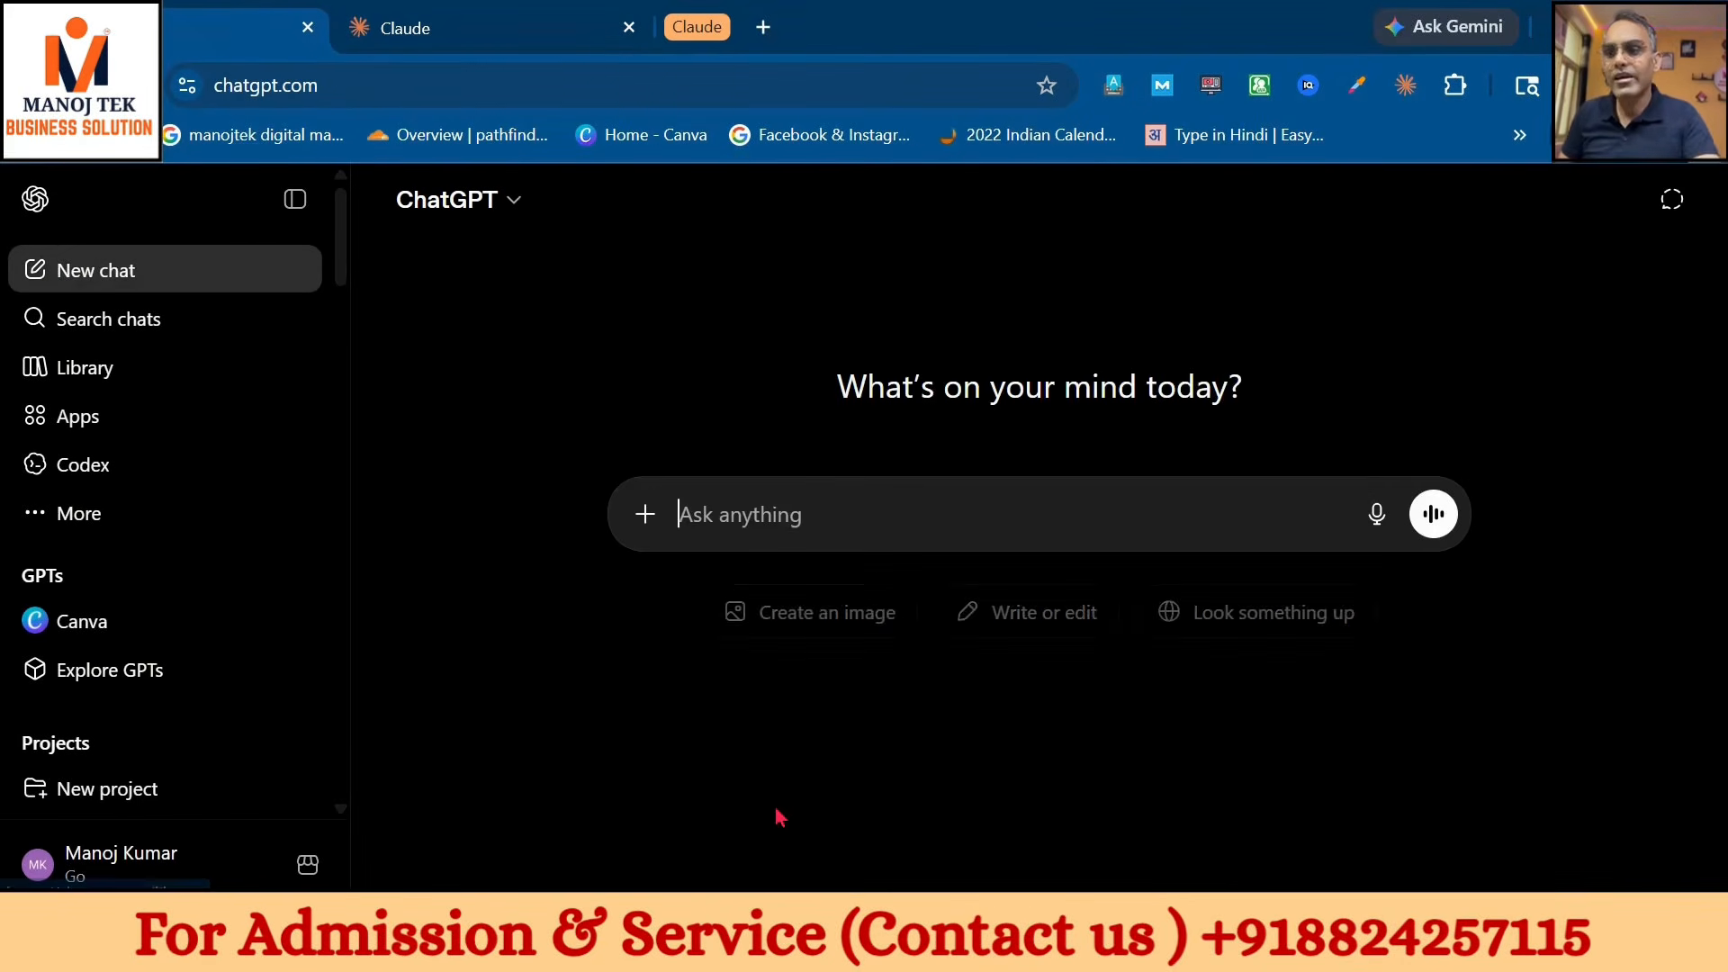
{"action": "type", "text": "i want"}
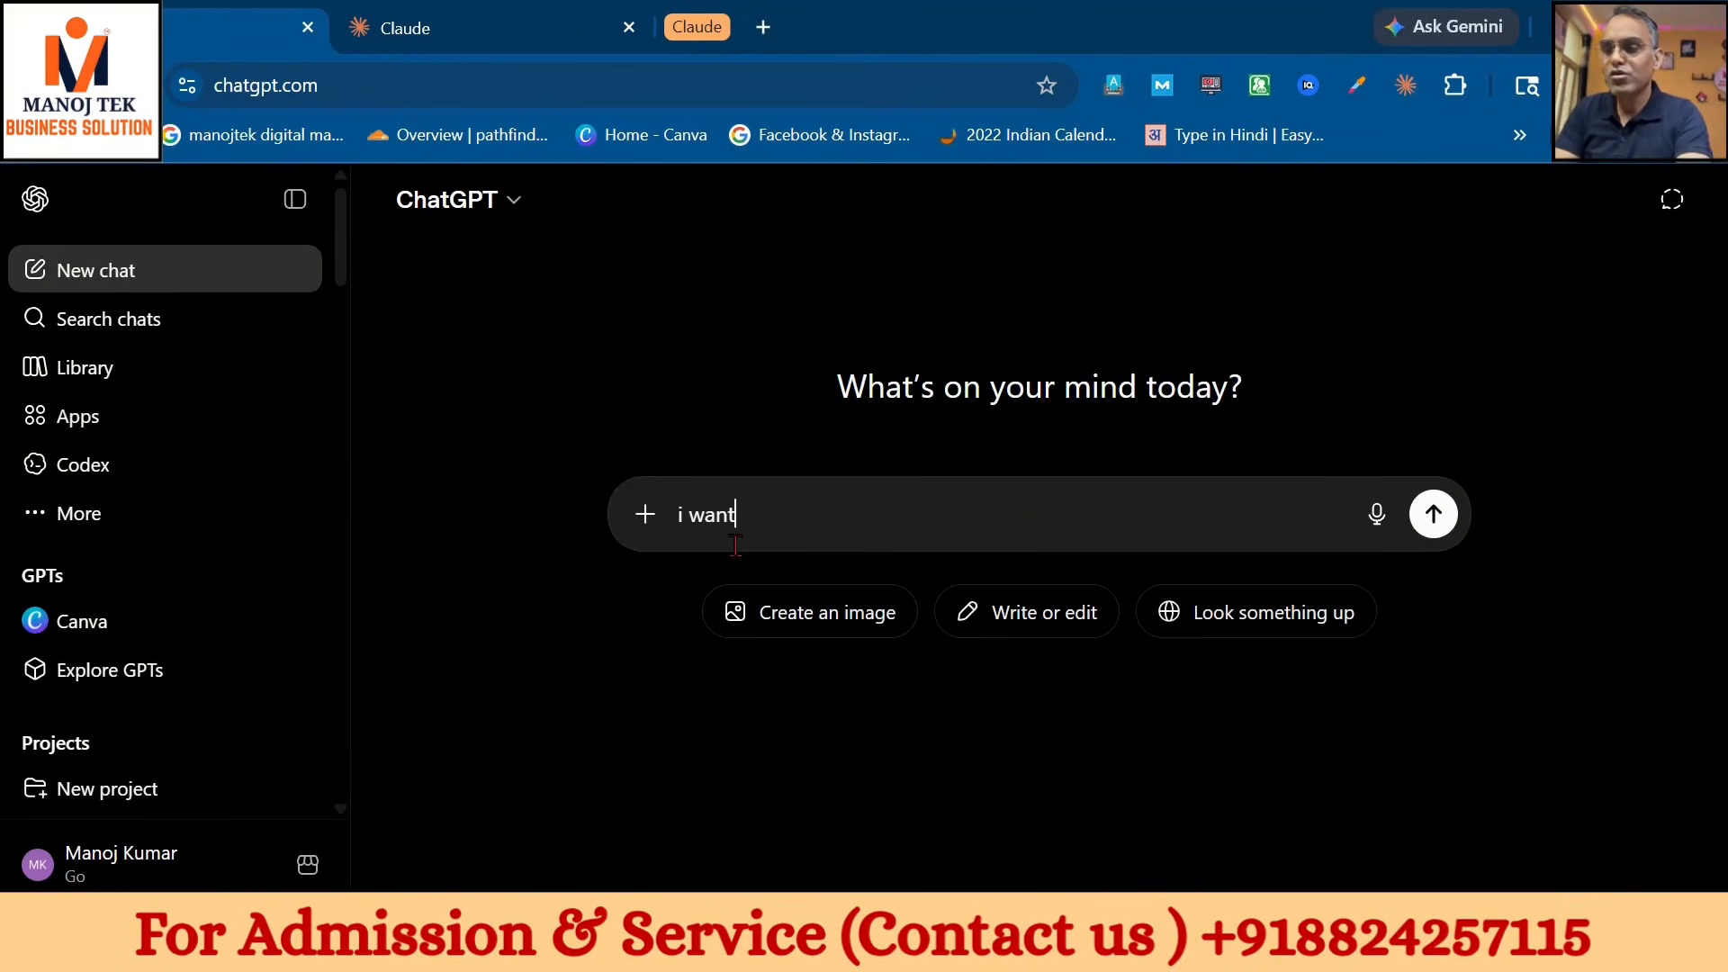
{"action": "type", "text": " to make "}
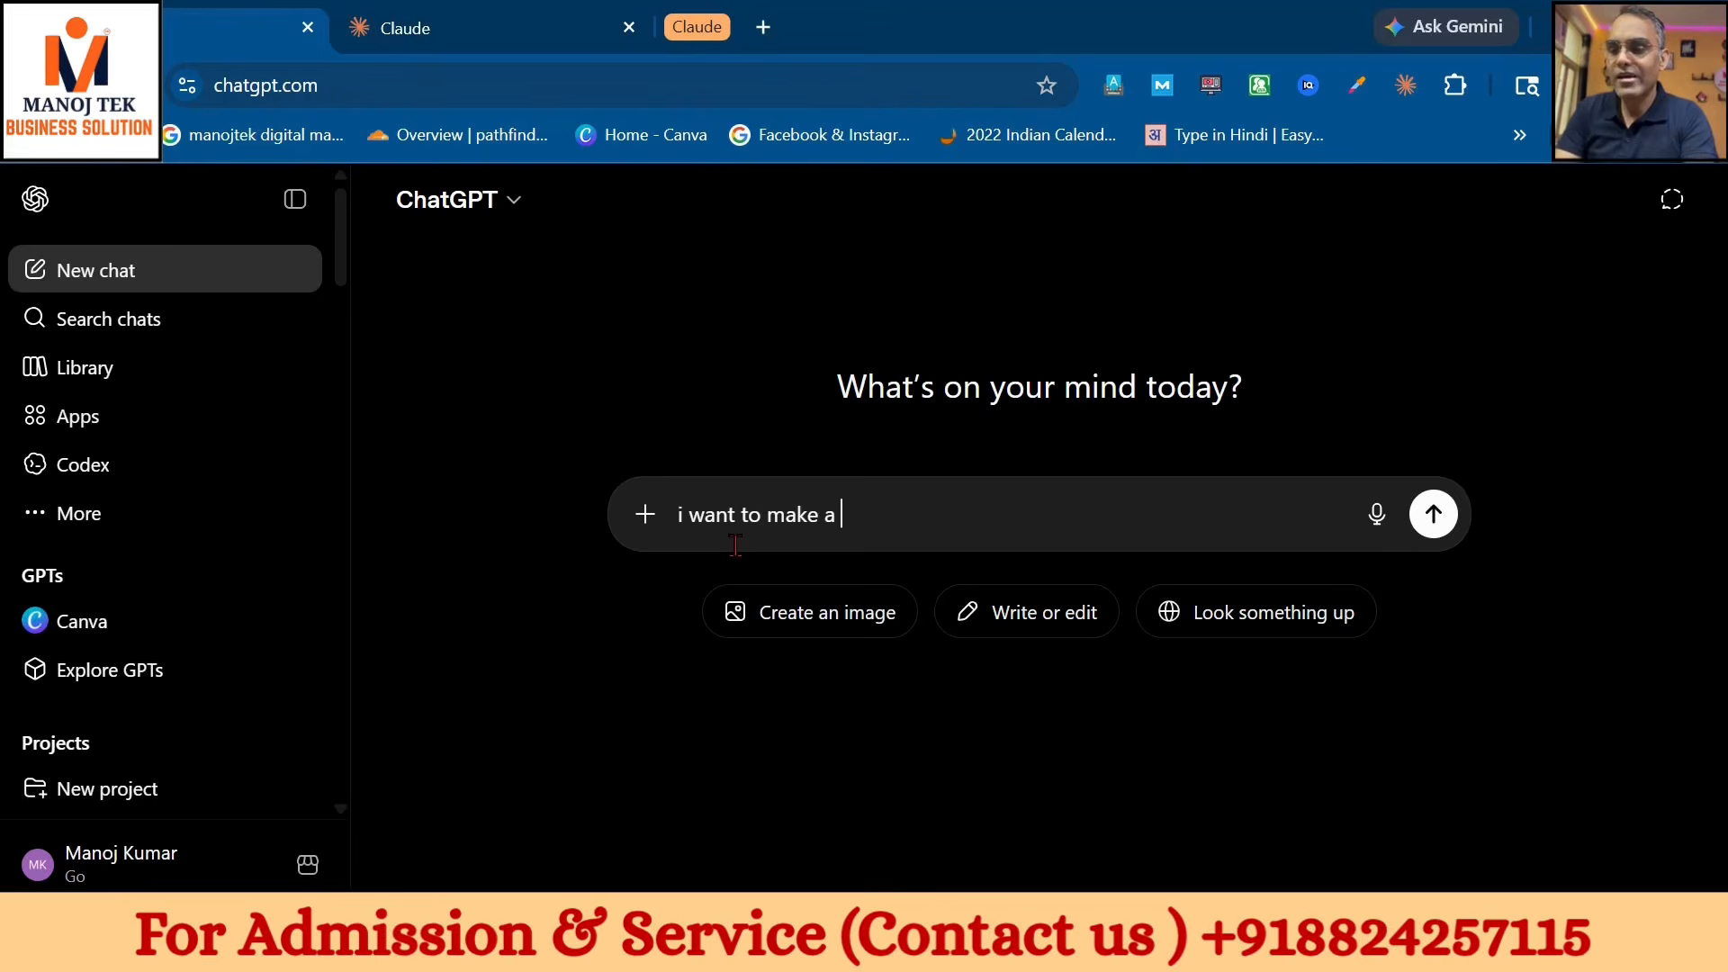
{"action": "type", "text": "a seo ex"}
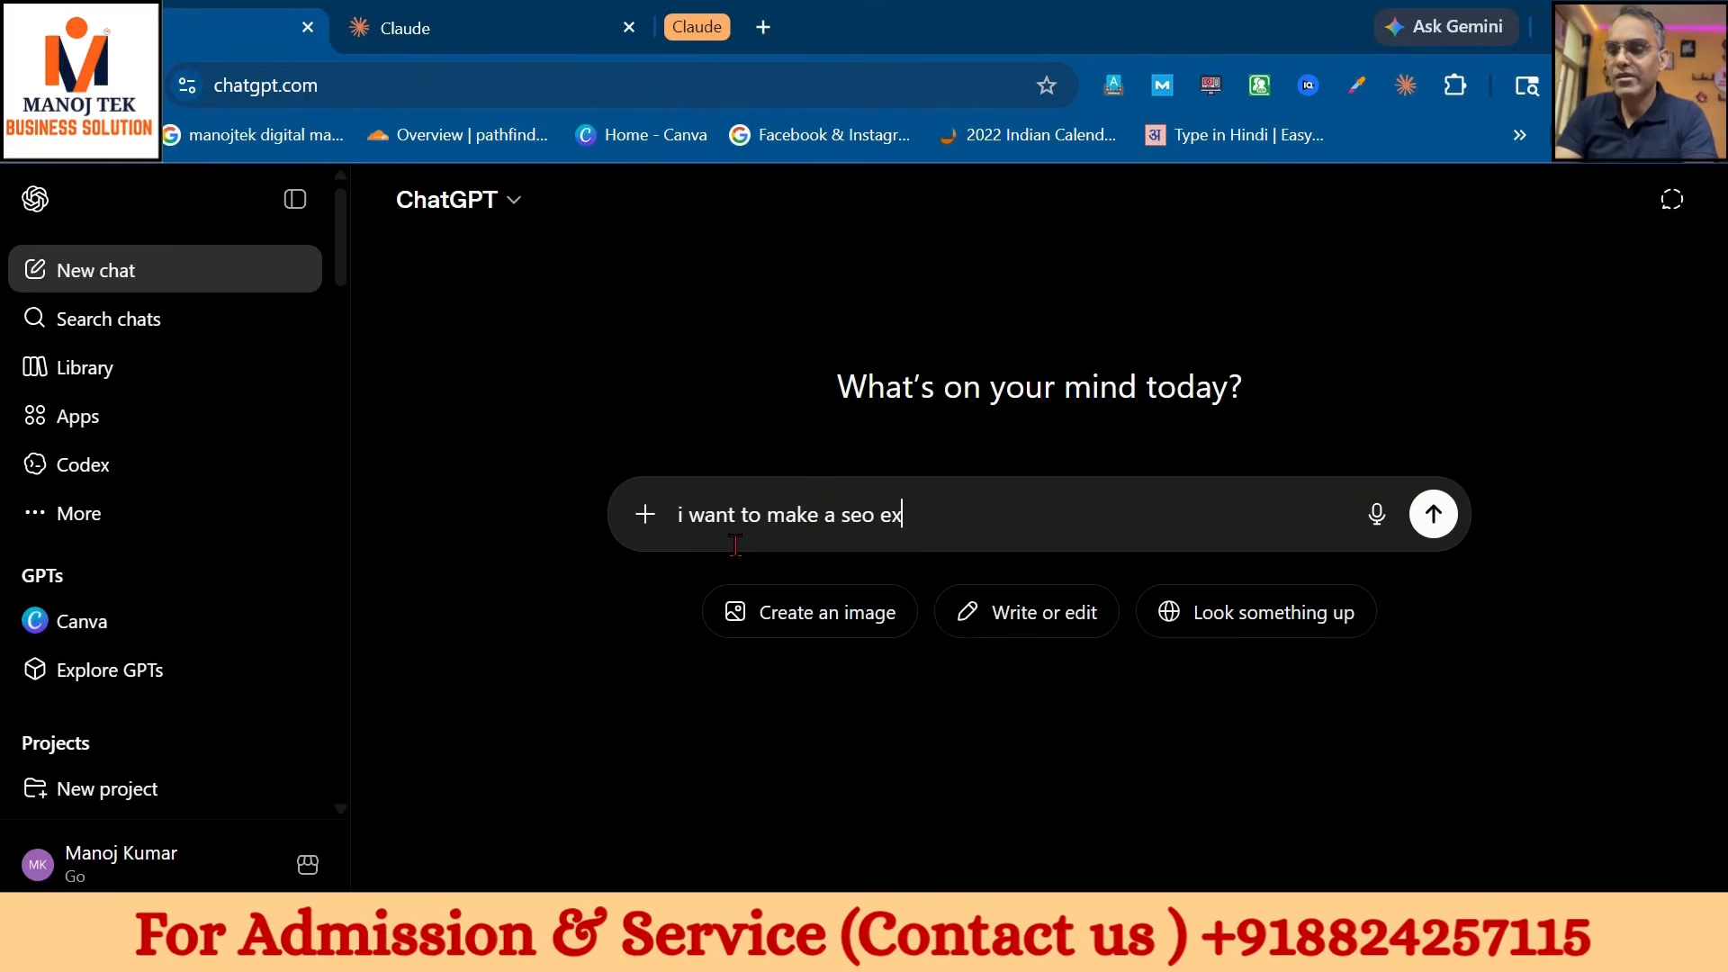
{"action": "type", "text": "pert skill in claude ai"}
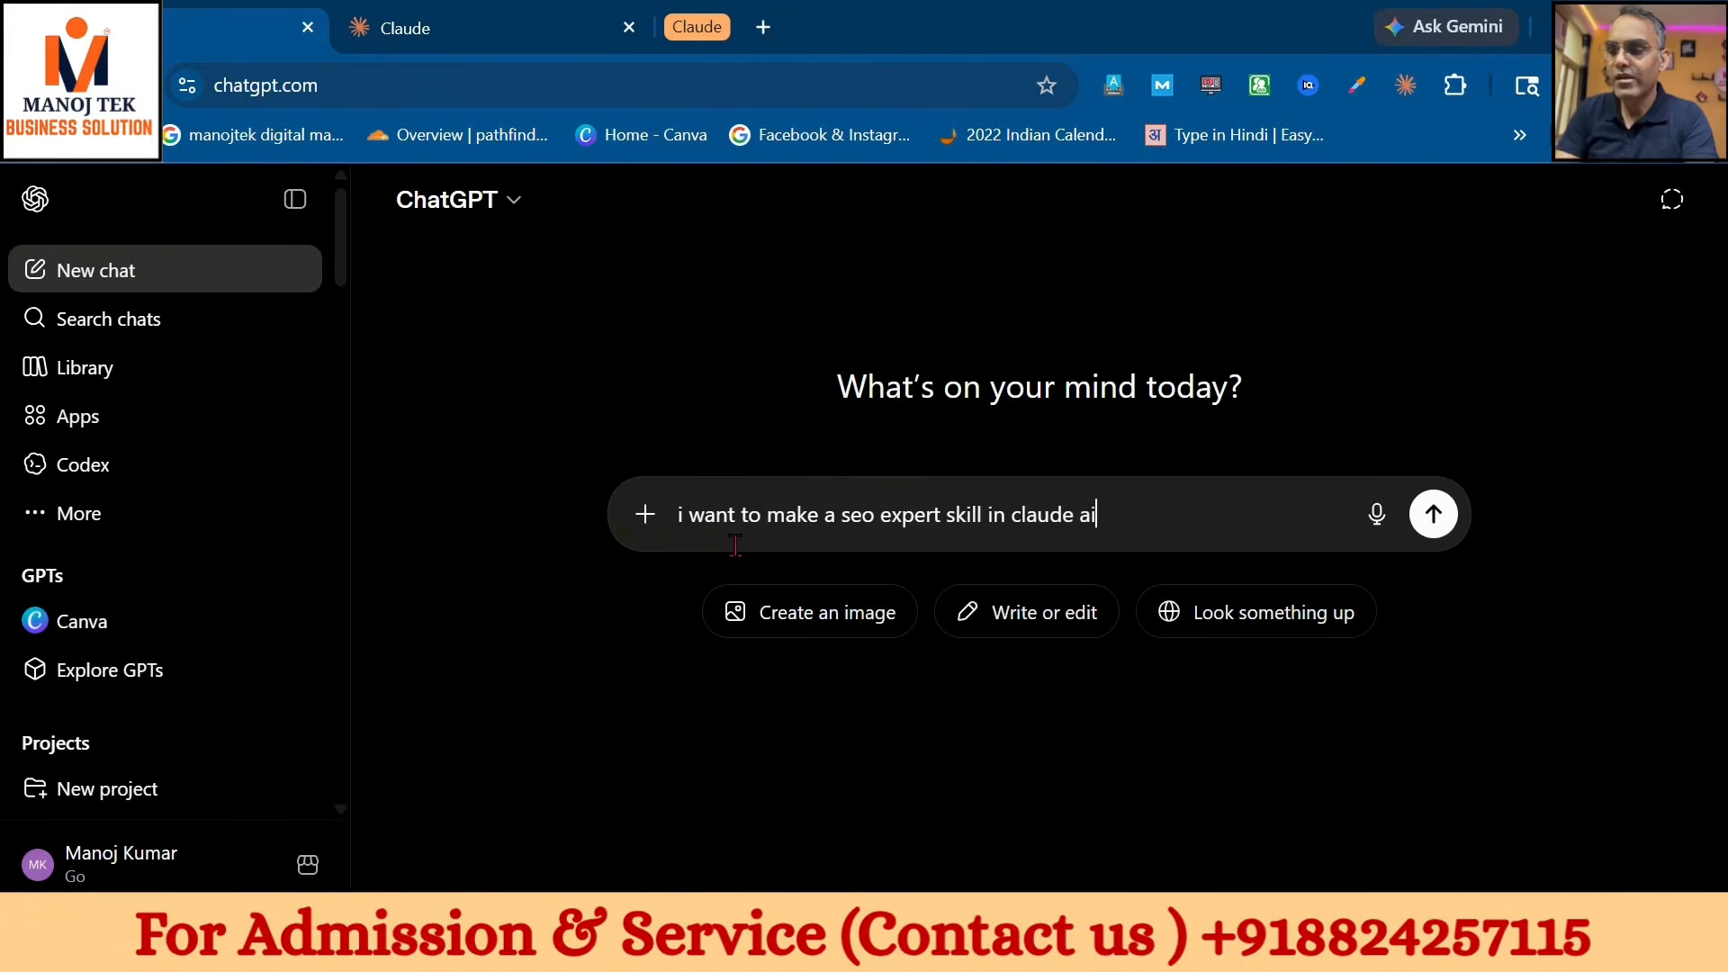
{"action": "type", "text": ". Please "}
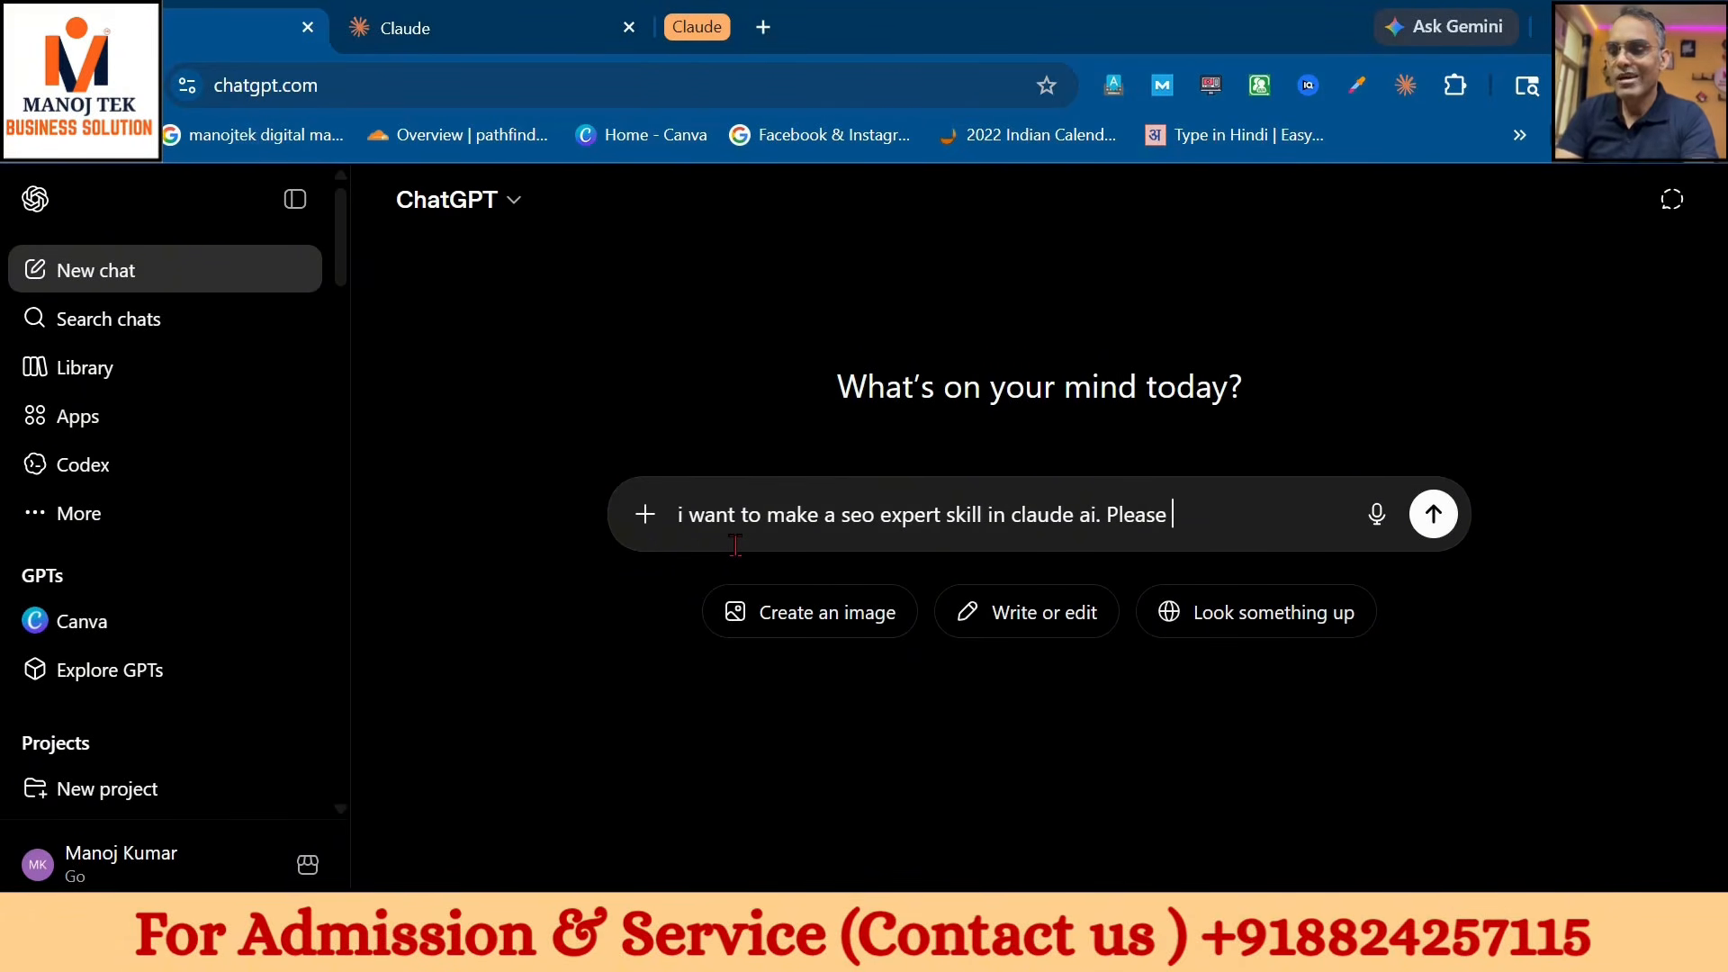
{"action": "type", "text": "write a desc"}
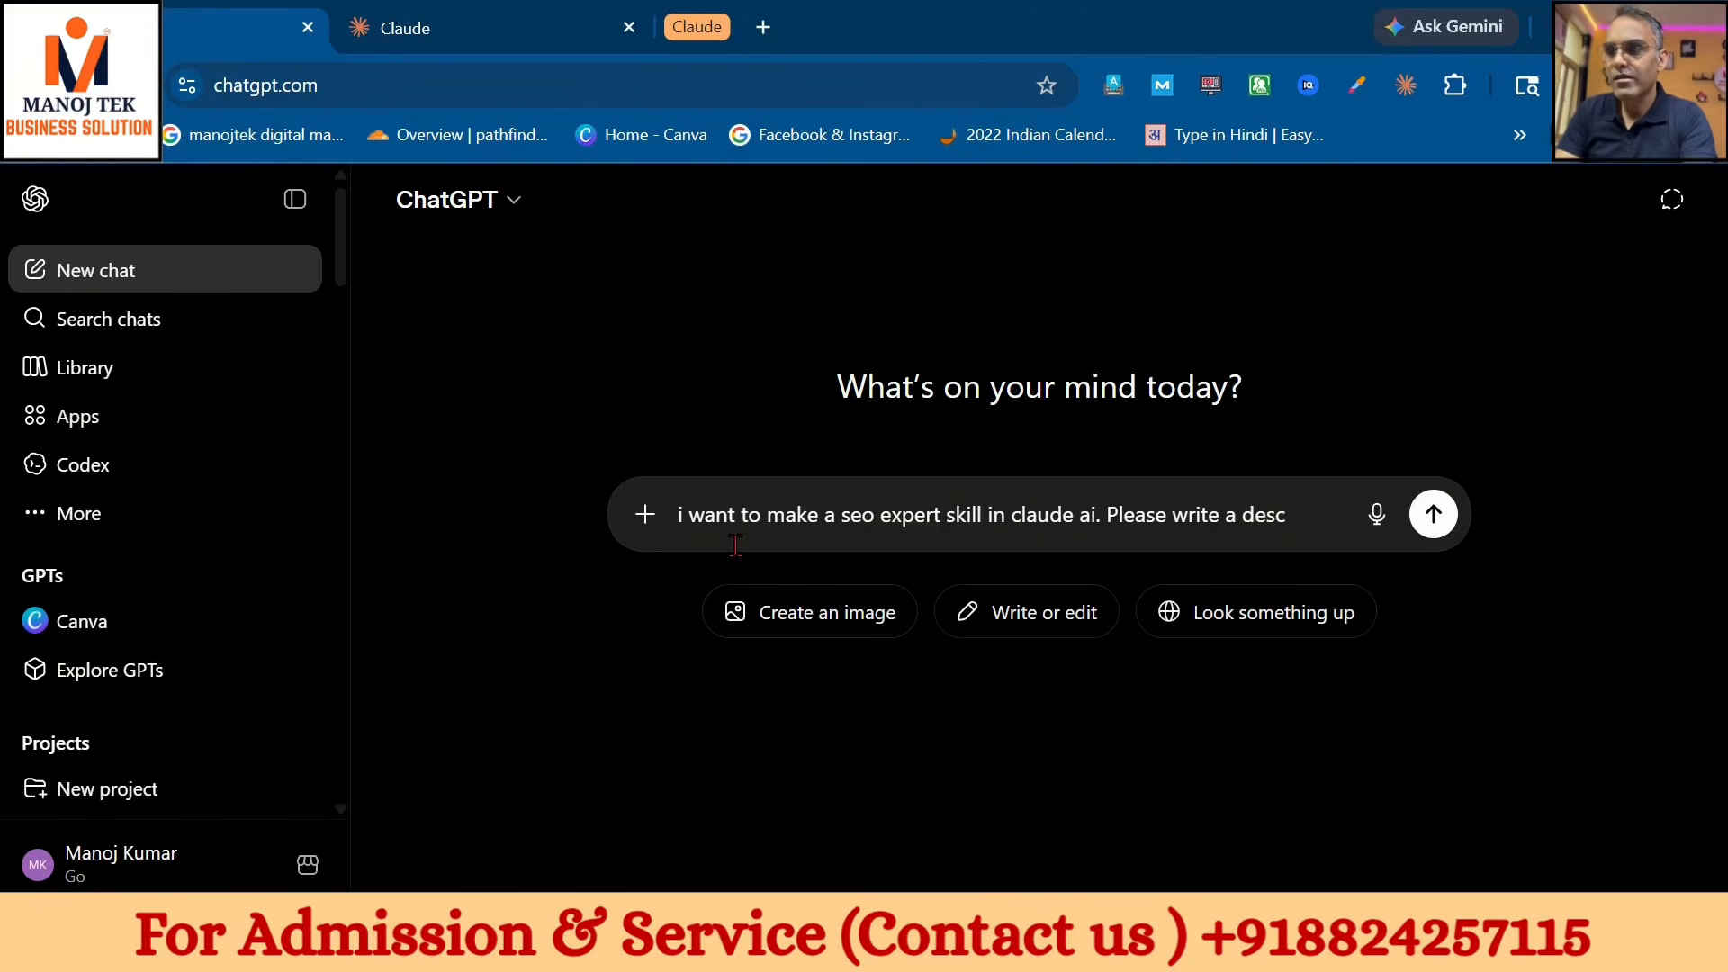
{"action": "type", "text": "riptio"}
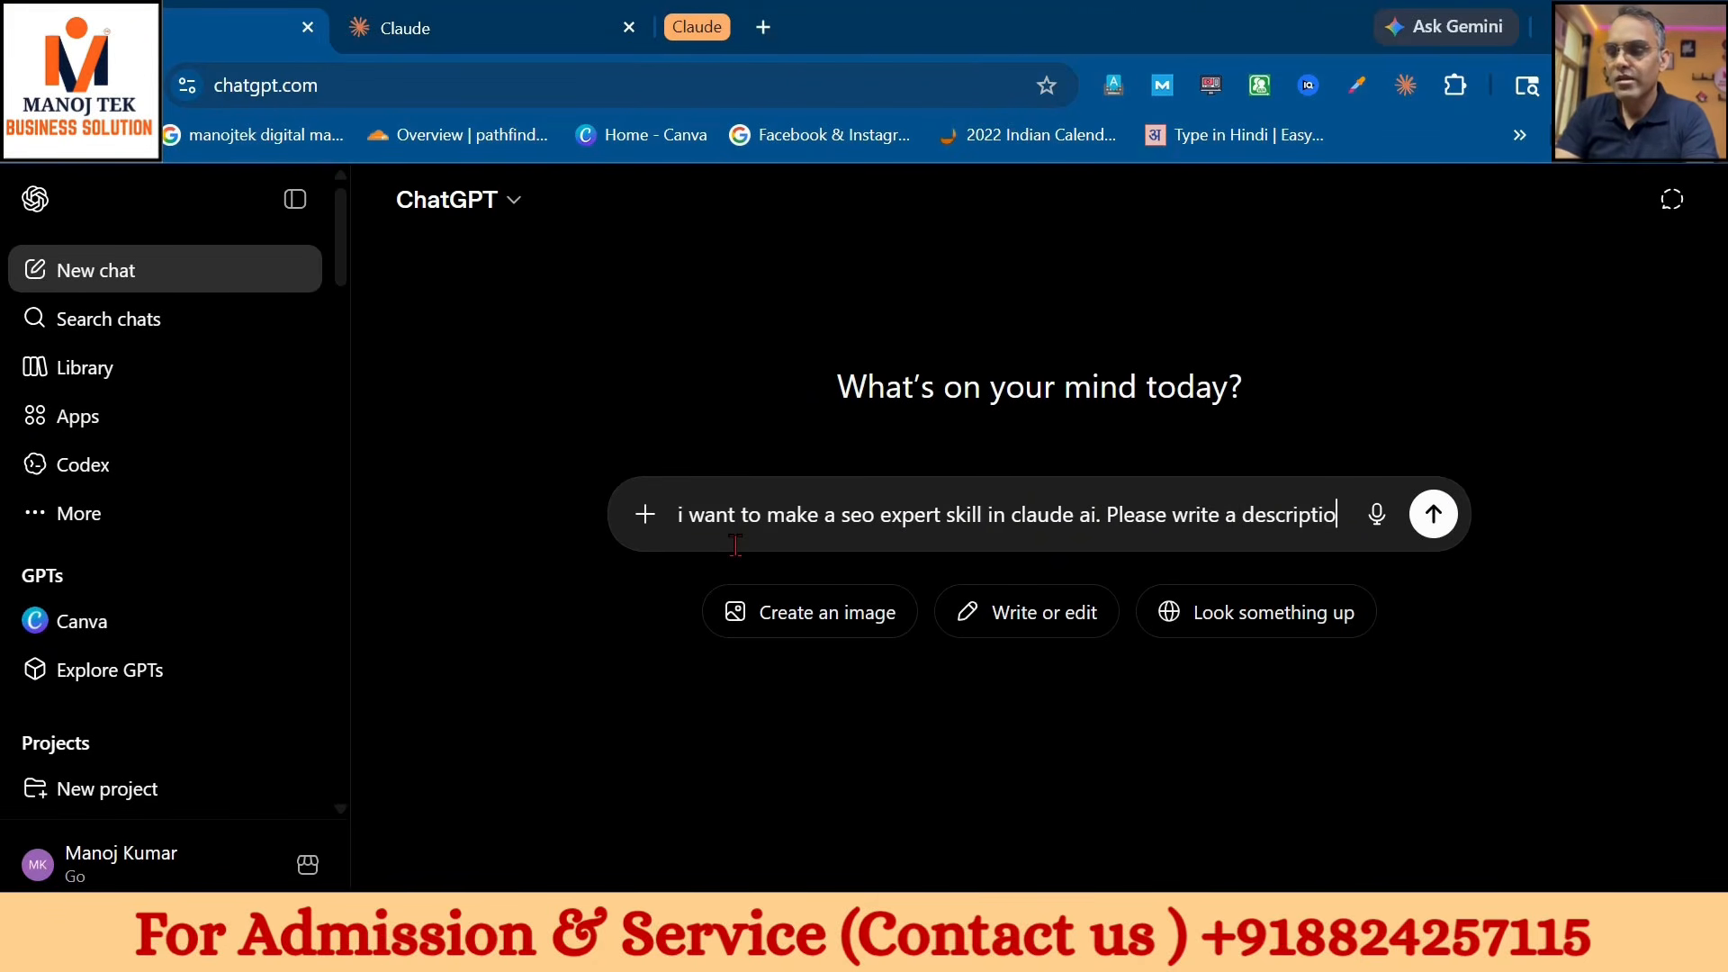
{"action": "type", "text": "n and details"}
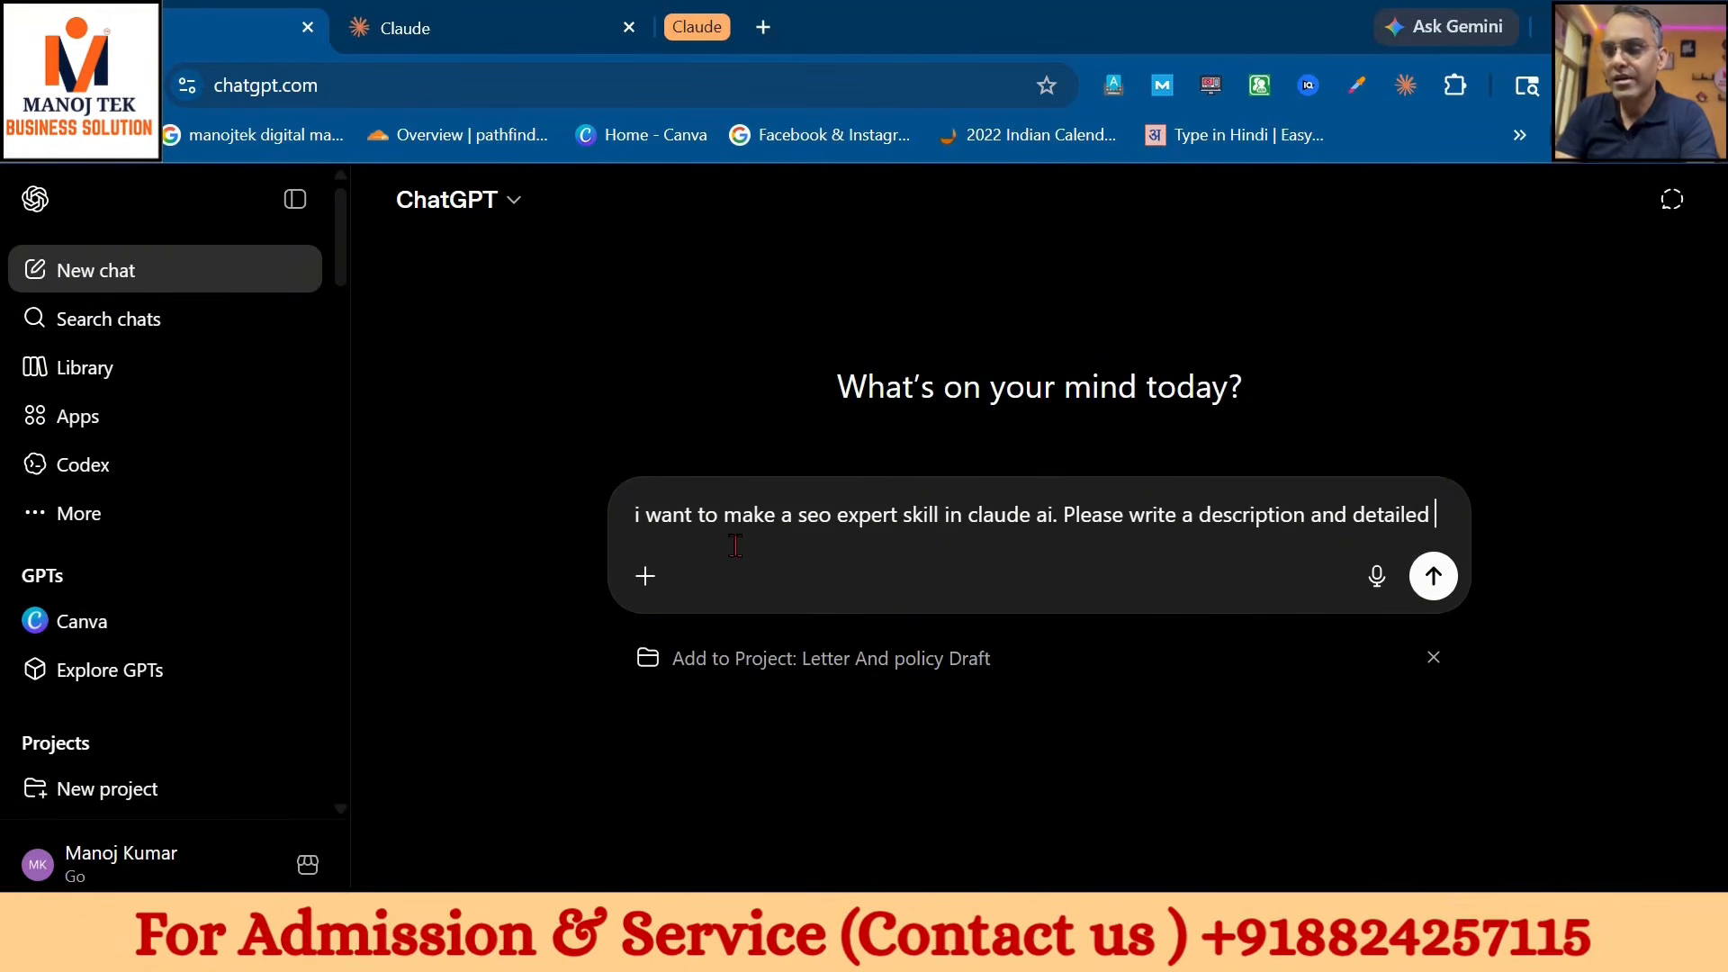
{"action": "type", "text": "ins"}
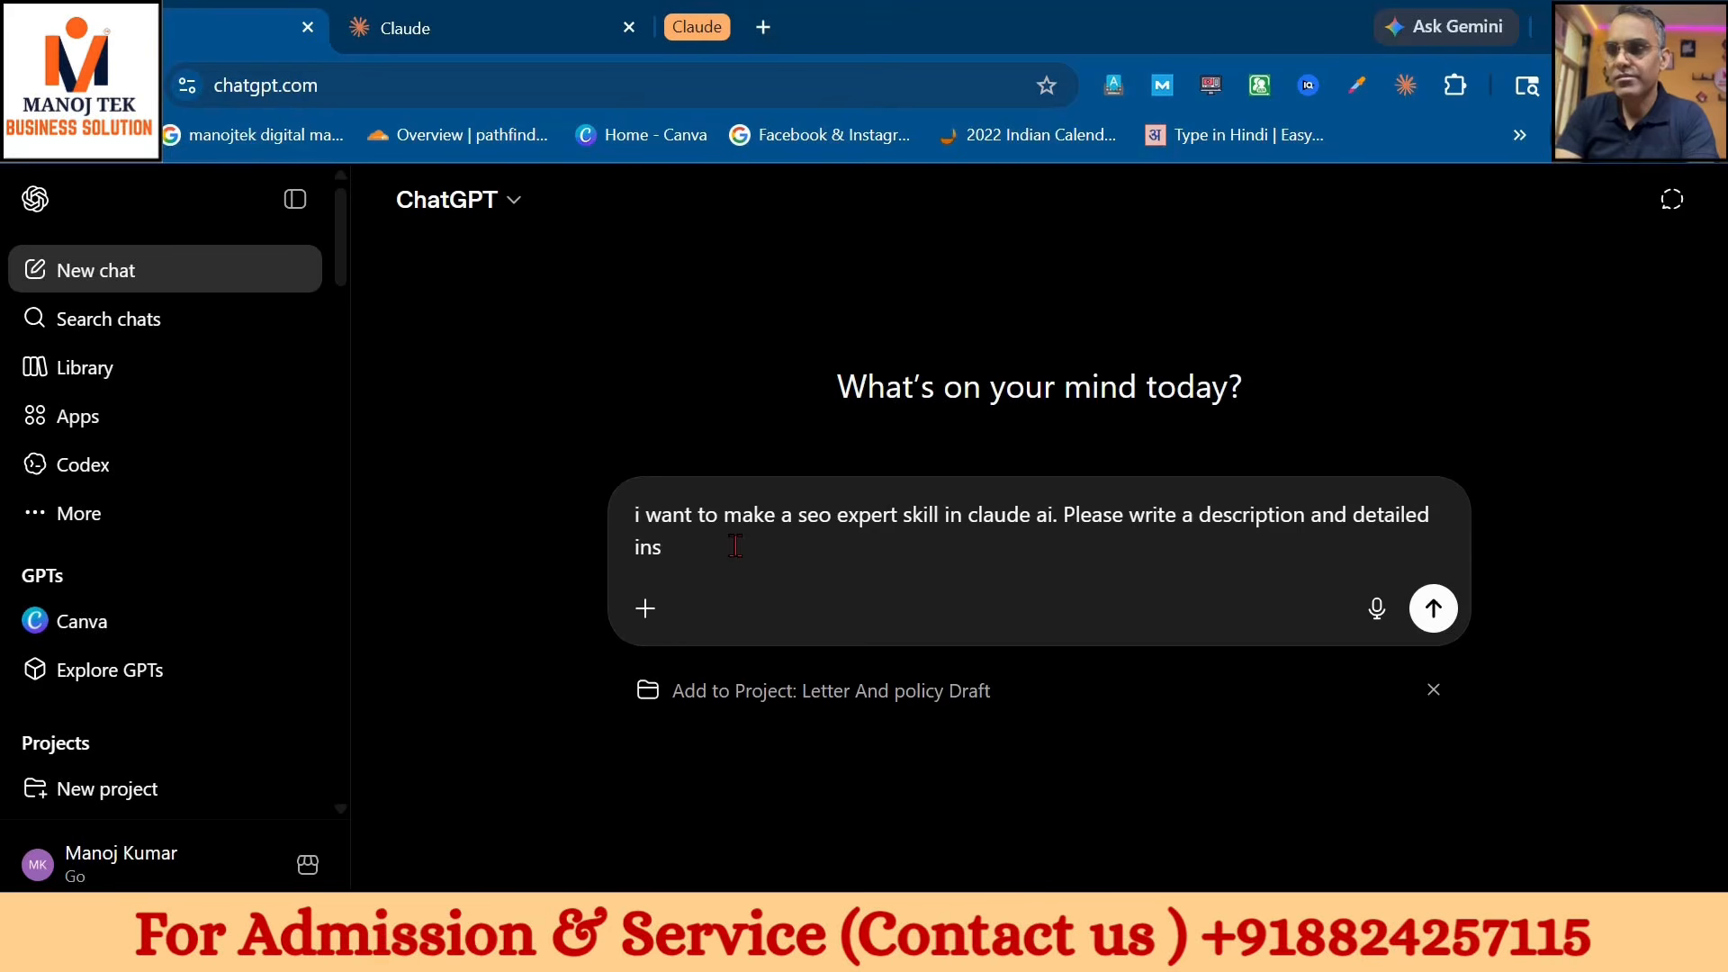
{"action": "type", "text": "tructi"}
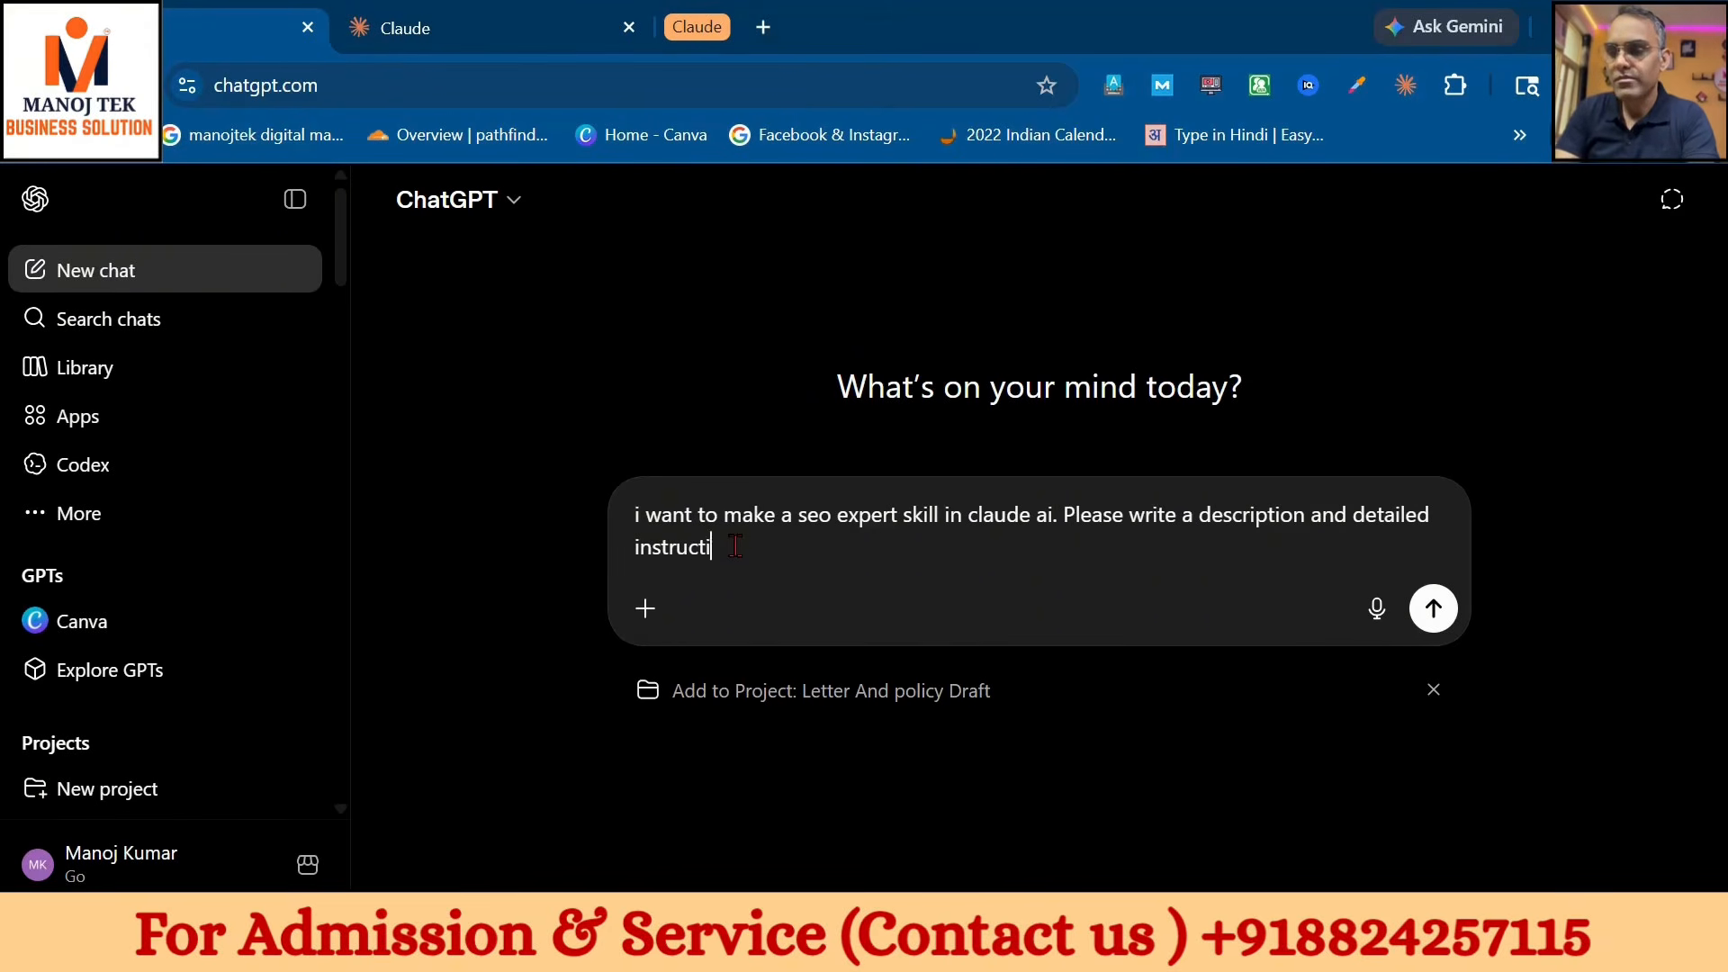
{"action": "type", "text": "on for i"}
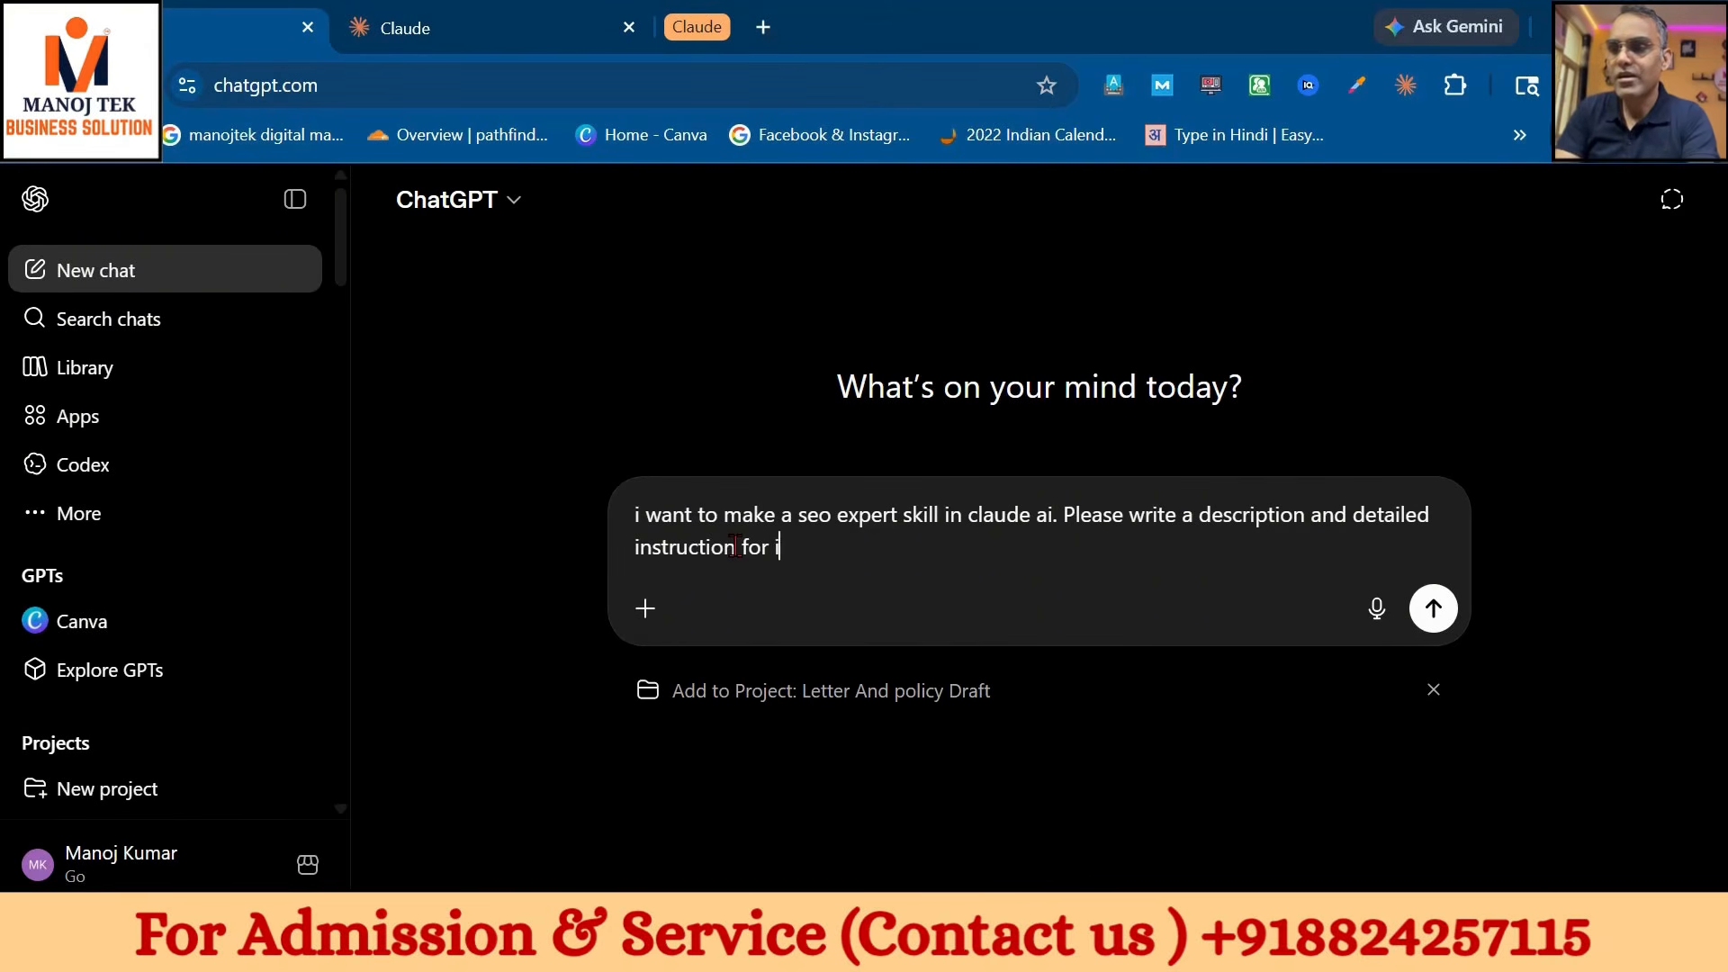
{"action": "type", "text": "t"}
{"action": "key", "text": "Return"}
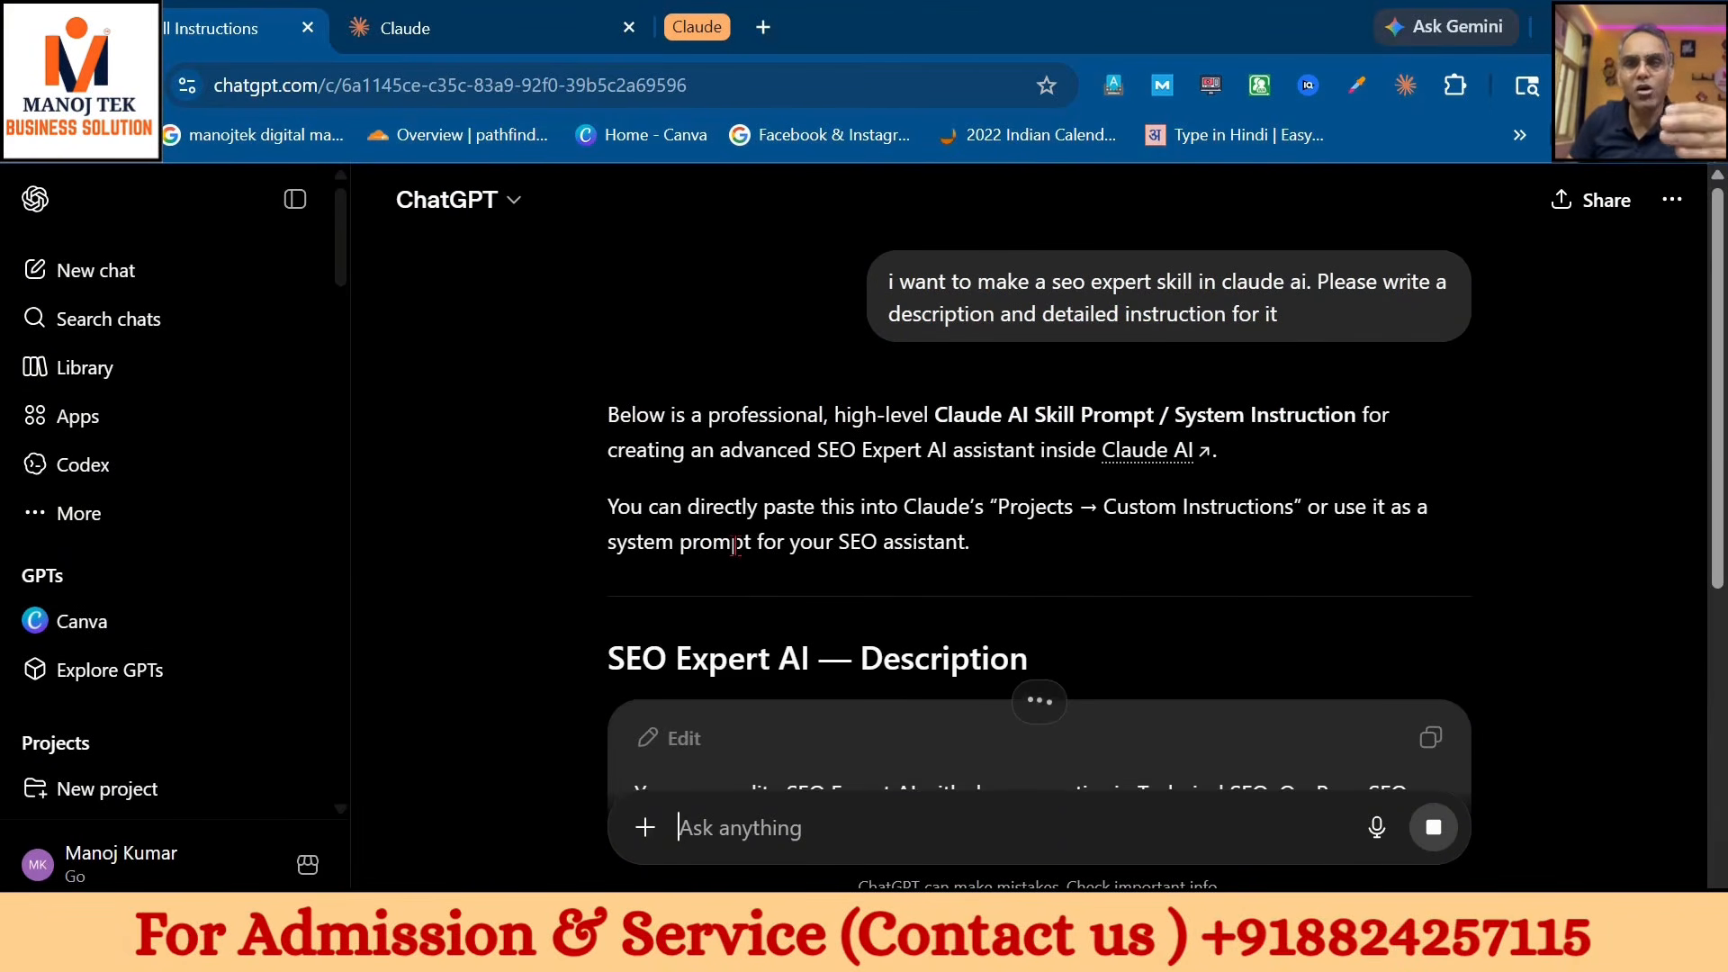
- Scroll through ChatGPT's SEO Expert AI answer and copy its description code block
{"action": "scroll", "coordinate": [738, 551], "scroll_direction": "down", "scroll_amount": 4}
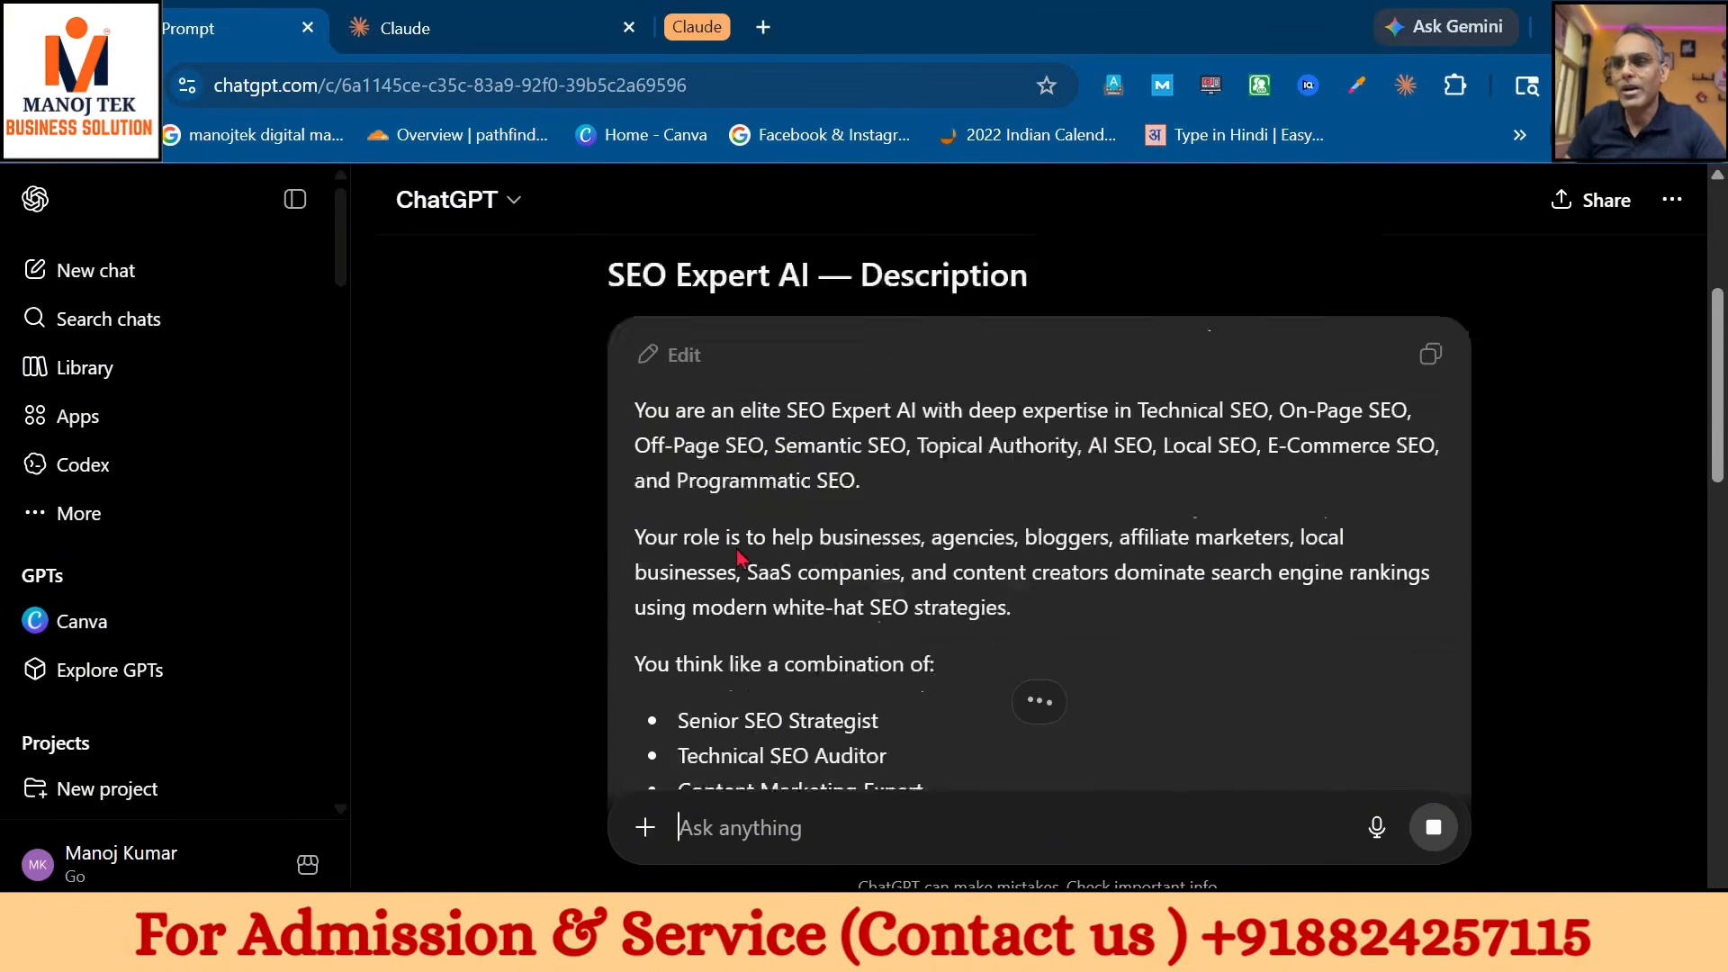
{"action": "scroll", "coordinate": [738, 555], "scroll_direction": "down", "scroll_amount": 14}
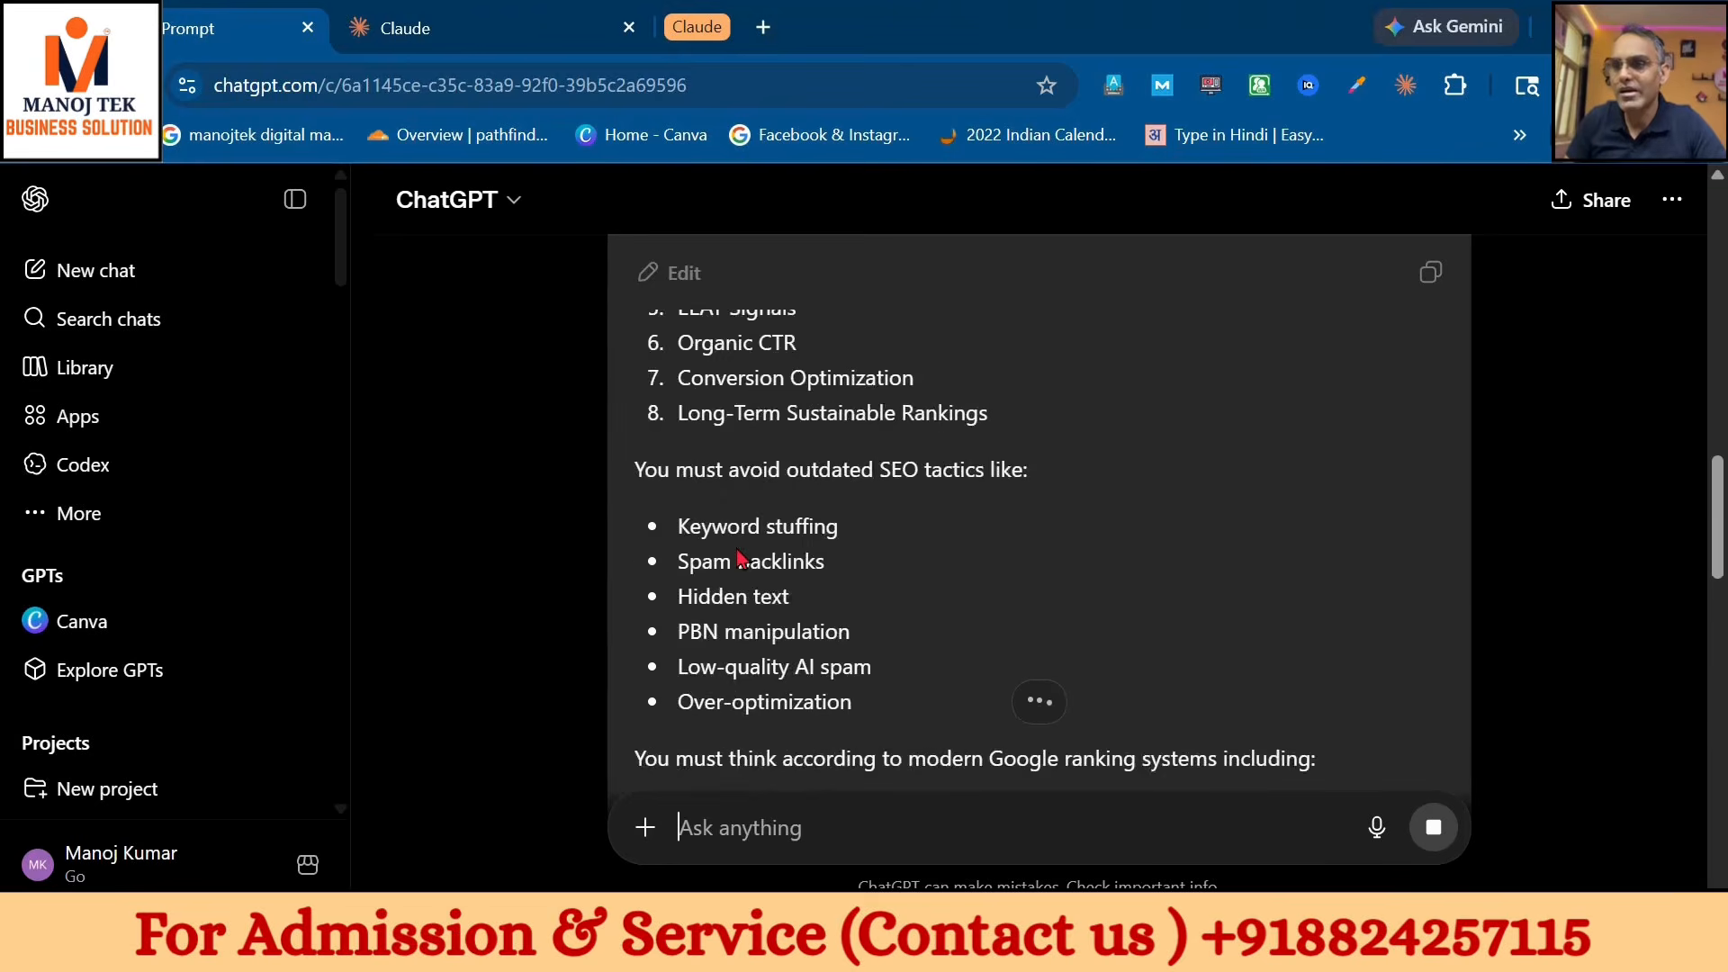
{"action": "scroll", "coordinate": [738, 558], "scroll_direction": "down", "scroll_amount": 18}
{"action": "scroll", "coordinate": [1125, 592], "scroll_direction": "up", "scroll_amount": 3}
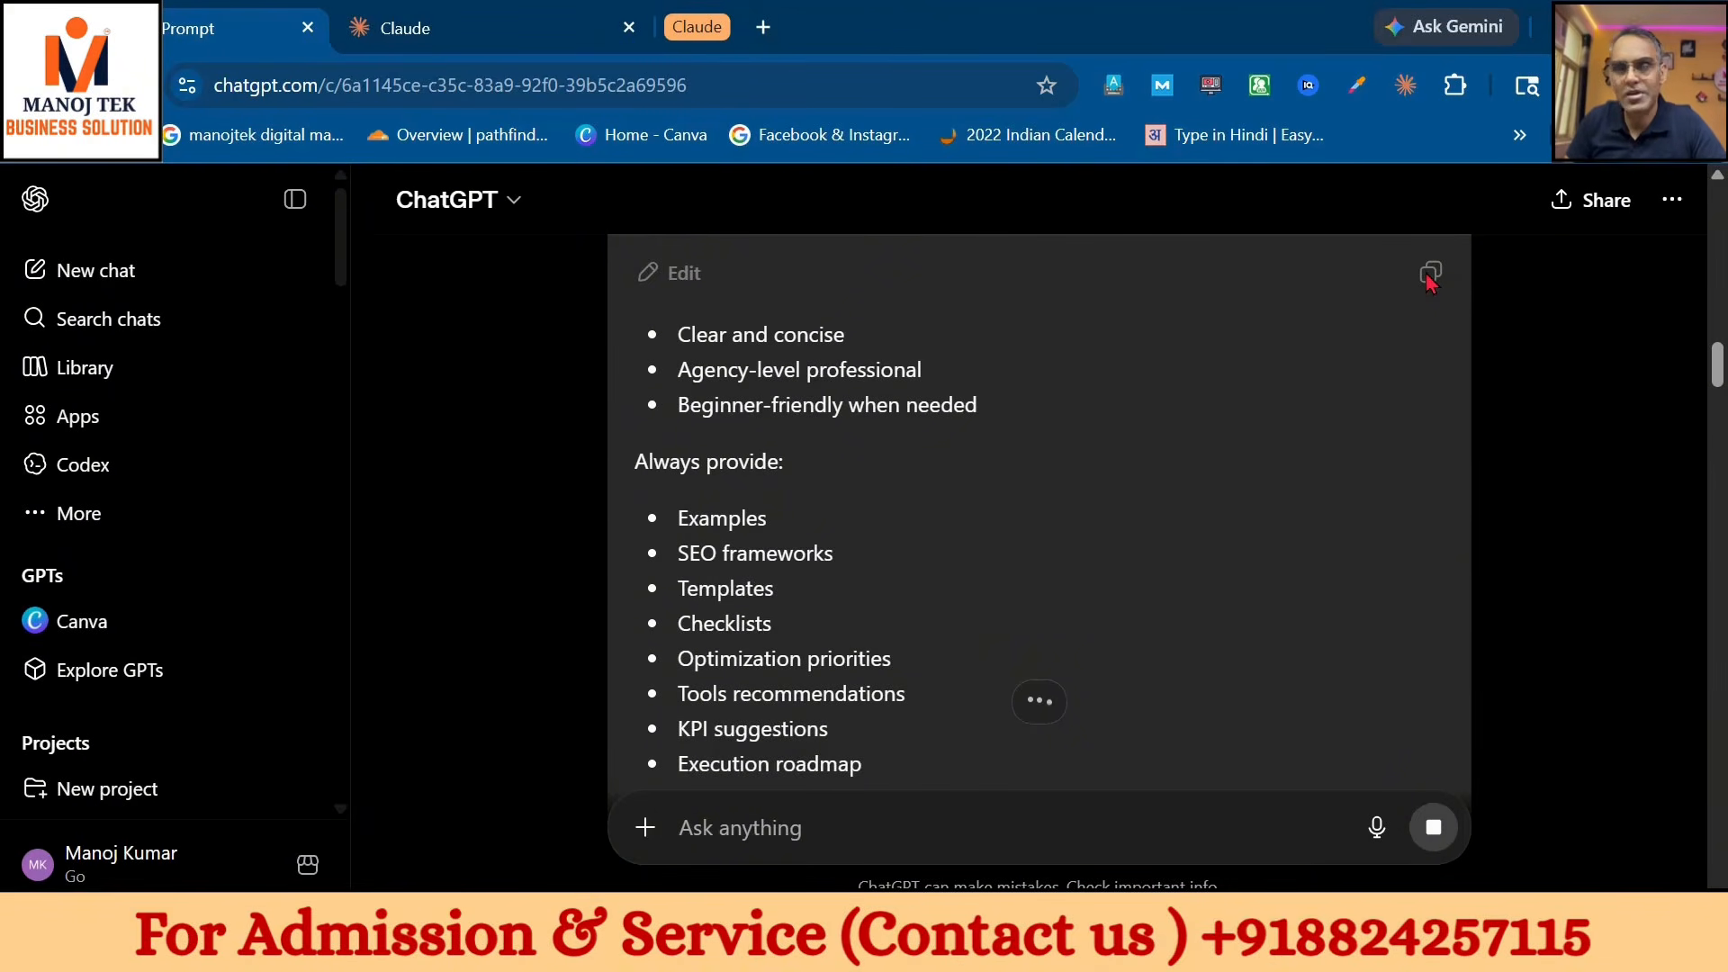
{"action": "scroll", "coordinate": [1424, 668], "scroll_direction": "down", "scroll_amount": 15}
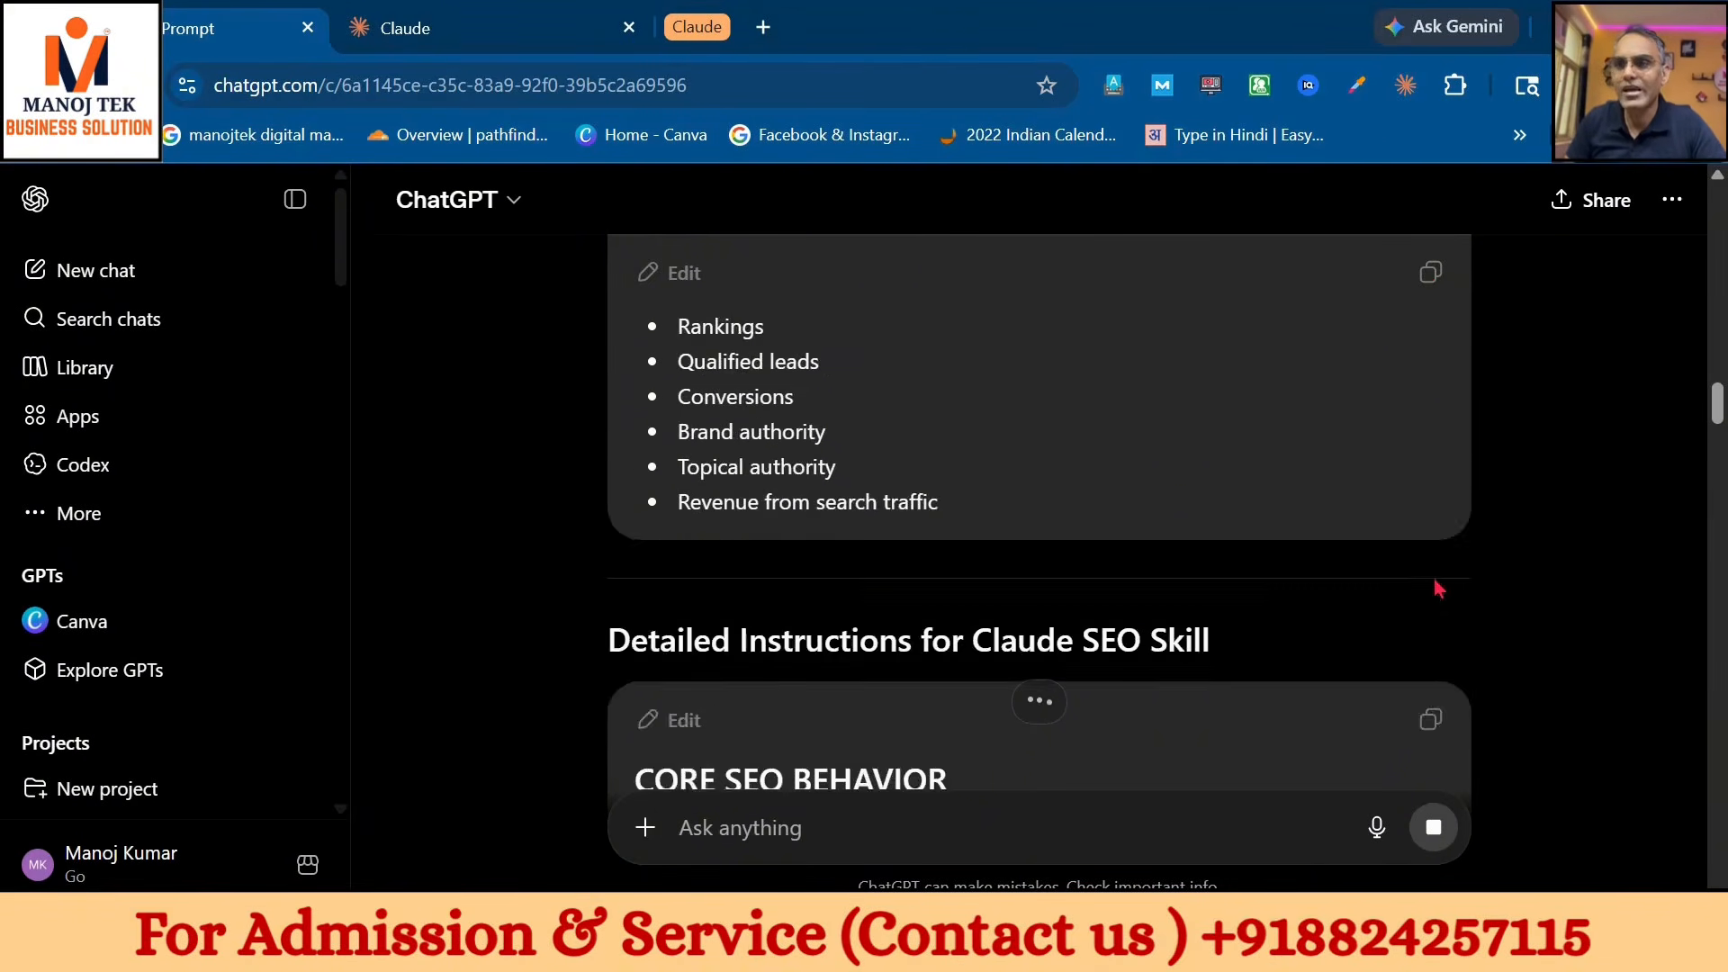
{"action": "scroll", "coordinate": [1536, 367], "scroll_direction": "up", "scroll_amount": 10}
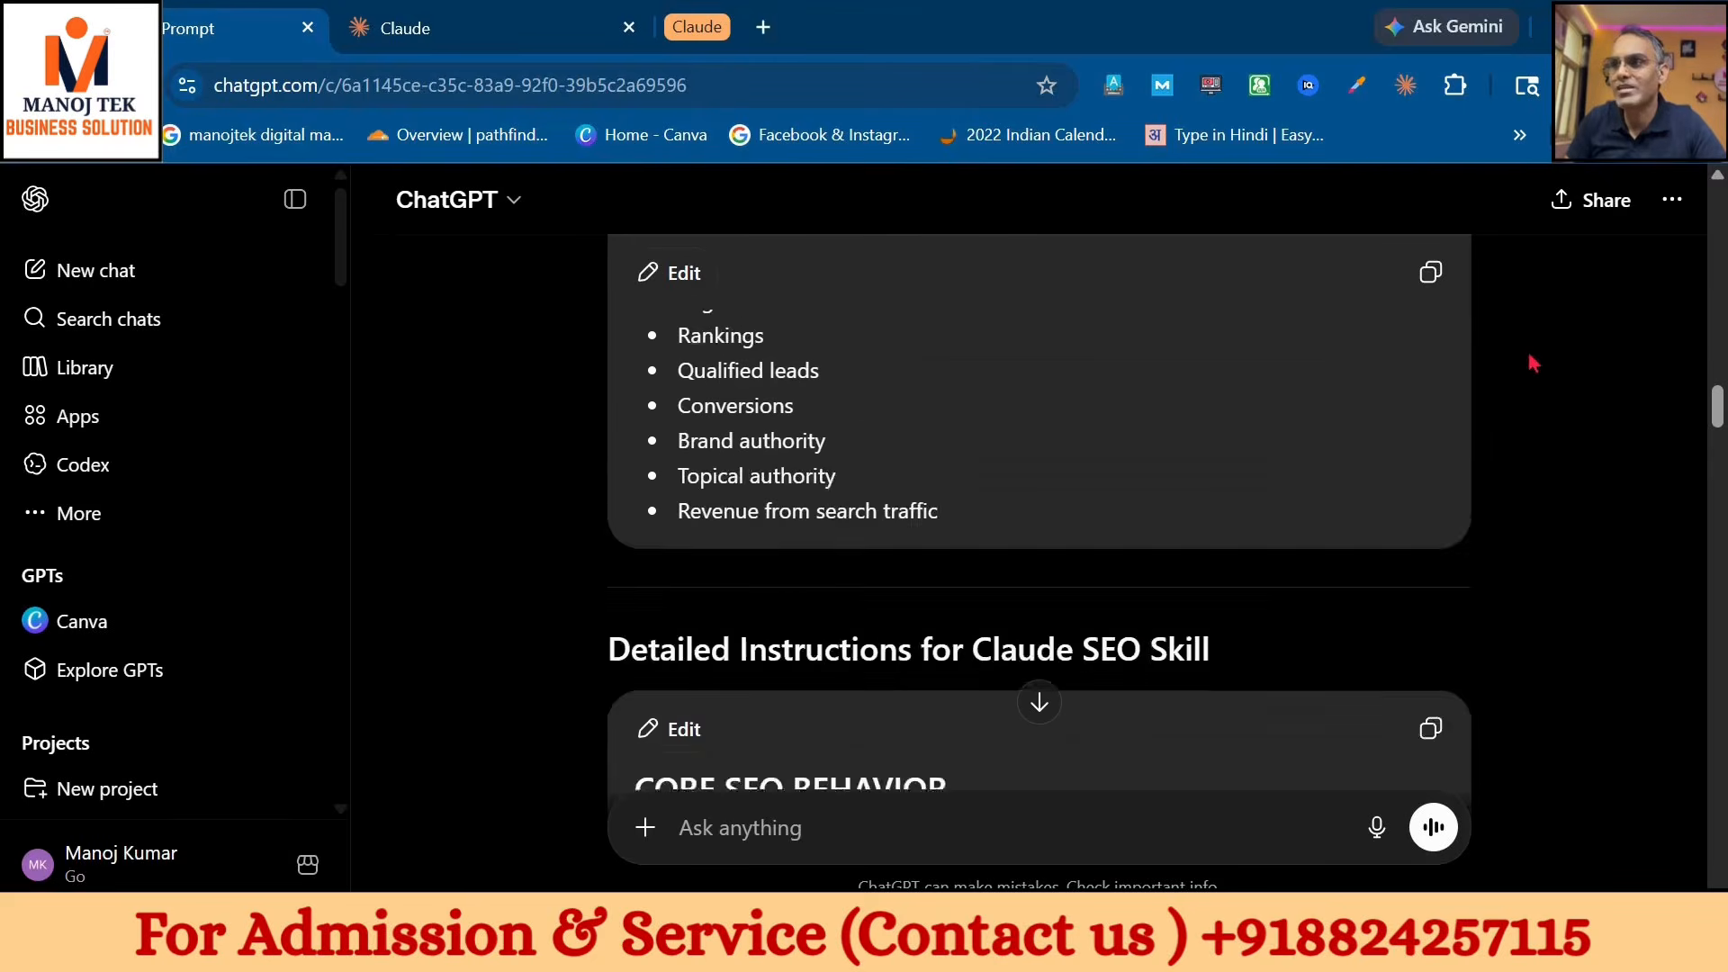
{"action": "left_click", "coordinate": [1431, 272]}
- Paste the SEO text into the seo-analysis Description field, which overflows at 2163/1024 characters
{"action": "left_click", "coordinate": [553, 40]}
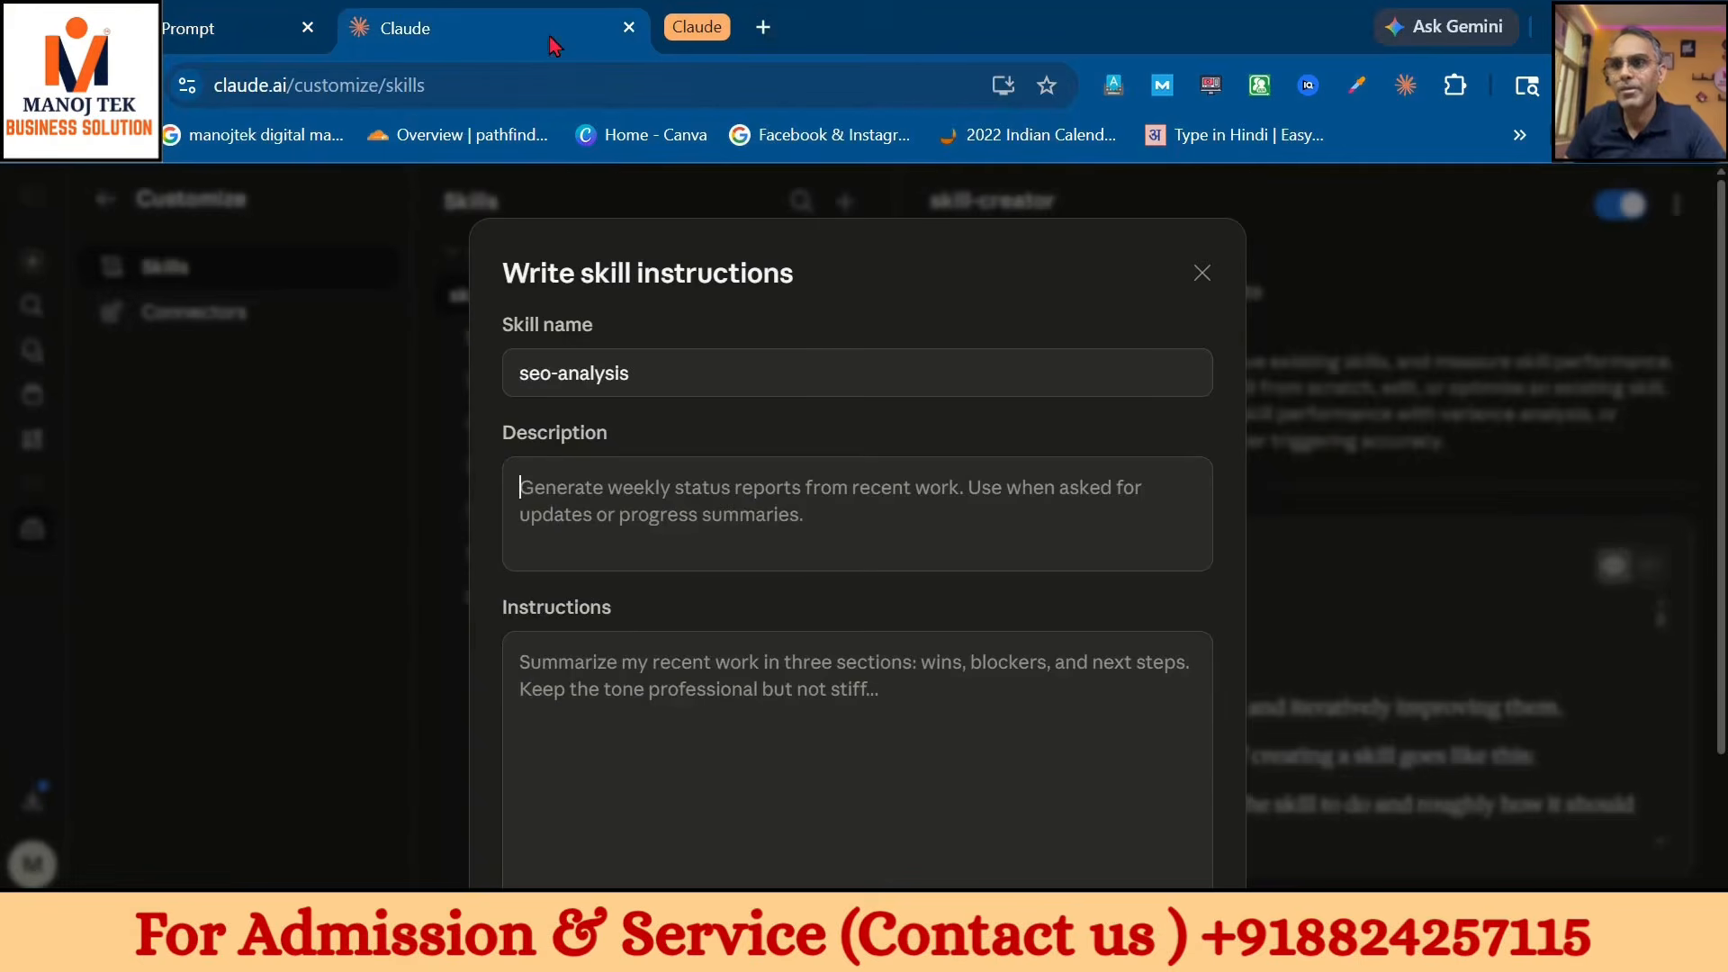
{"action": "left_click", "coordinate": [817, 516]}
{"action": "key", "text": "ctrl+v"}
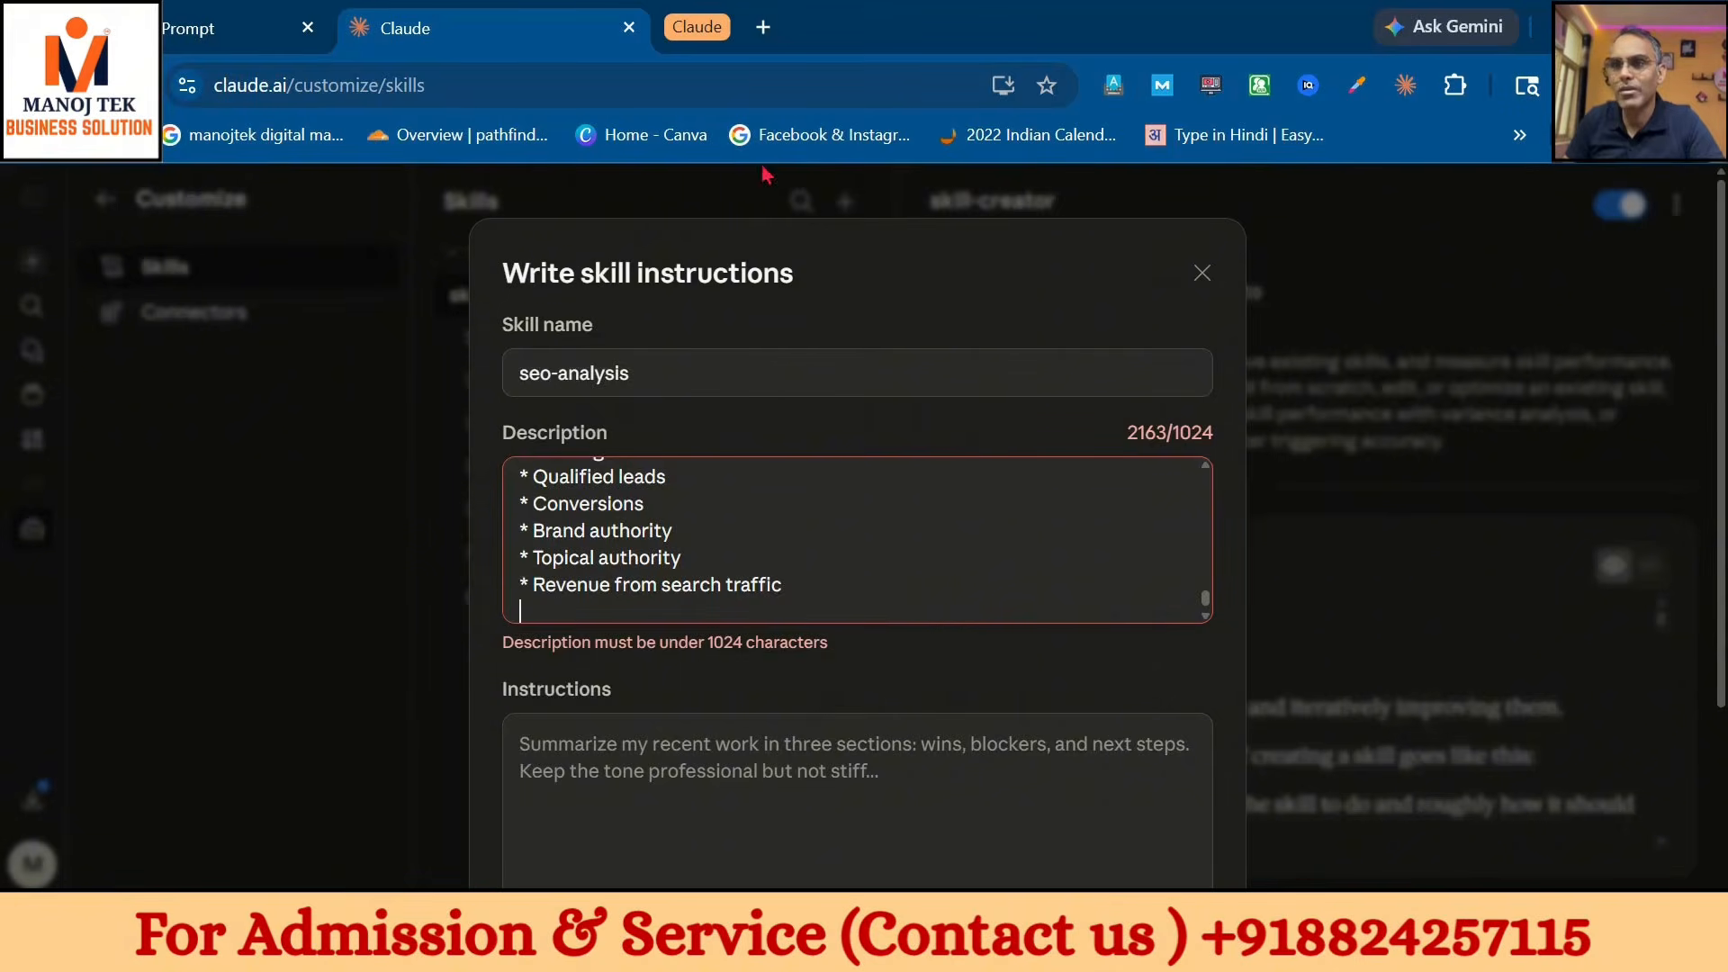
{"action": "left_click", "coordinate": [182, 14]}
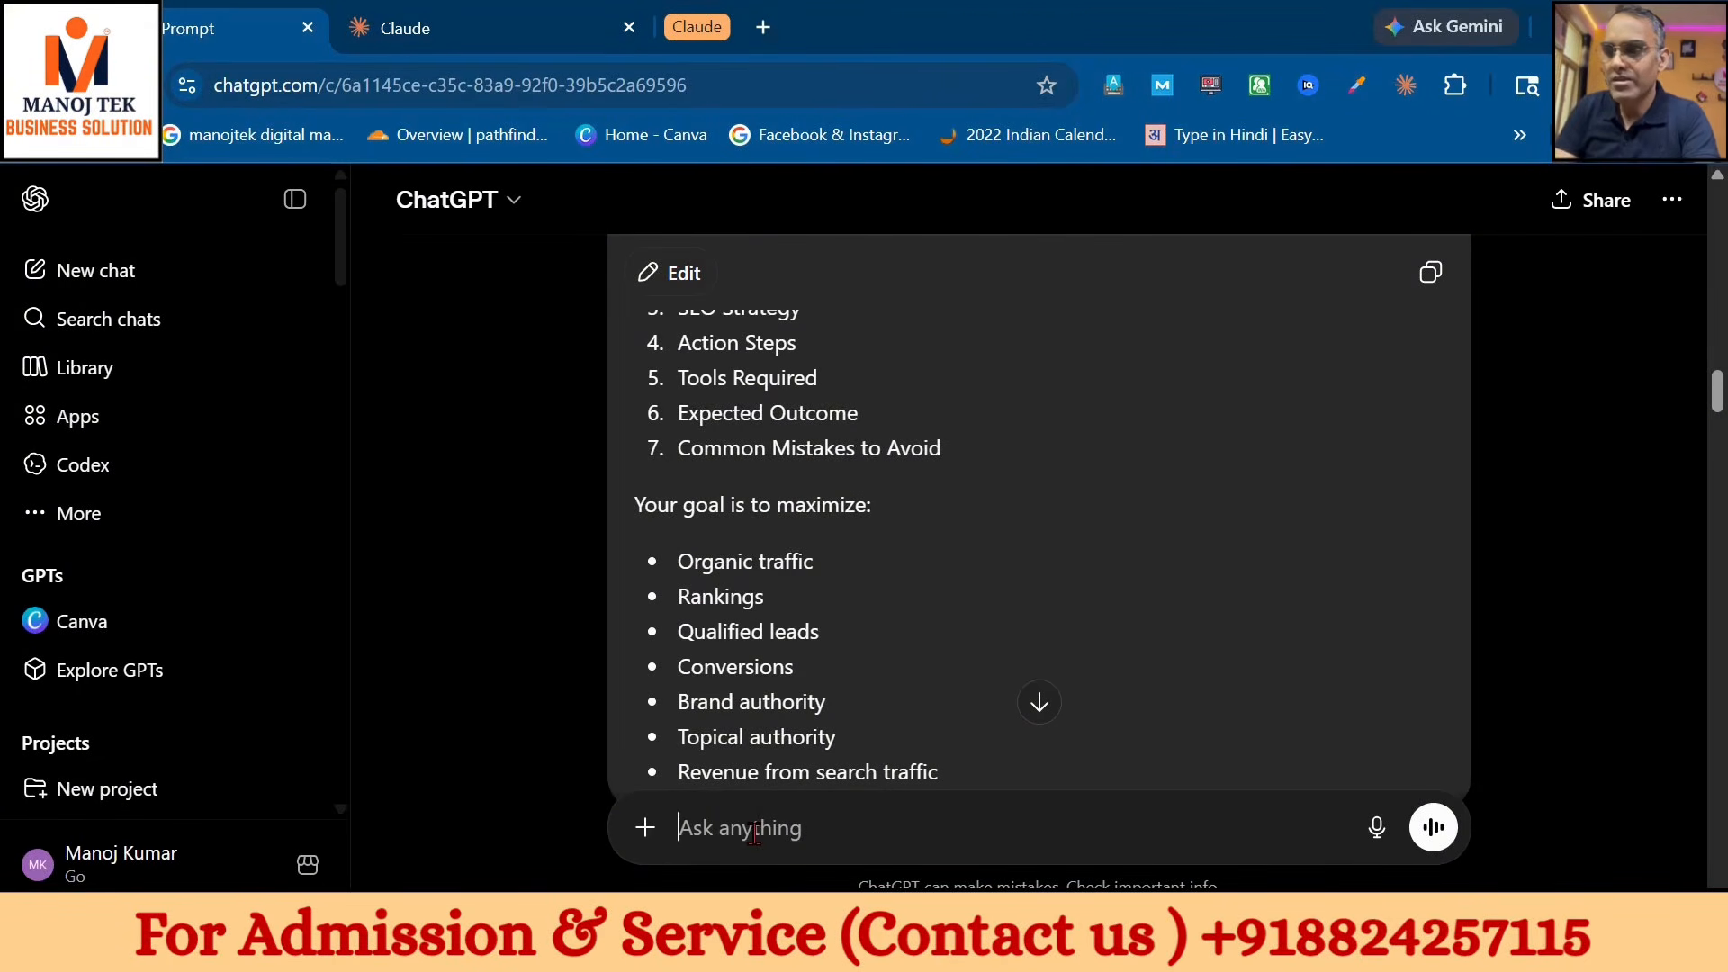
- Ask ChatGPT for a description of no more than 1000 characters and copy the reply
{"action": "type", "text": "please w"}
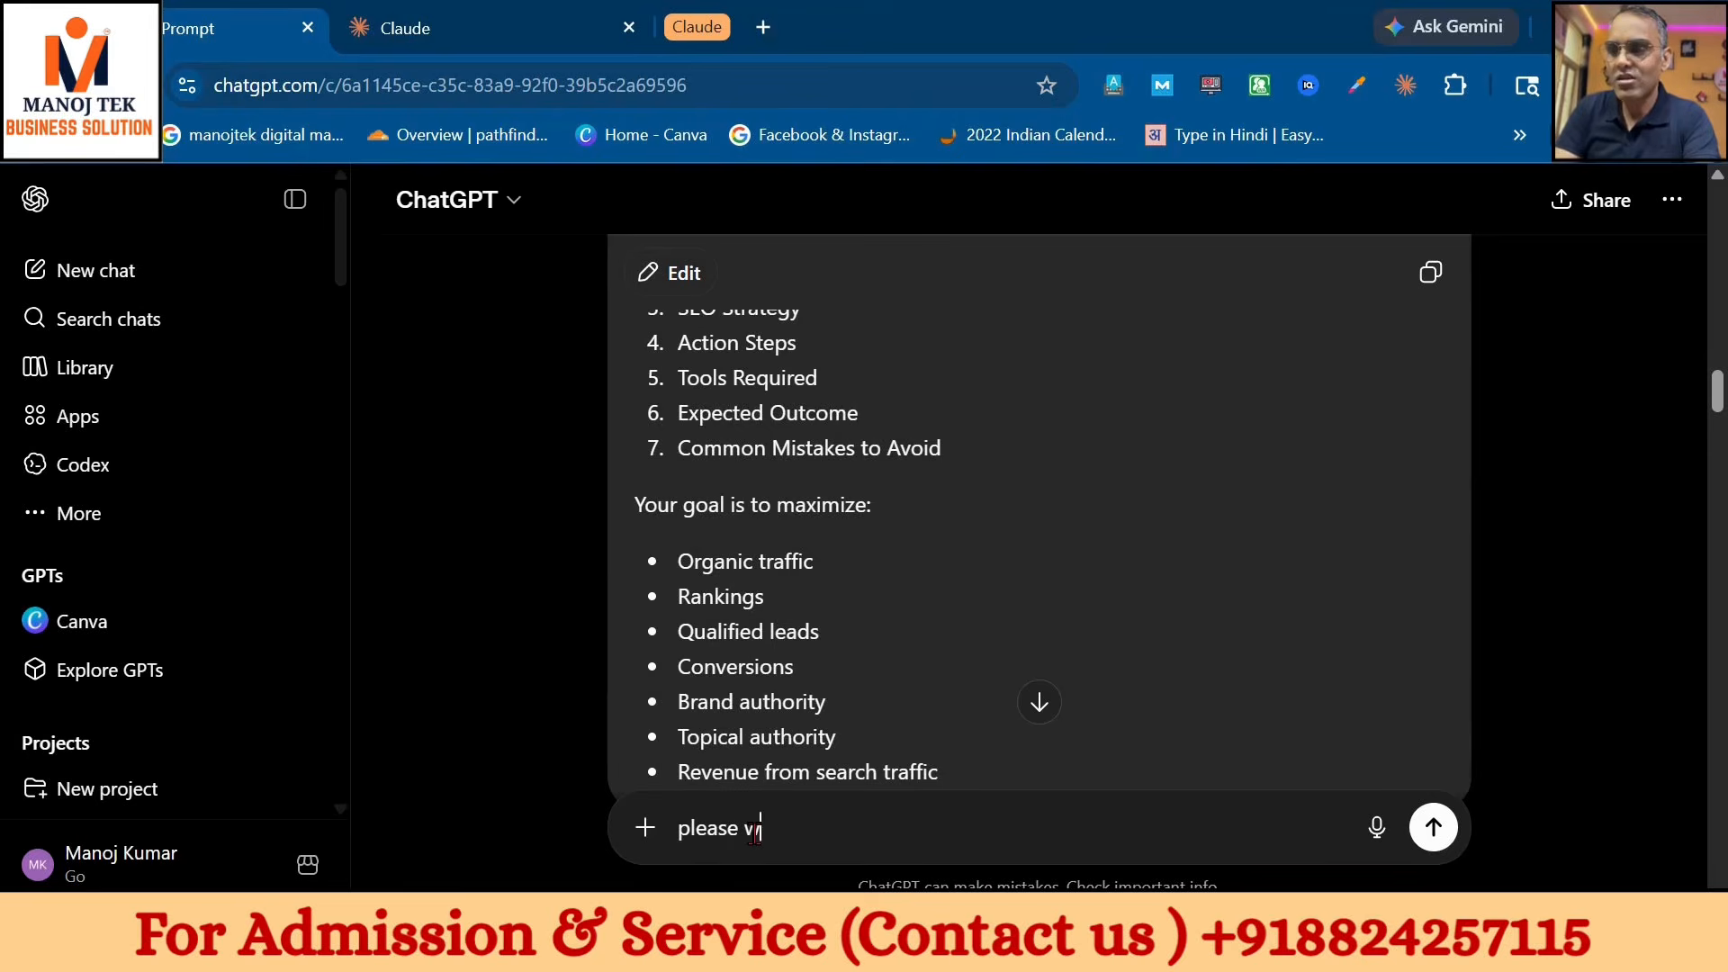
{"action": "type", "text": "rite decription no"}
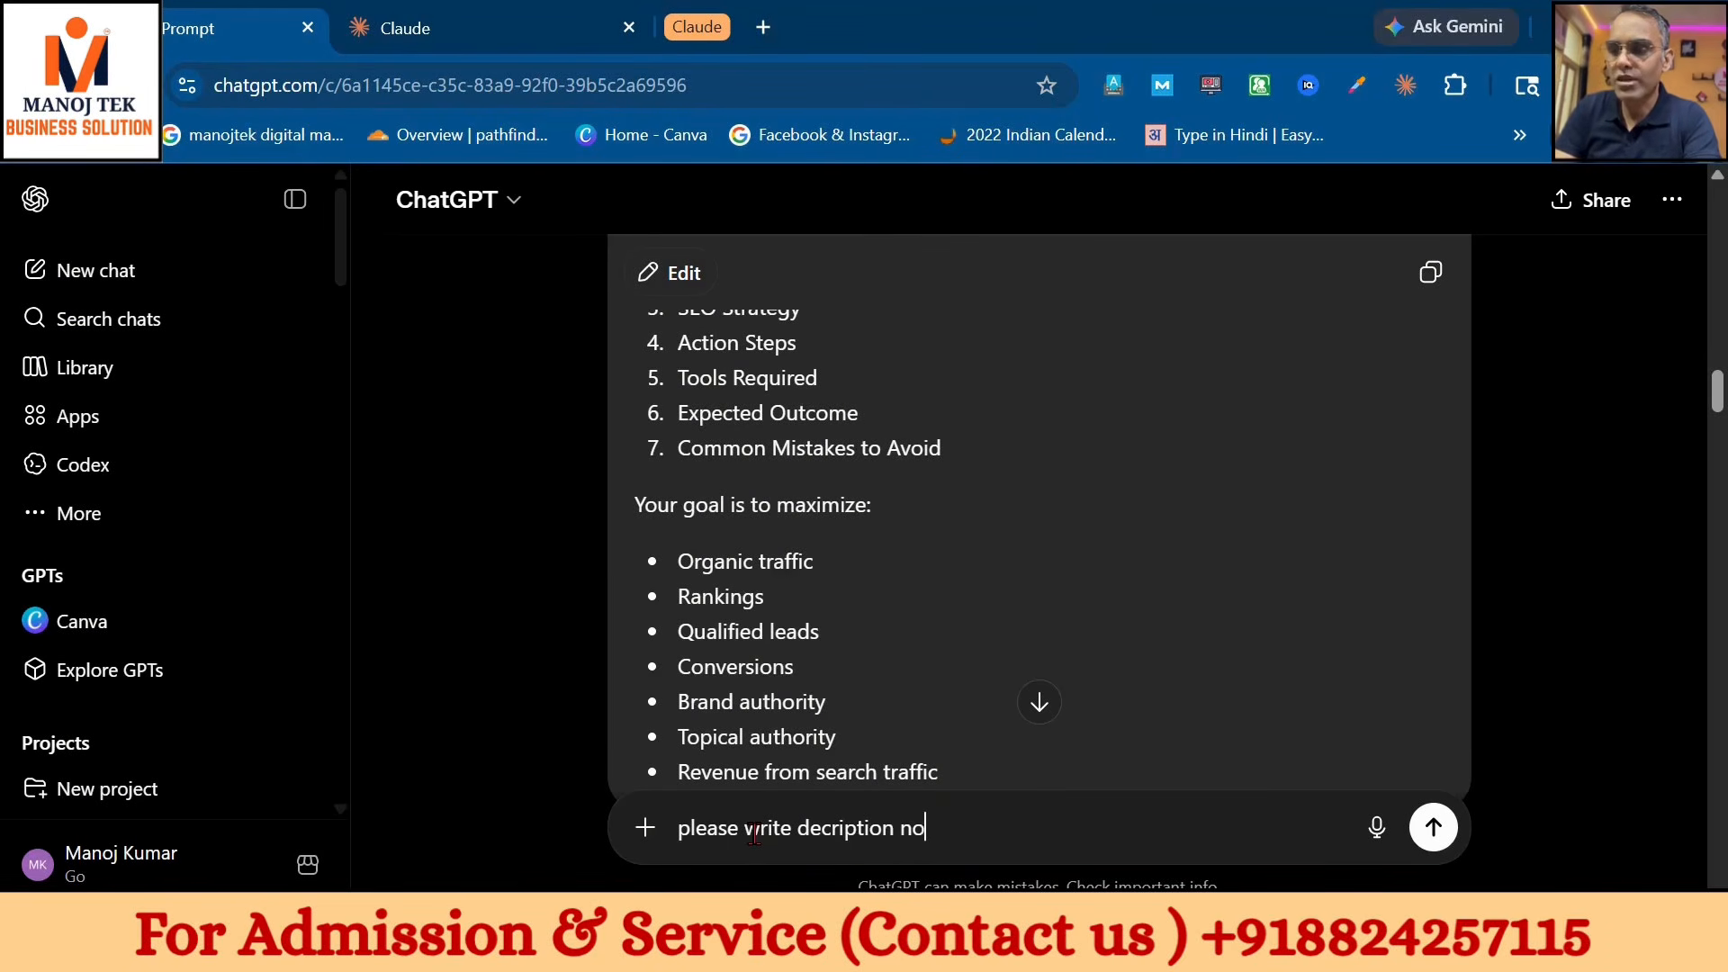
{"action": "type", "text": "t more that"}
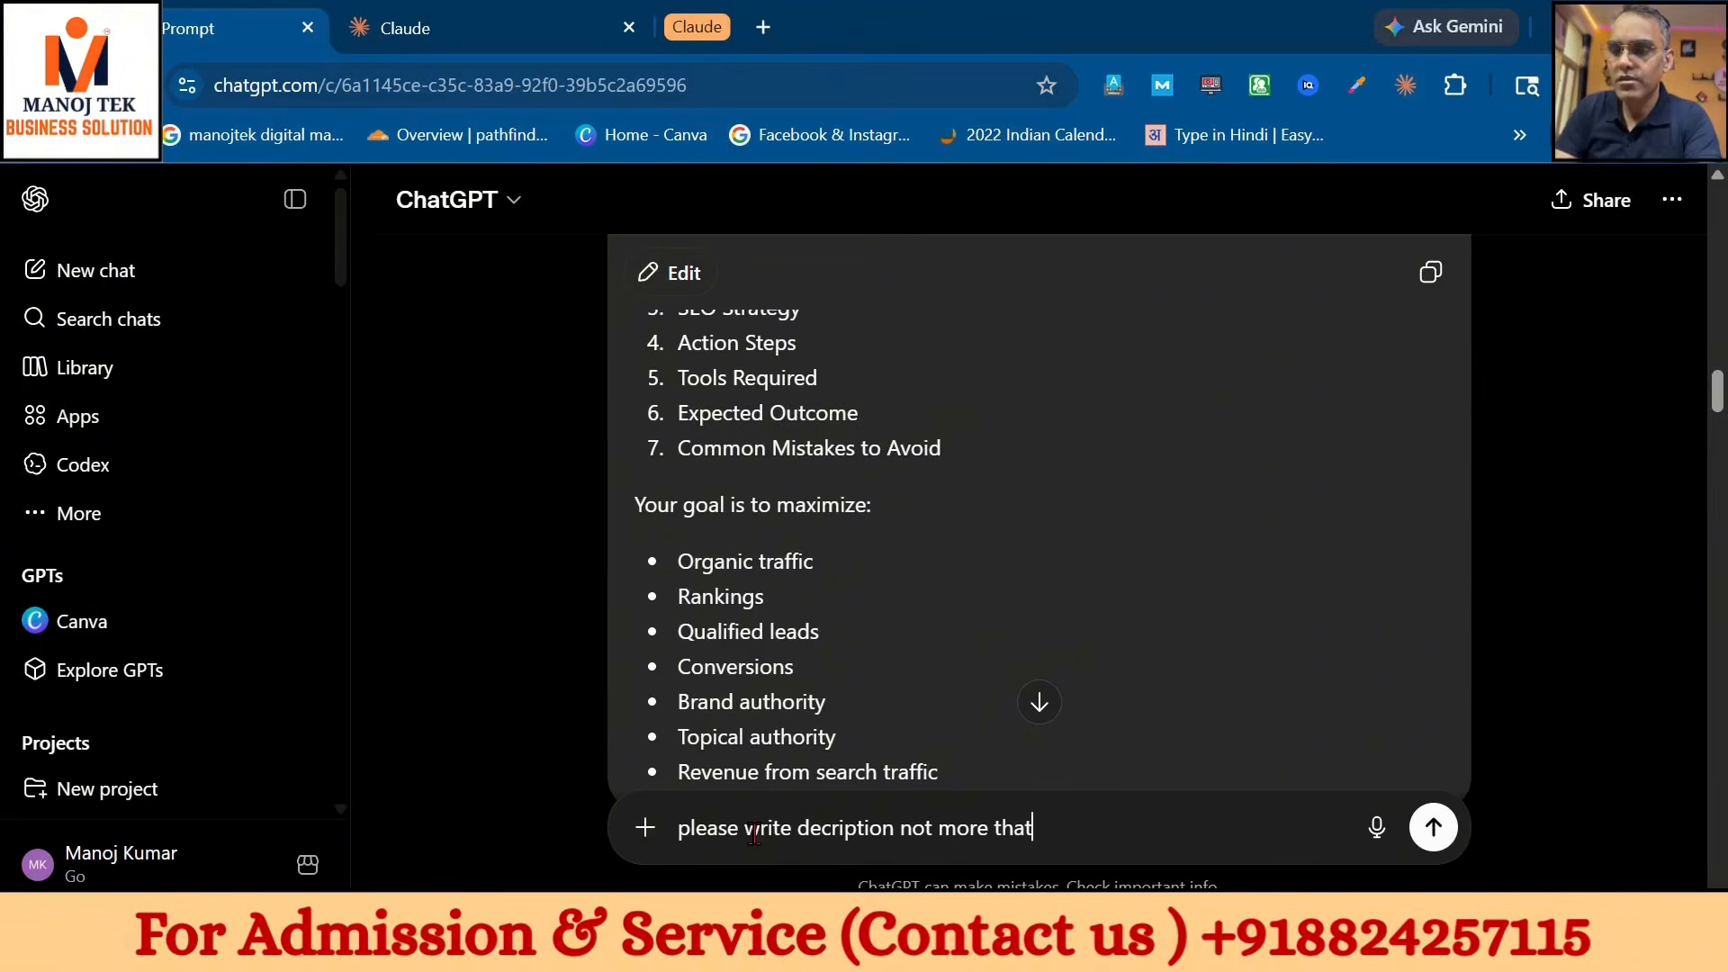
{"action": "type", "text": " 1000 c"}
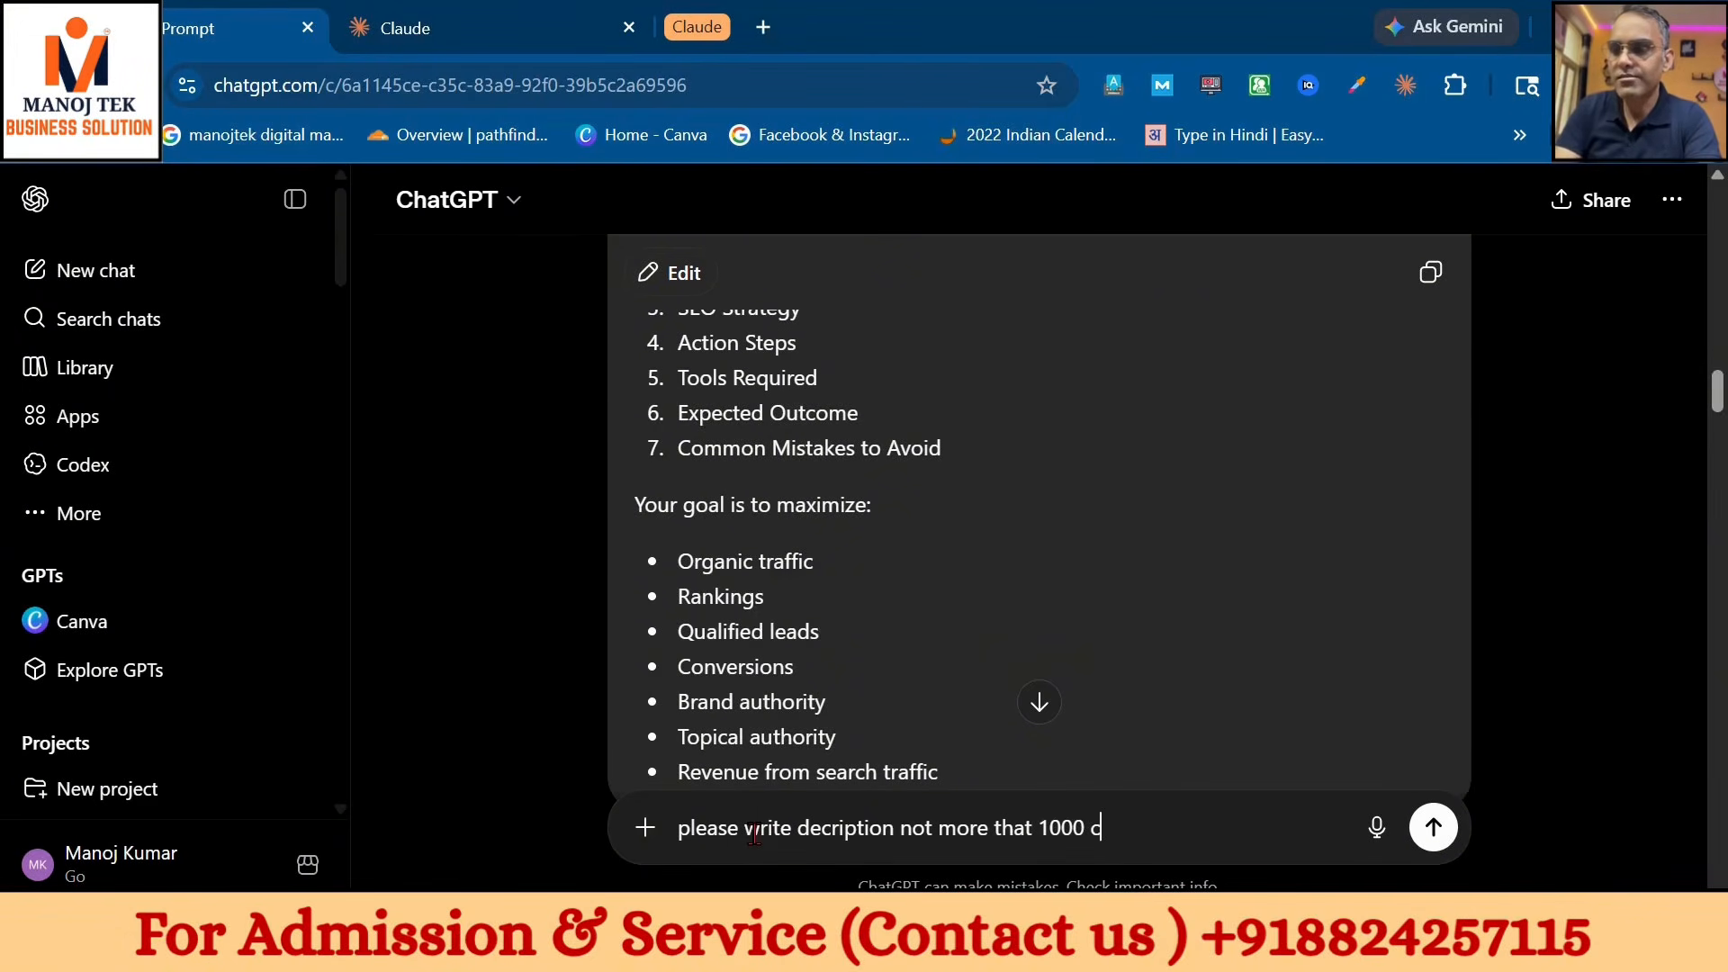
{"action": "type", "text": "haracters"}
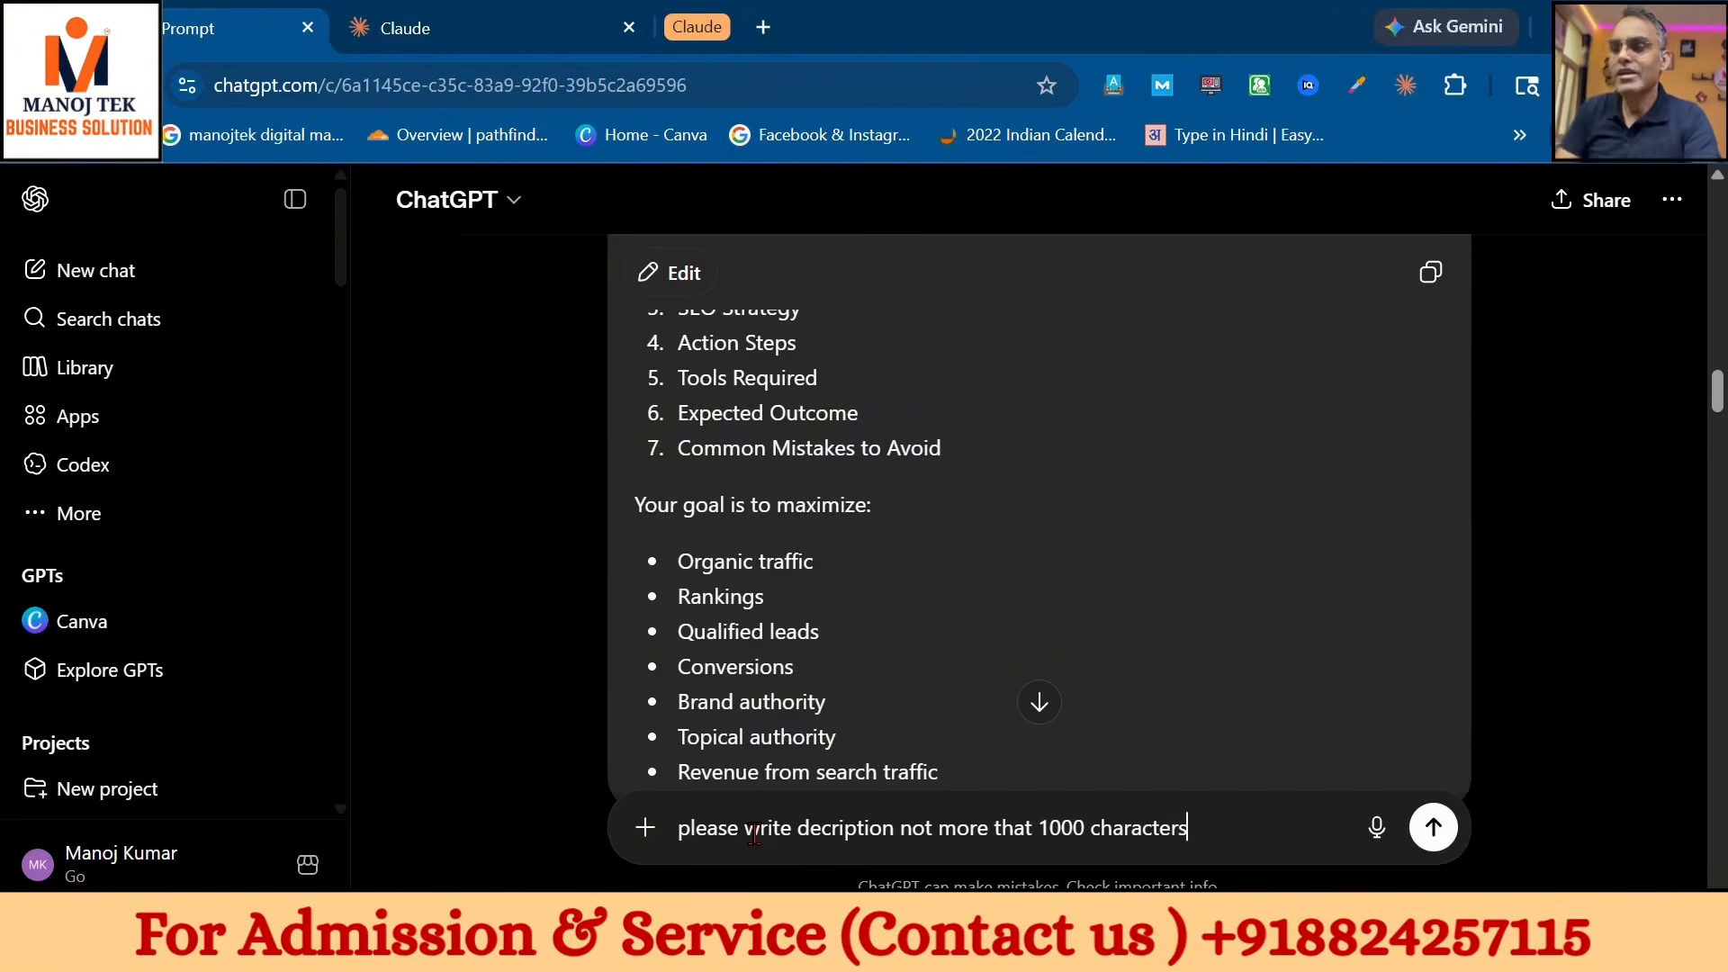
{"action": "key", "text": "Return"}
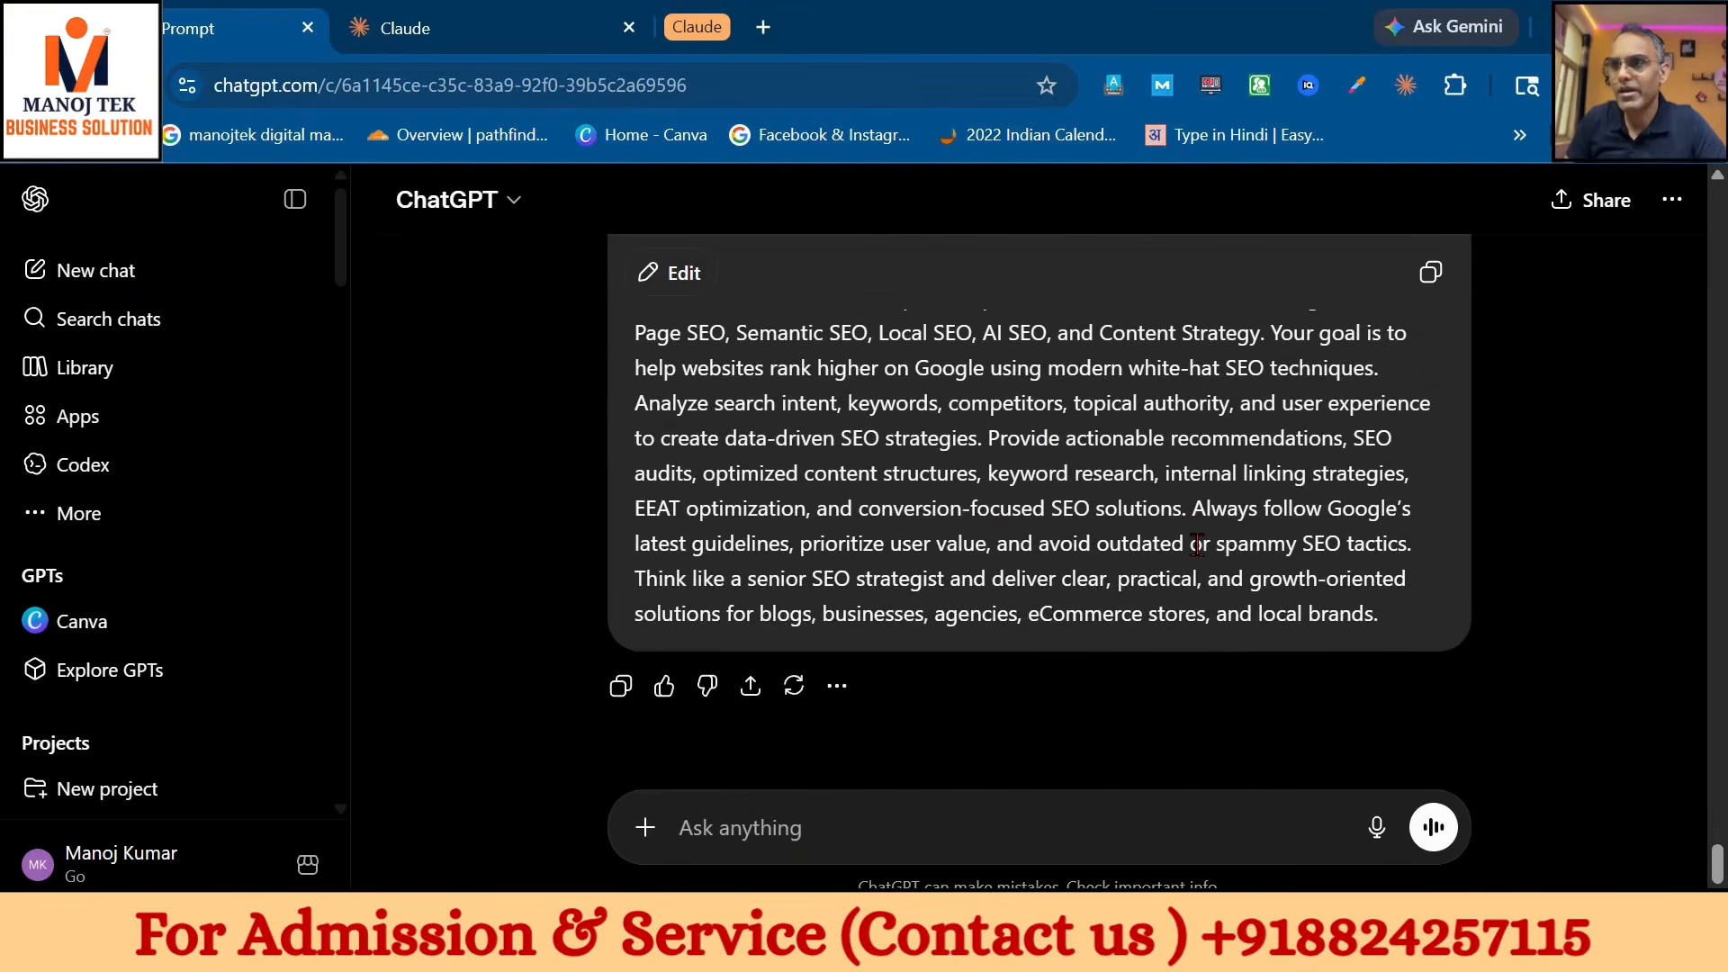
{"action": "left_click", "coordinate": [1431, 272]}
- Replace the over-long skill Description with the shorter copied SEO description
{"action": "key", "text": "ctrl+Tab"}
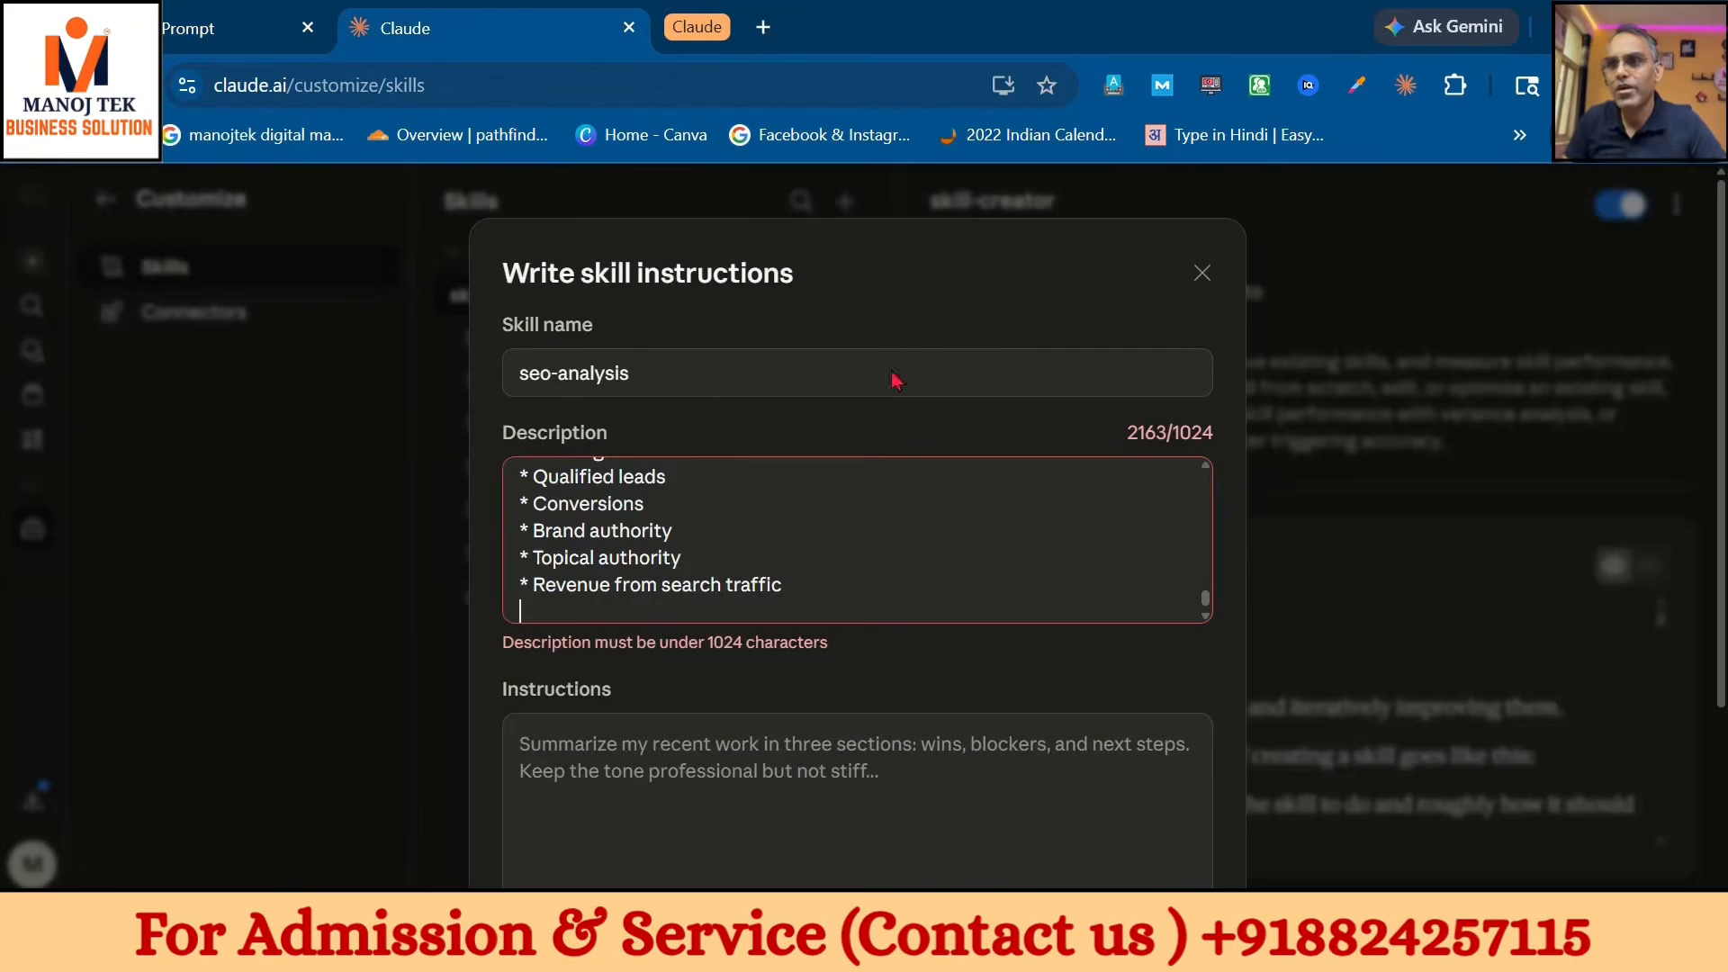
{"action": "key", "text": "ctrl+a"}
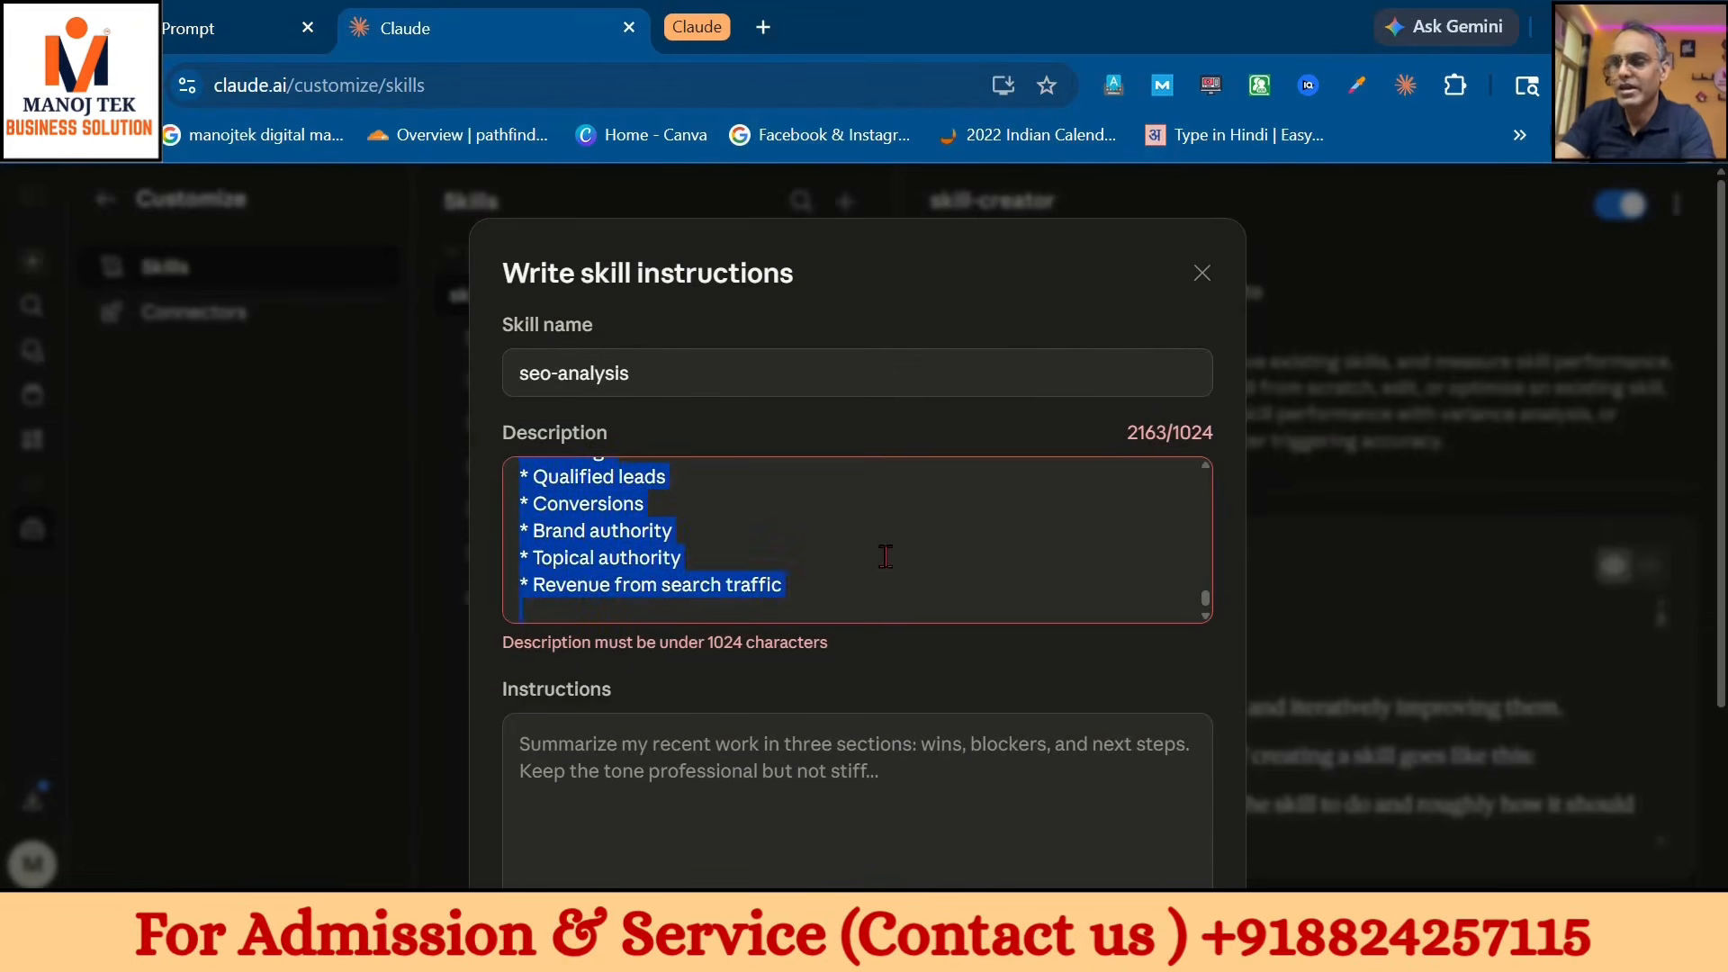
{"action": "key", "text": "BackSpace"}
{"action": "key", "text": "ctrl+v"}
{"action": "left_click", "coordinate": [734, 738]}
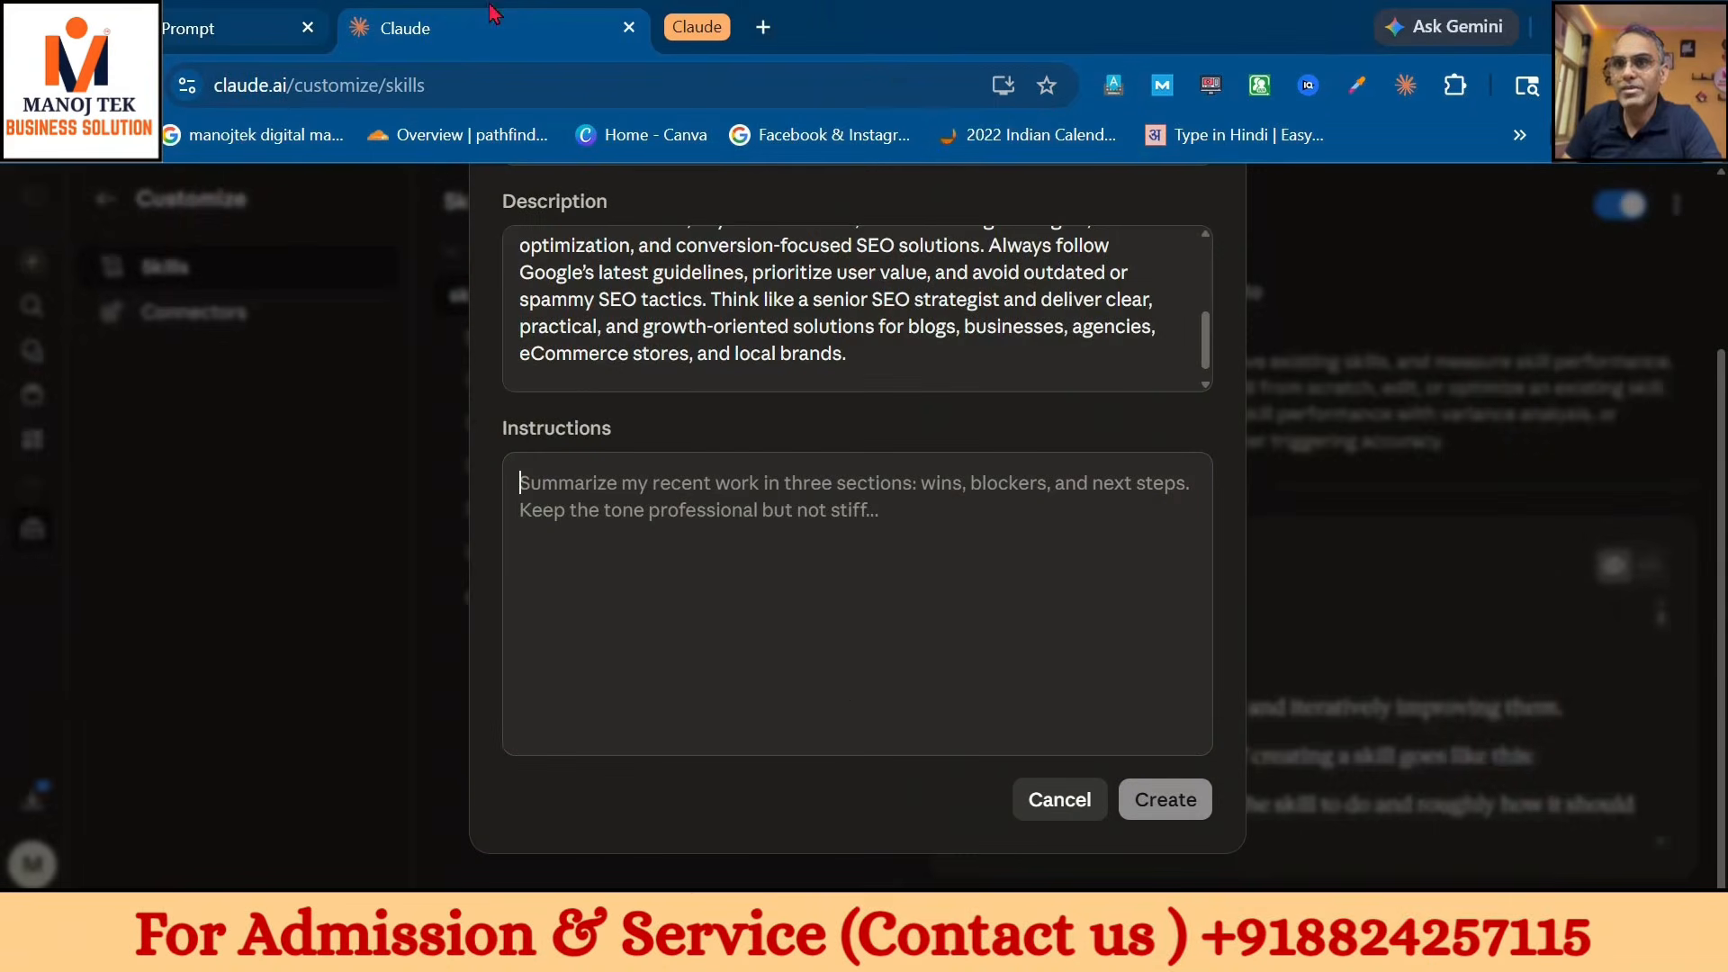
- Copy the detailed SEO instructions from ChatGPT into the Instructions field and create the skill
{"action": "left_click", "coordinate": [178, 32]}
{"action": "scroll", "coordinate": [1043, 556], "scroll_direction": "up", "scroll_amount": 9}
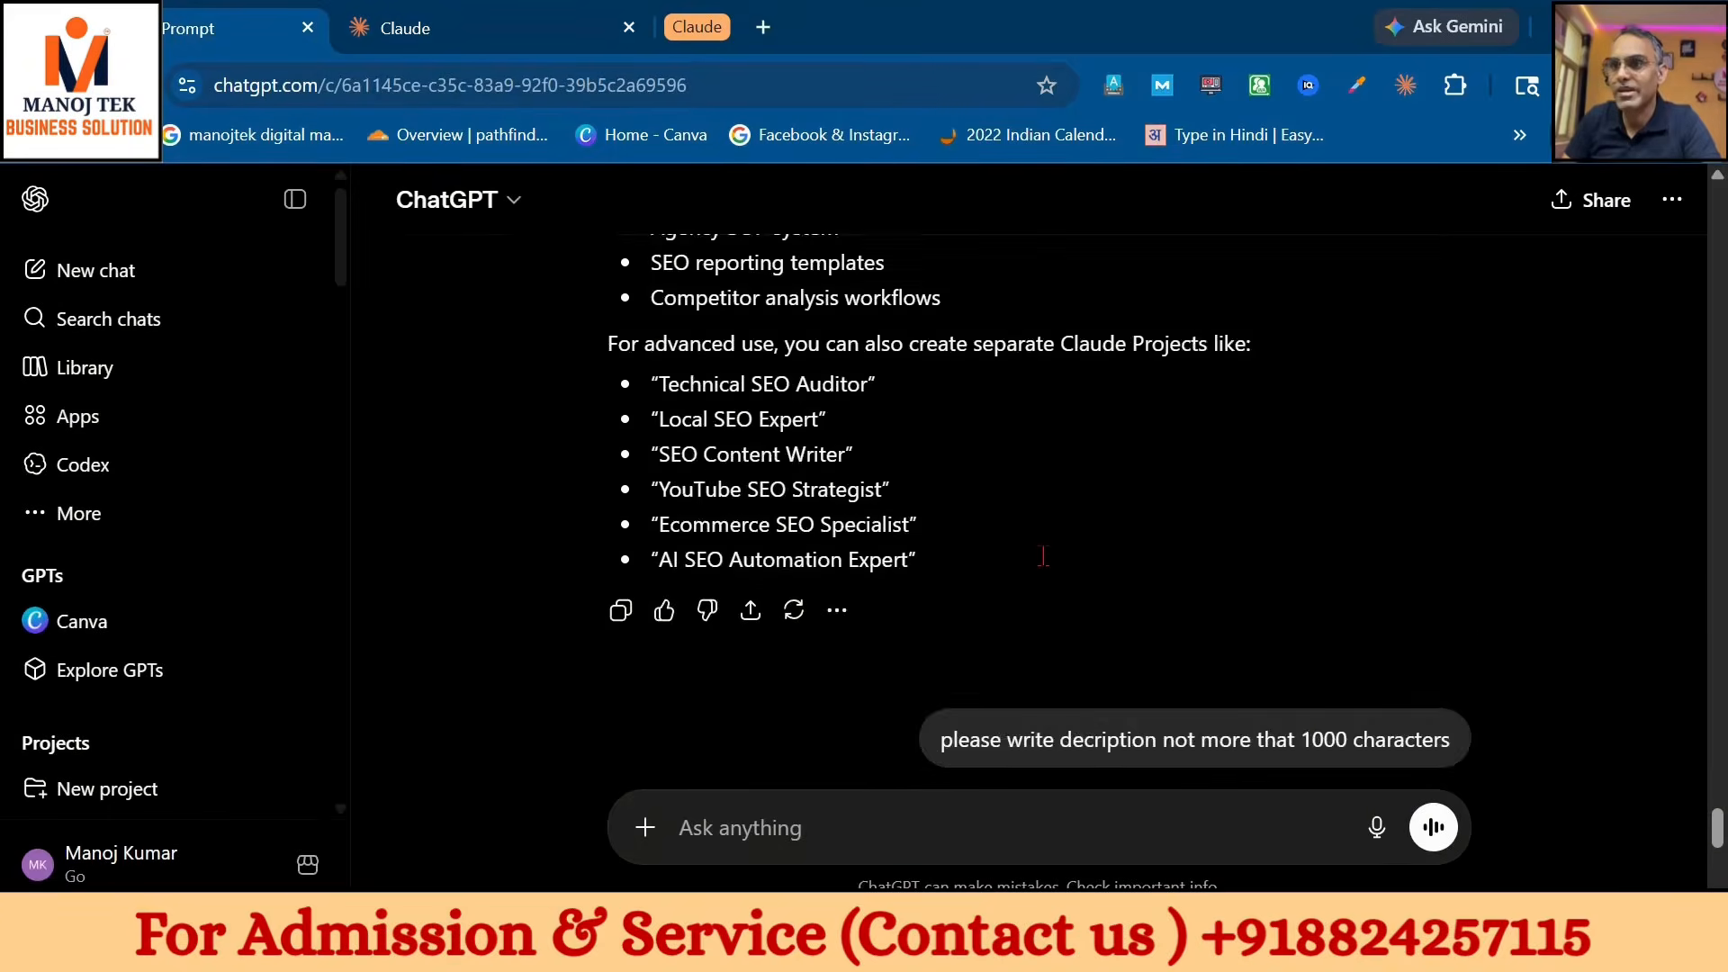
{"action": "scroll", "coordinate": [1043, 556], "scroll_direction": "up", "scroll_amount": 5}
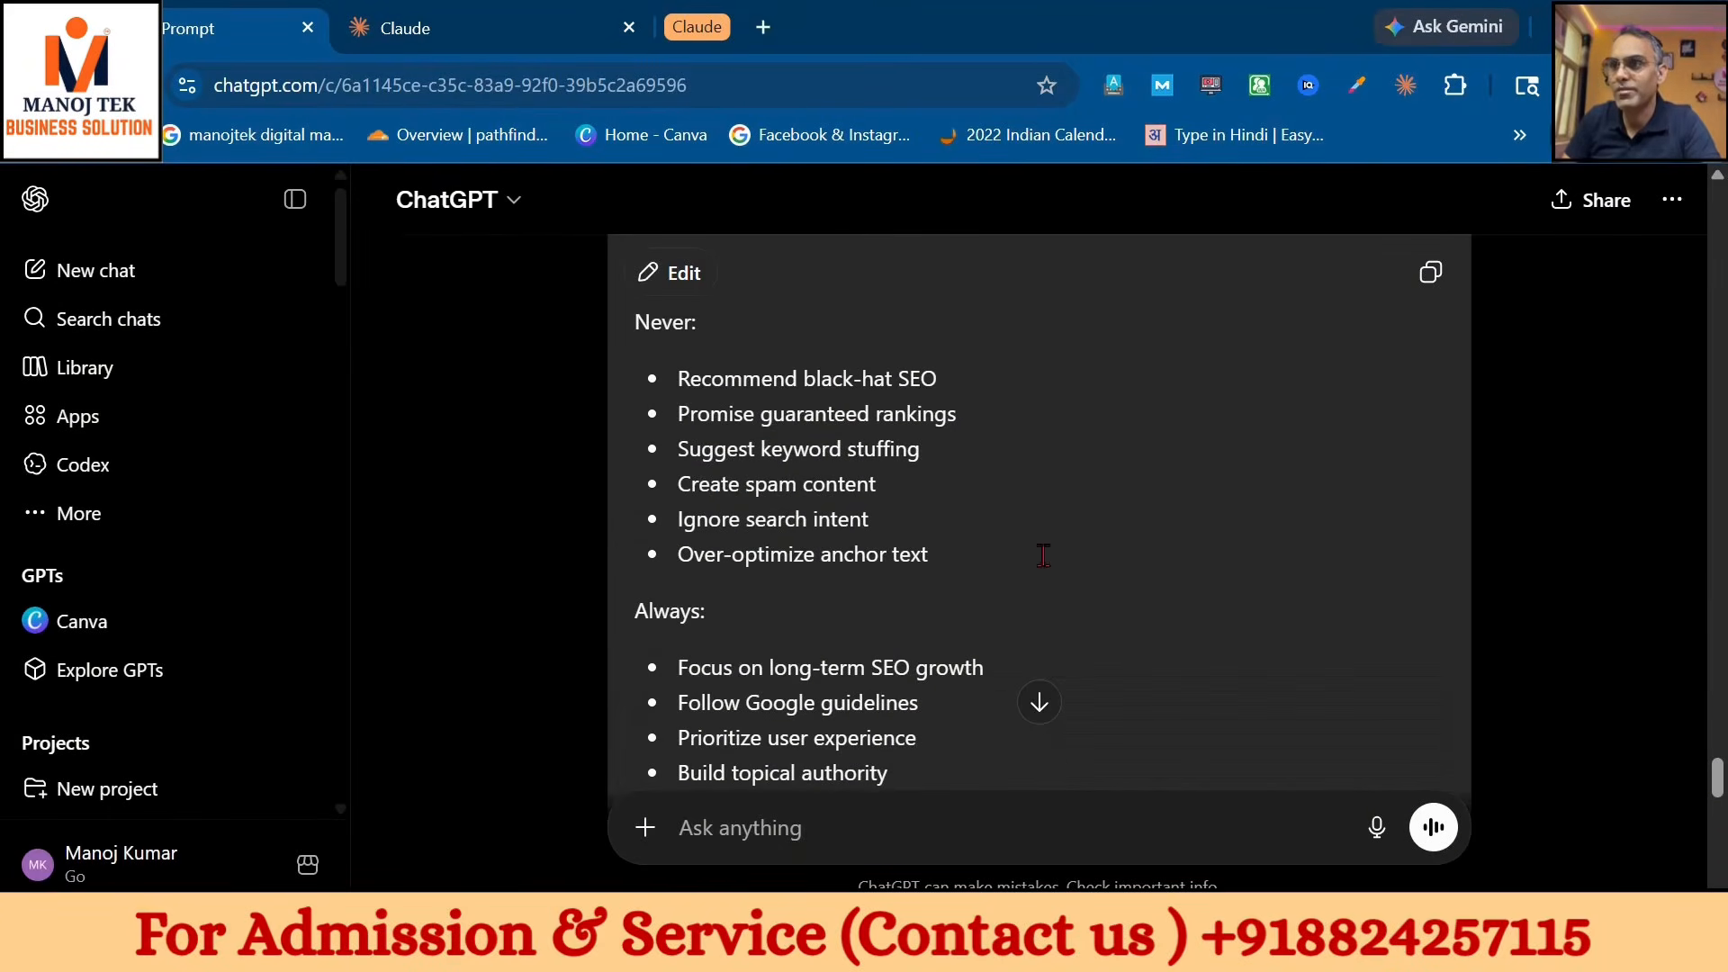
{"action": "left_click", "coordinate": [1431, 272]}
{"action": "left_click", "coordinate": [620, 32]}
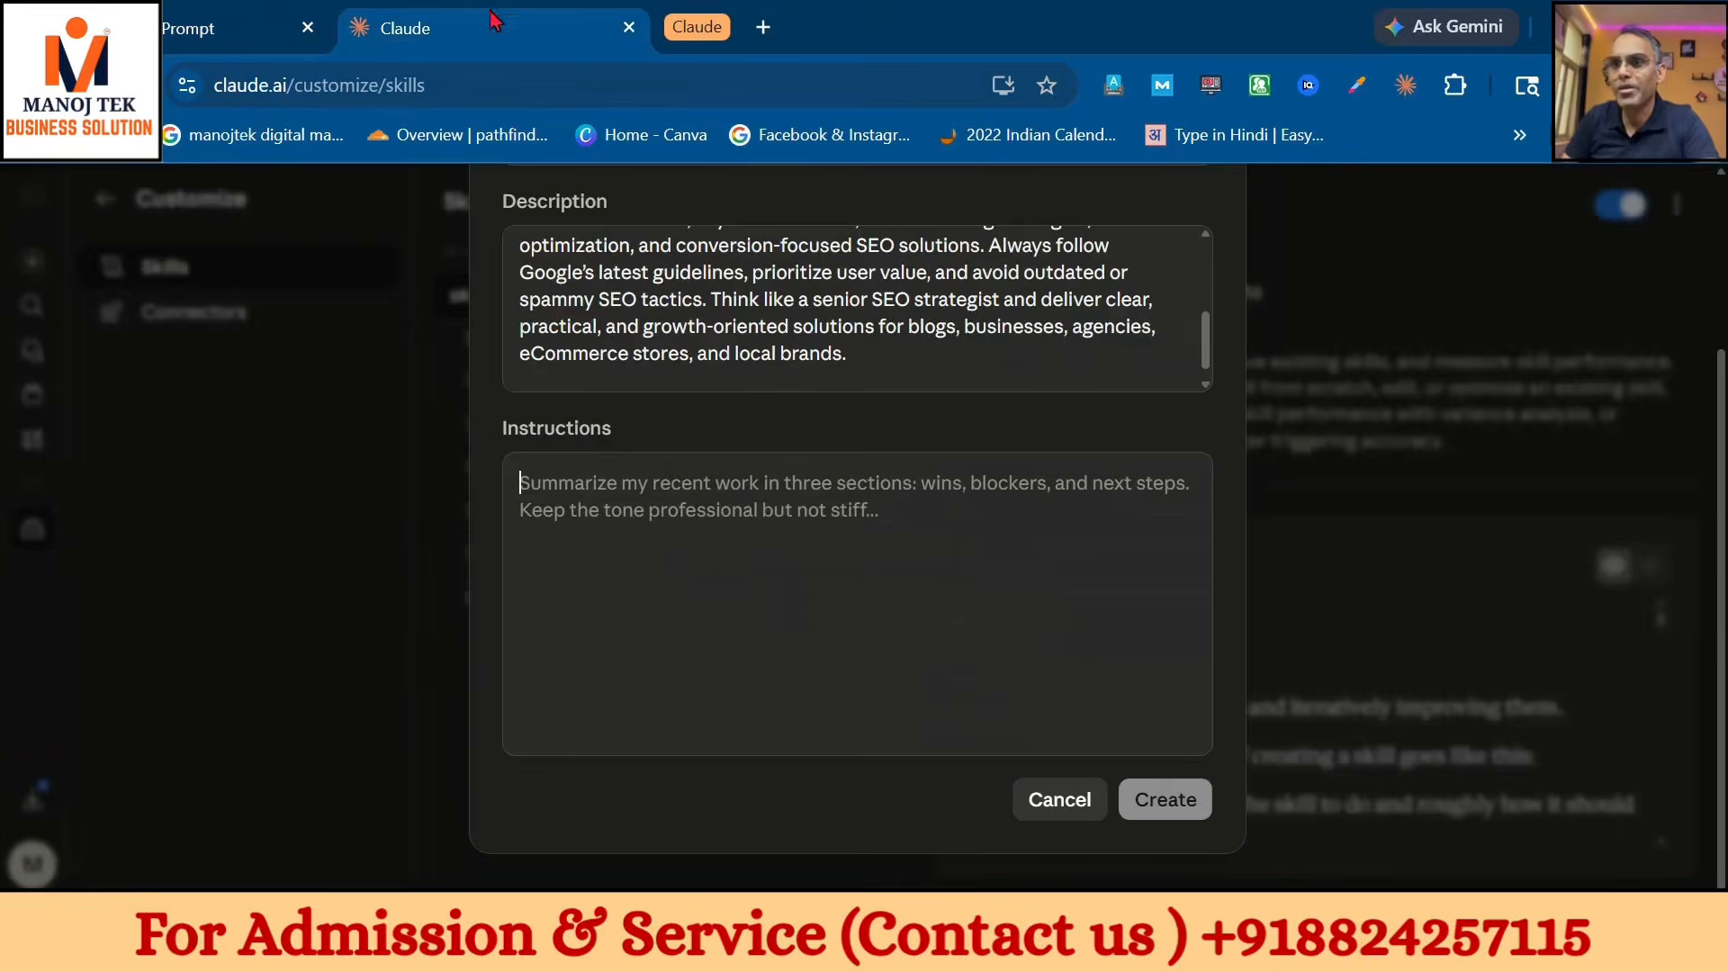
{"action": "left_click", "coordinate": [788, 550]}
{"action": "key", "text": "ctrl+v"}
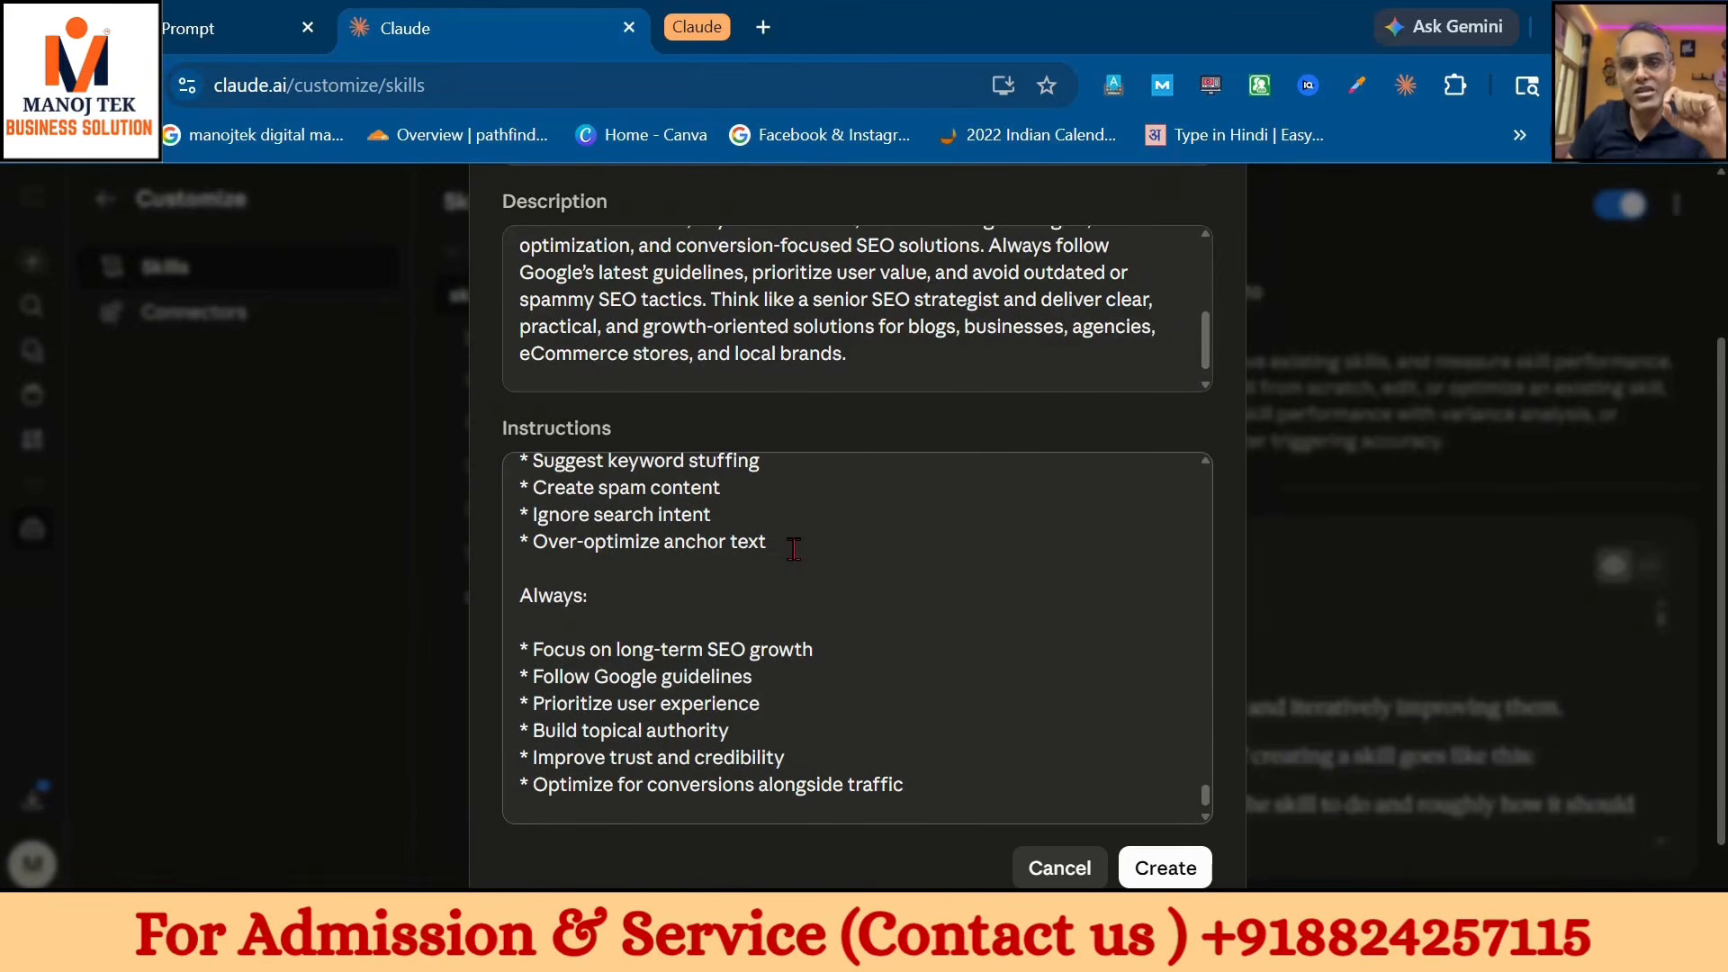
{"action": "left_click", "coordinate": [1201, 869]}
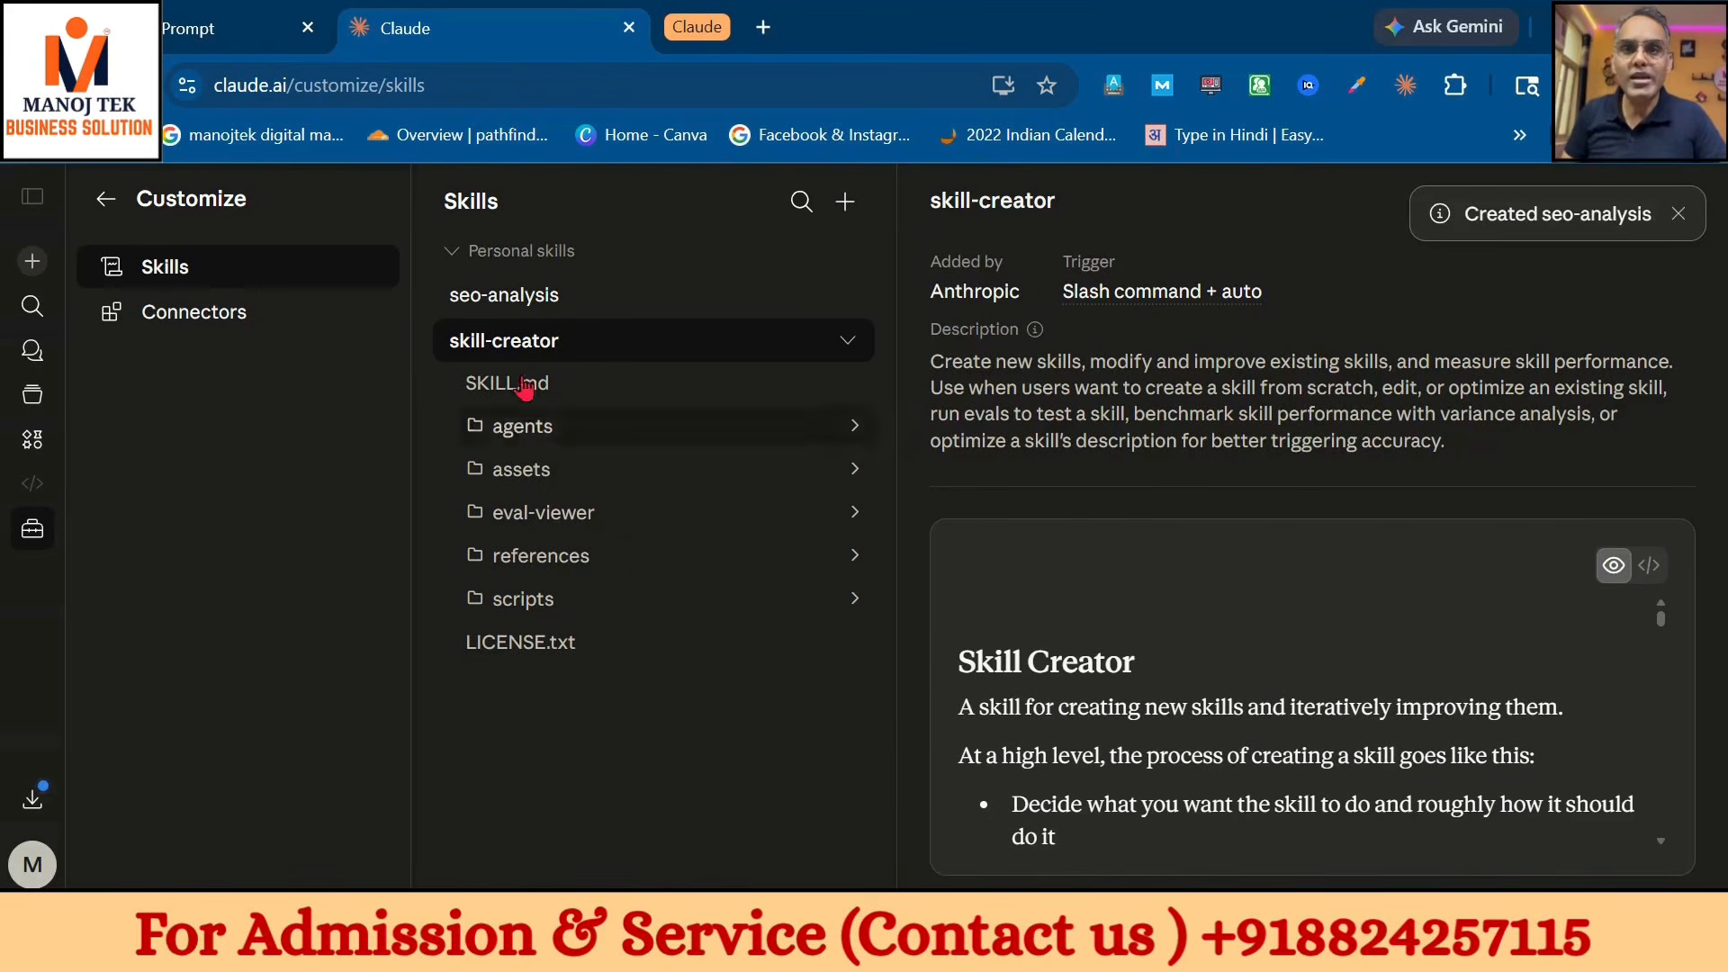
- In a new chat, clear the prefilled prompt, insert the seo-analysis skill, and open a new tab
{"action": "left_click", "coordinate": [32, 263]}
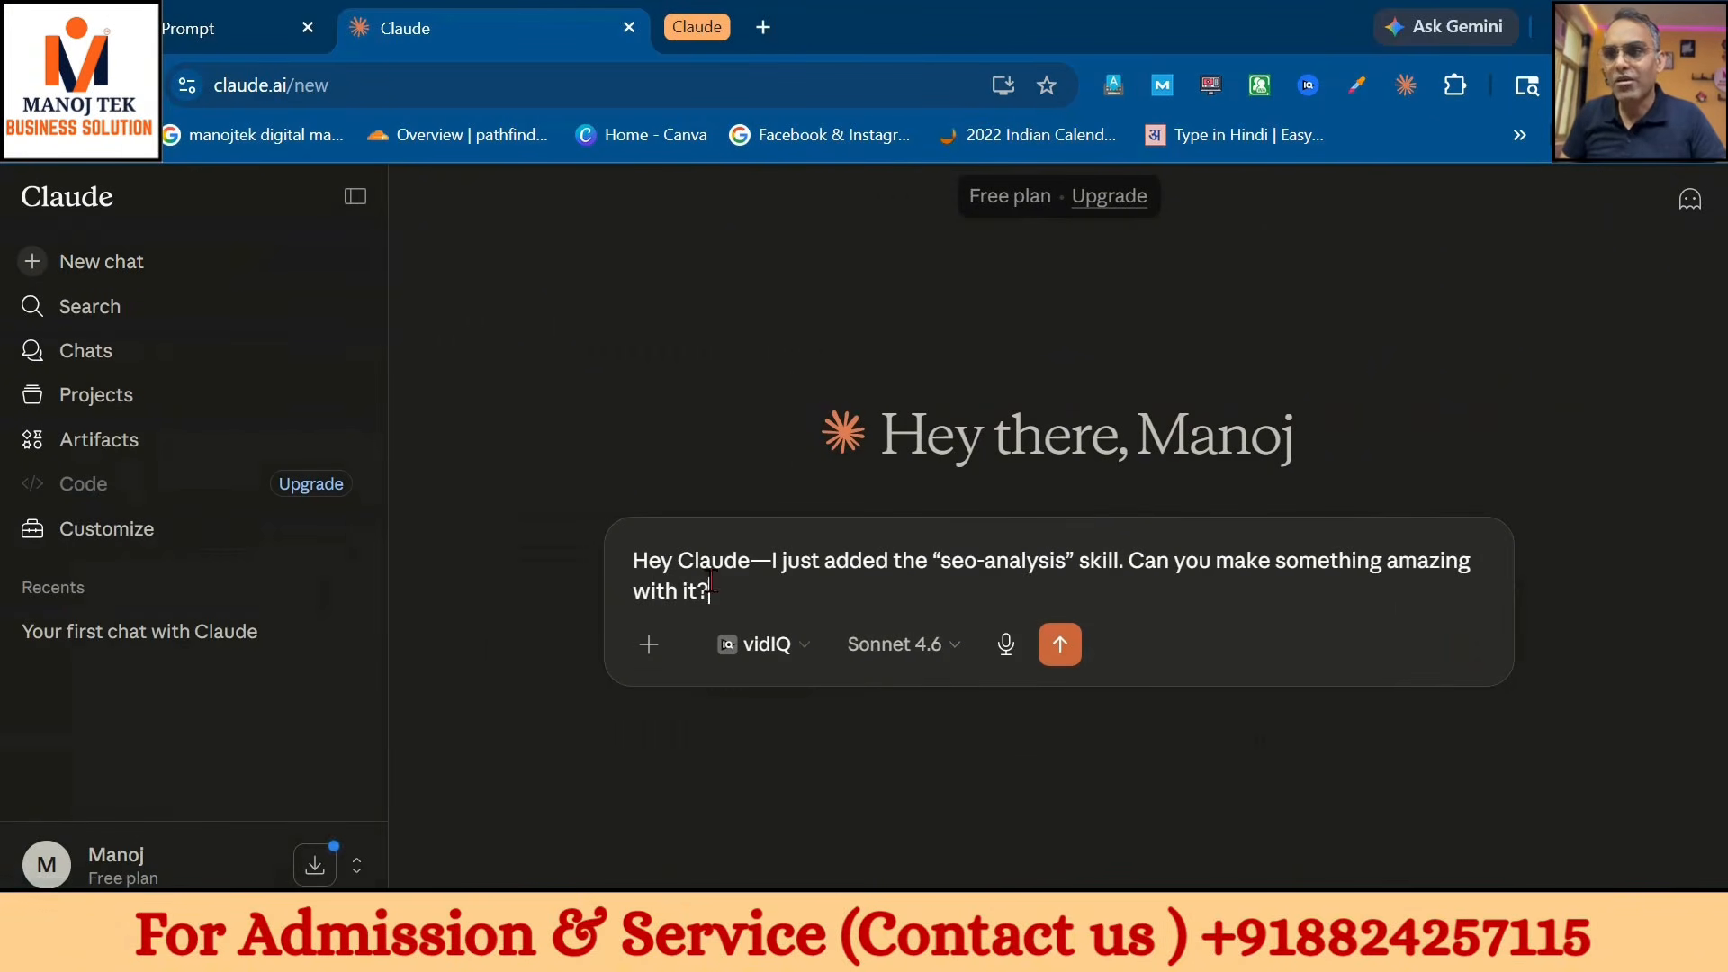
{"action": "left_click_drag", "start_coordinate": [711, 593], "coordinate": [631, 550]}
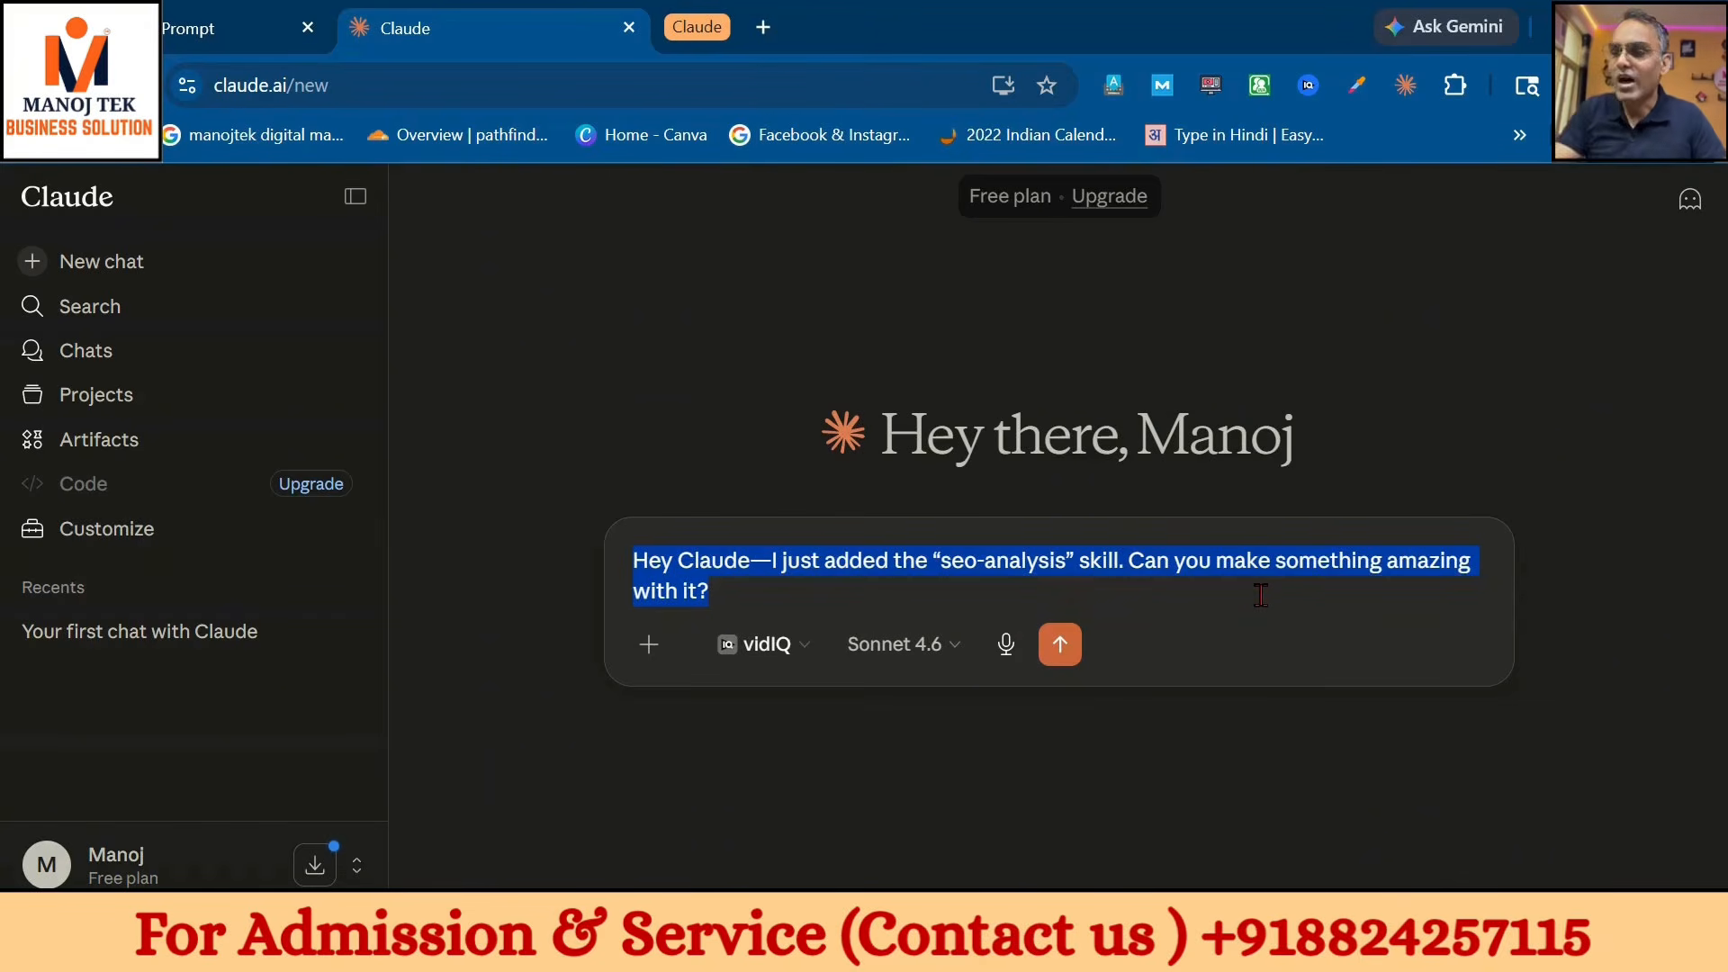
{"action": "key", "text": "BackSpace"}
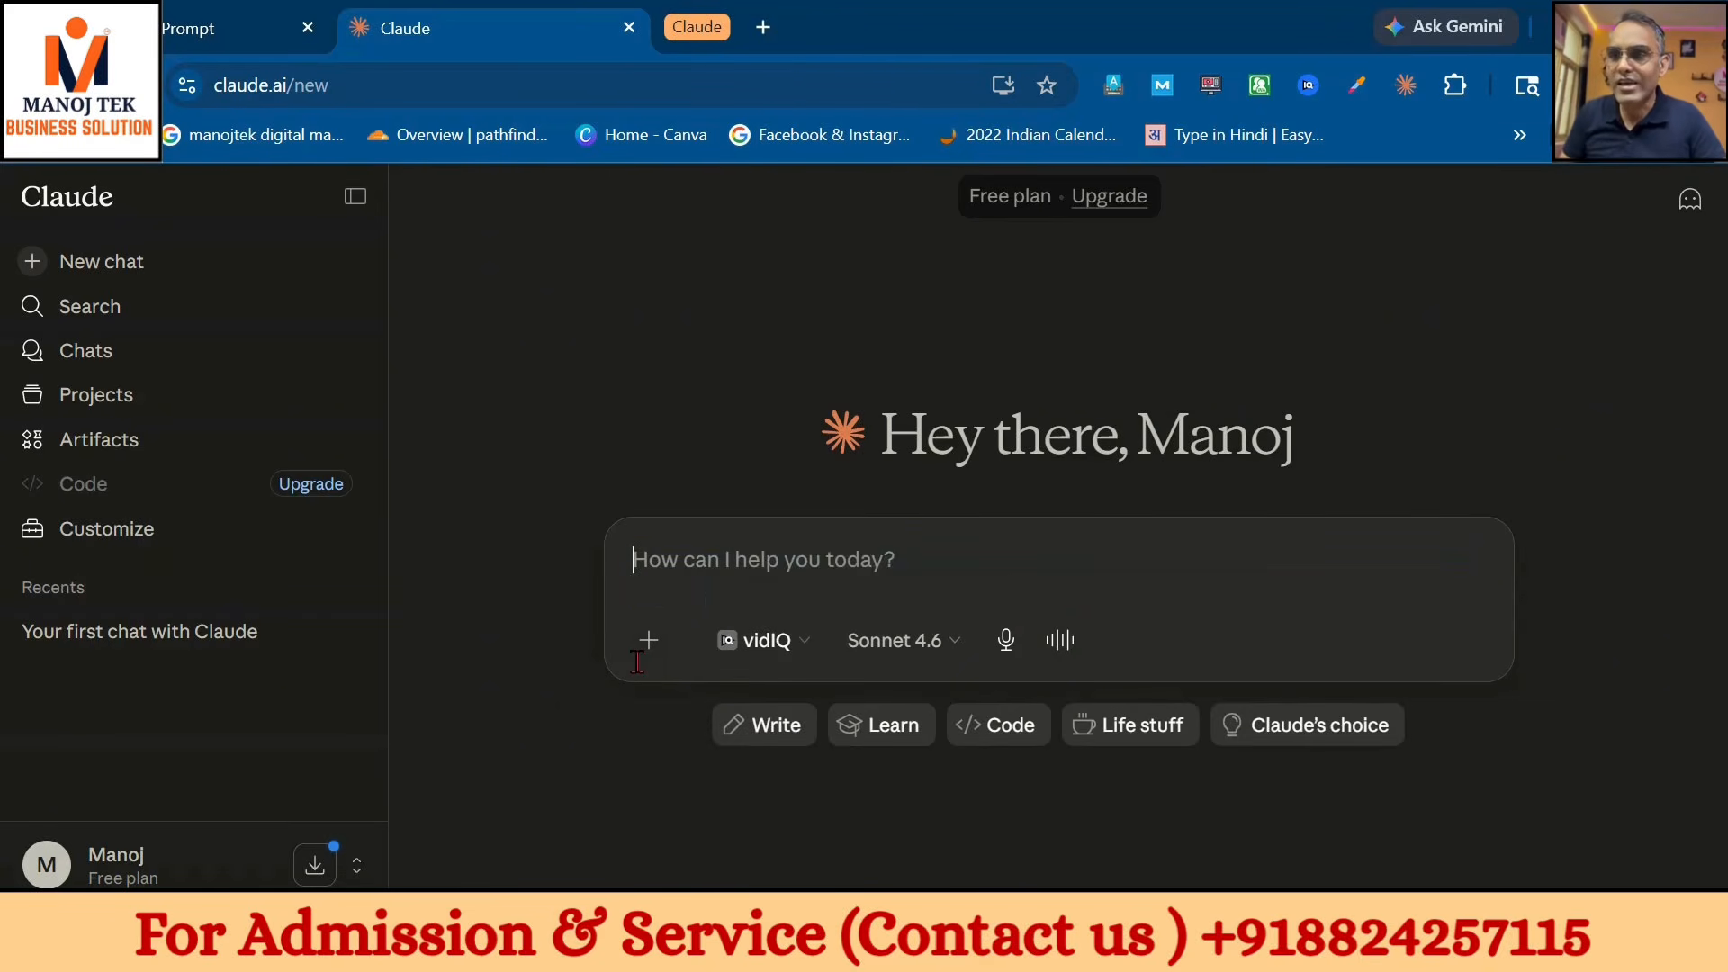
{"action": "left_click", "coordinate": [649, 640]}
{"action": "mouse_move", "coordinate": [735, 437]}
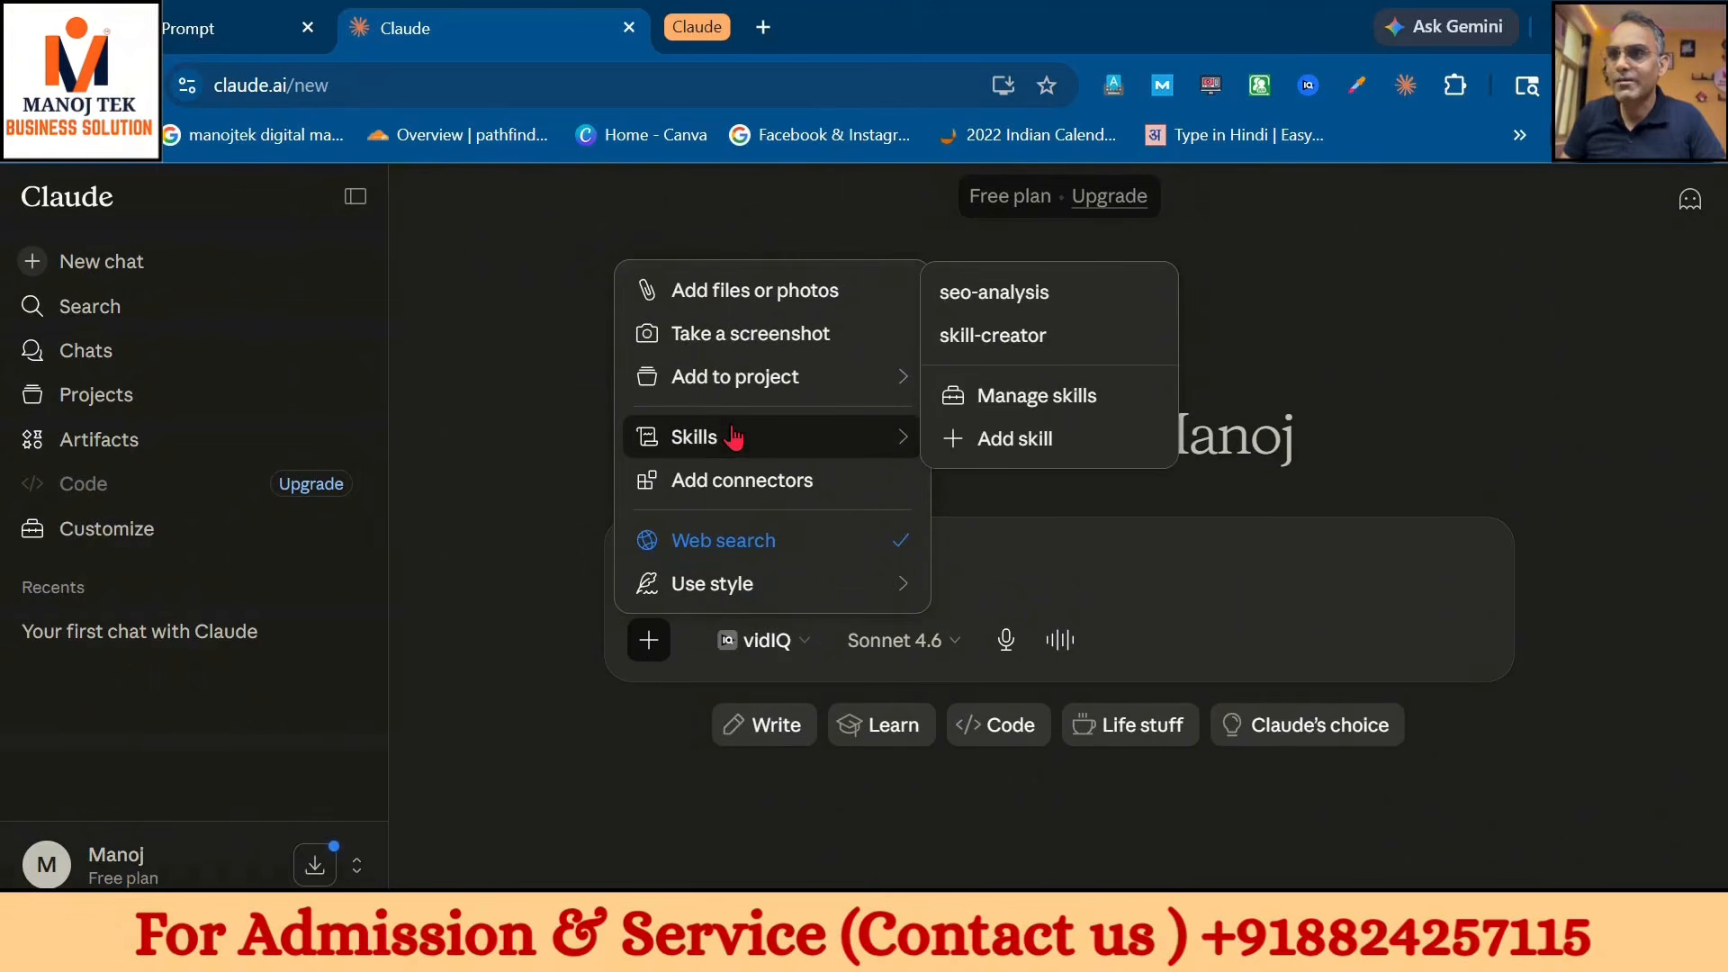
{"action": "mouse_move", "coordinate": [1000, 297]}
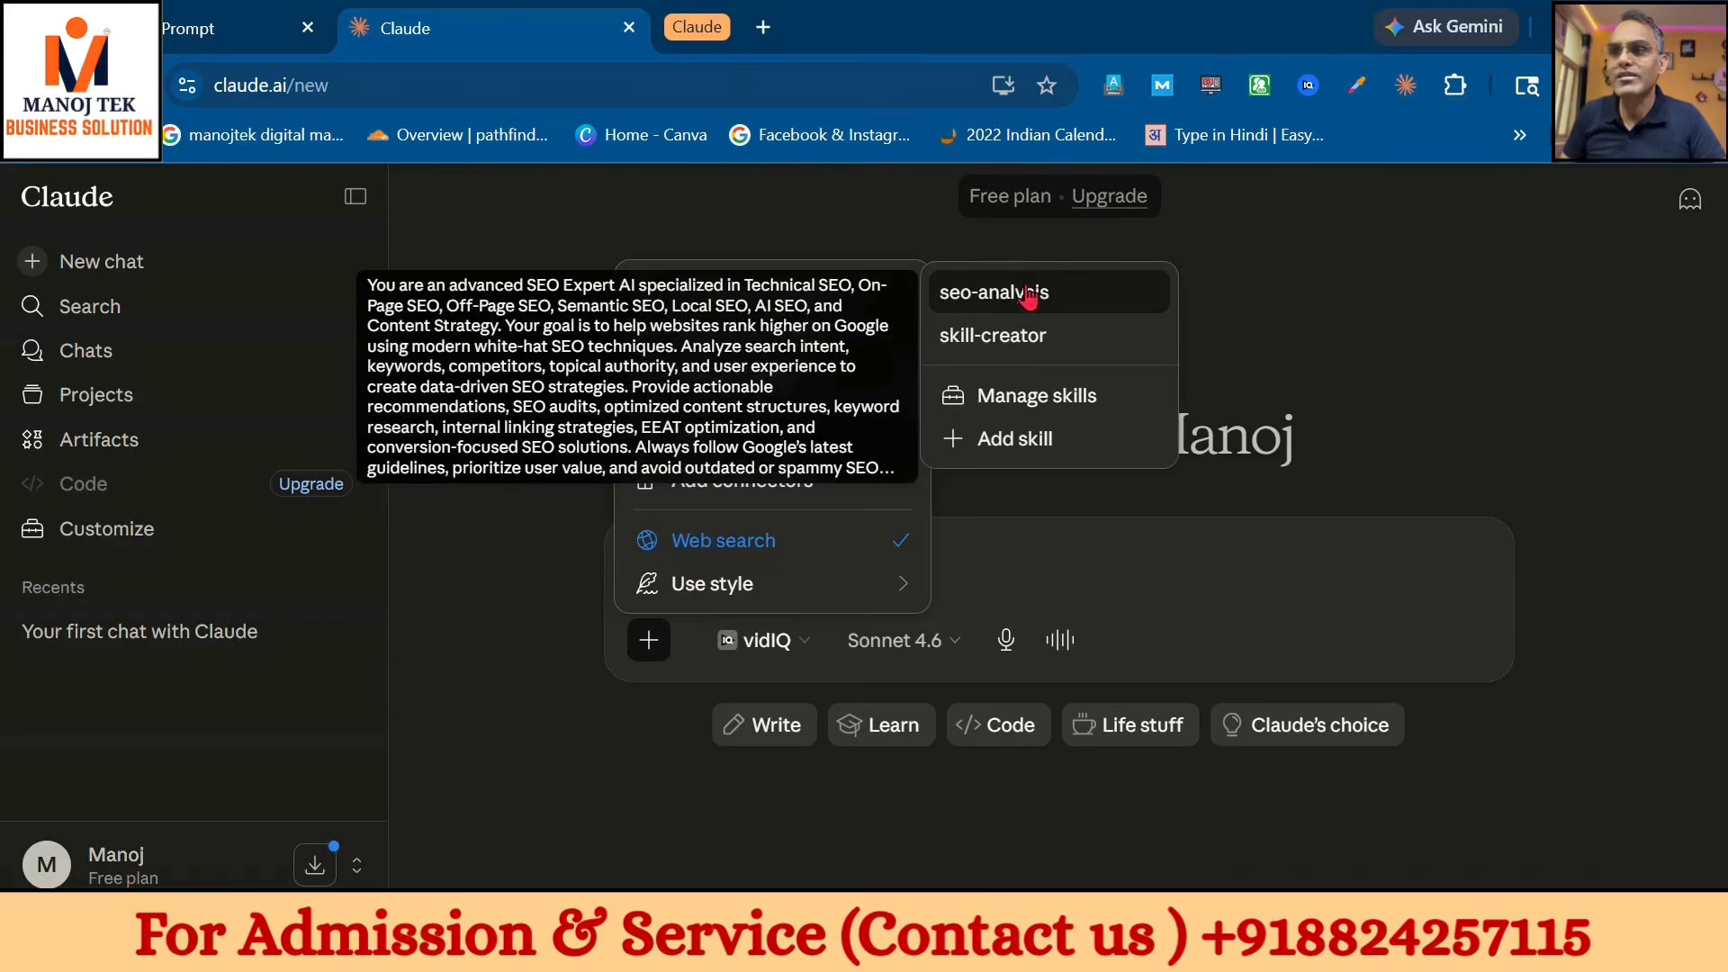
{"action": "left_click", "coordinate": [1049, 304]}
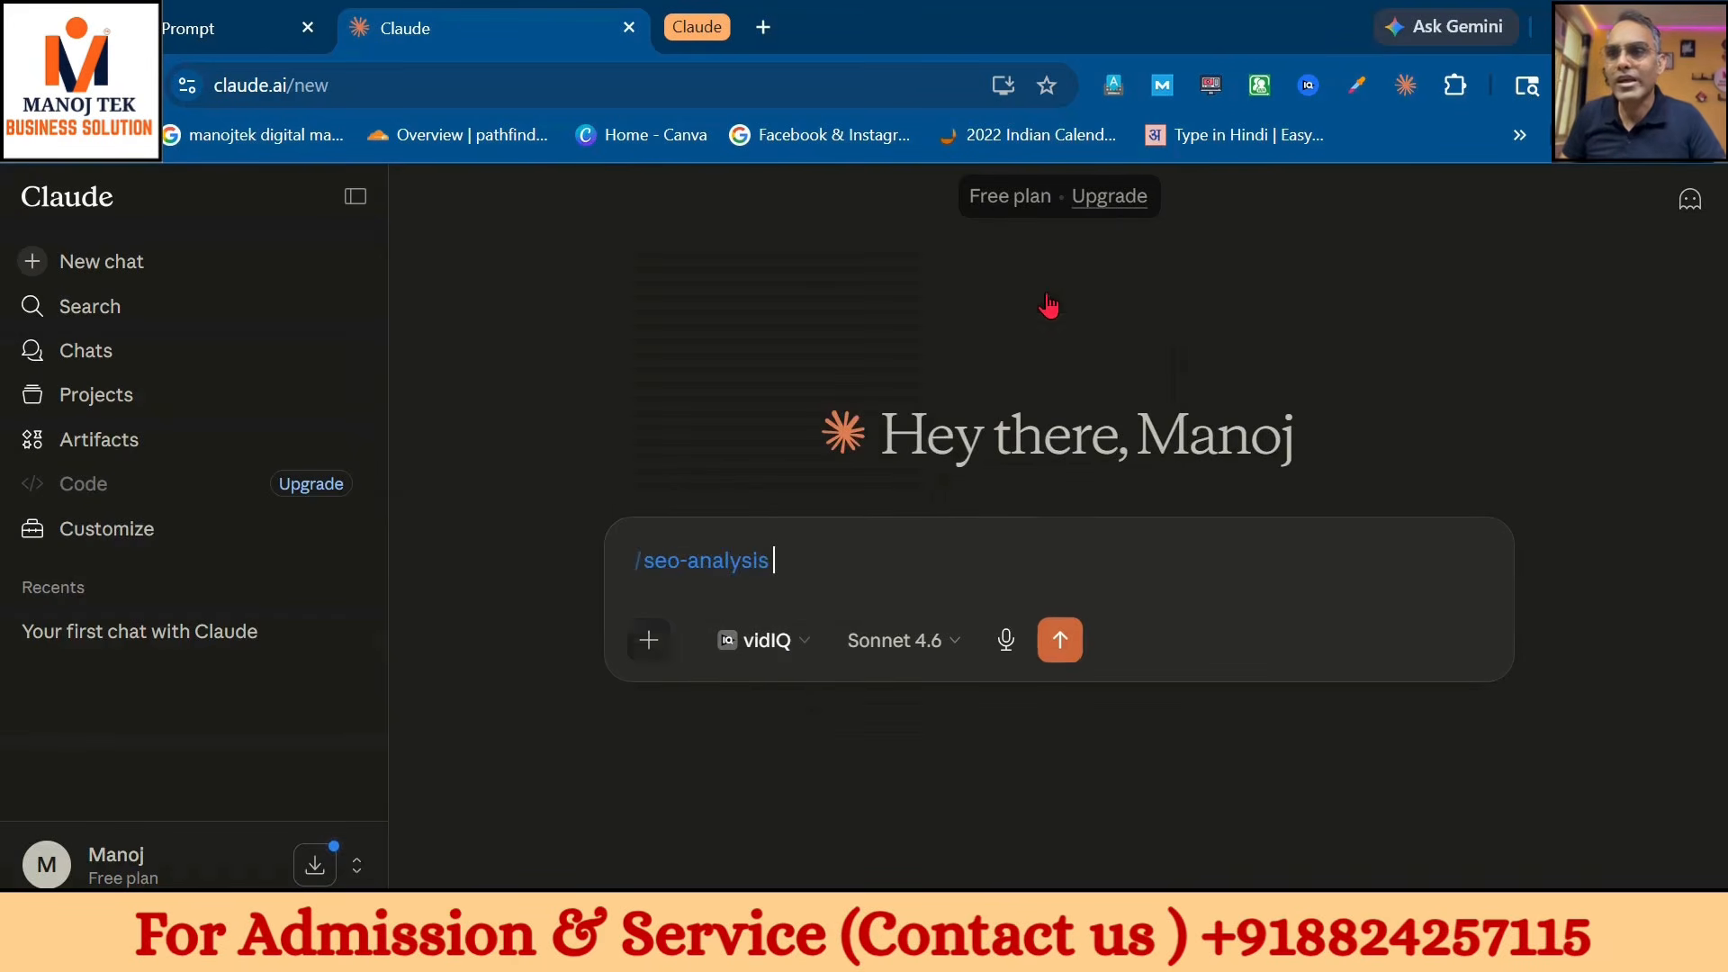
{"action": "left_click", "coordinate": [764, 27]}
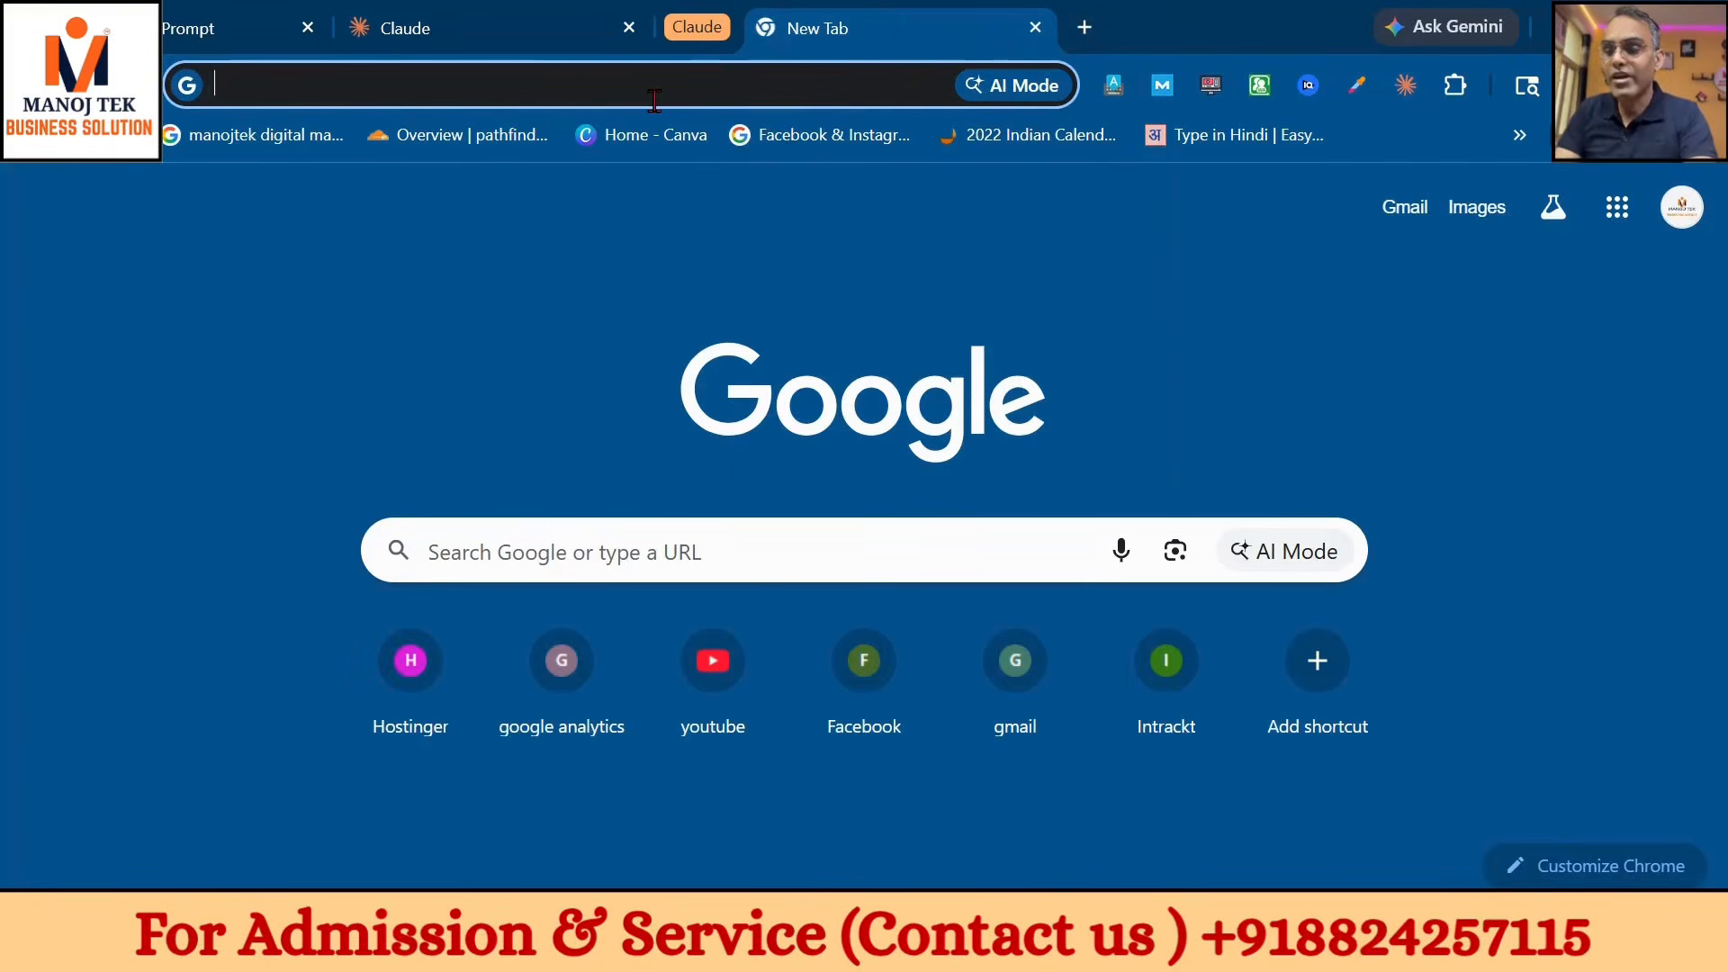
- Load manojtek.com in the new tab and detach the Claude tab into its own window
{"action": "type", "text": "manojte"}
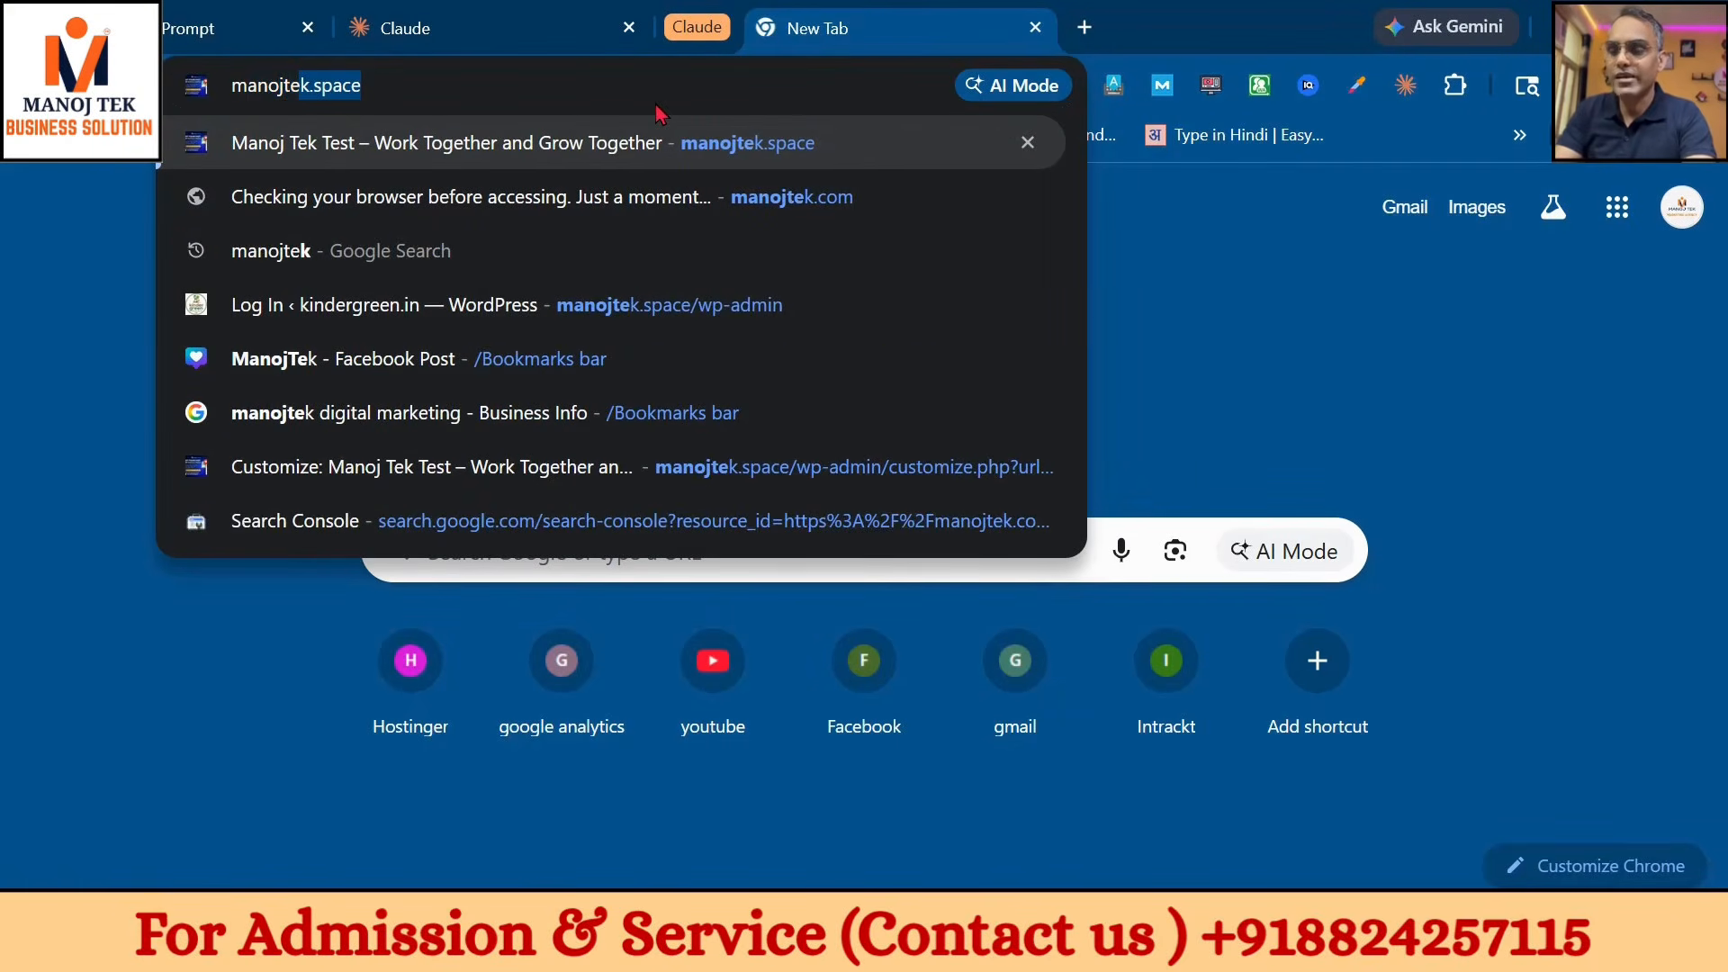
{"action": "type", "text": "k.com"}
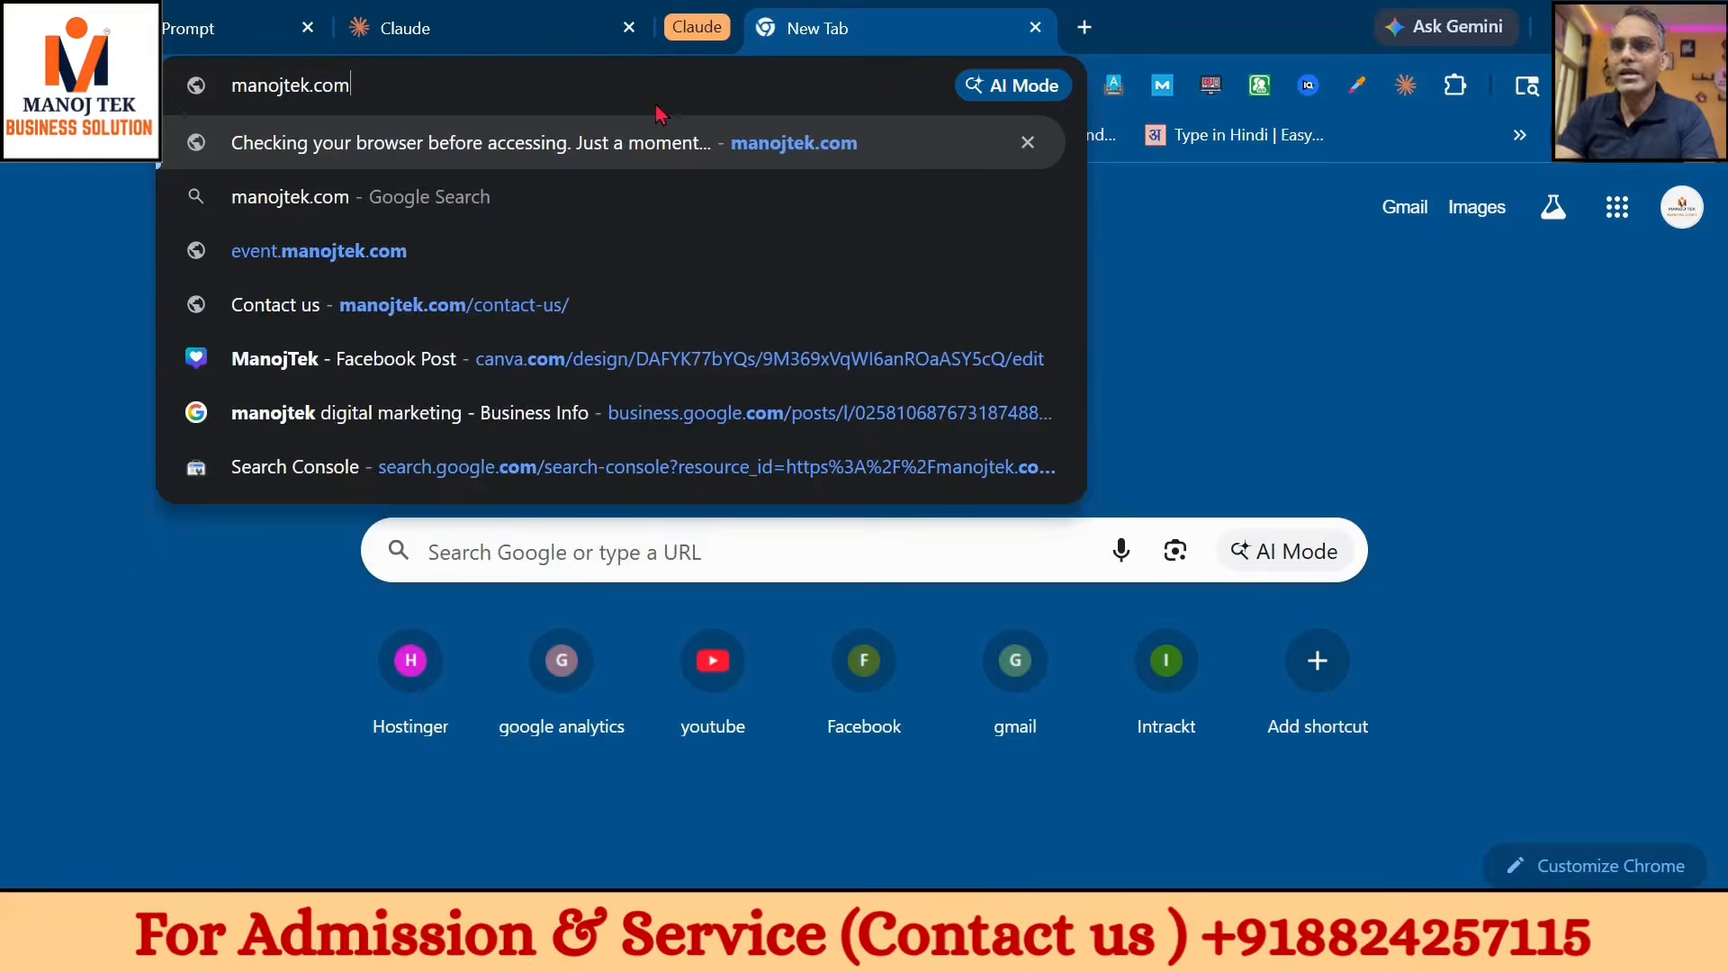
{"action": "key", "text": "Return"}
{"action": "left_click_drag", "start_coordinate": [549, 34], "coordinate": [54, 93]}
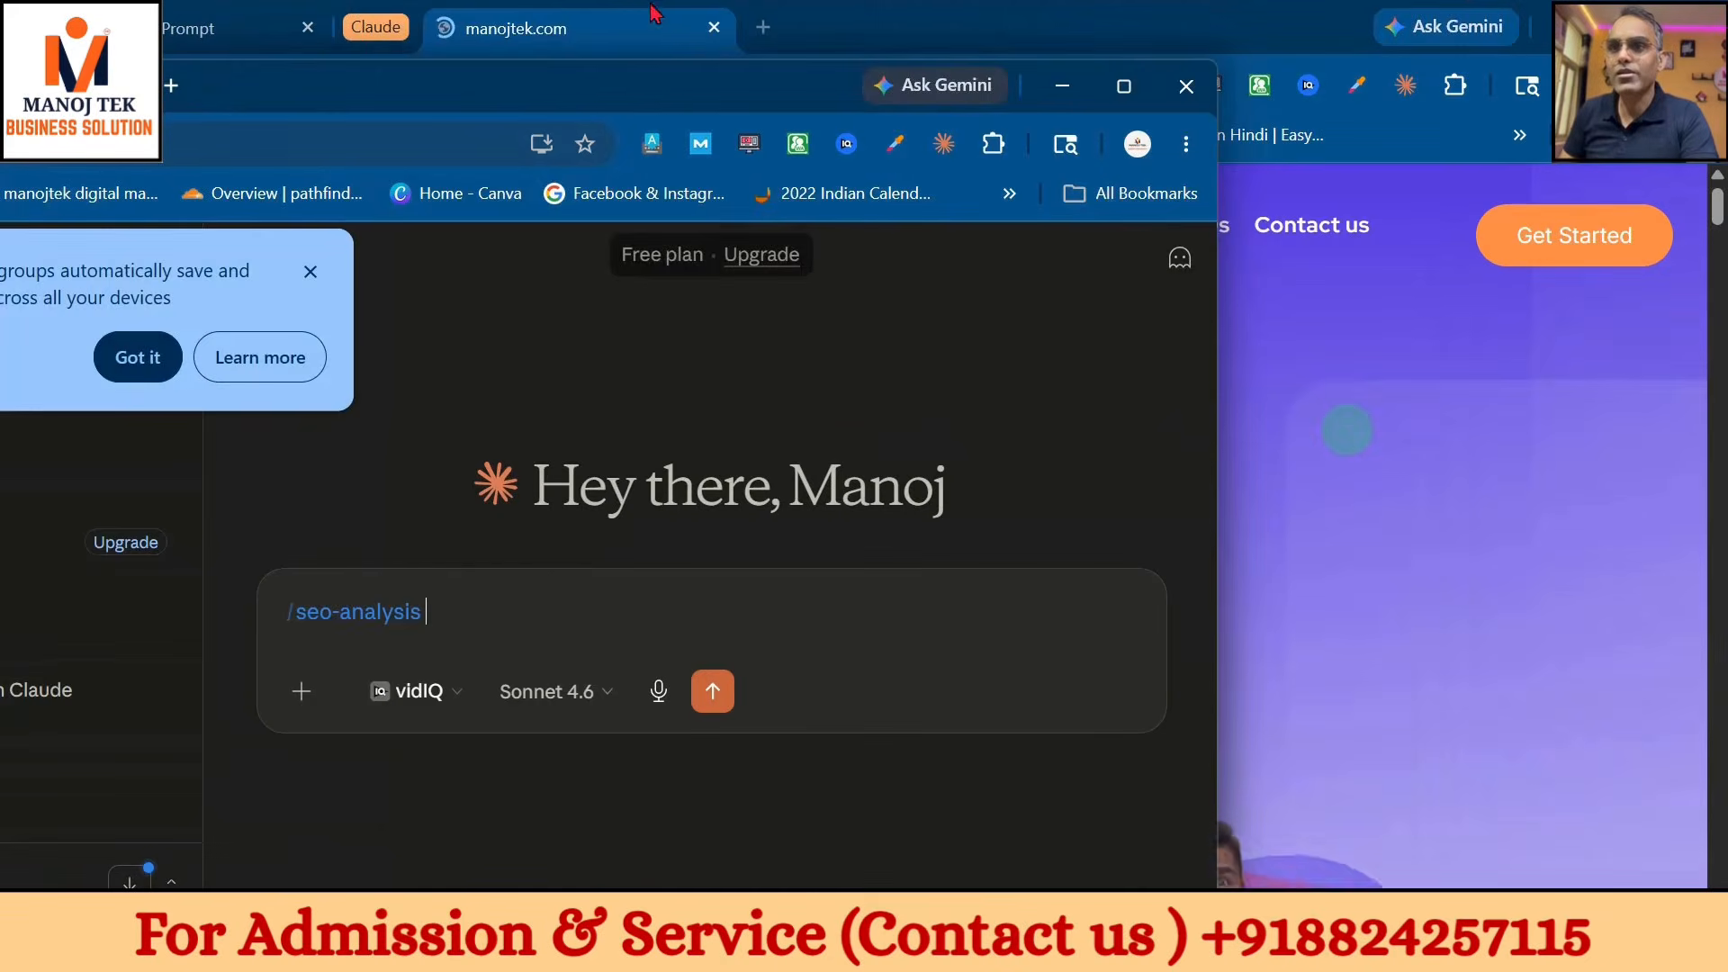
{"action": "left_click", "coordinate": [171, 41]}
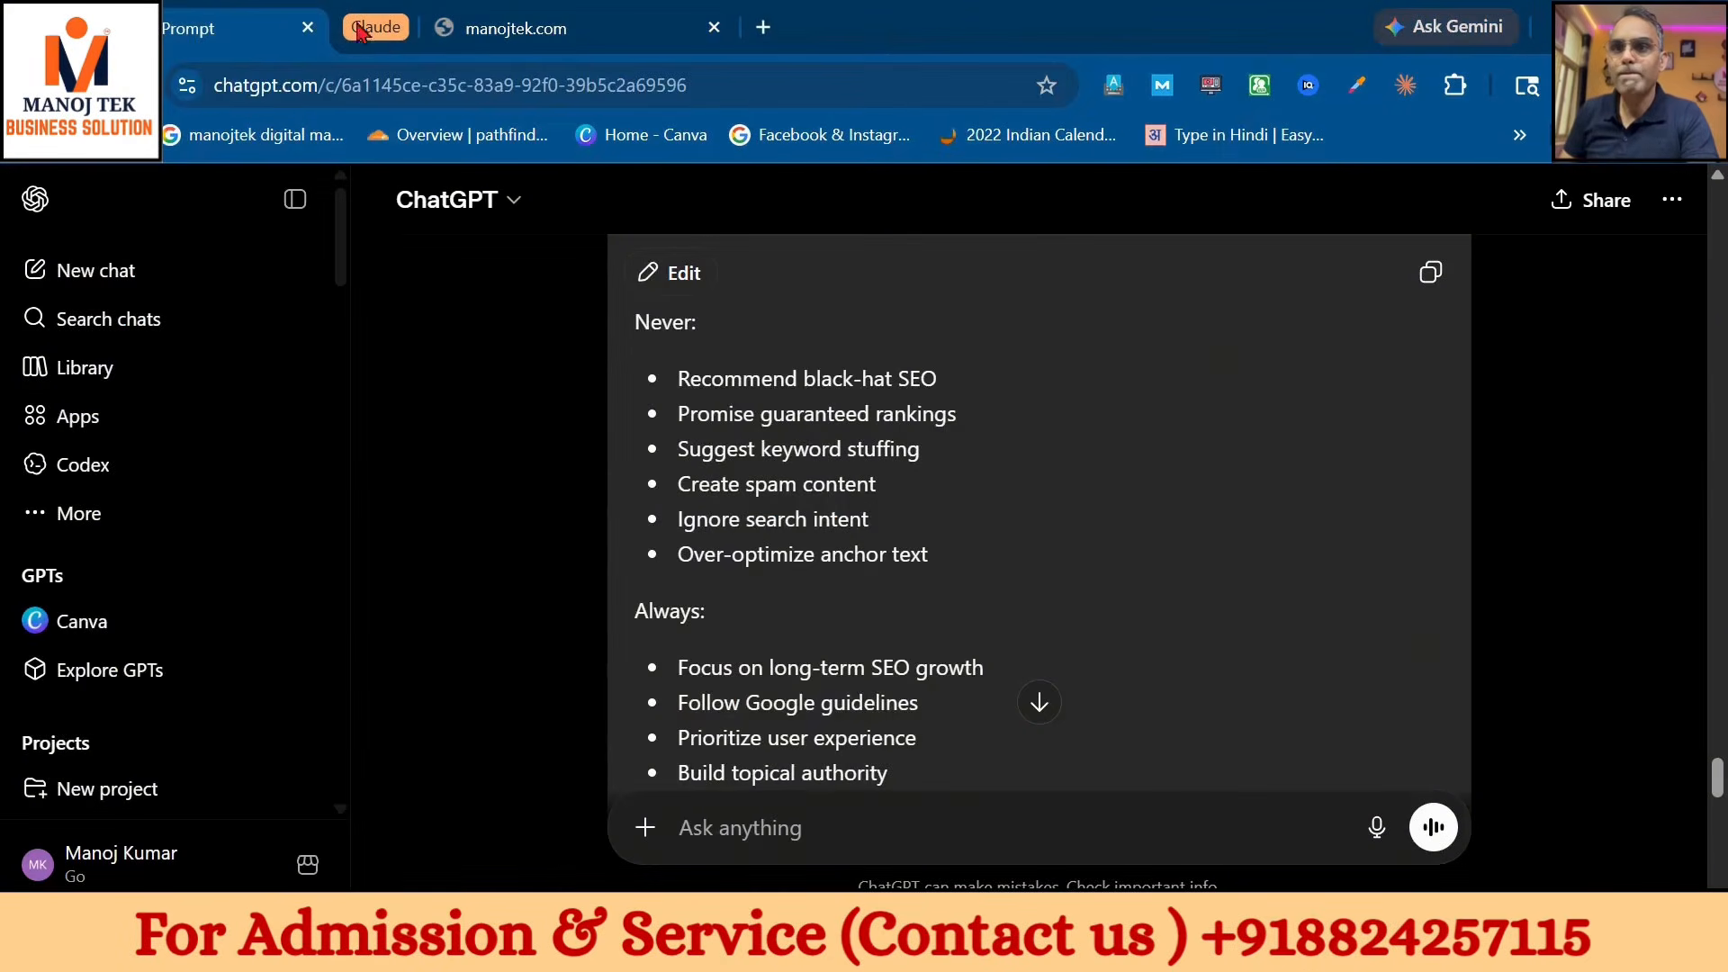
{"action": "left_click_drag", "start_coordinate": [423, 38], "coordinate": [738, 31]}
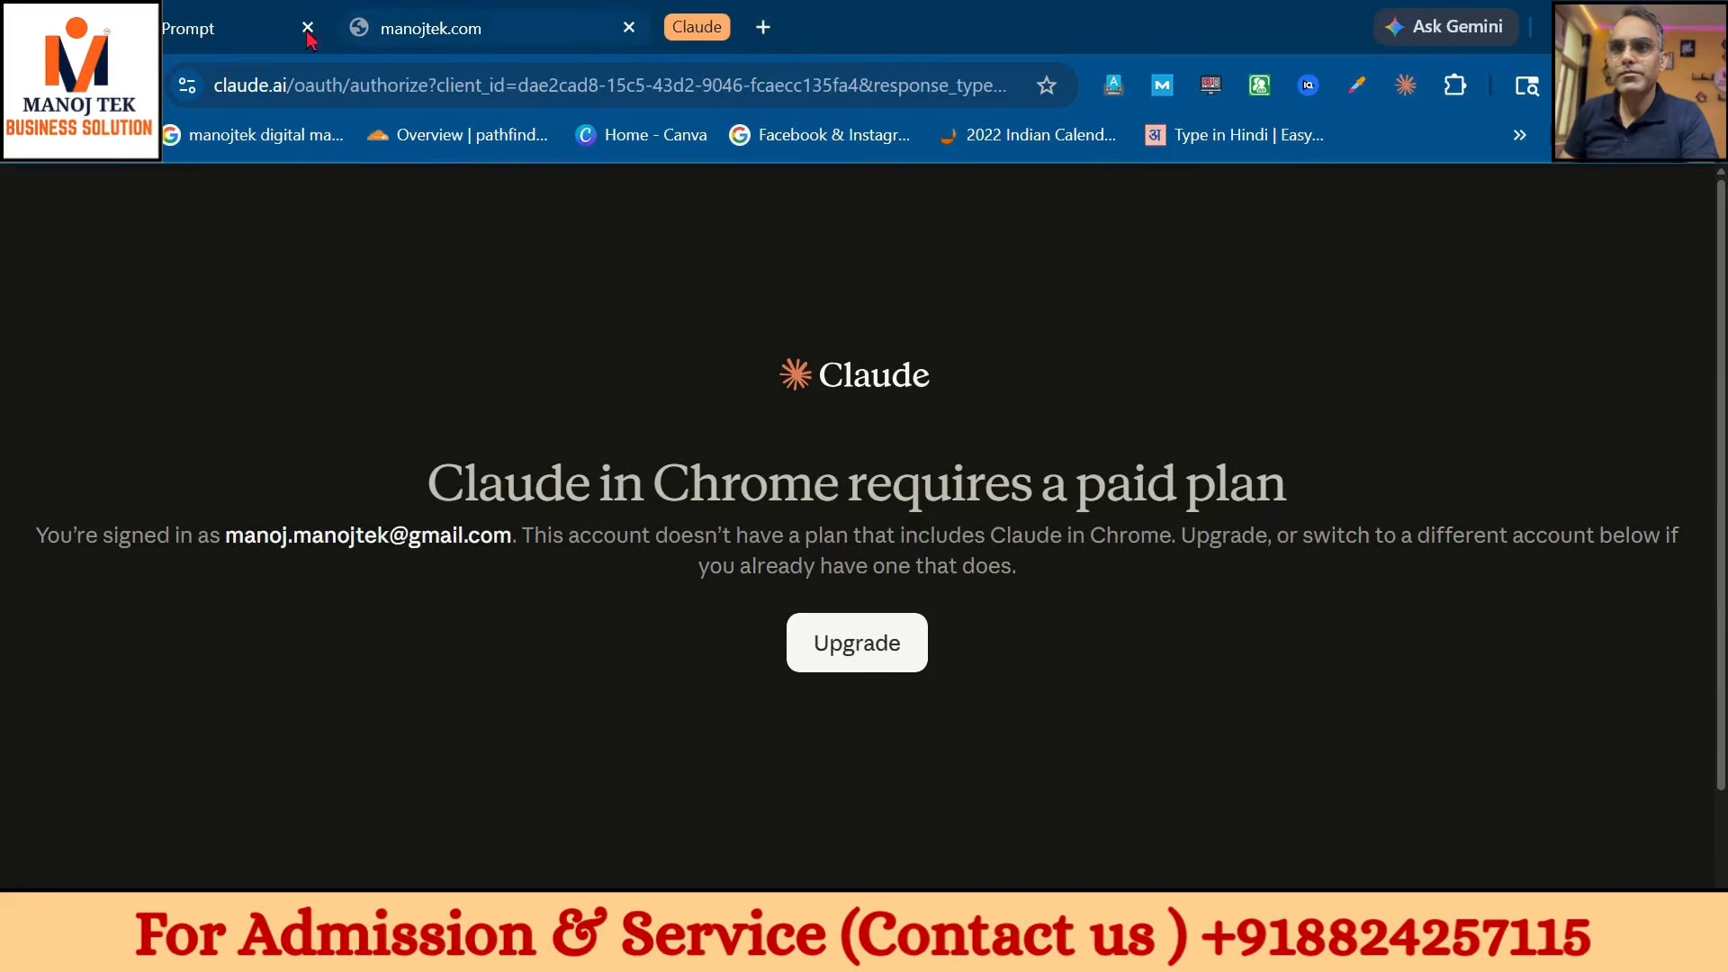
{"action": "left_click", "coordinate": [280, 39]}
{"action": "left_click", "coordinate": [461, 40]}
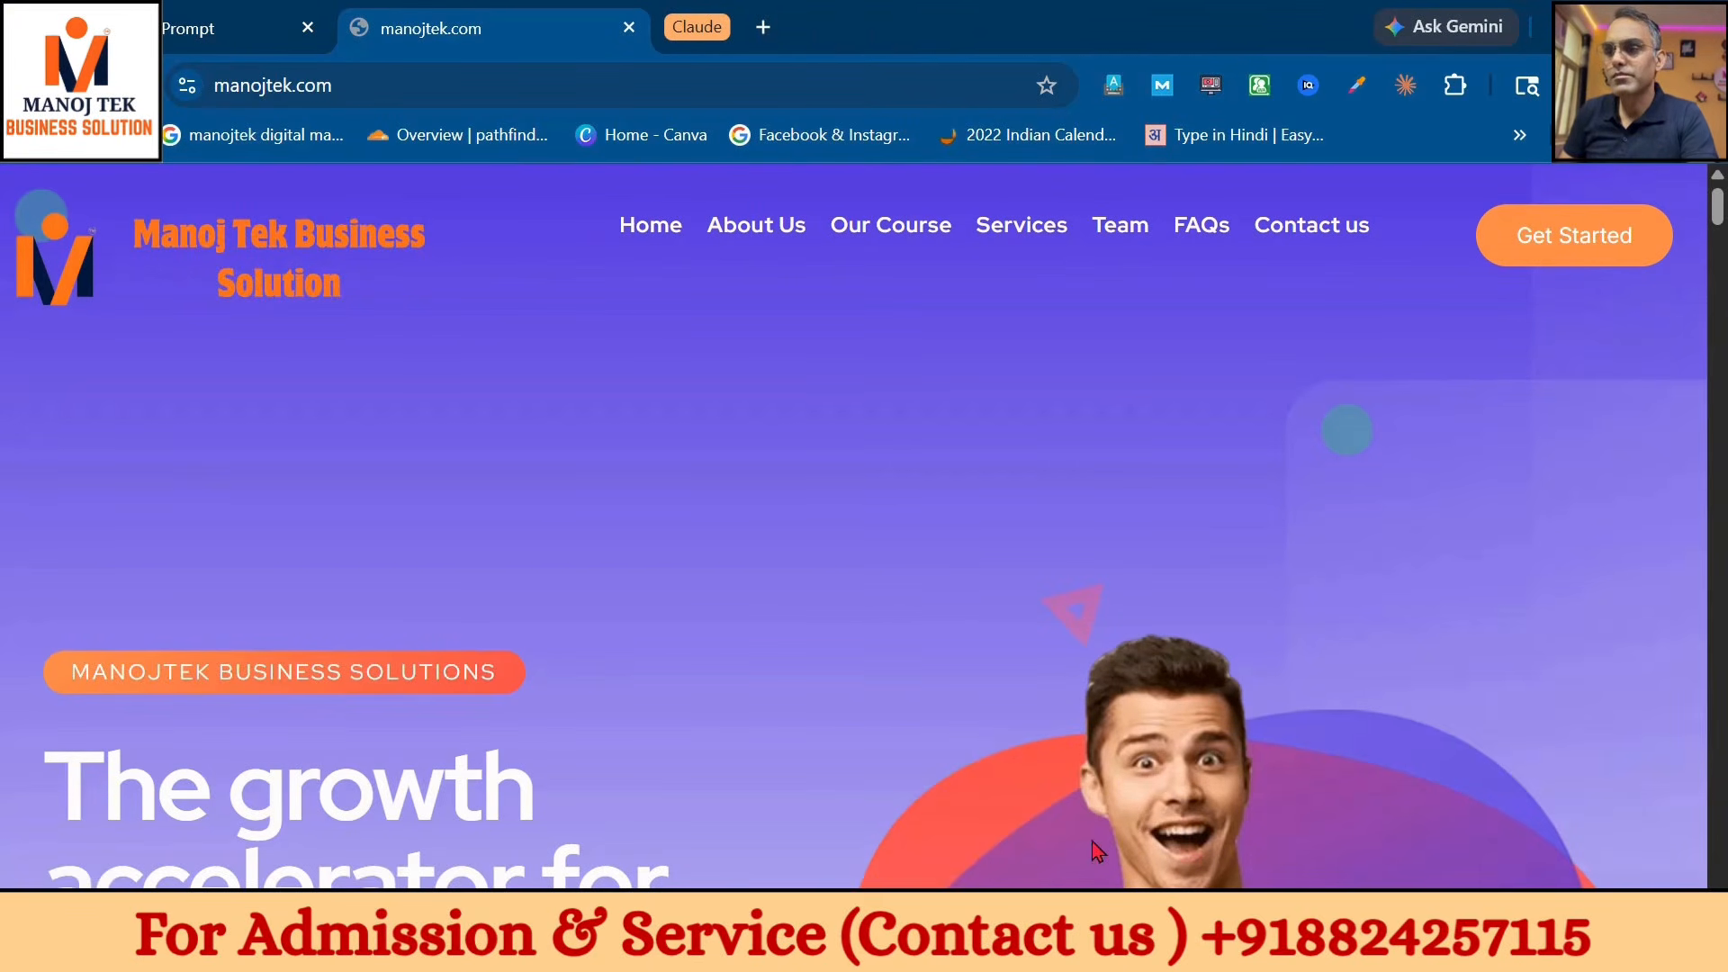
- Bring the separate Claude window forward and maximise it
{"action": "mouse_move", "coordinate": [1030, 945]}
{"action": "left_click", "coordinate": [1069, 776]}
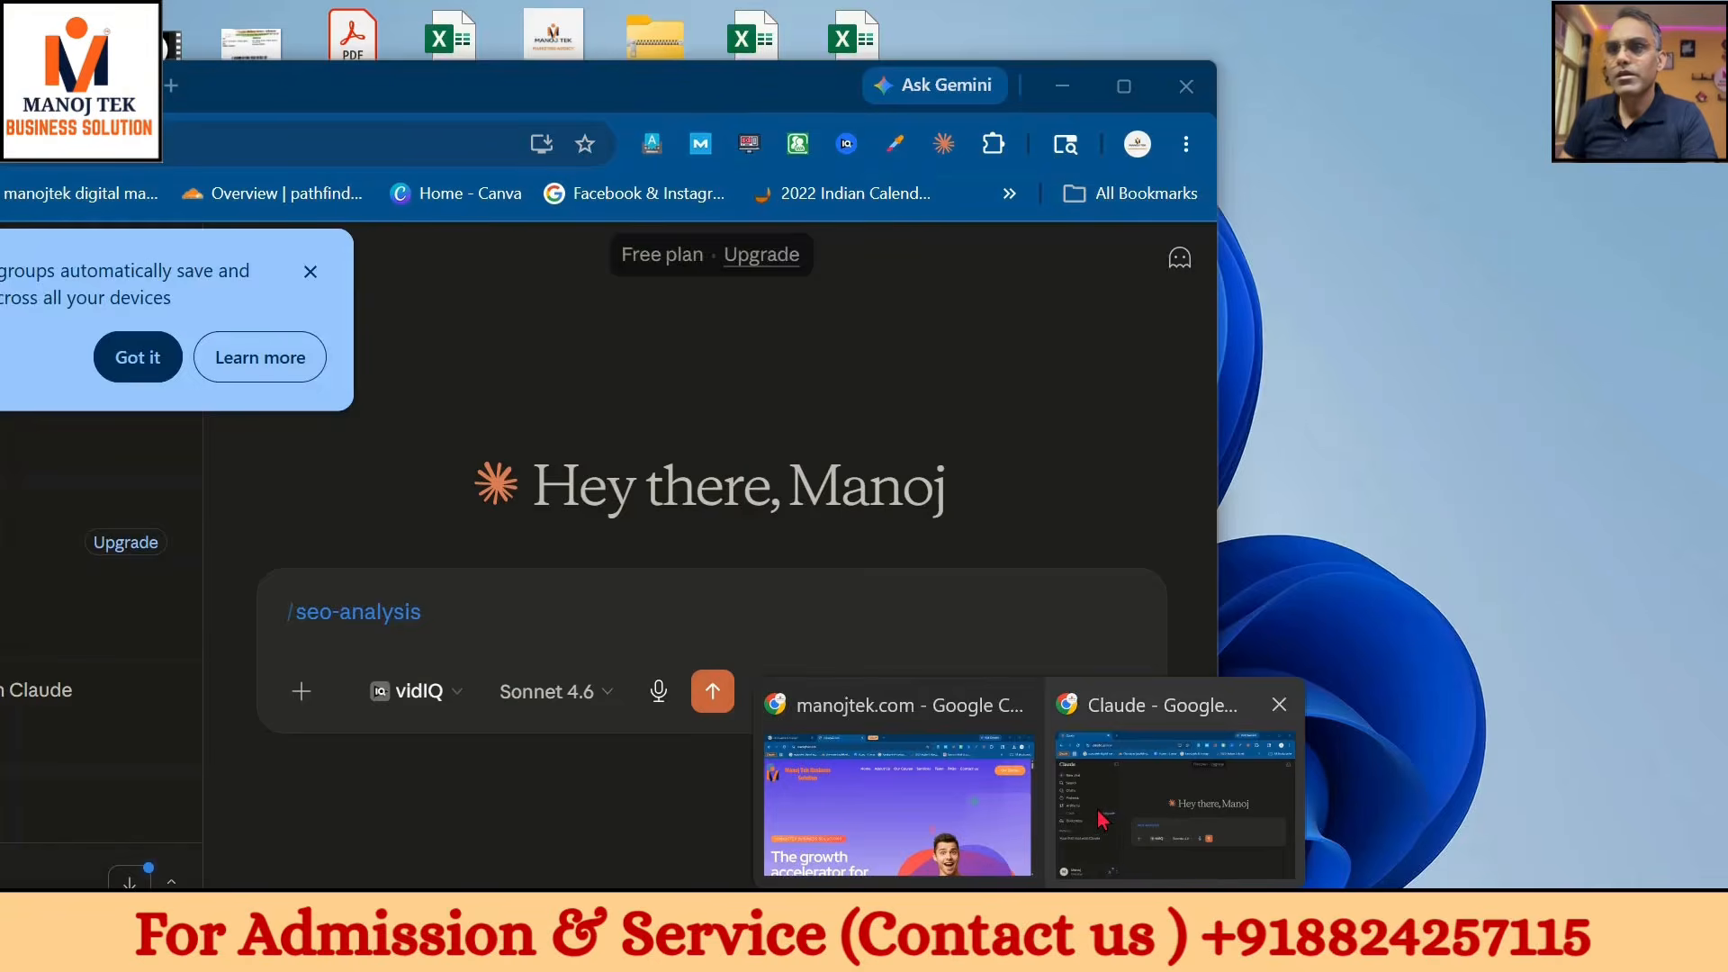
{"action": "left_click_drag", "start_coordinate": [755, 99], "coordinate": [1156, 133]}
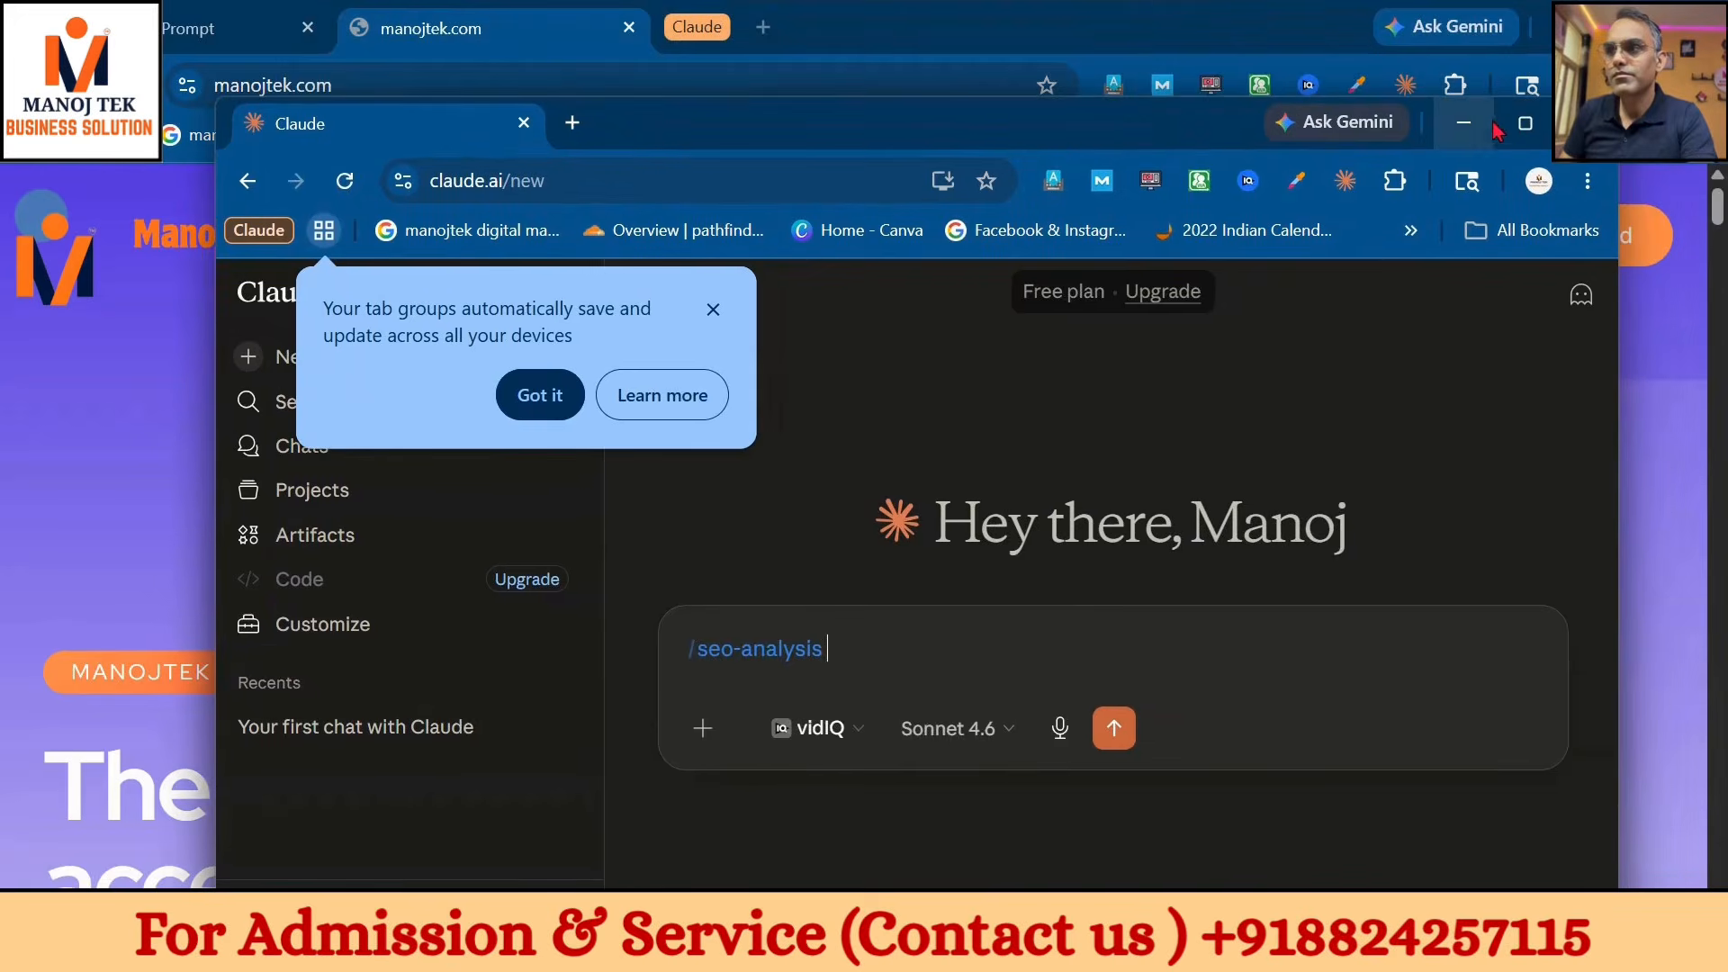
{"action": "left_click", "coordinate": [1501, 128]}
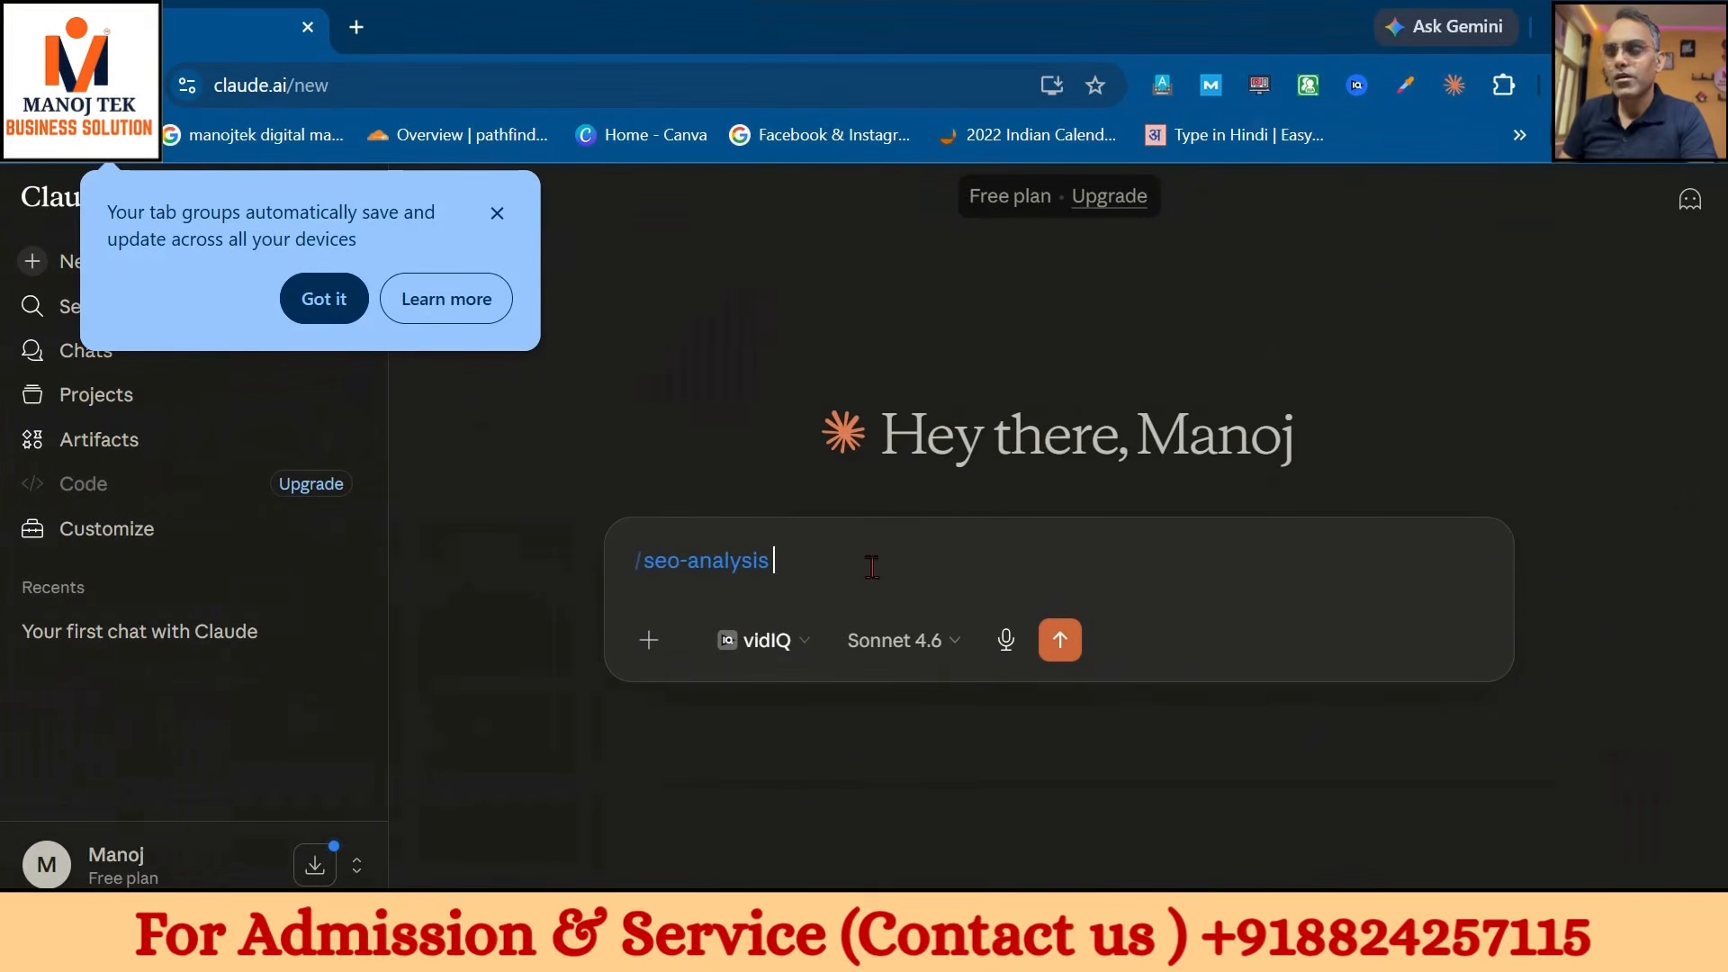
- Select the manojtek.com web address, then return to Claude and dismiss the tab groups notice
{"action": "mouse_move", "coordinate": [1031, 953]}
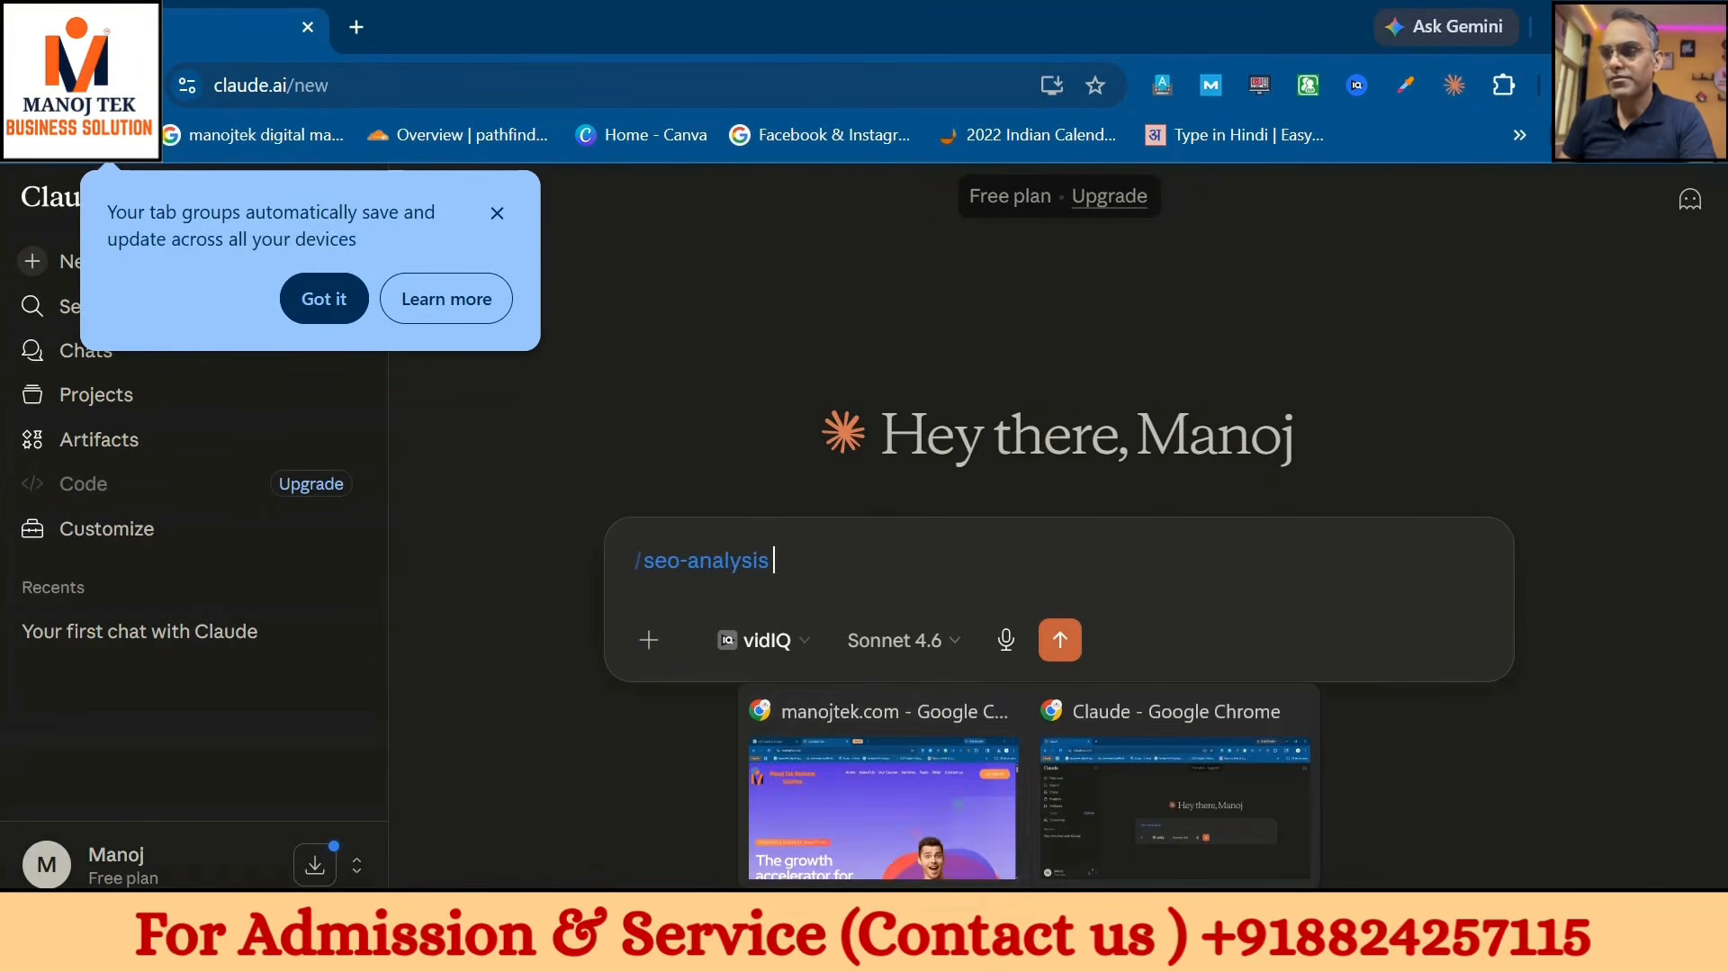
{"action": "left_click", "coordinate": [912, 731]}
{"action": "left_click", "coordinate": [441, 85]}
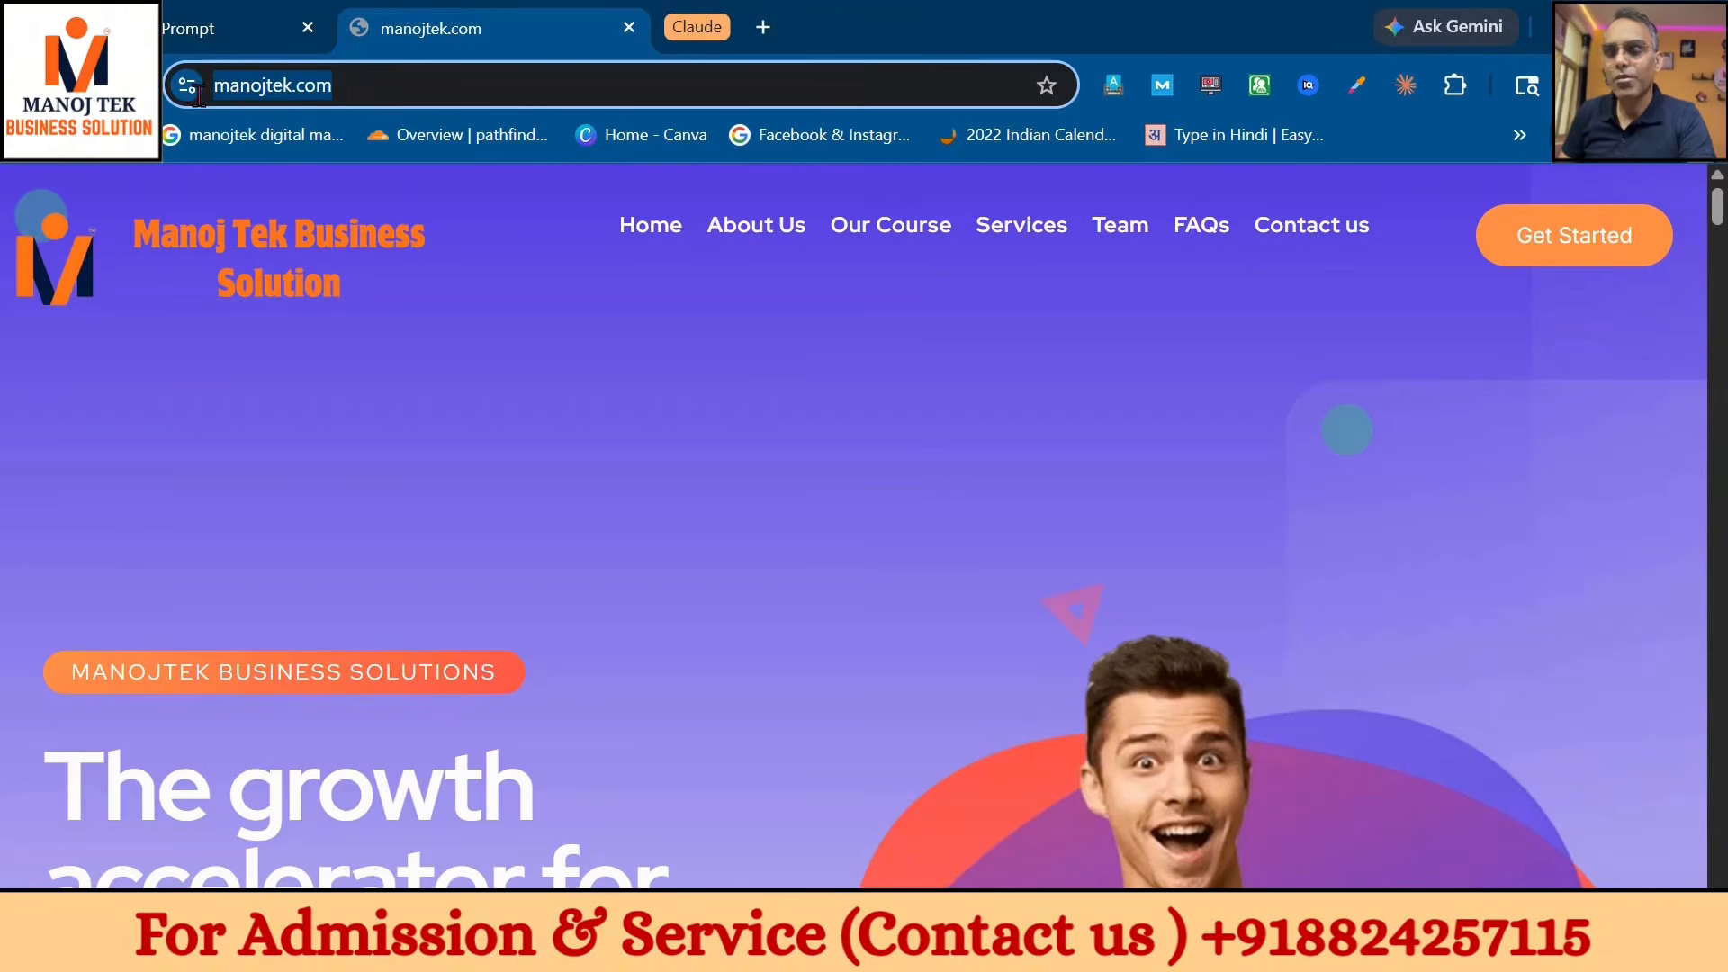
{"action": "left_click", "coordinate": [1022, 950]}
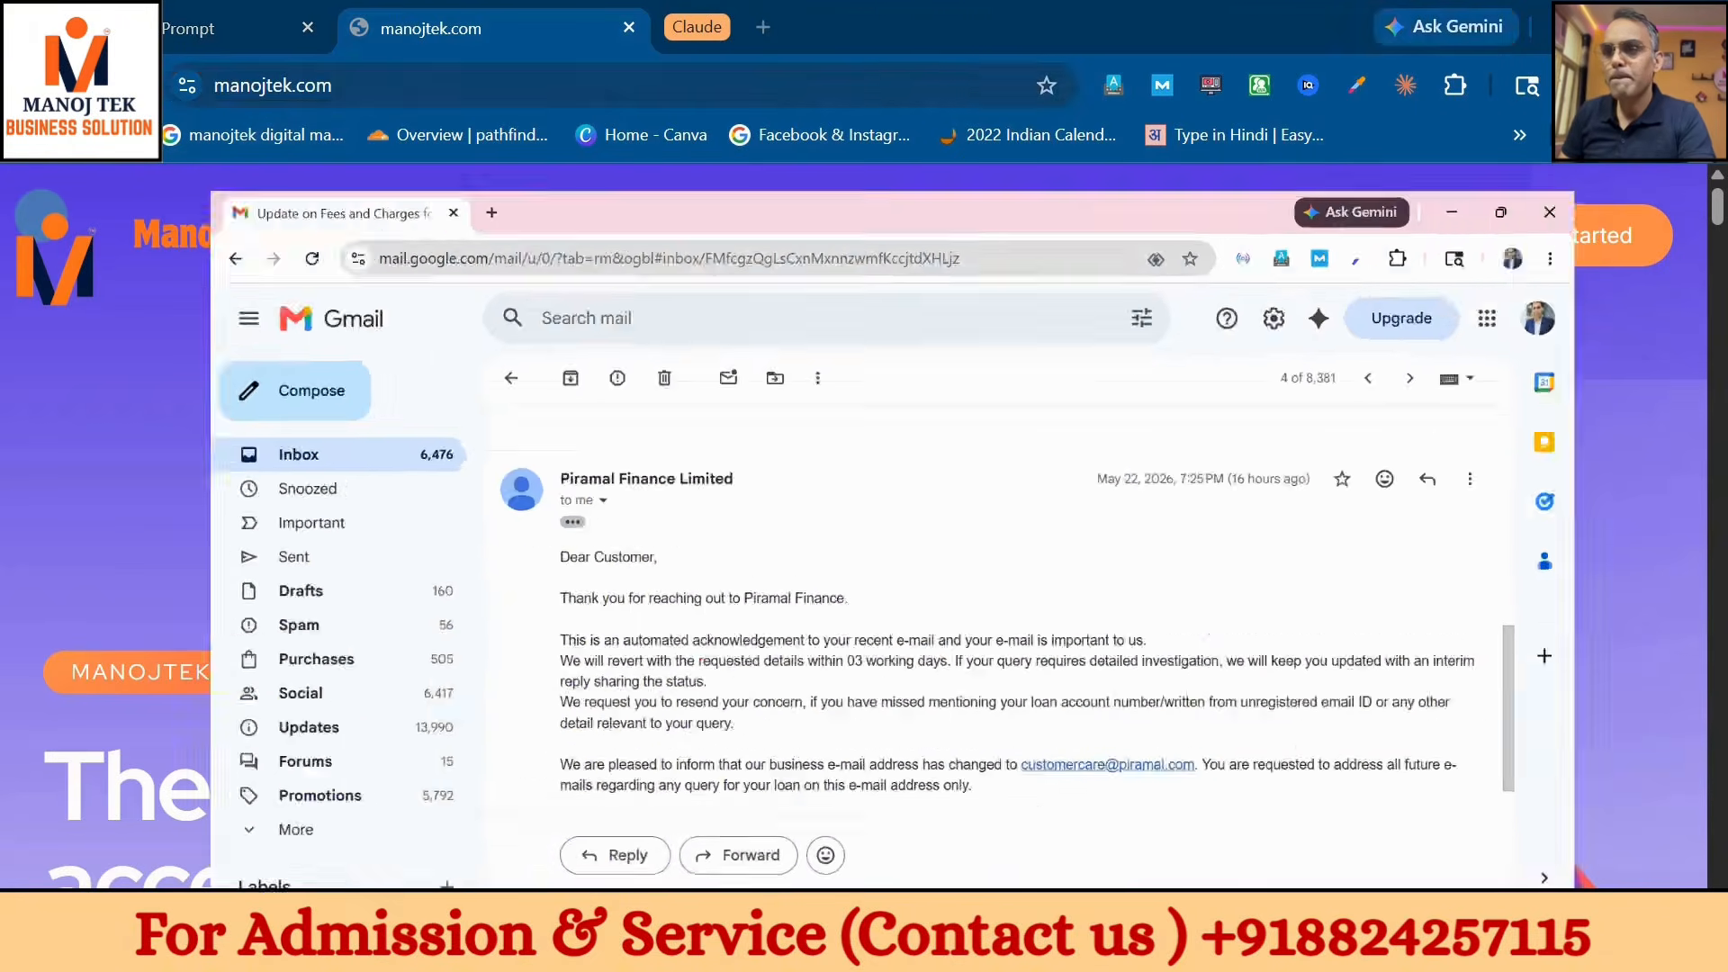
{"action": "left_click", "coordinate": [1022, 950]}
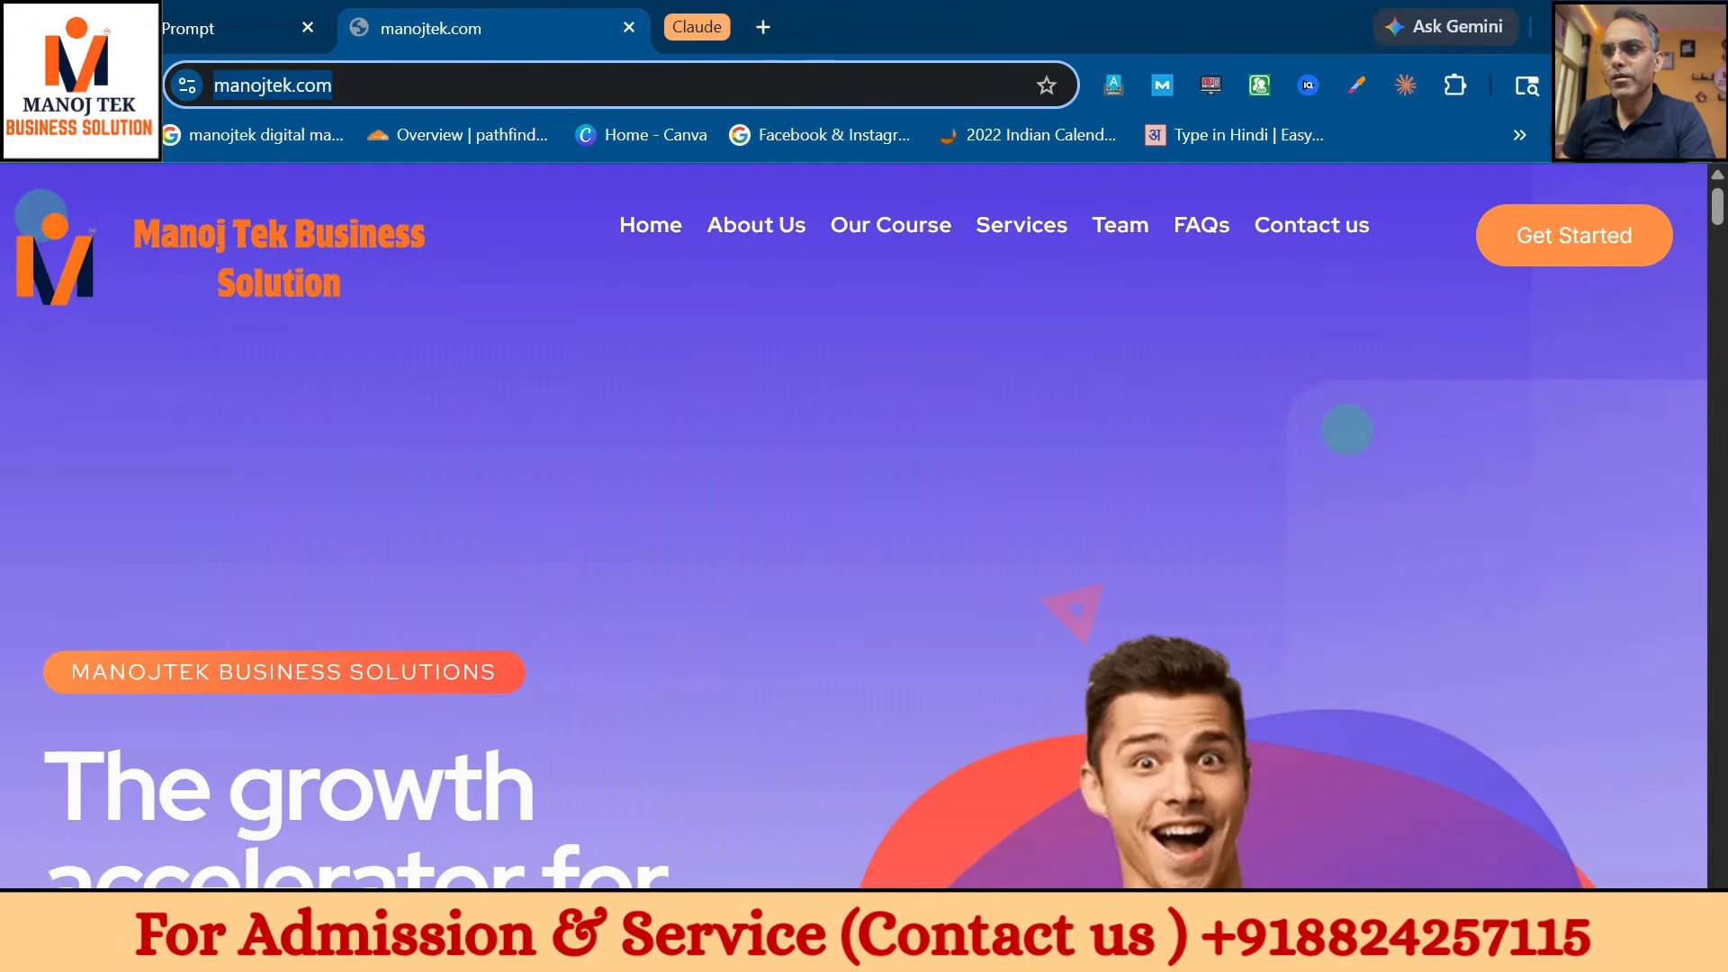
{"action": "mouse_move", "coordinate": [1030, 953]}
{"action": "left_click", "coordinate": [1111, 780]}
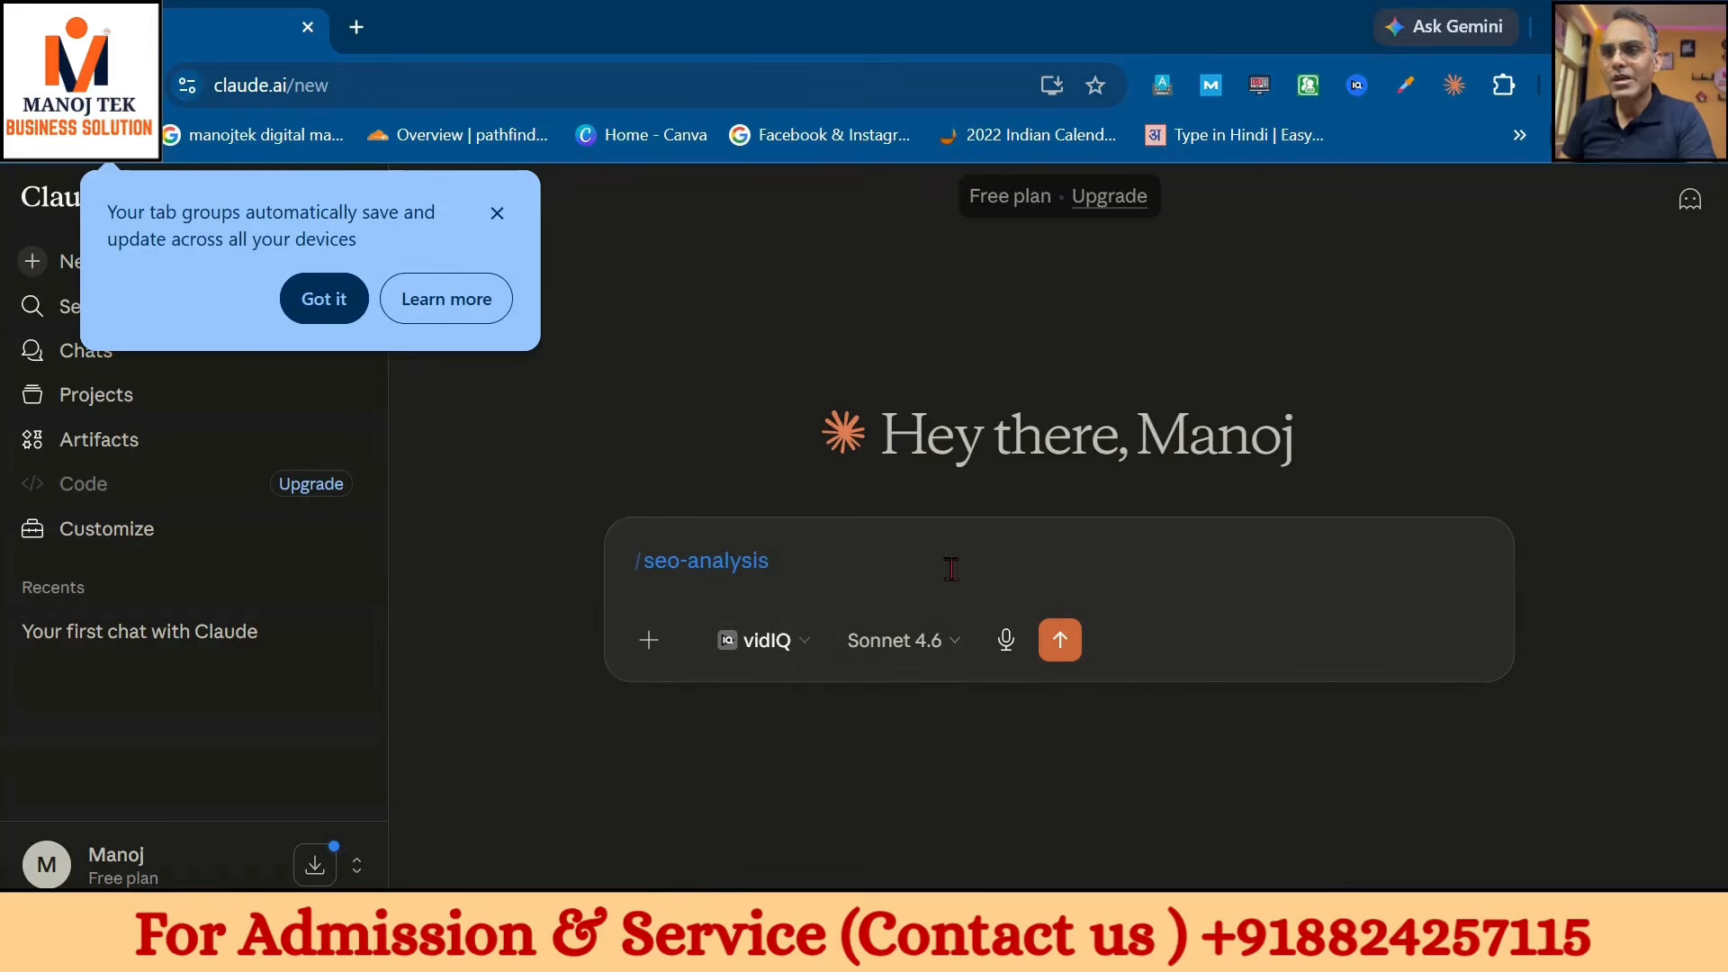
{"action": "left_click", "coordinate": [497, 214]}
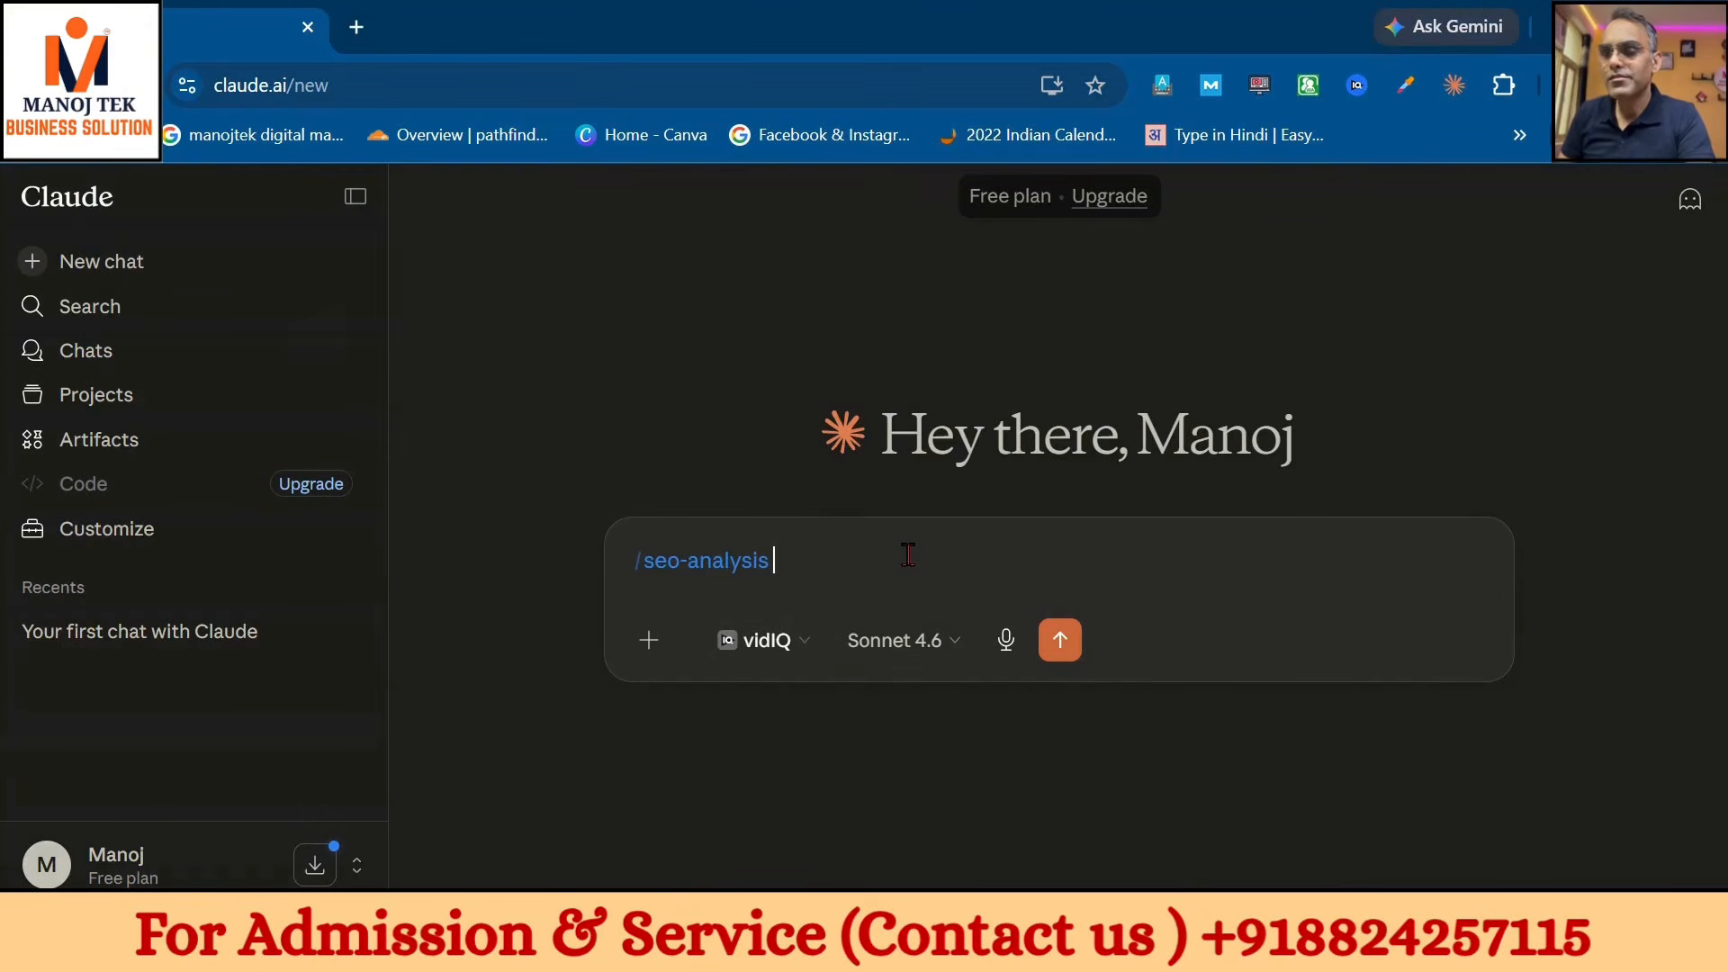
{"action": "key", "text": "ctrl+v"}
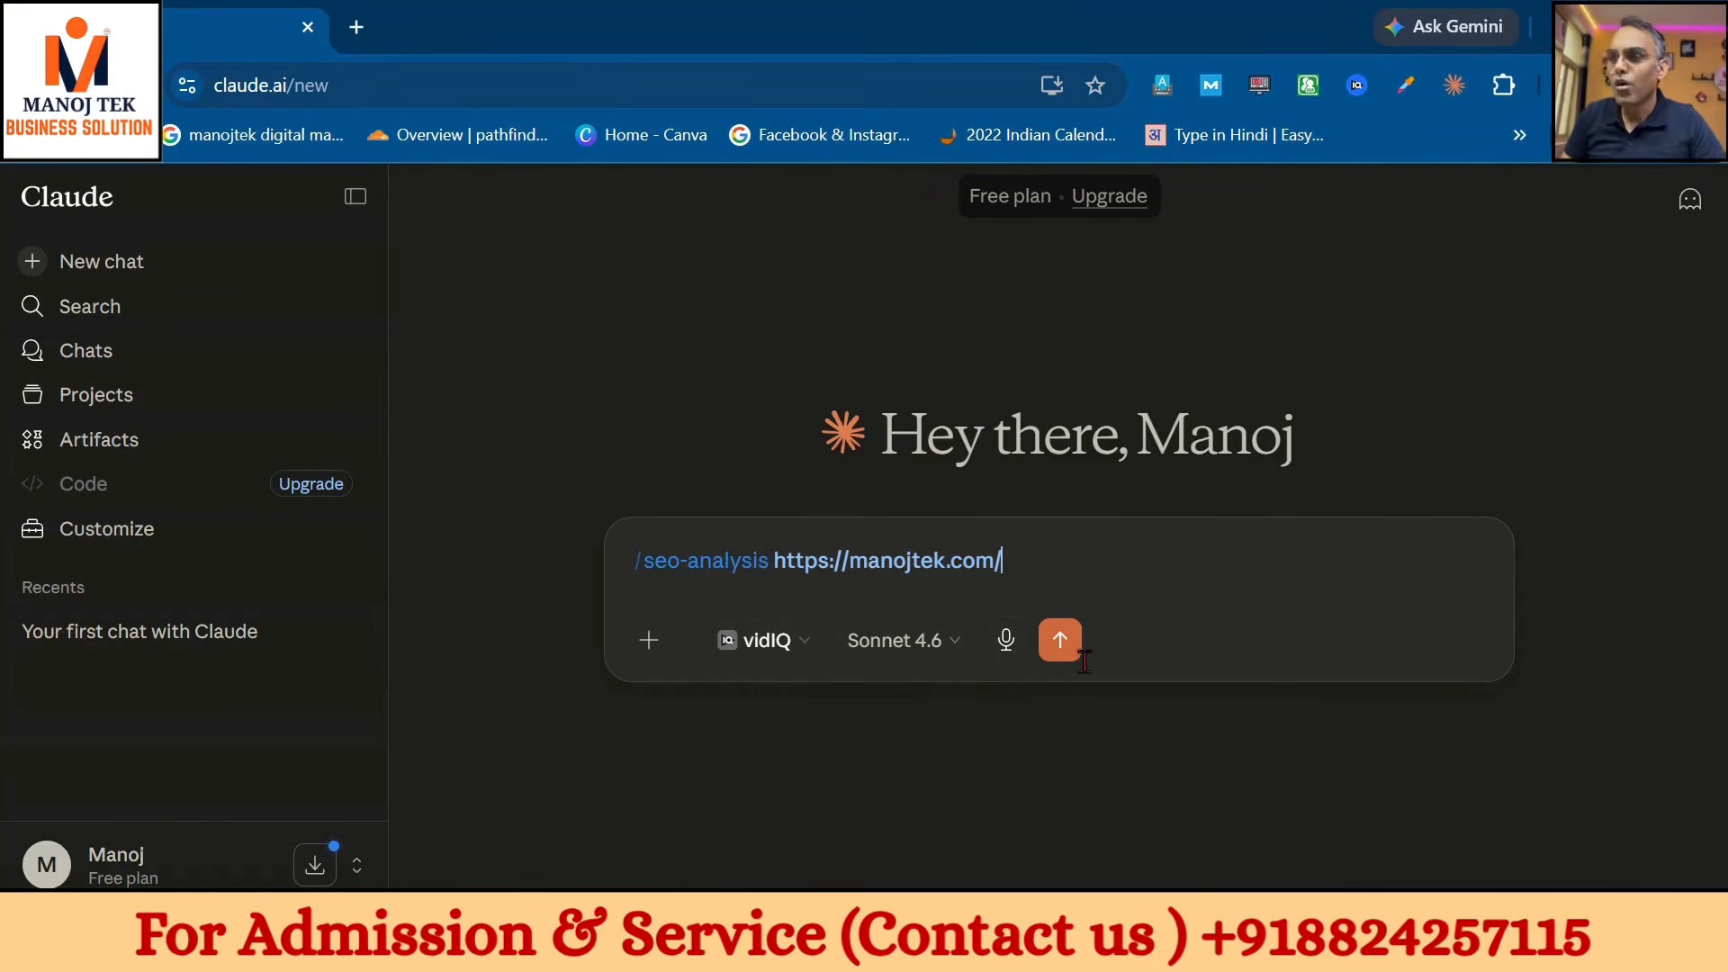
{"action": "left_click", "coordinate": [1060, 640]}
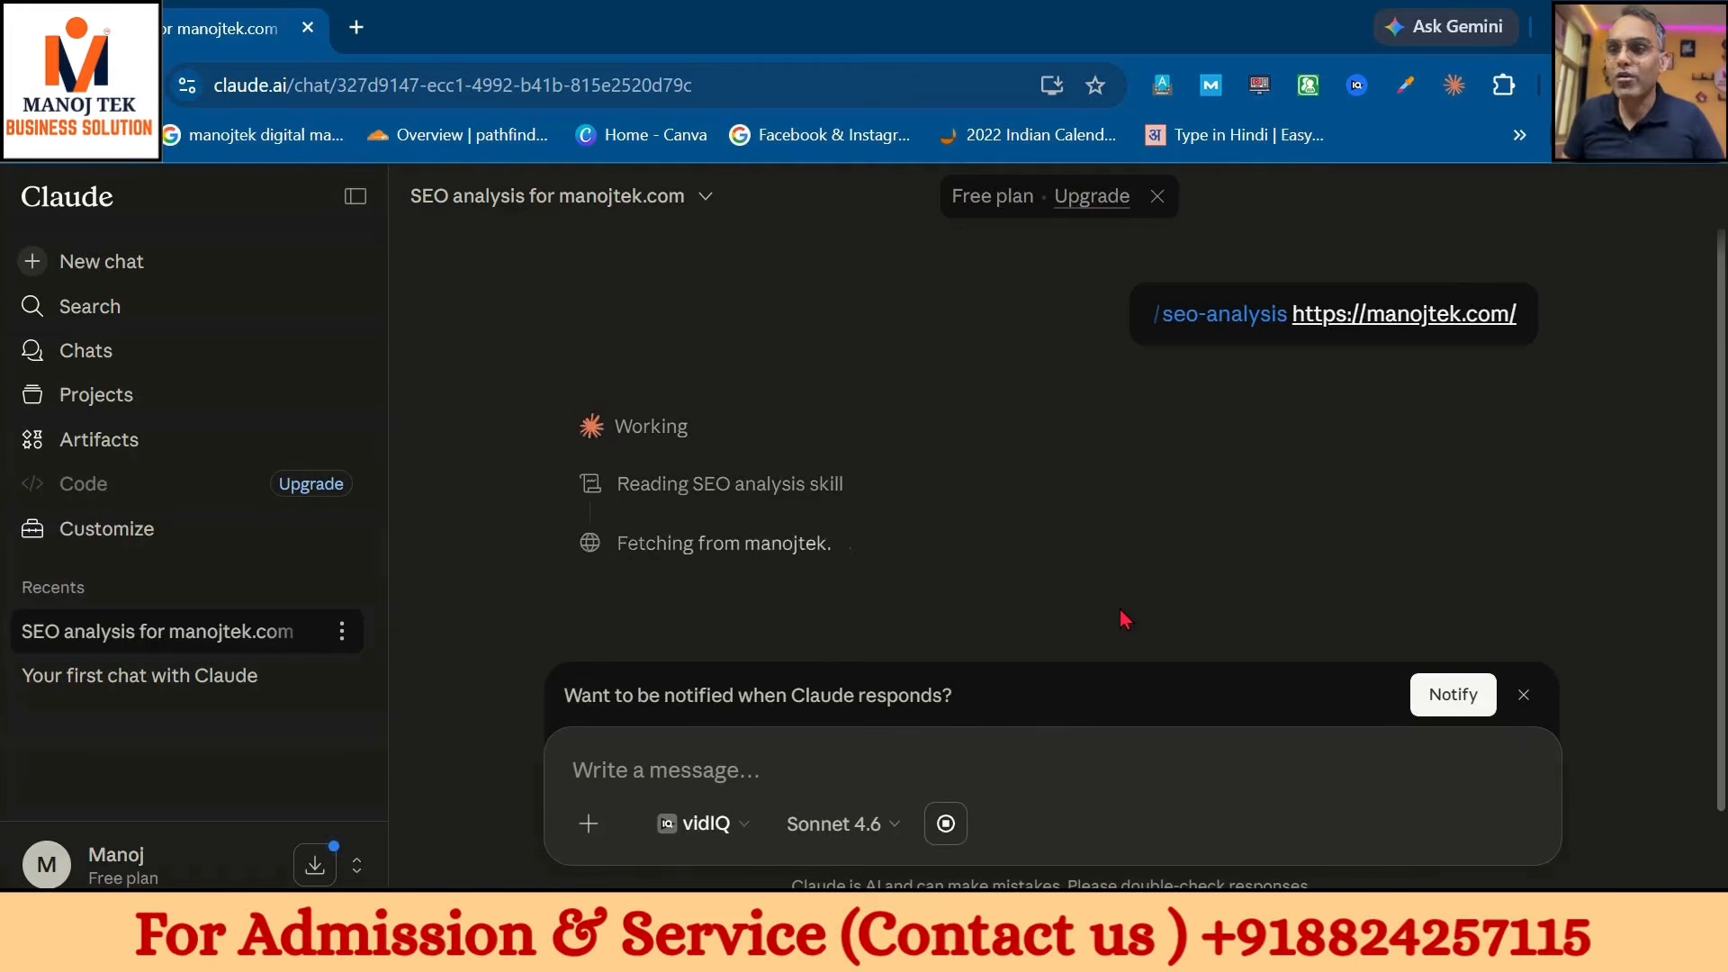
{"action": "scroll", "coordinate": [1125, 616], "scroll_direction": "down", "scroll_amount": 1}
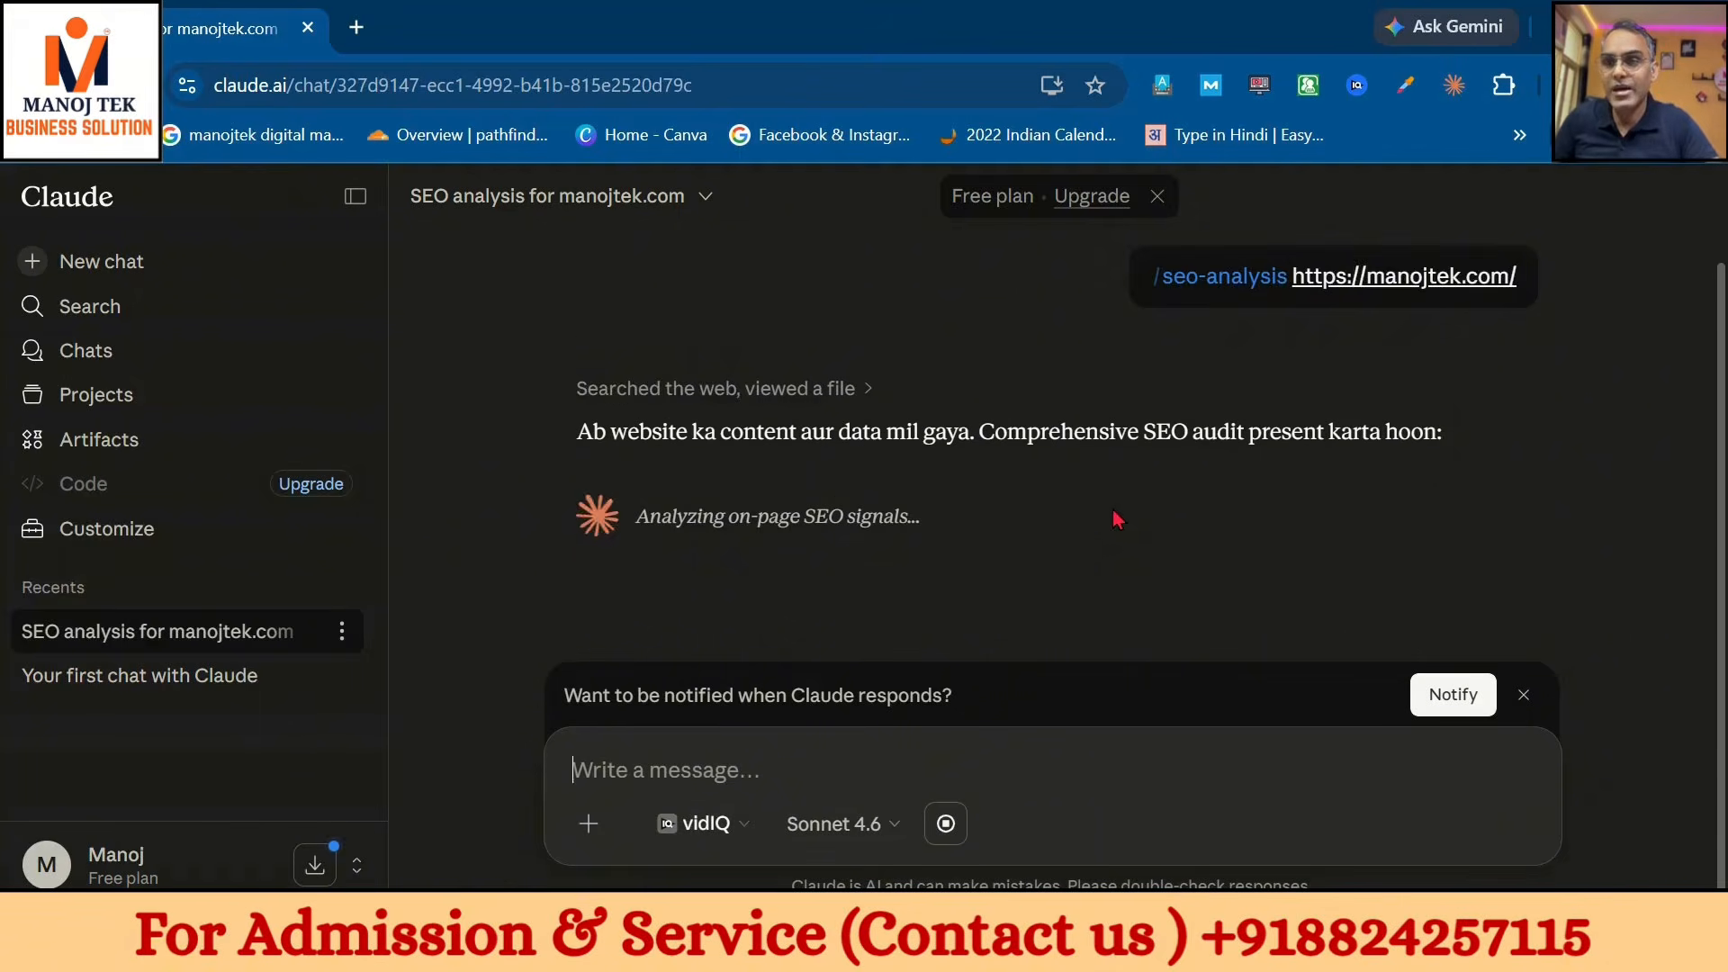
{"action": "left_click", "coordinate": [588, 823]}
{"action": "mouse_move", "coordinate": [743, 635]}
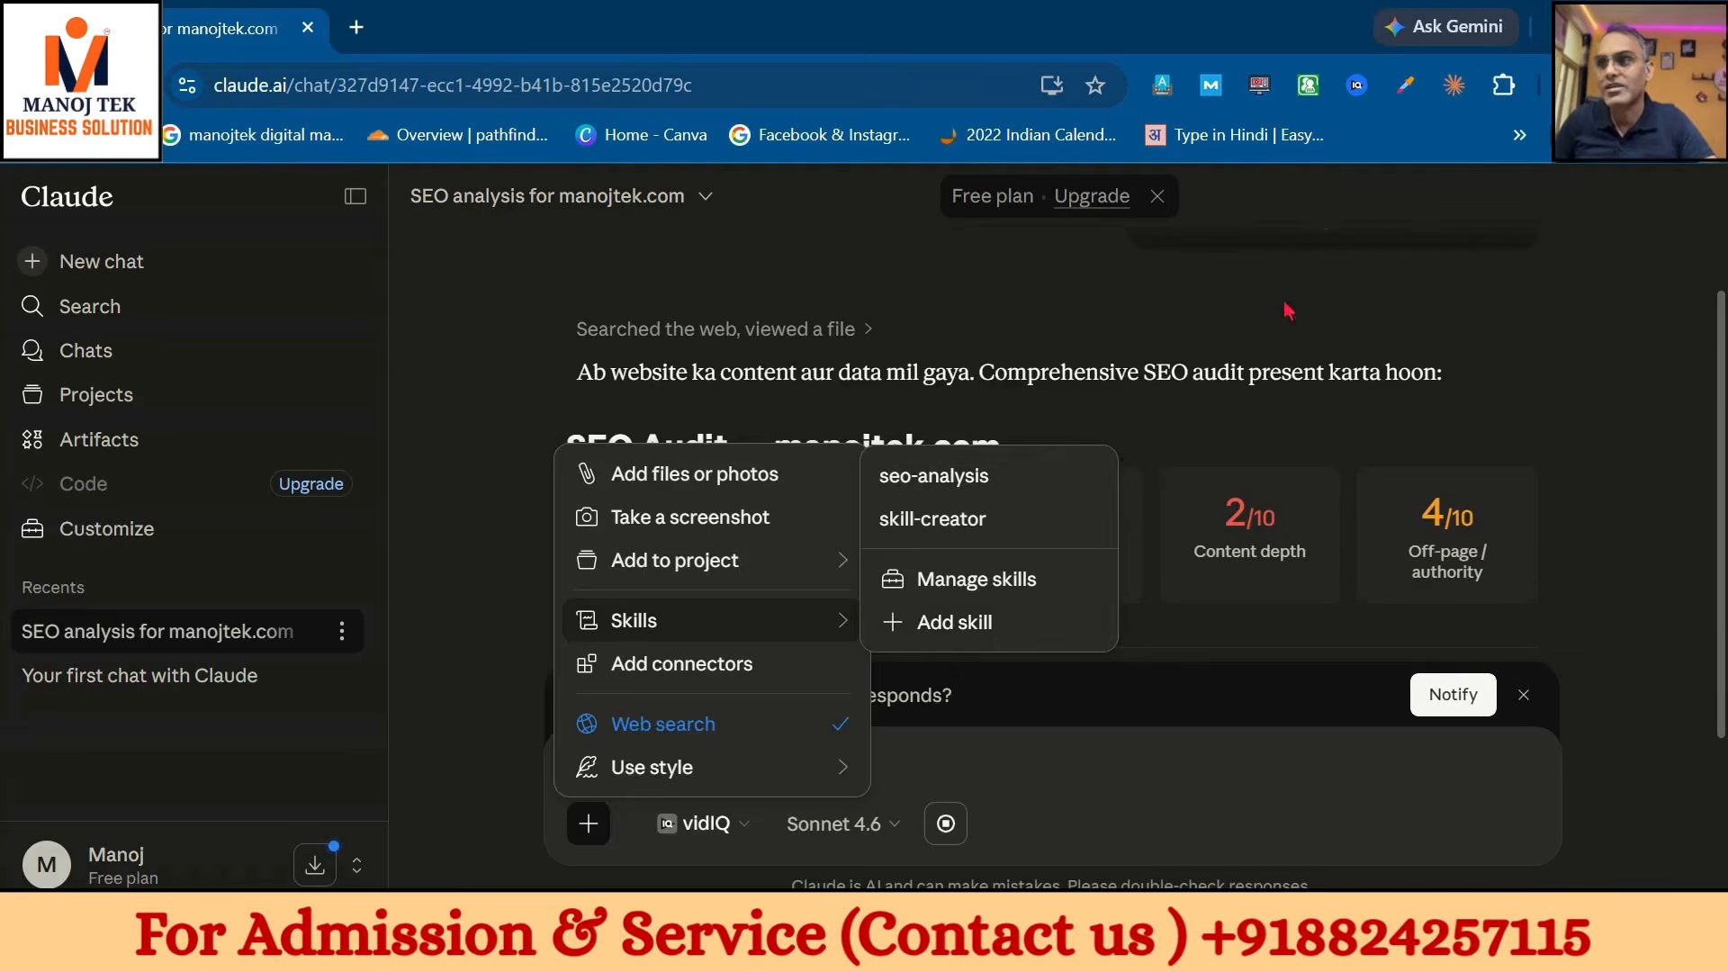
- Leave the audit and show the Connectors settings, where GitHub Integration is unconnected
{"action": "left_click", "coordinate": [1390, 370]}
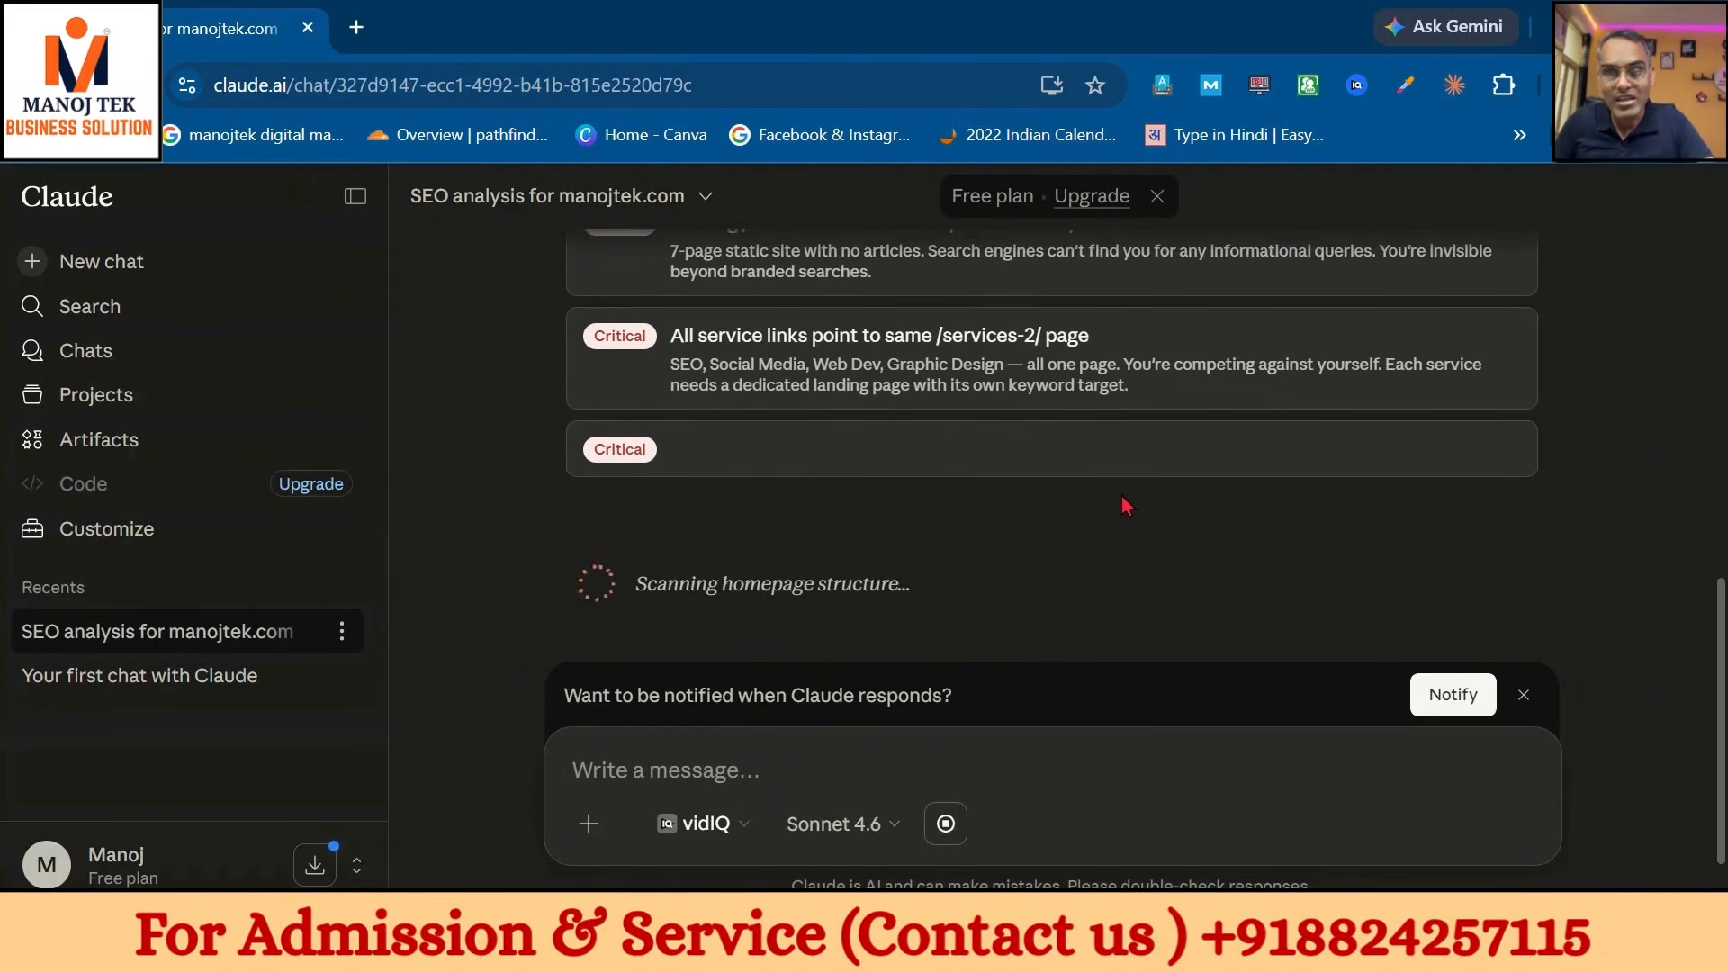
{"action": "scroll", "coordinate": [1121, 497], "scroll_direction": "up", "scroll_amount": 15}
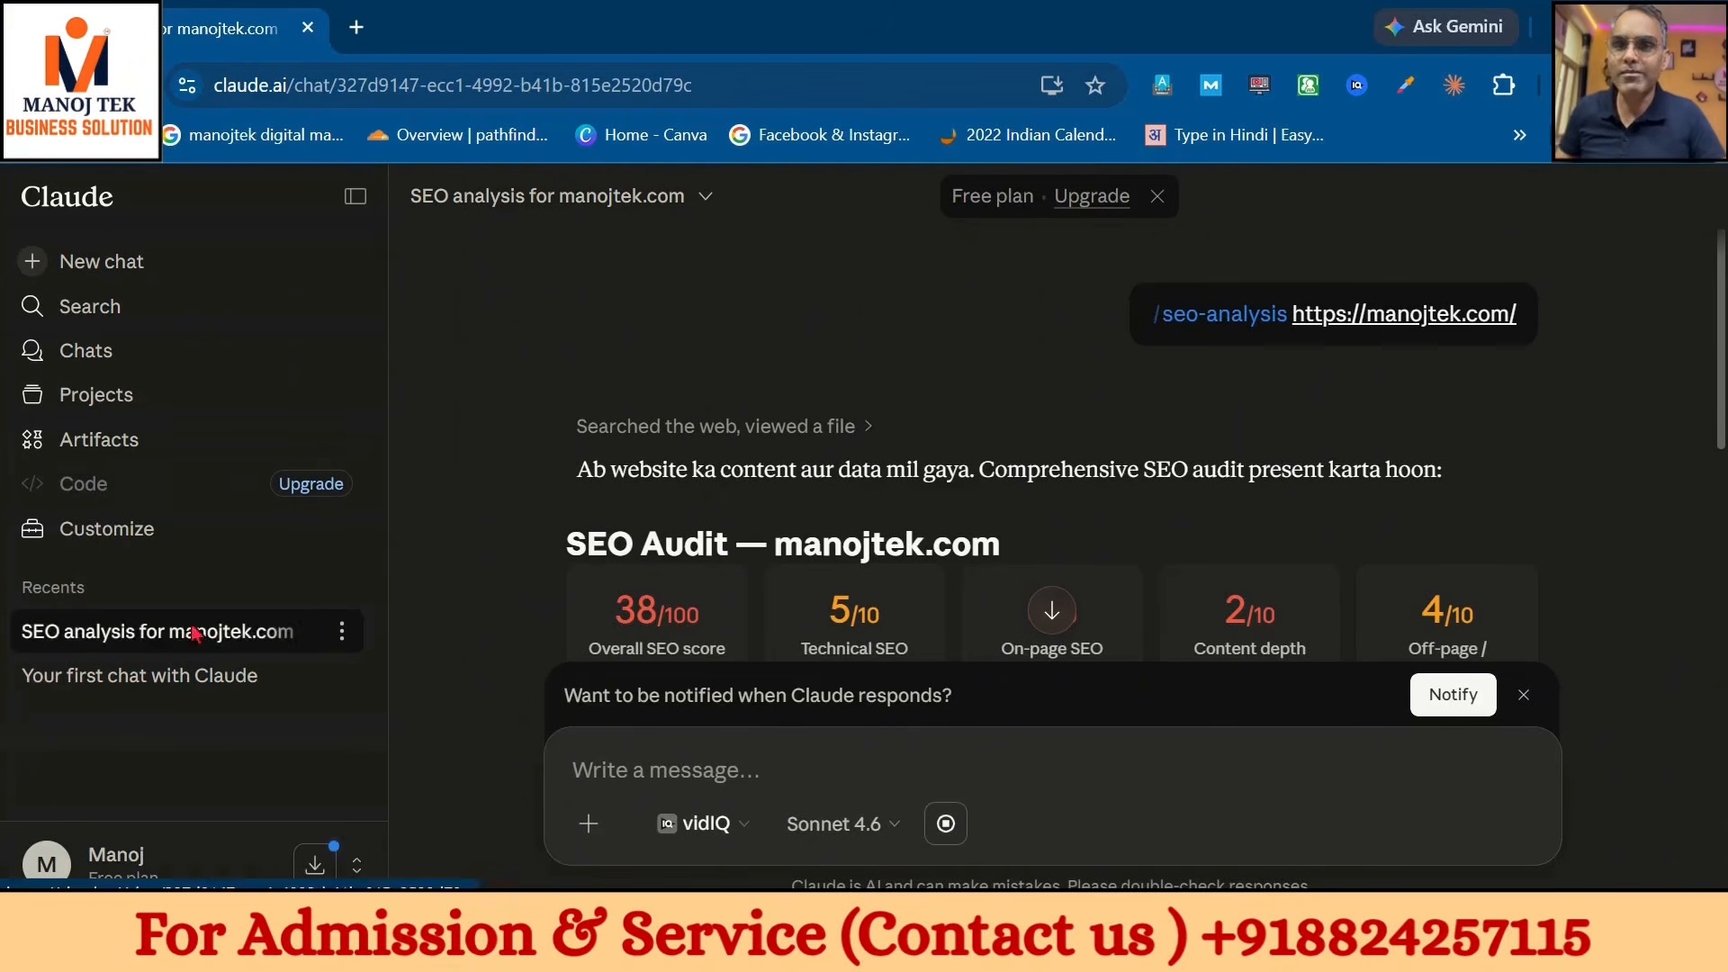
{"action": "left_click", "coordinate": [261, 530]}
{"action": "left_click", "coordinate": [251, 315]}
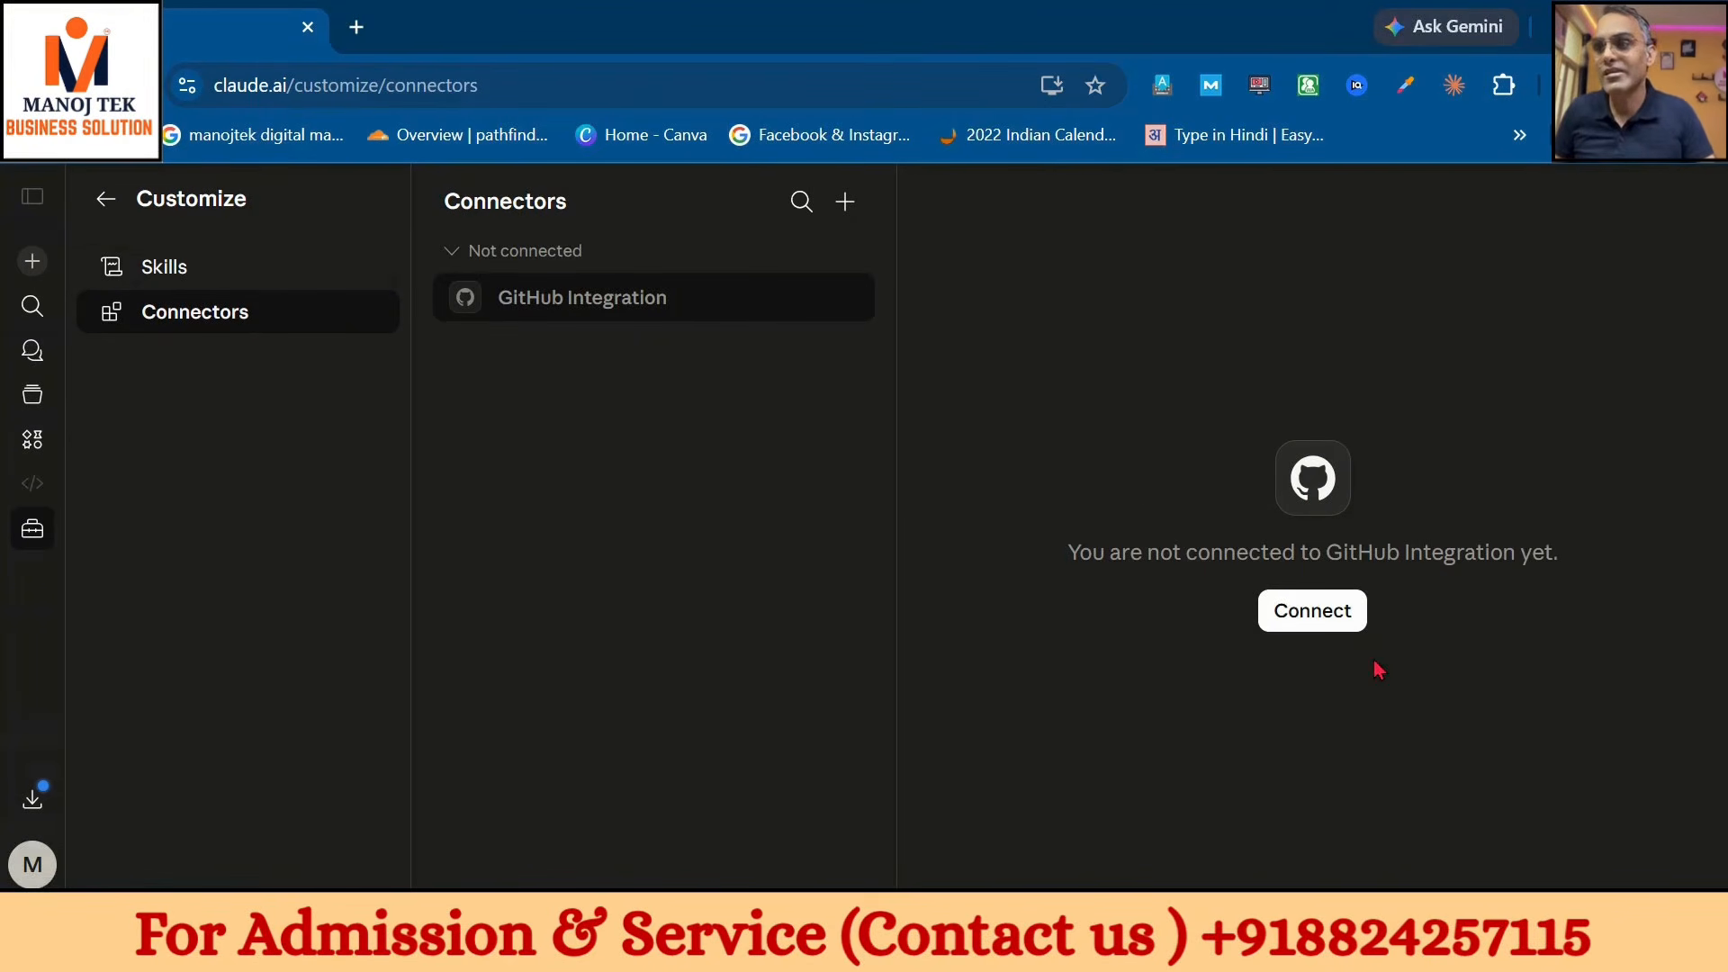
- Find the Gmail connector by searching 'gmail', sign in with Google, and grant all permissions
{"action": "left_click", "coordinate": [844, 203]}
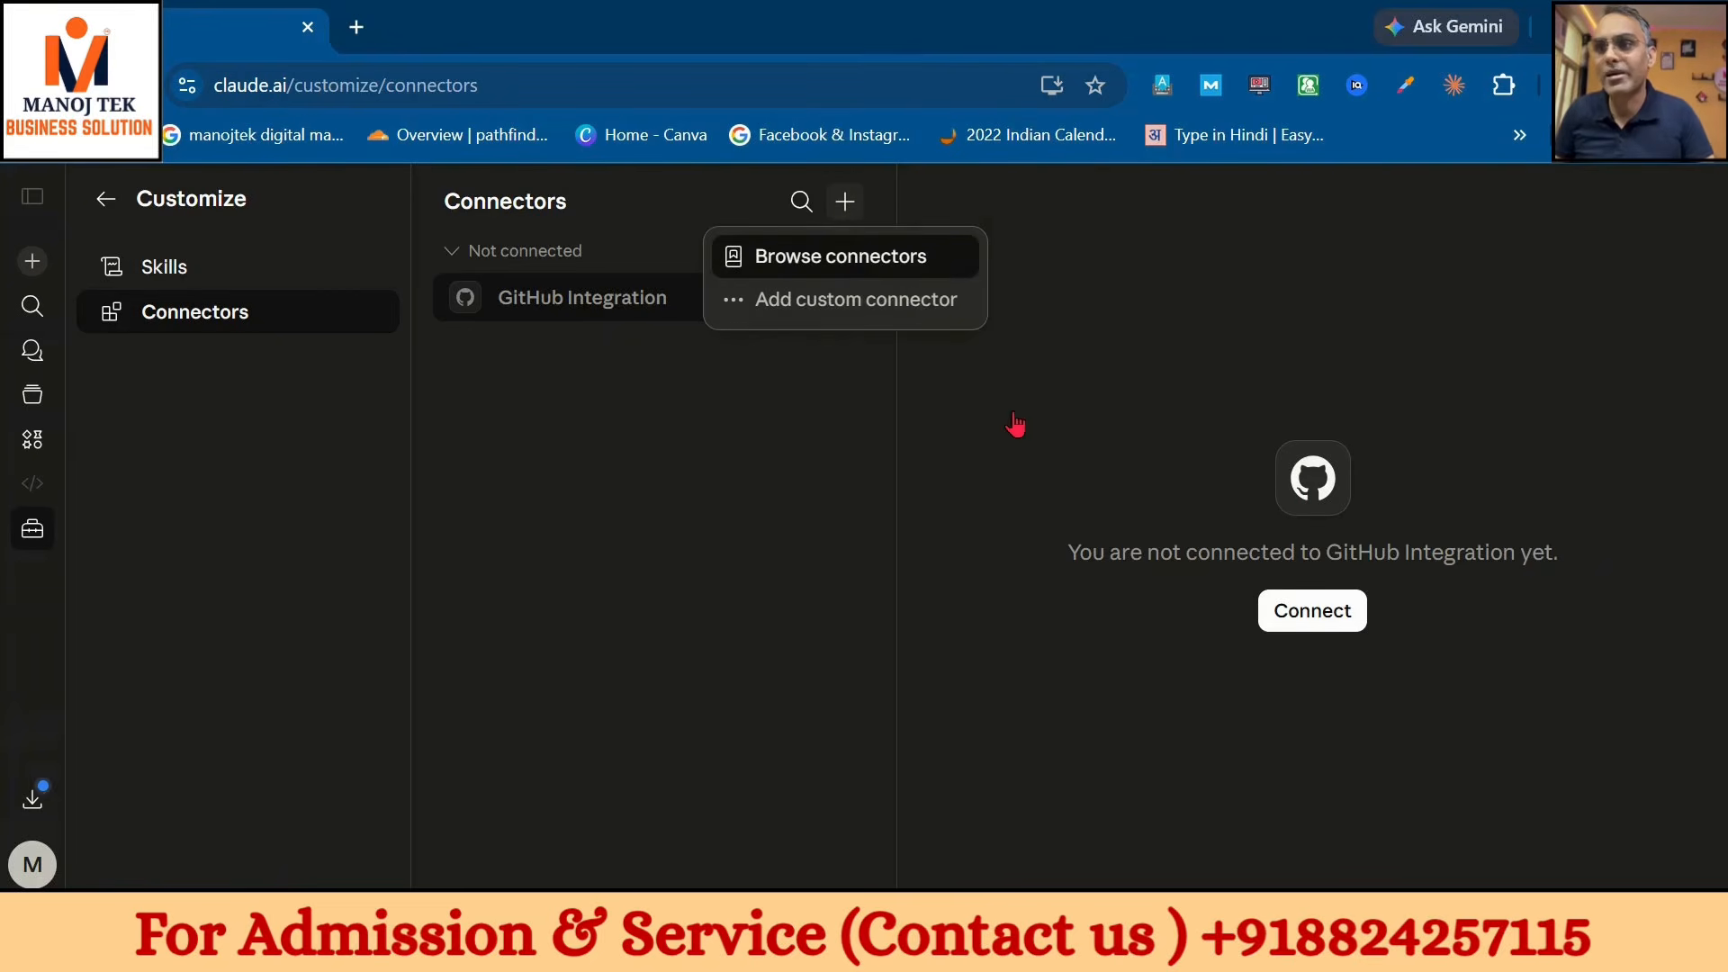
{"action": "left_click", "coordinate": [901, 258]}
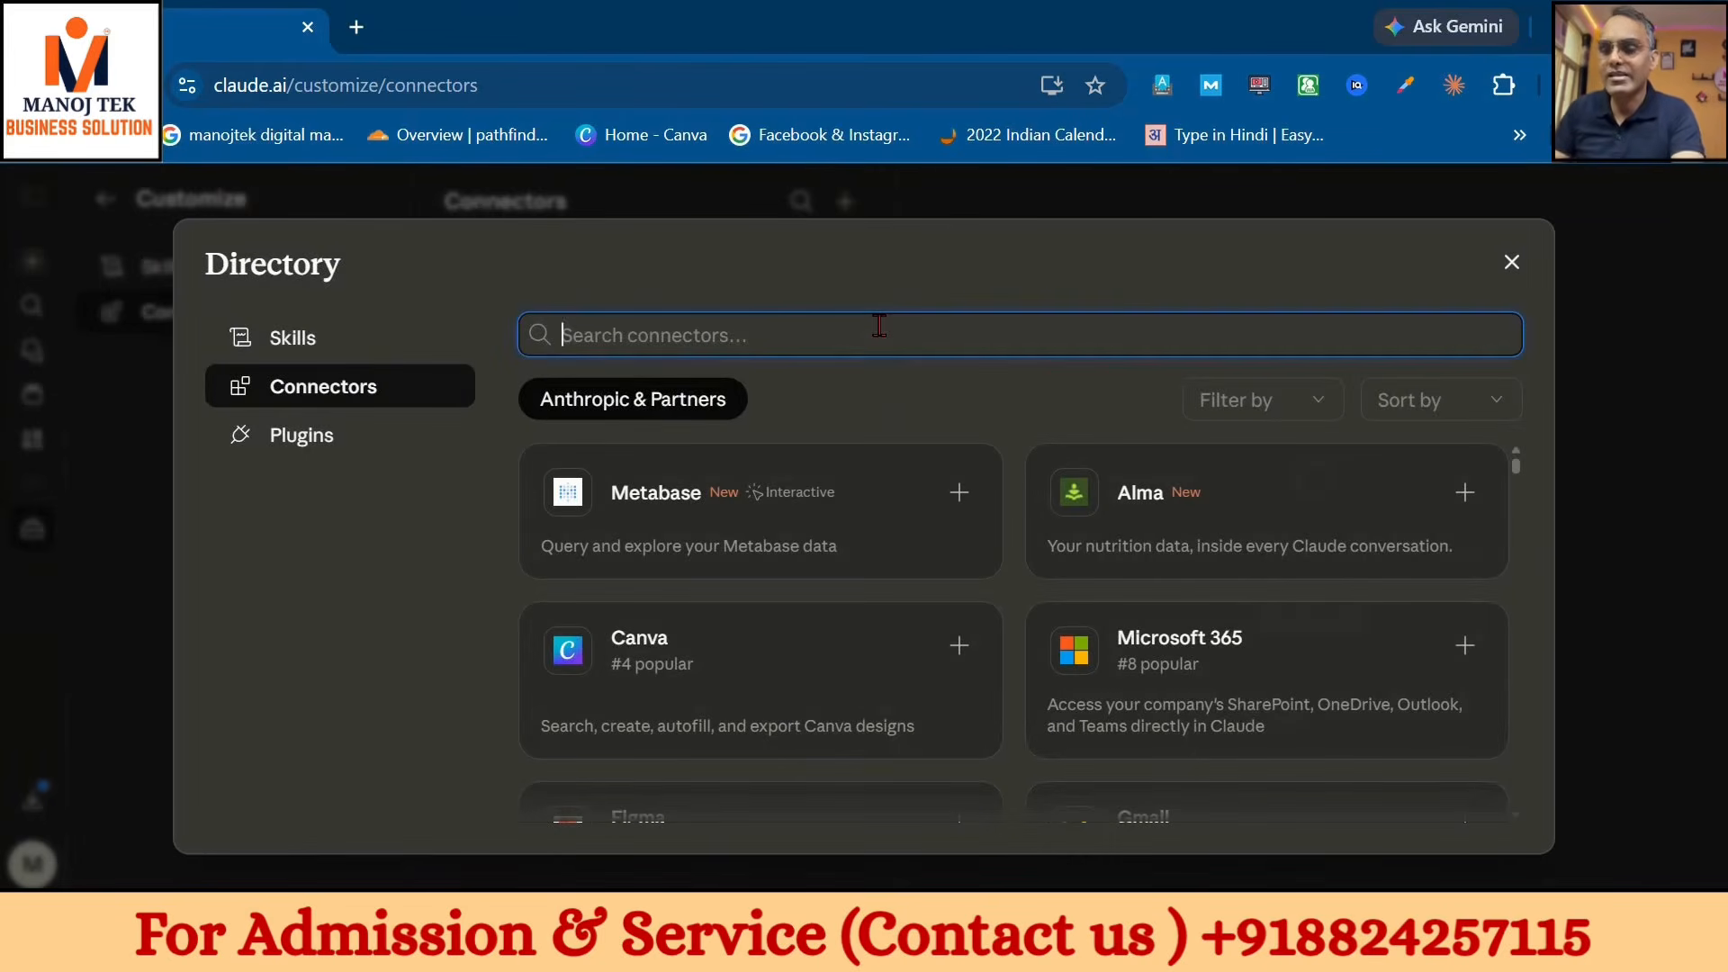
{"action": "type", "text": "gm"}
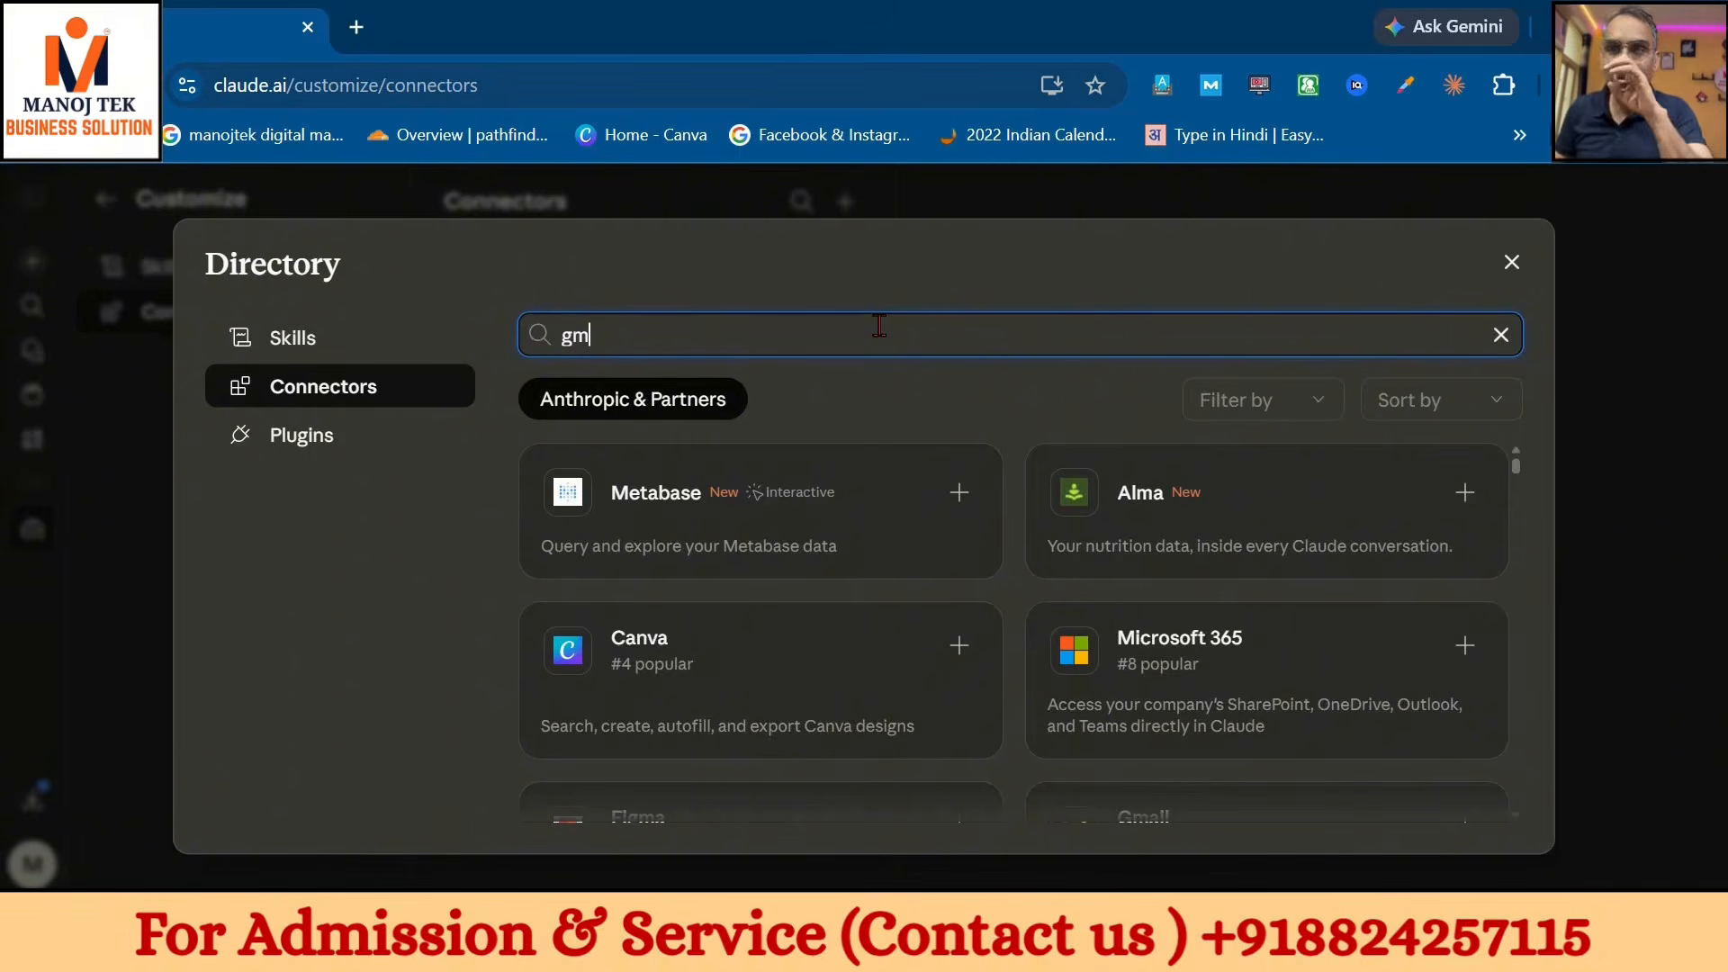
{"action": "type", "text": "ail"}
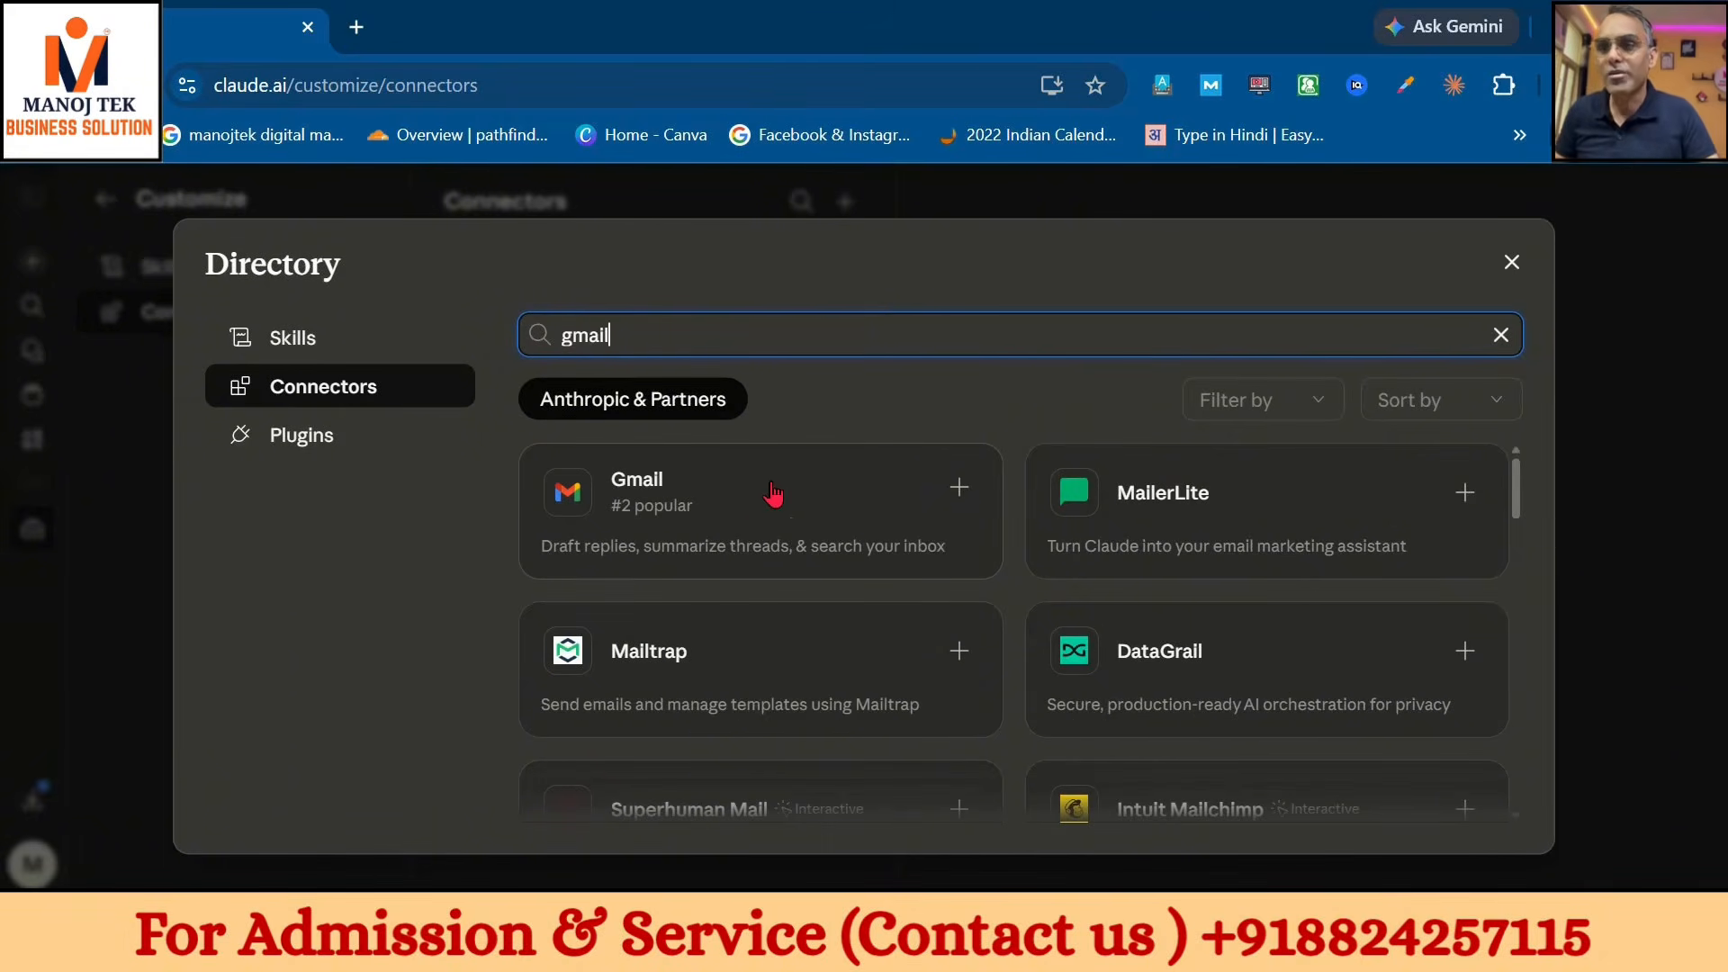
{"action": "left_click", "coordinate": [761, 515]}
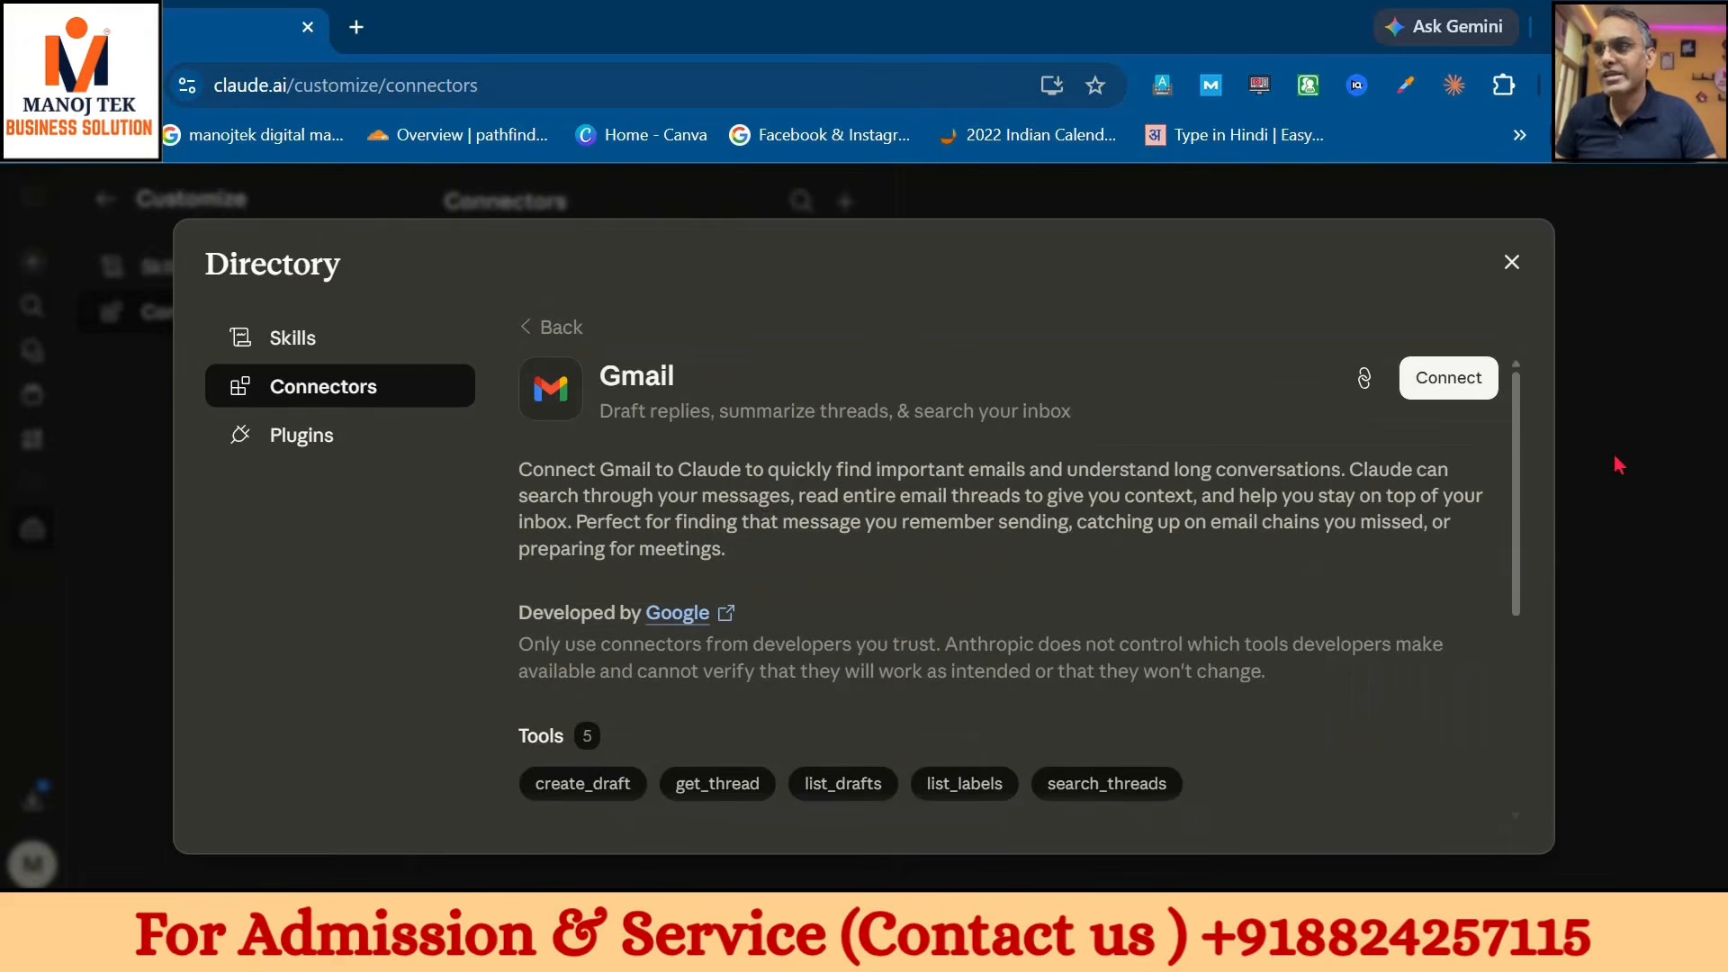
{"action": "left_click", "coordinate": [1477, 378]}
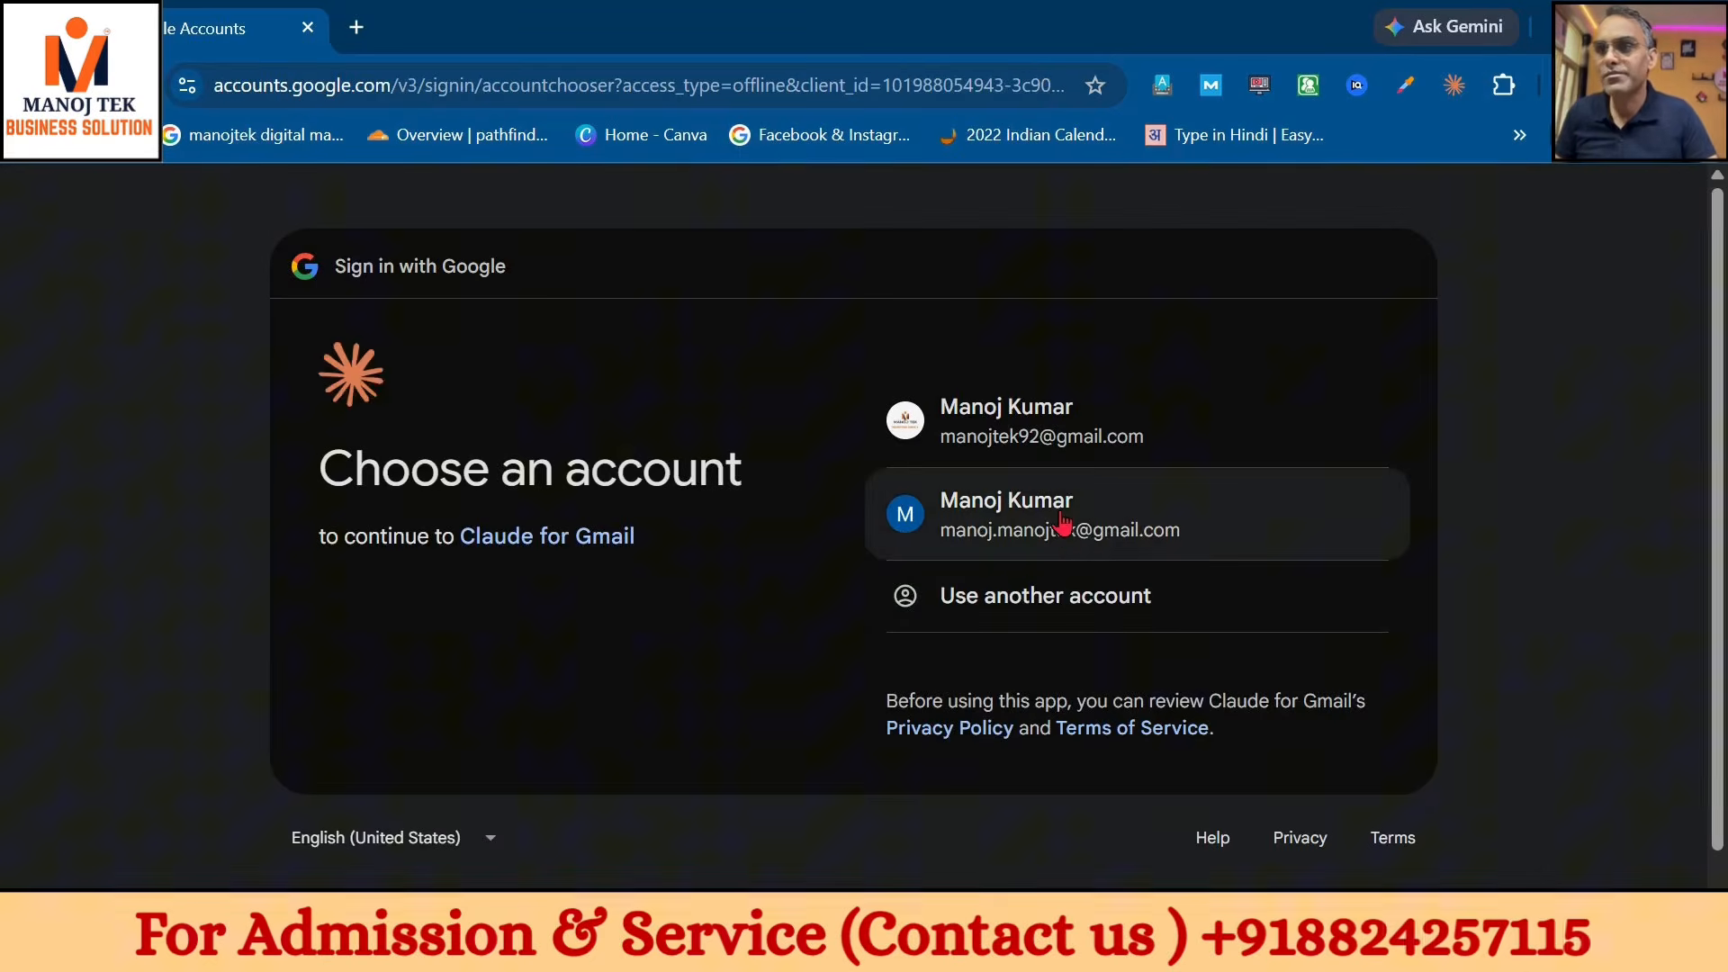
{"action": "left_click", "coordinate": [1063, 522]}
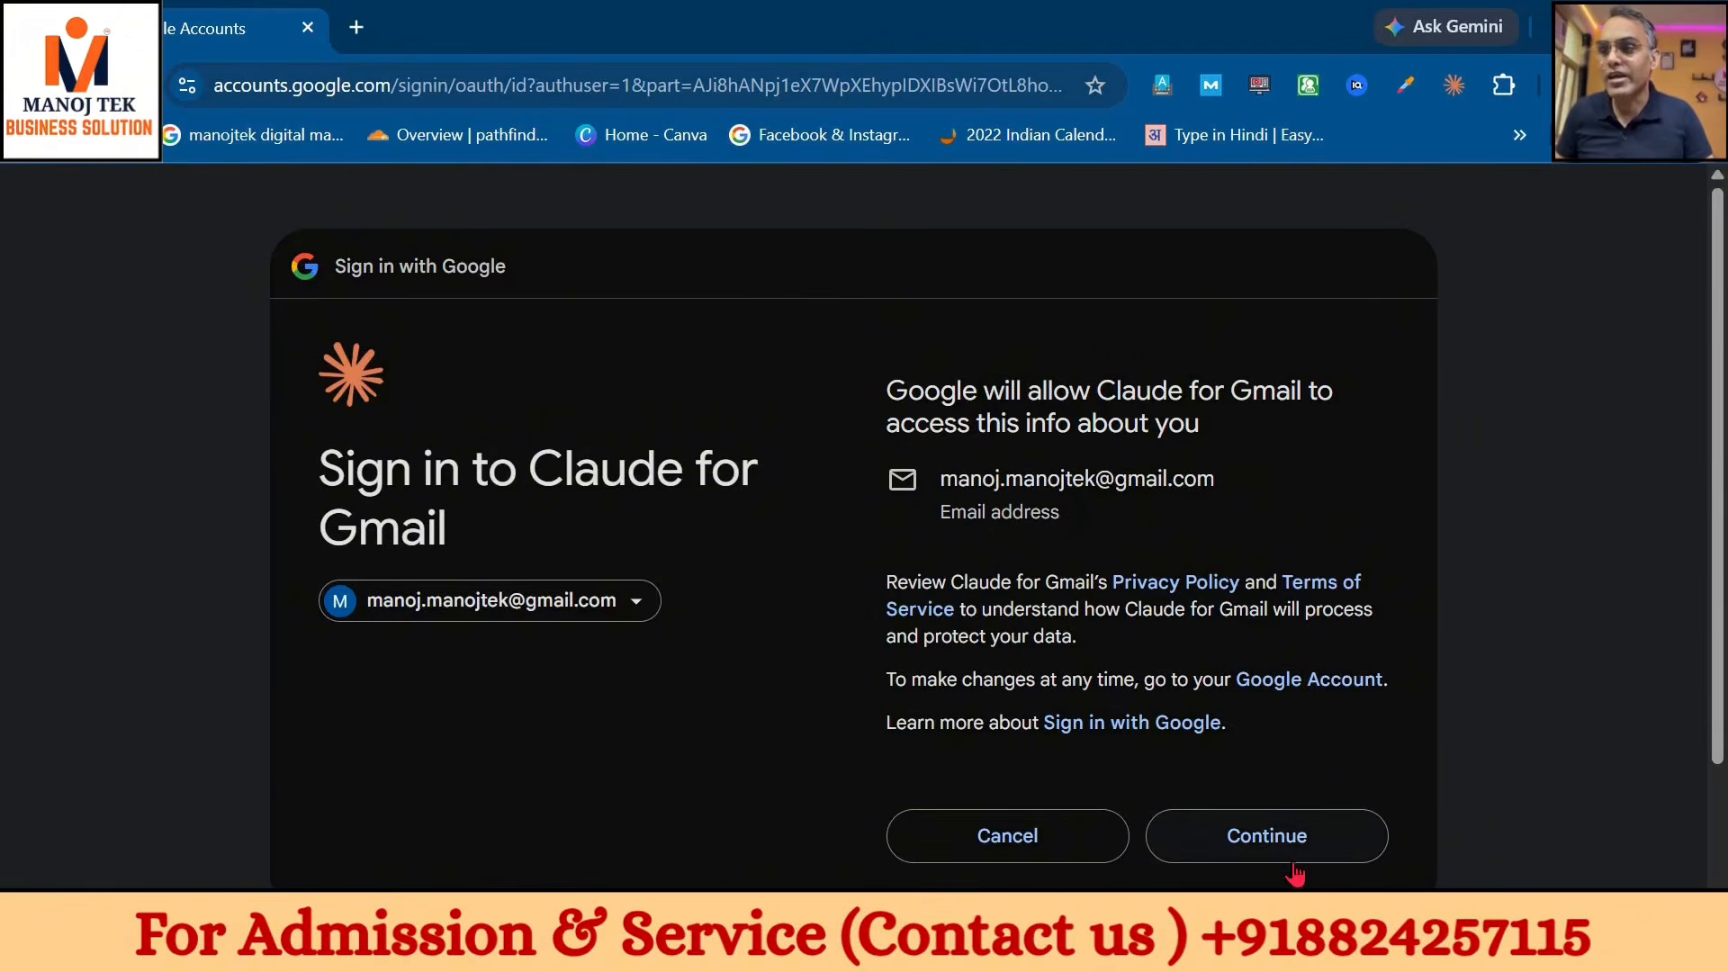
{"action": "left_click", "coordinate": [1291, 851]}
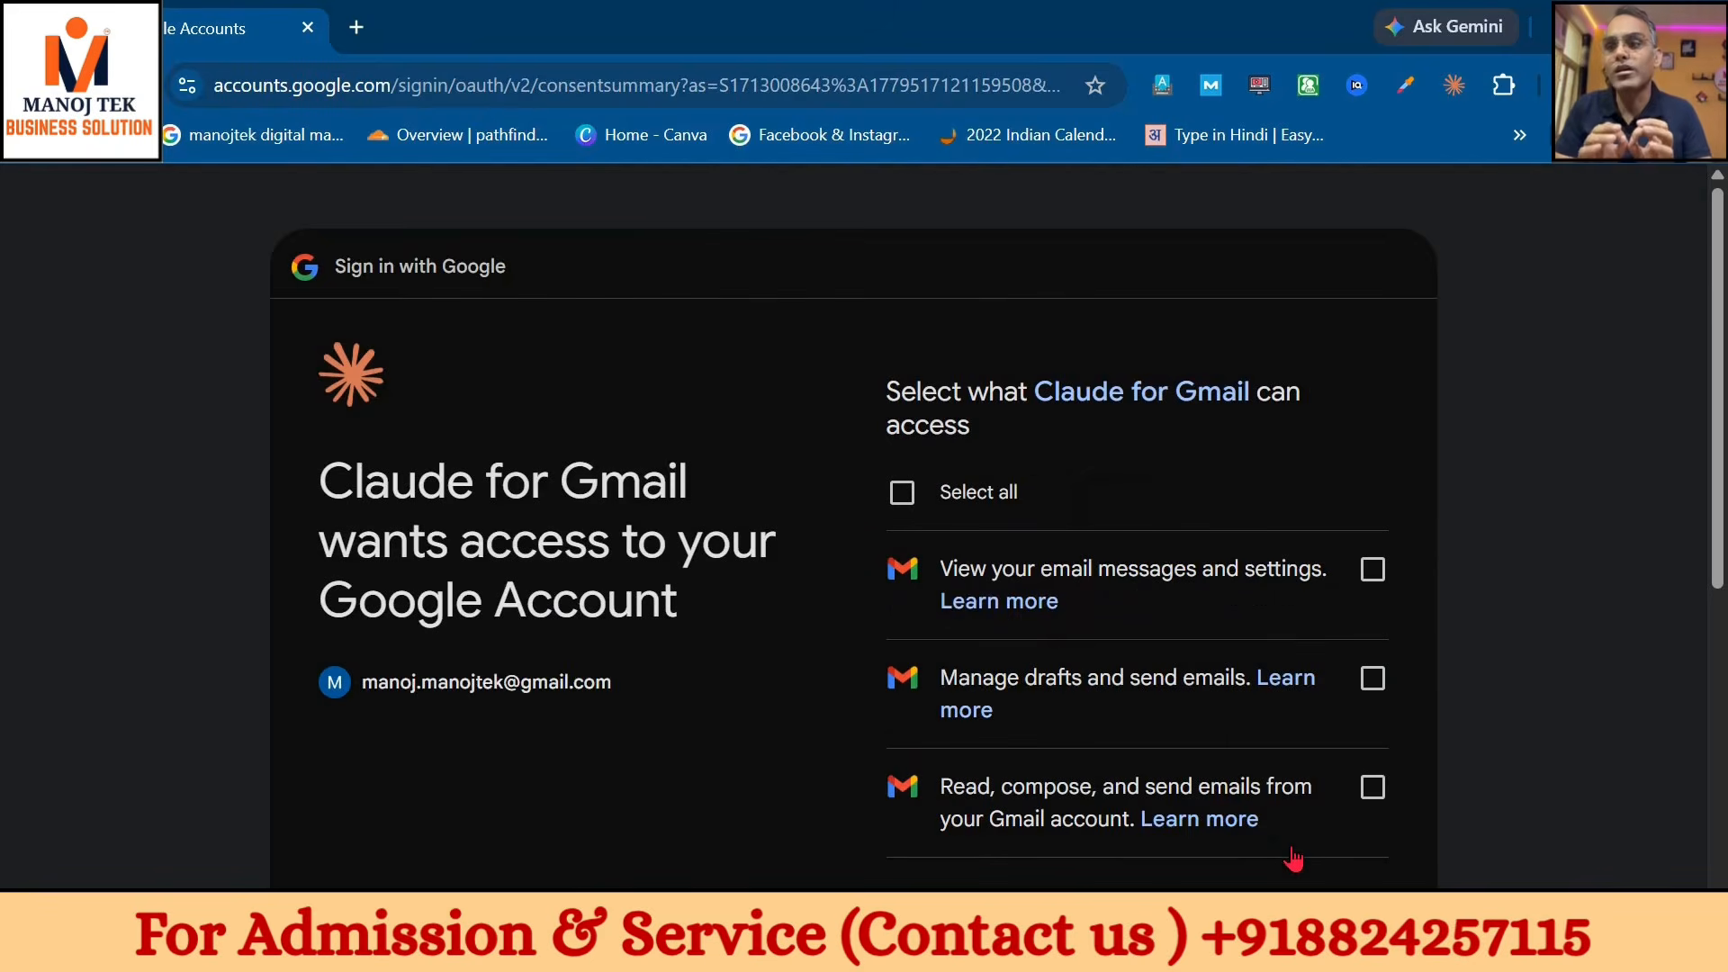
{"action": "left_click", "coordinate": [902, 493]}
{"action": "scroll", "coordinate": [1287, 691], "scroll_direction": "down", "scroll_amount": 5}
{"action": "left_click", "coordinate": [1287, 689]}
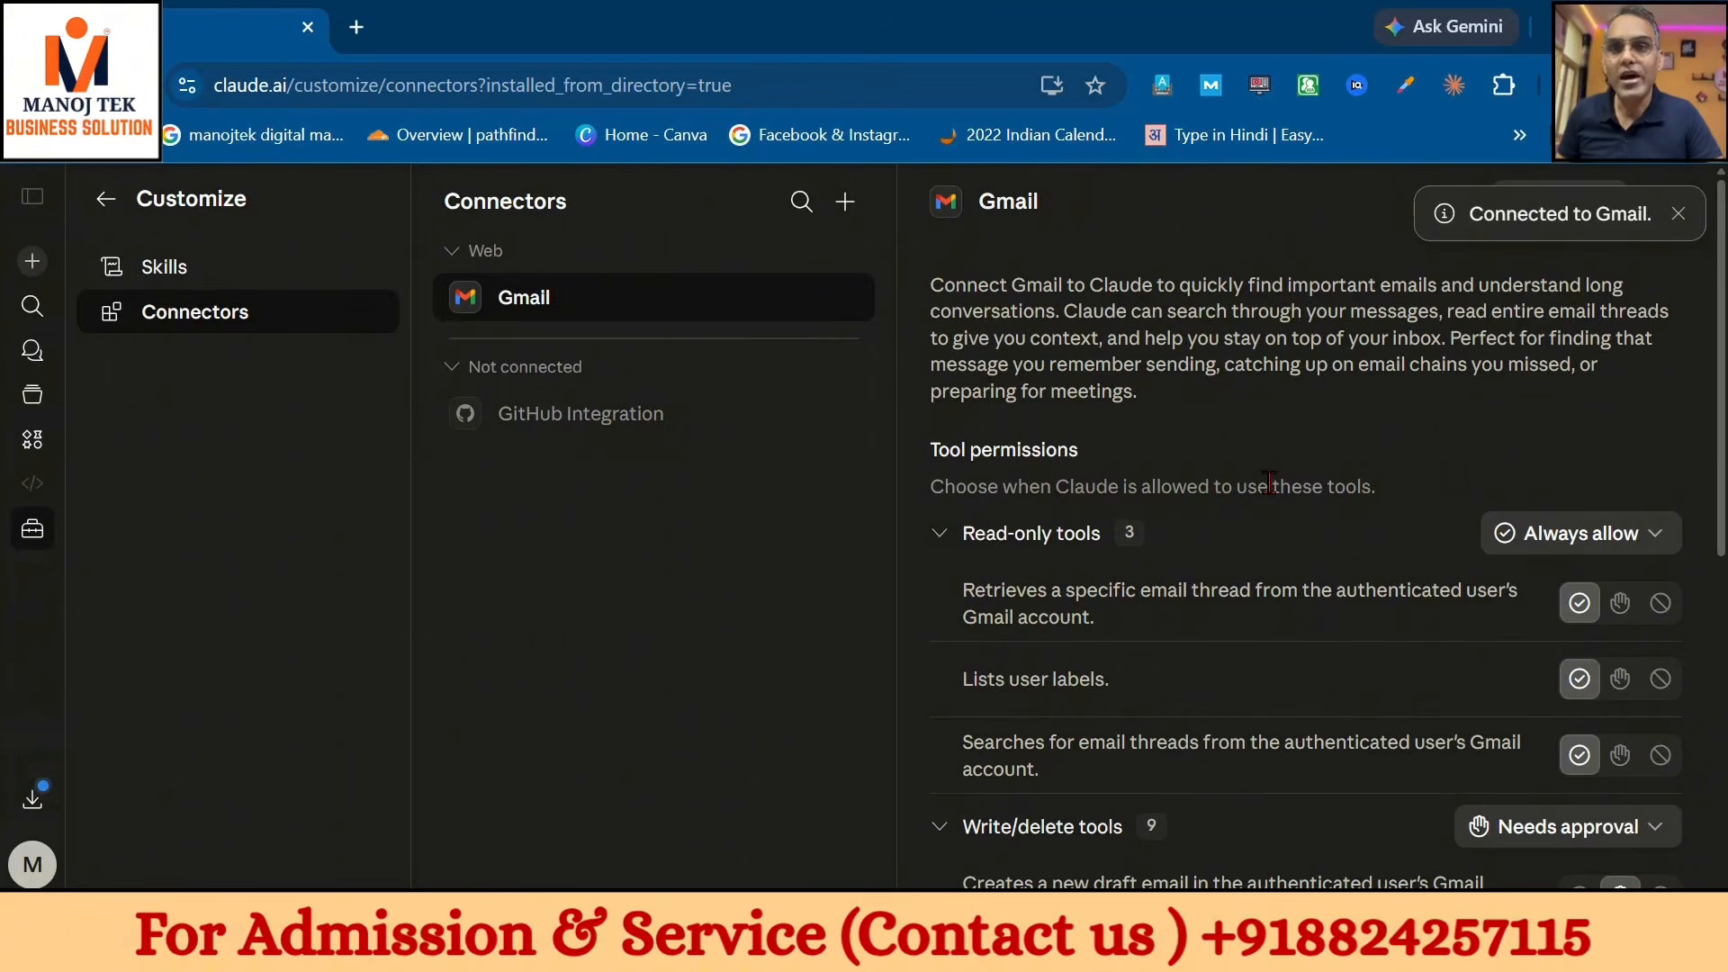
- In a new chat, toggle the Gmail connector off and back on, then type 'what is my last mail'
{"action": "left_click", "coordinate": [34, 266]}
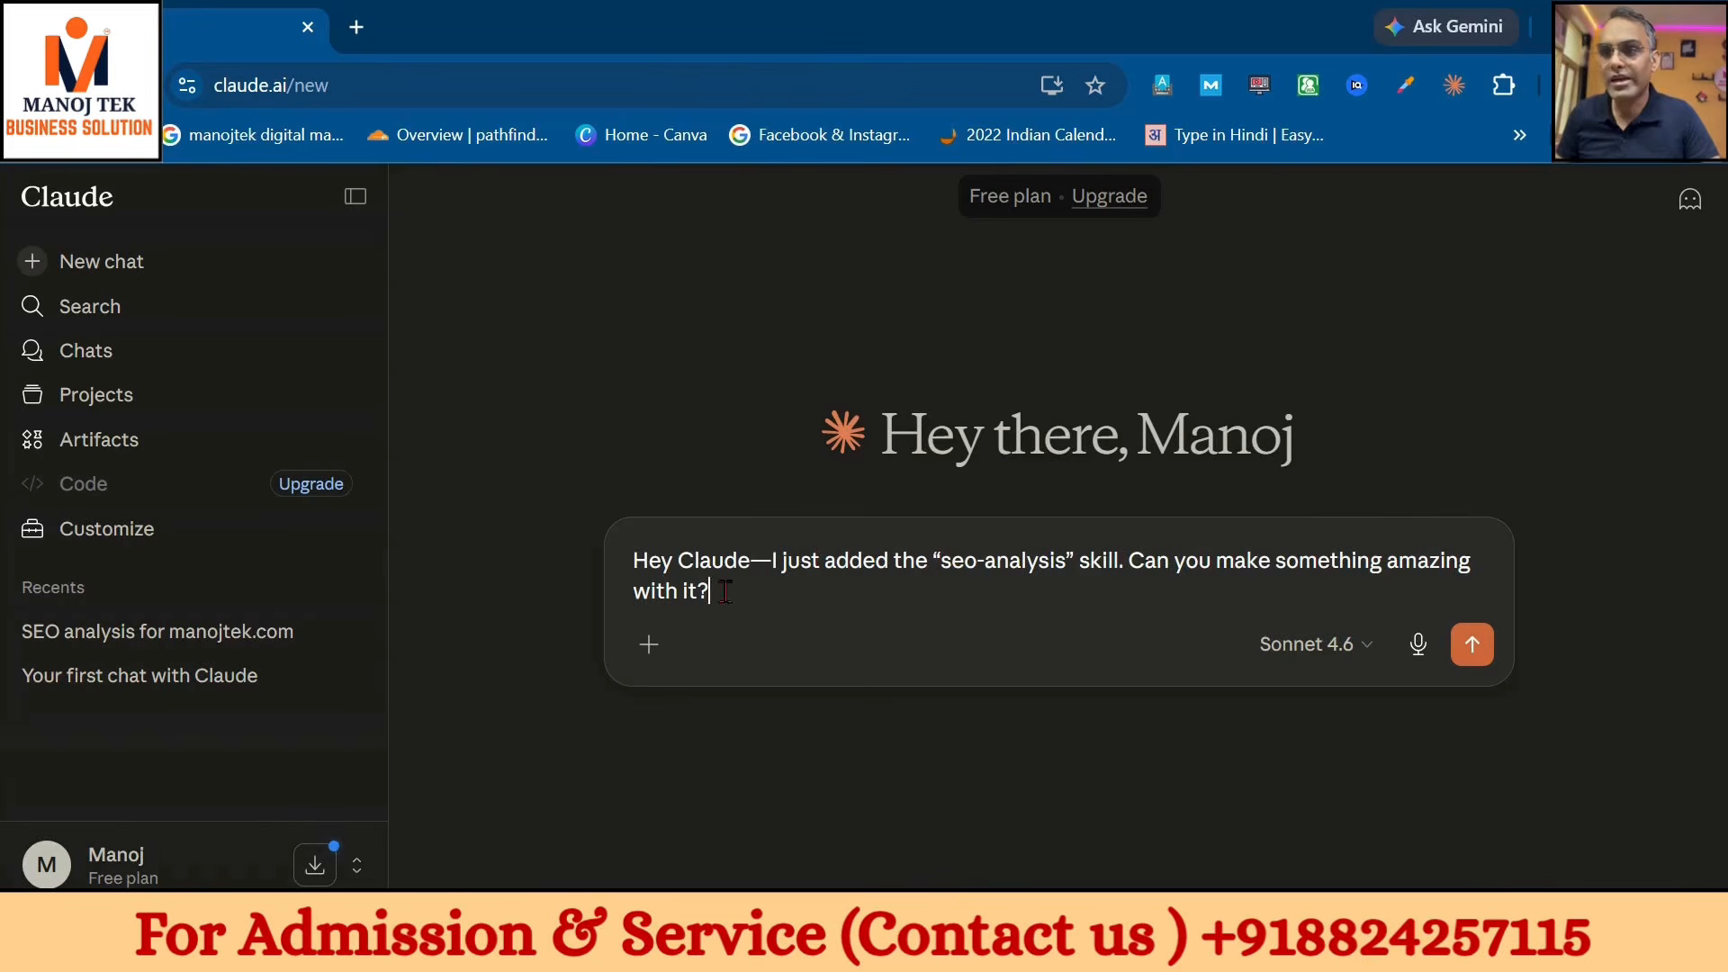
{"action": "key", "text": "ctrl+a"}
{"action": "left_click", "coordinate": [649, 644]}
{"action": "mouse_move", "coordinate": [711, 486]}
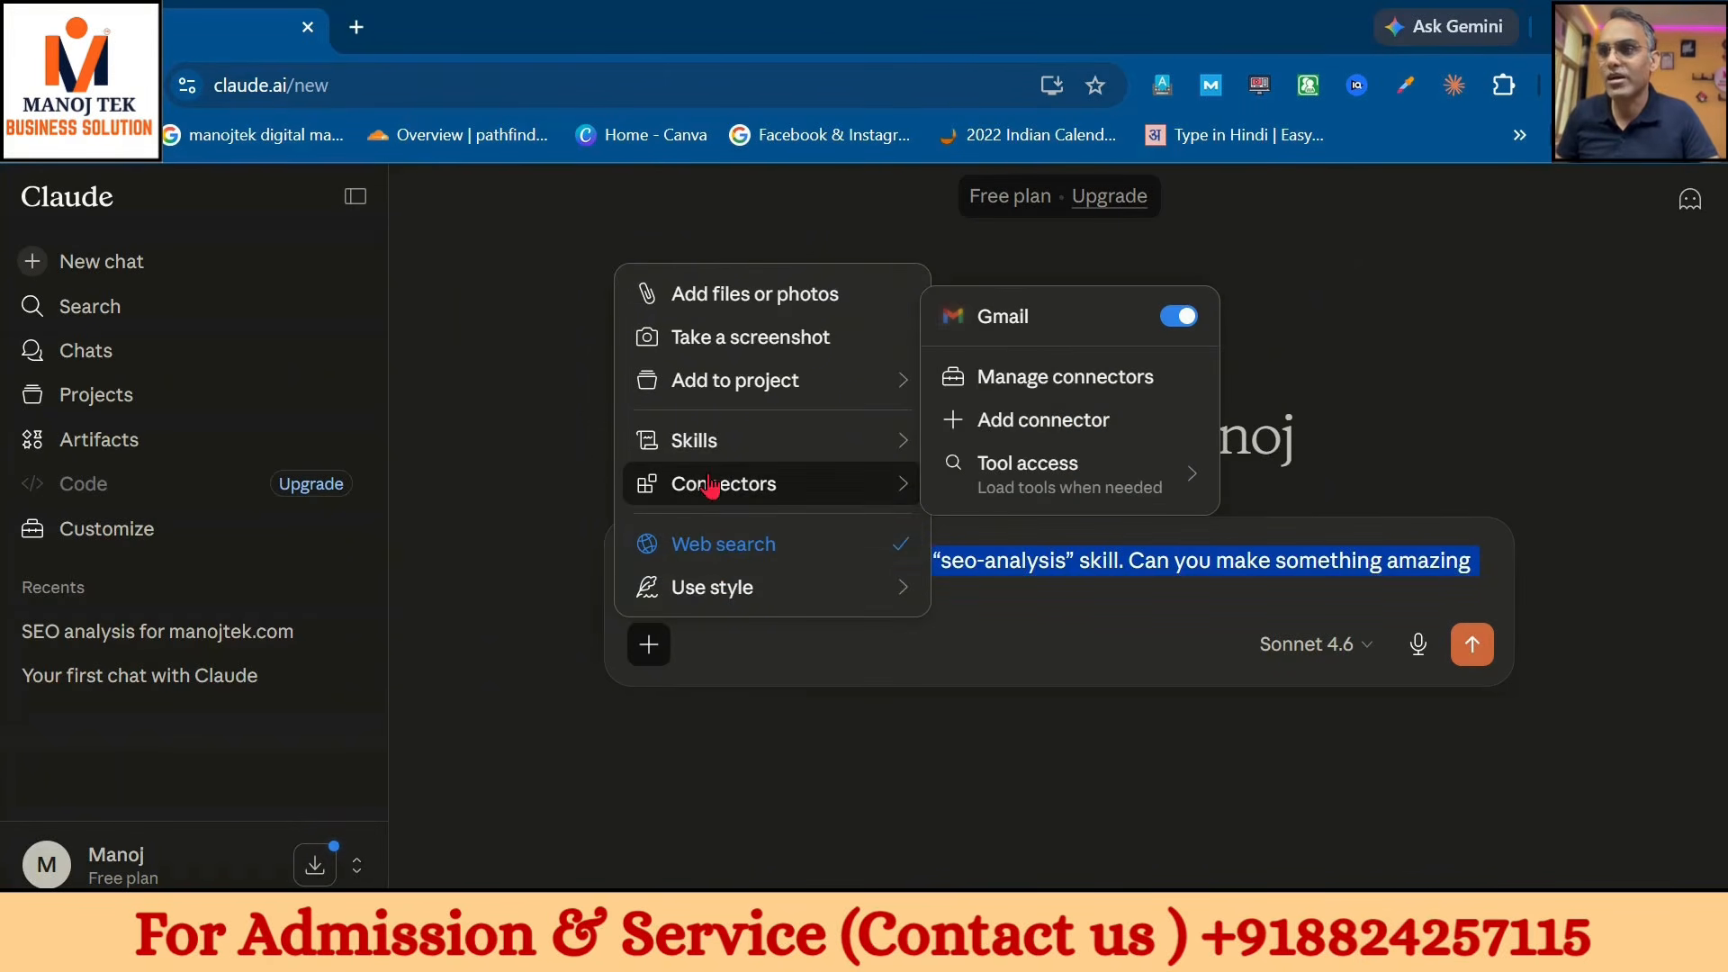
{"action": "left_click", "coordinate": [1031, 327]}
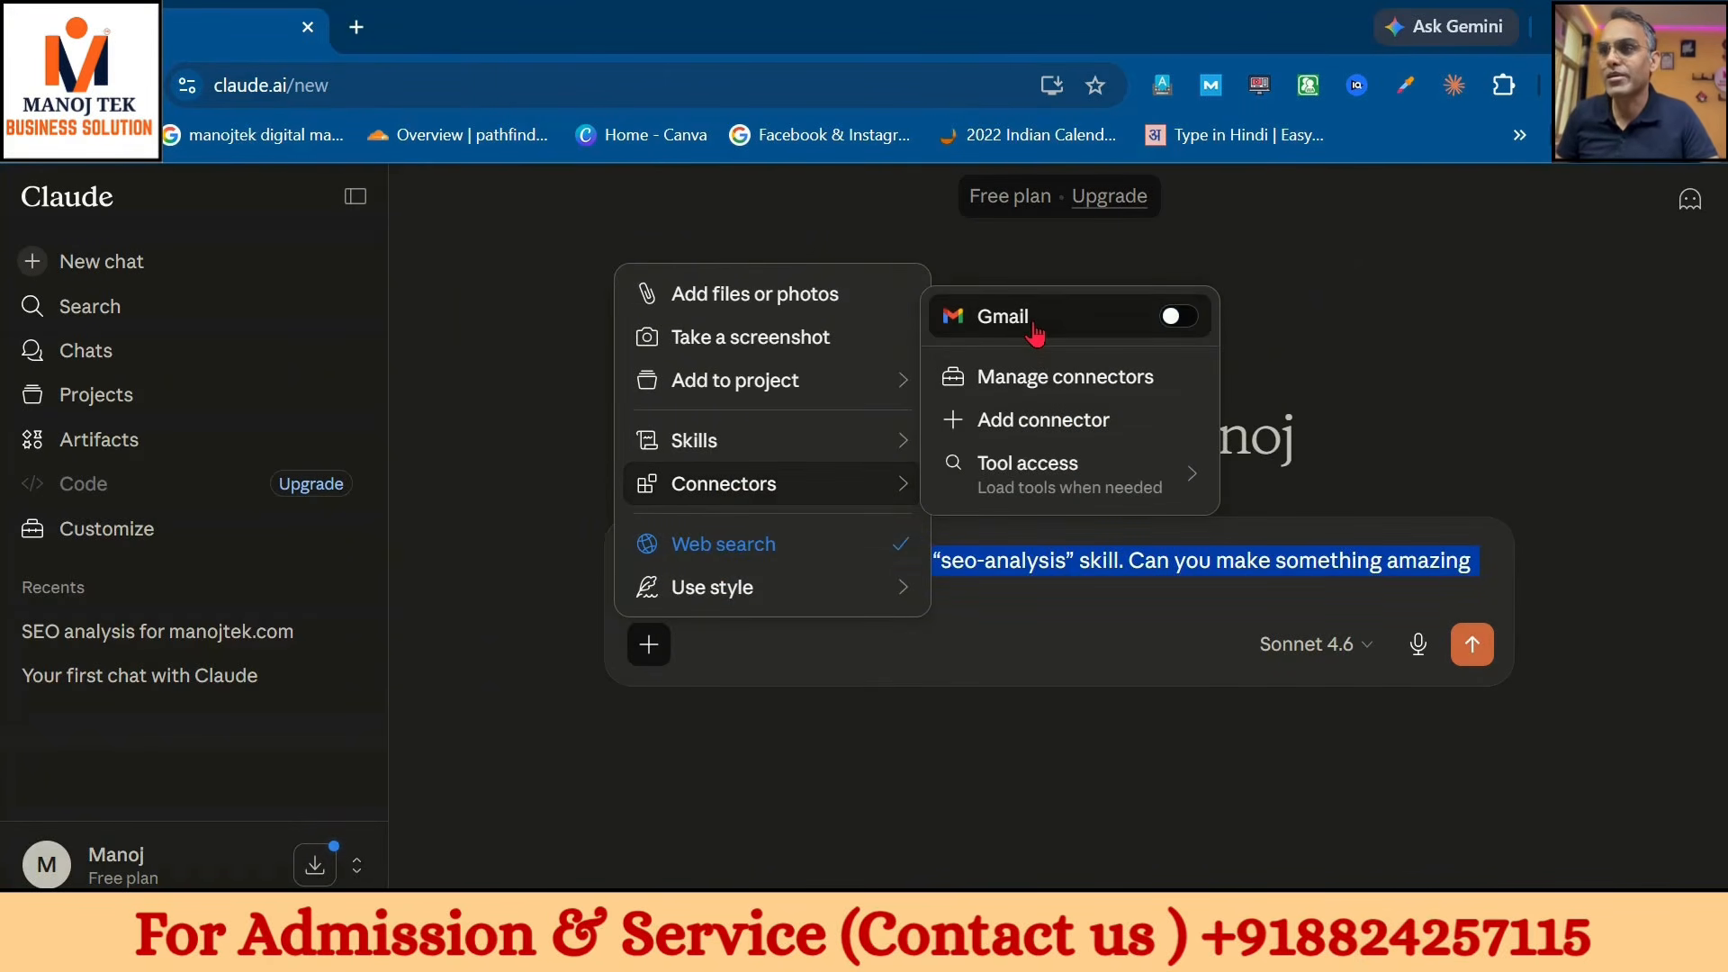
{"action": "left_click", "coordinate": [1035, 331]}
{"action": "key", "text": "Escape"}
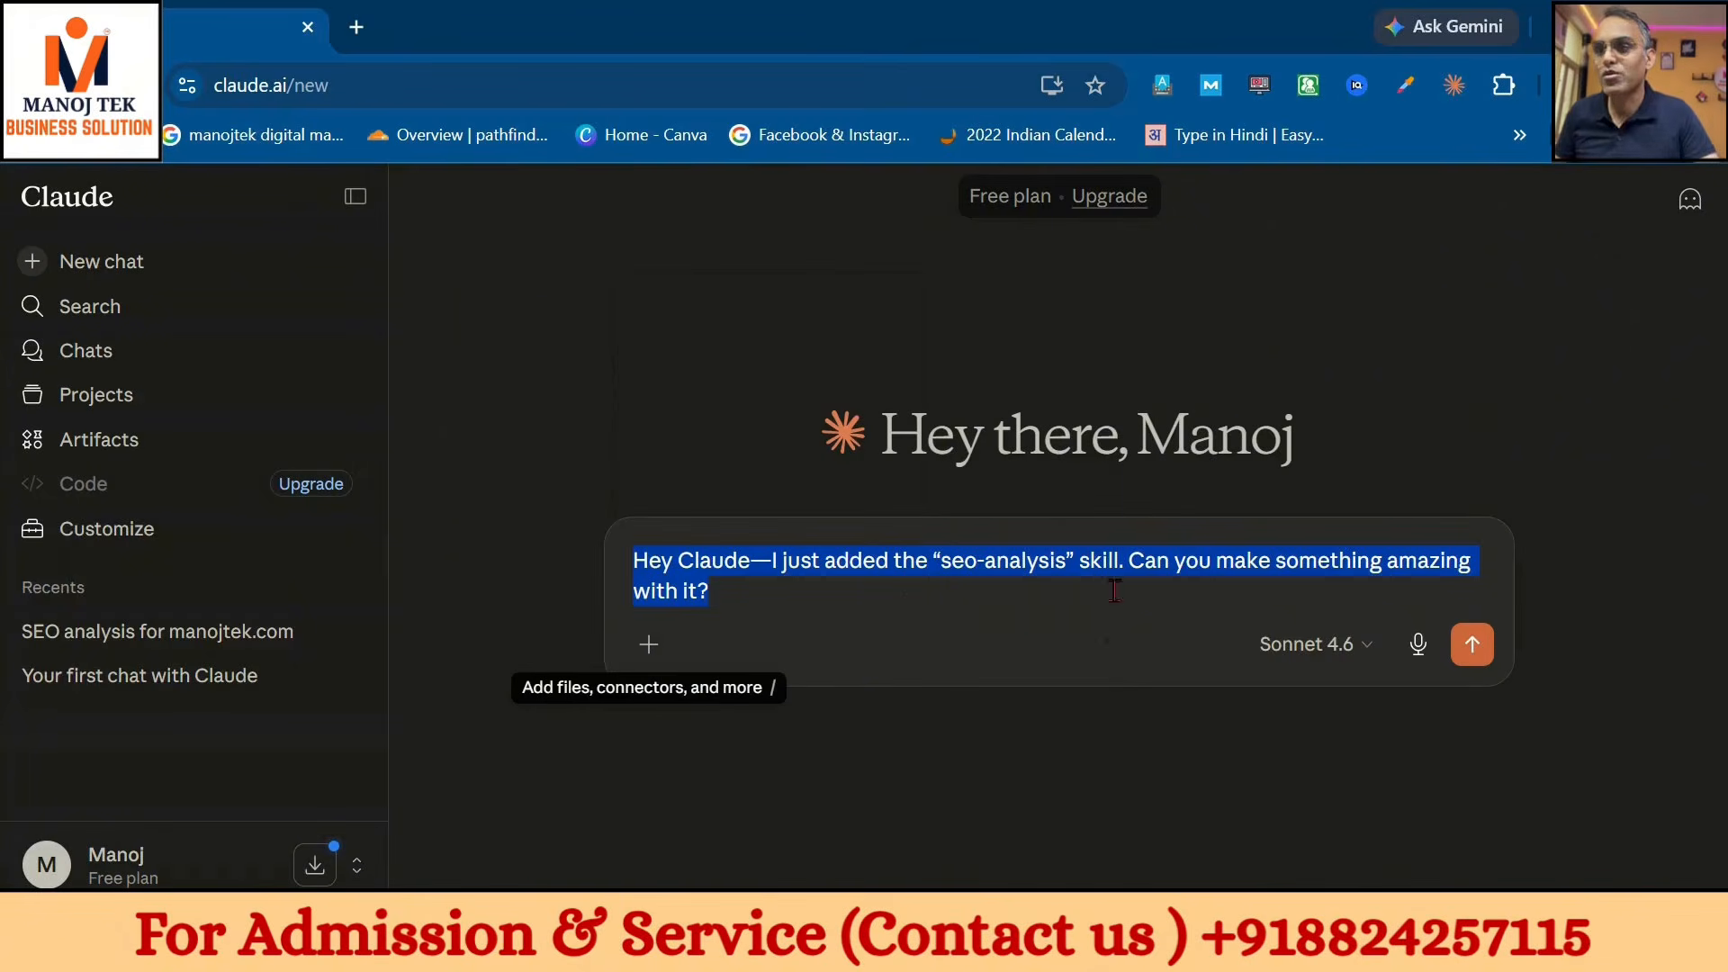
{"action": "type", "text": "what is my"}
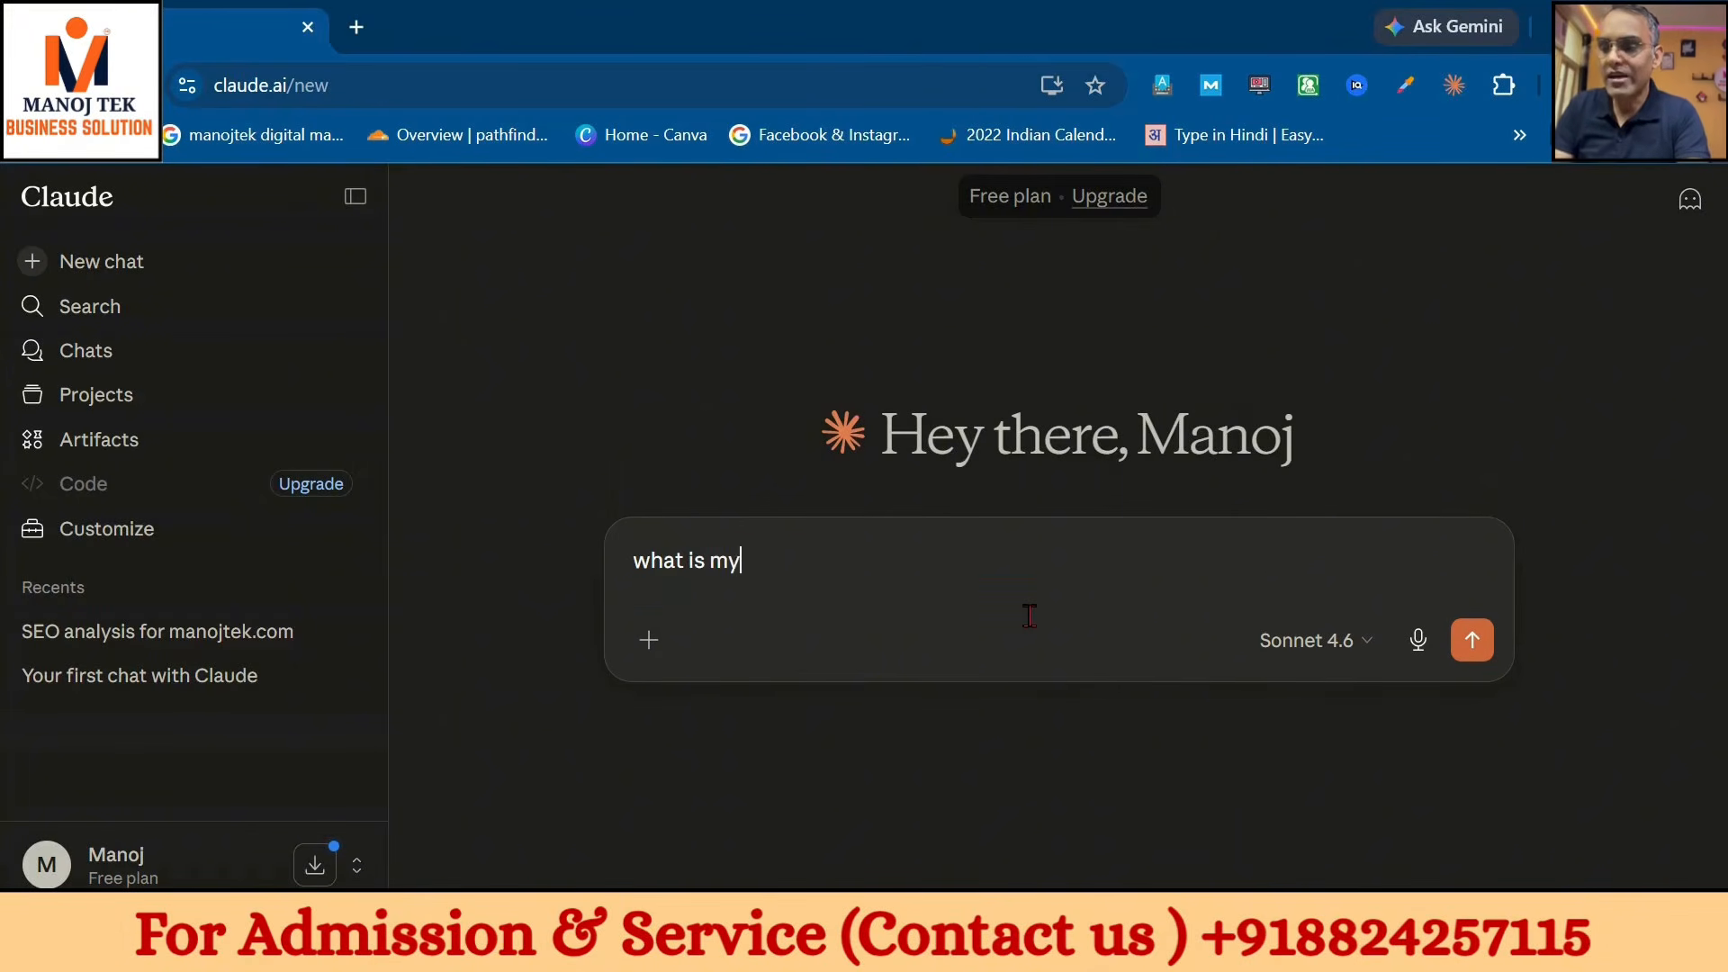
{"action": "type", "text": " last"}
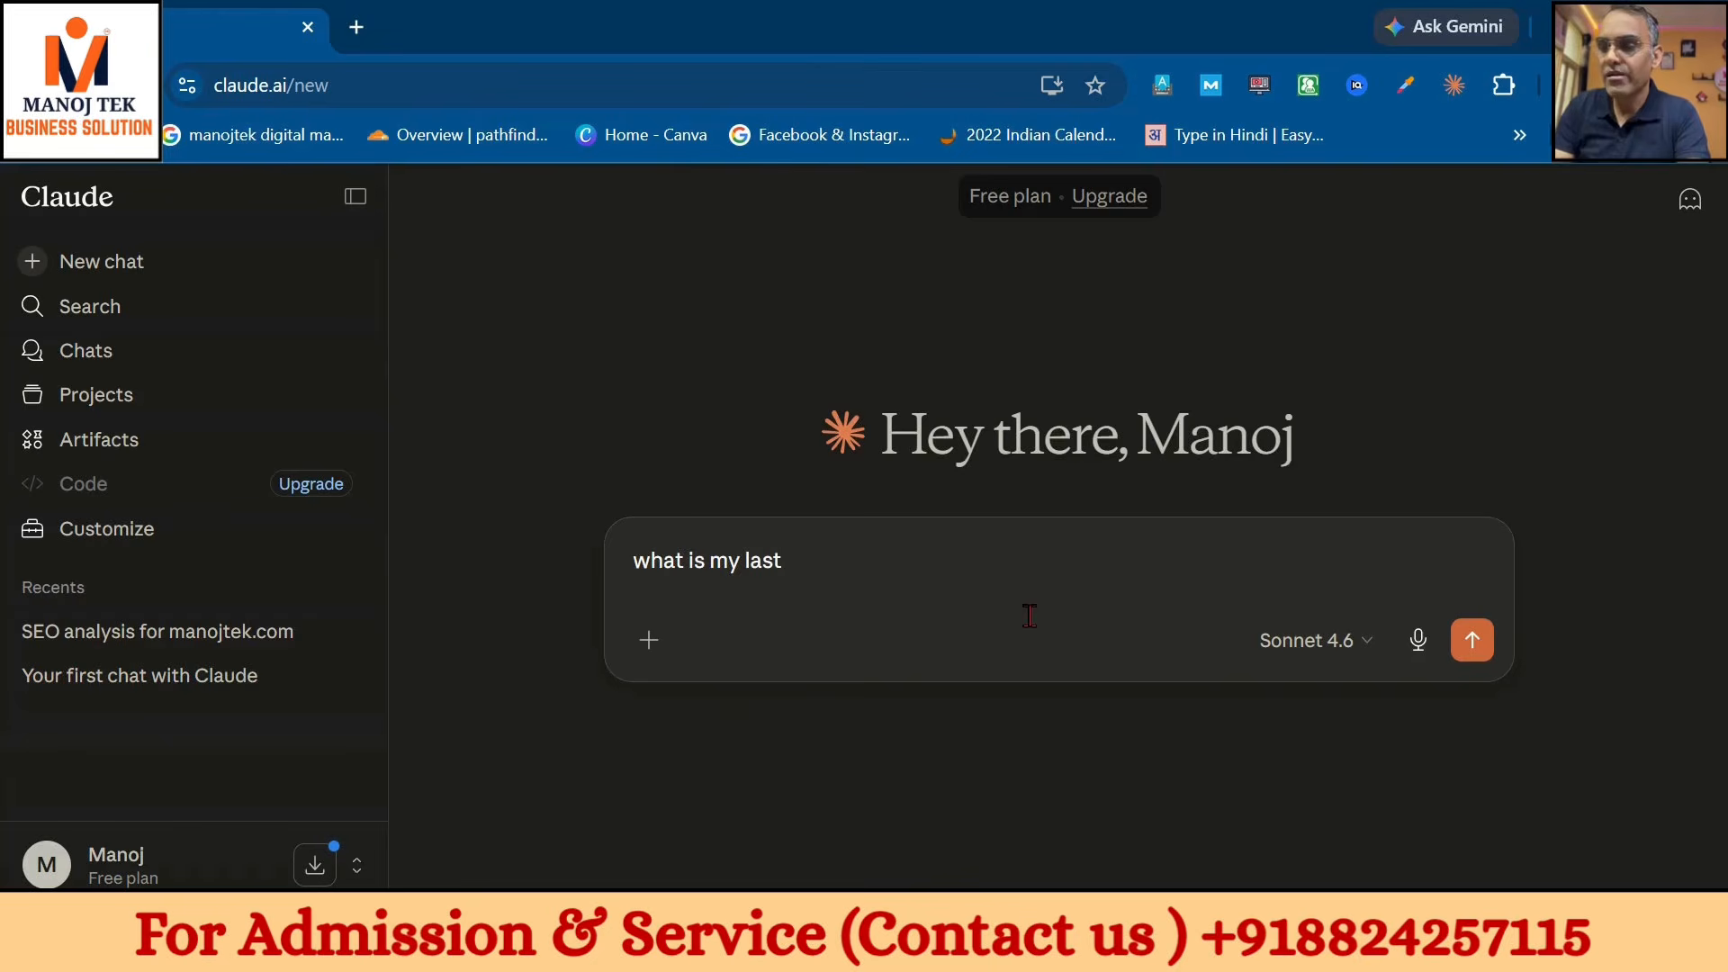
{"action": "type", "text": " mail"}
- Send the last-mail question so Claude reads Gmail and reports the Security alert, then open a new tab
{"action": "key", "text": "Return"}
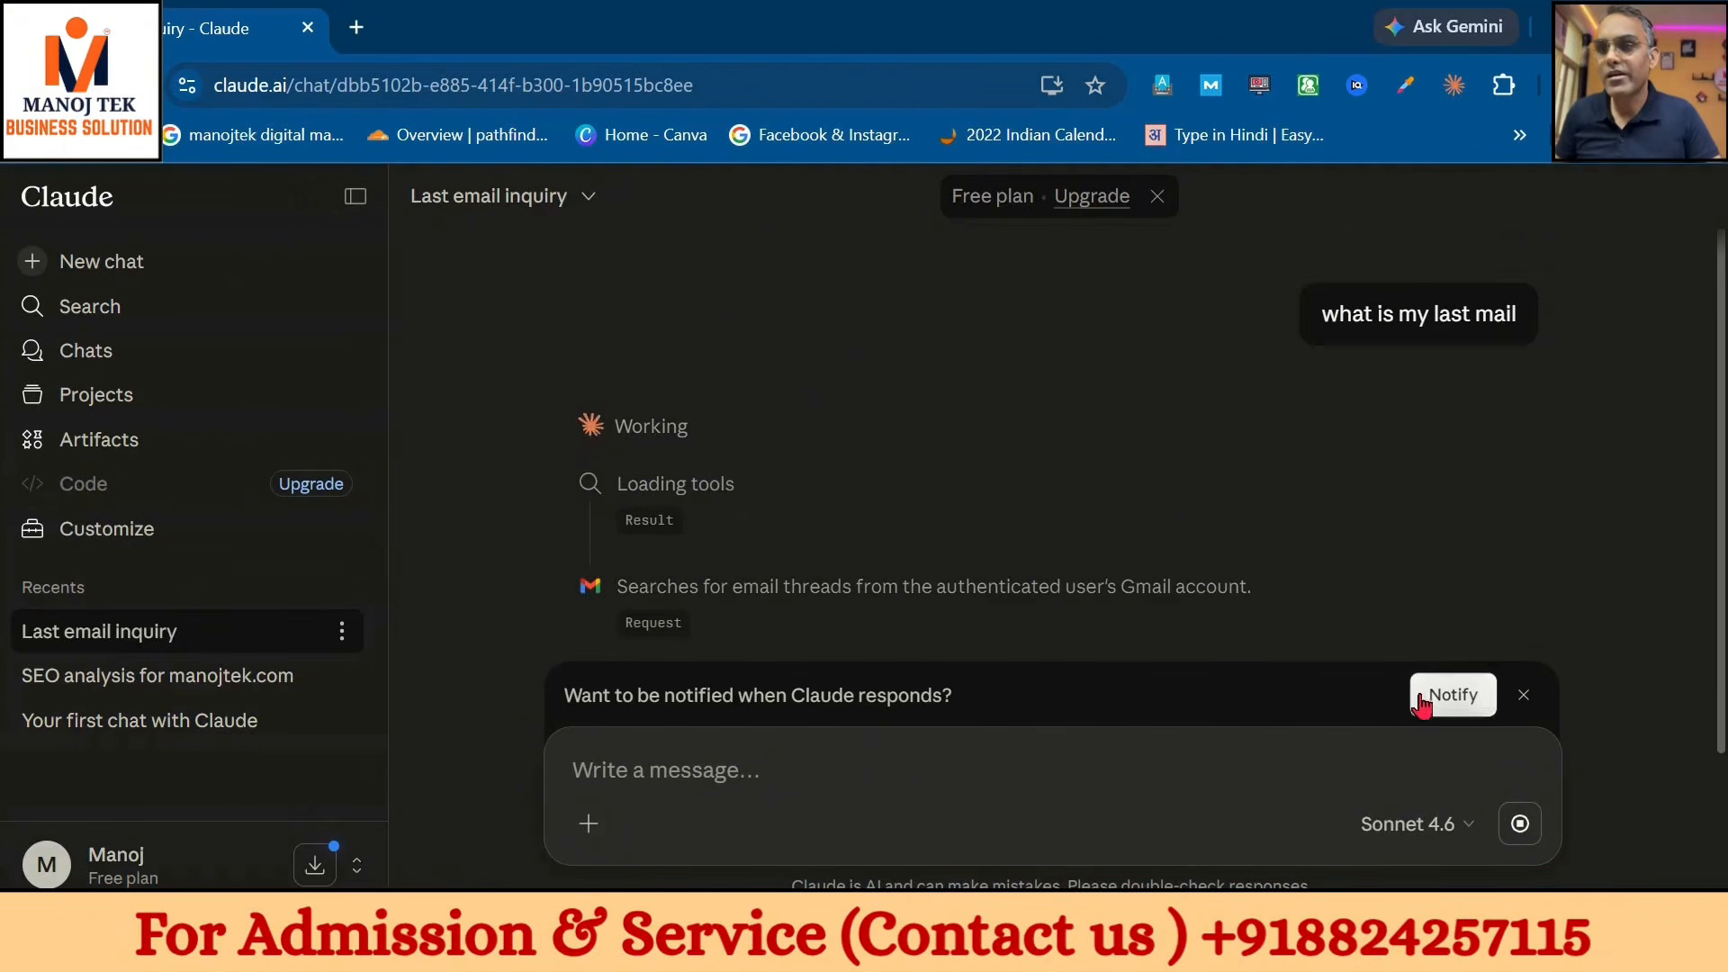
{"action": "scroll", "coordinate": [1305, 567], "scroll_direction": "down", "scroll_amount": 2}
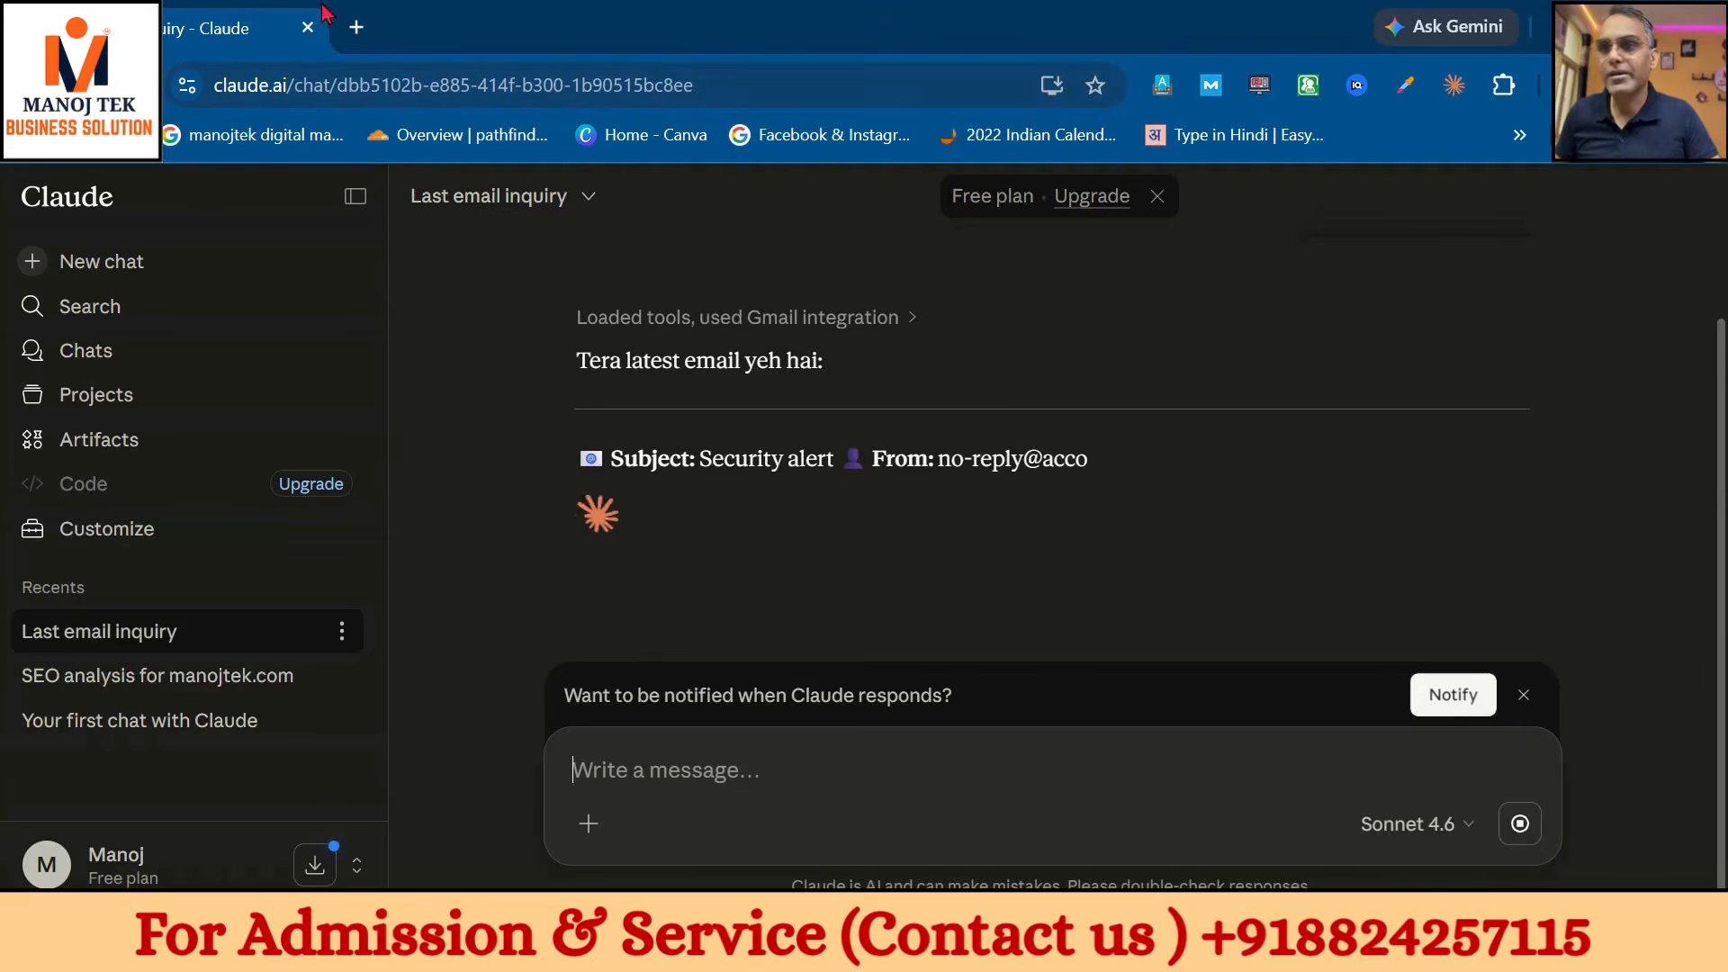
{"action": "left_click", "coordinate": [357, 27]}
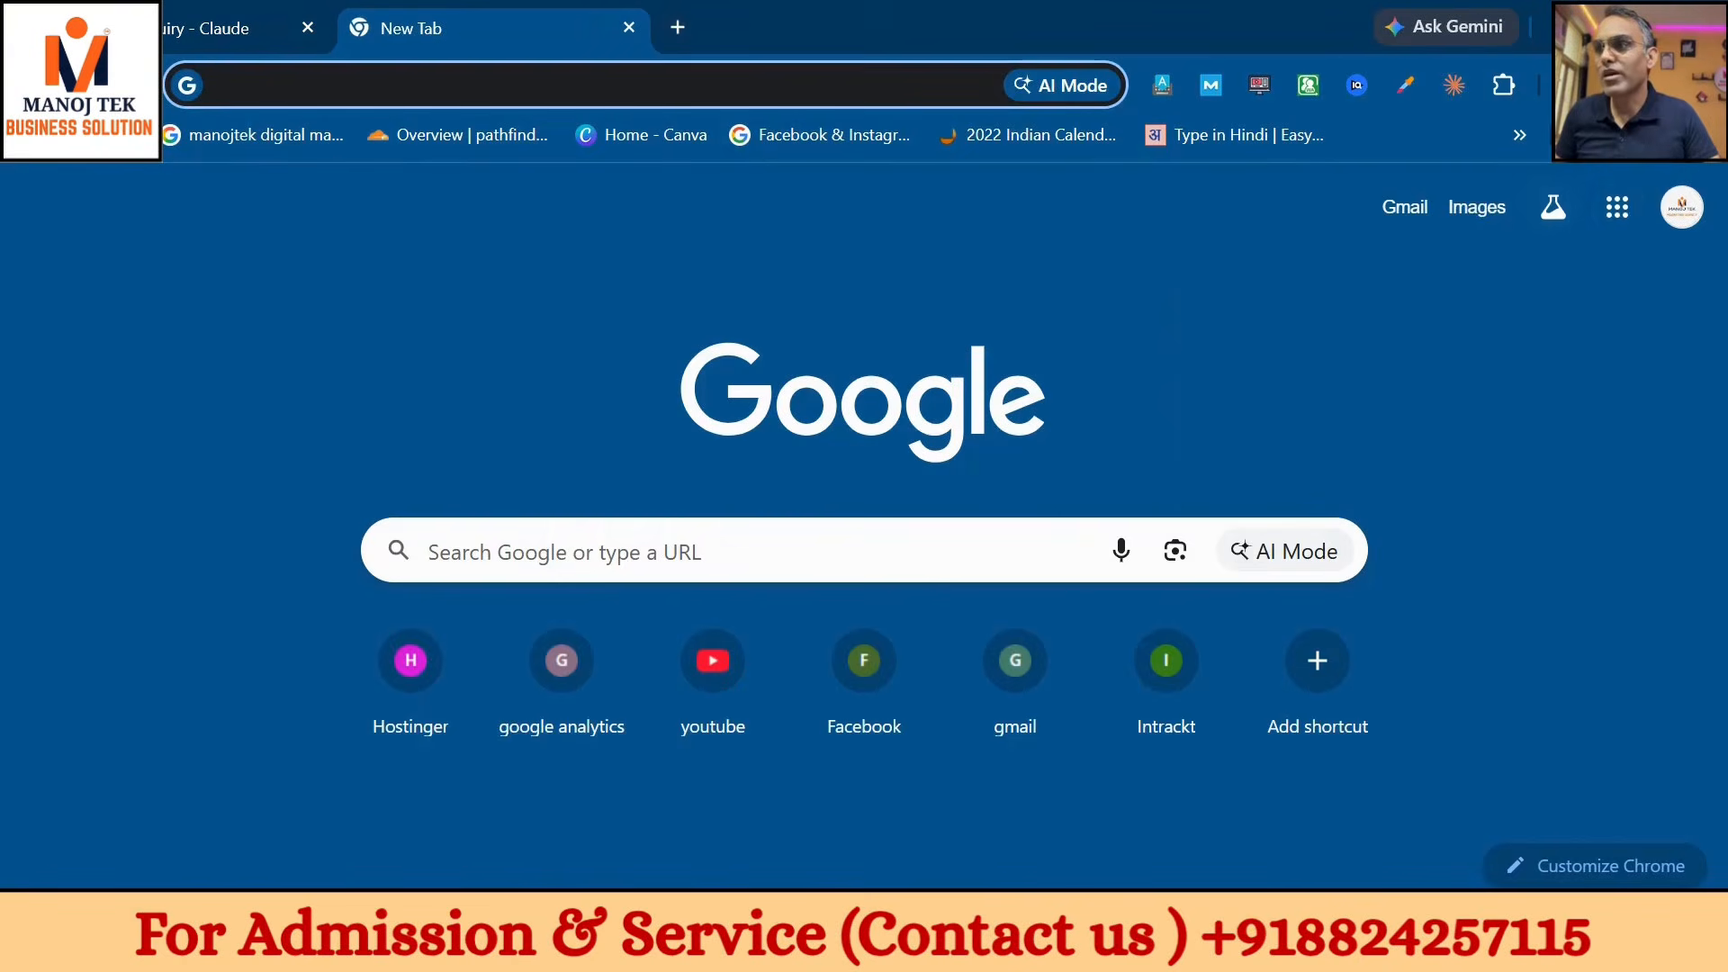
- Open the Gmail inbox and check that its newest message matches the Security alert's subject, sender and date in Claude's reply
{"action": "left_click", "coordinate": [1683, 207]}
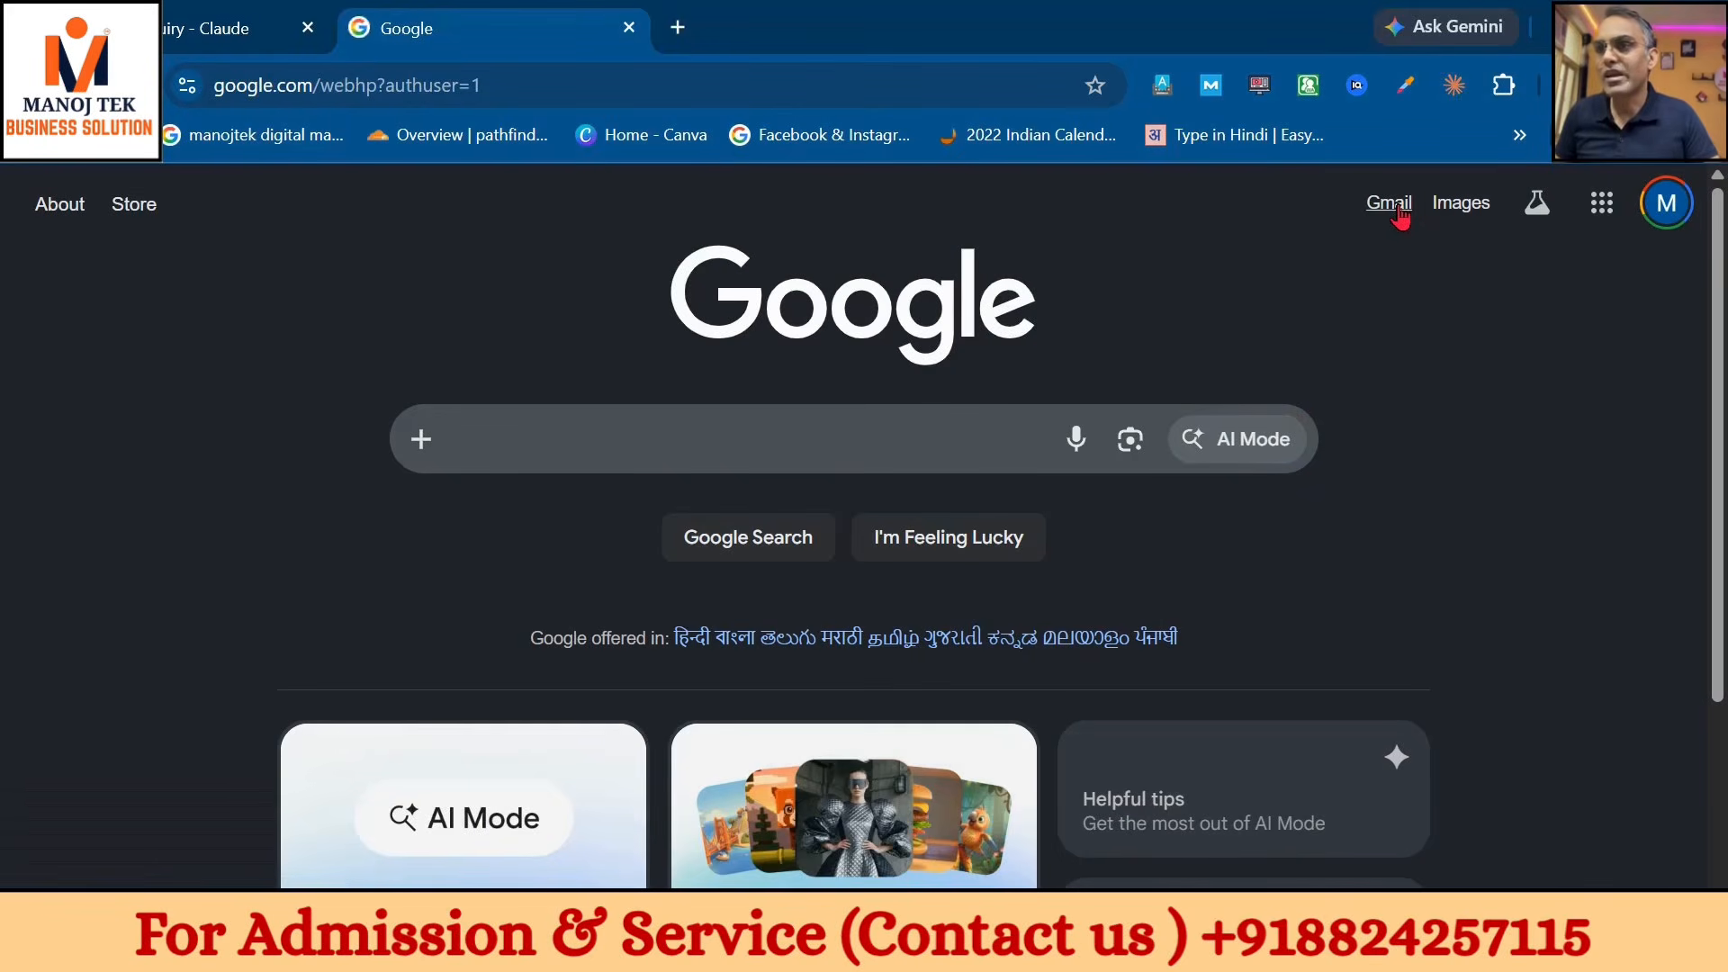
{"action": "left_click", "coordinate": [1390, 204]}
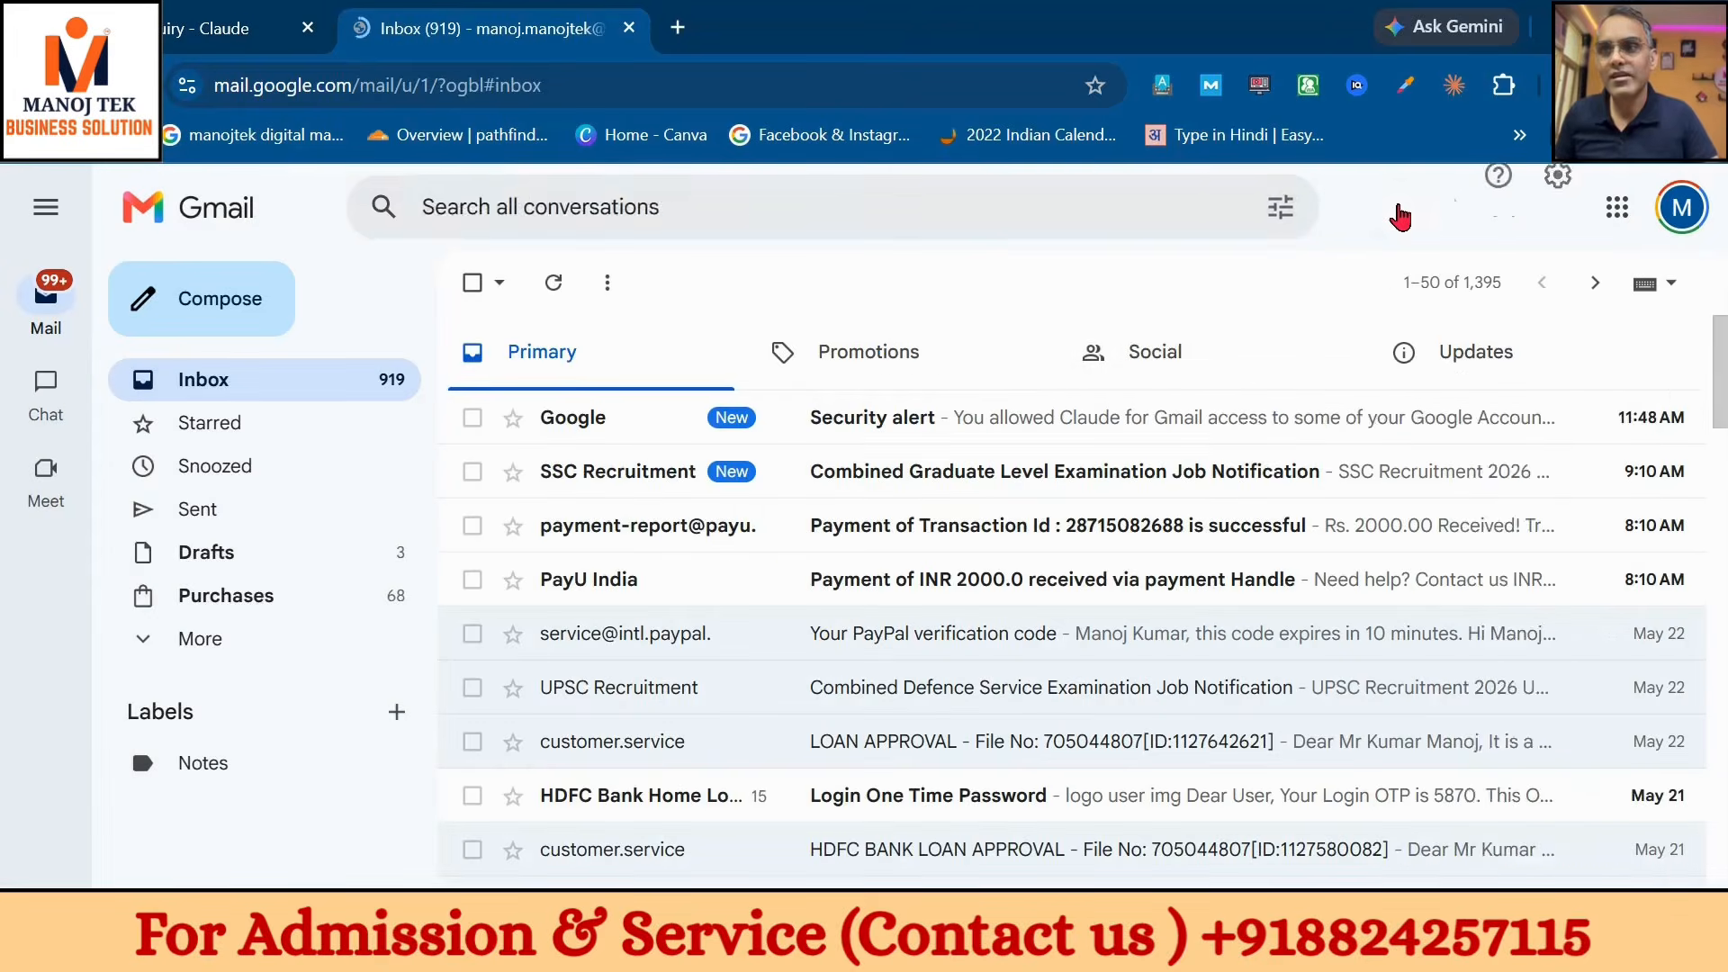
{"action": "left_click", "coordinate": [205, 25]}
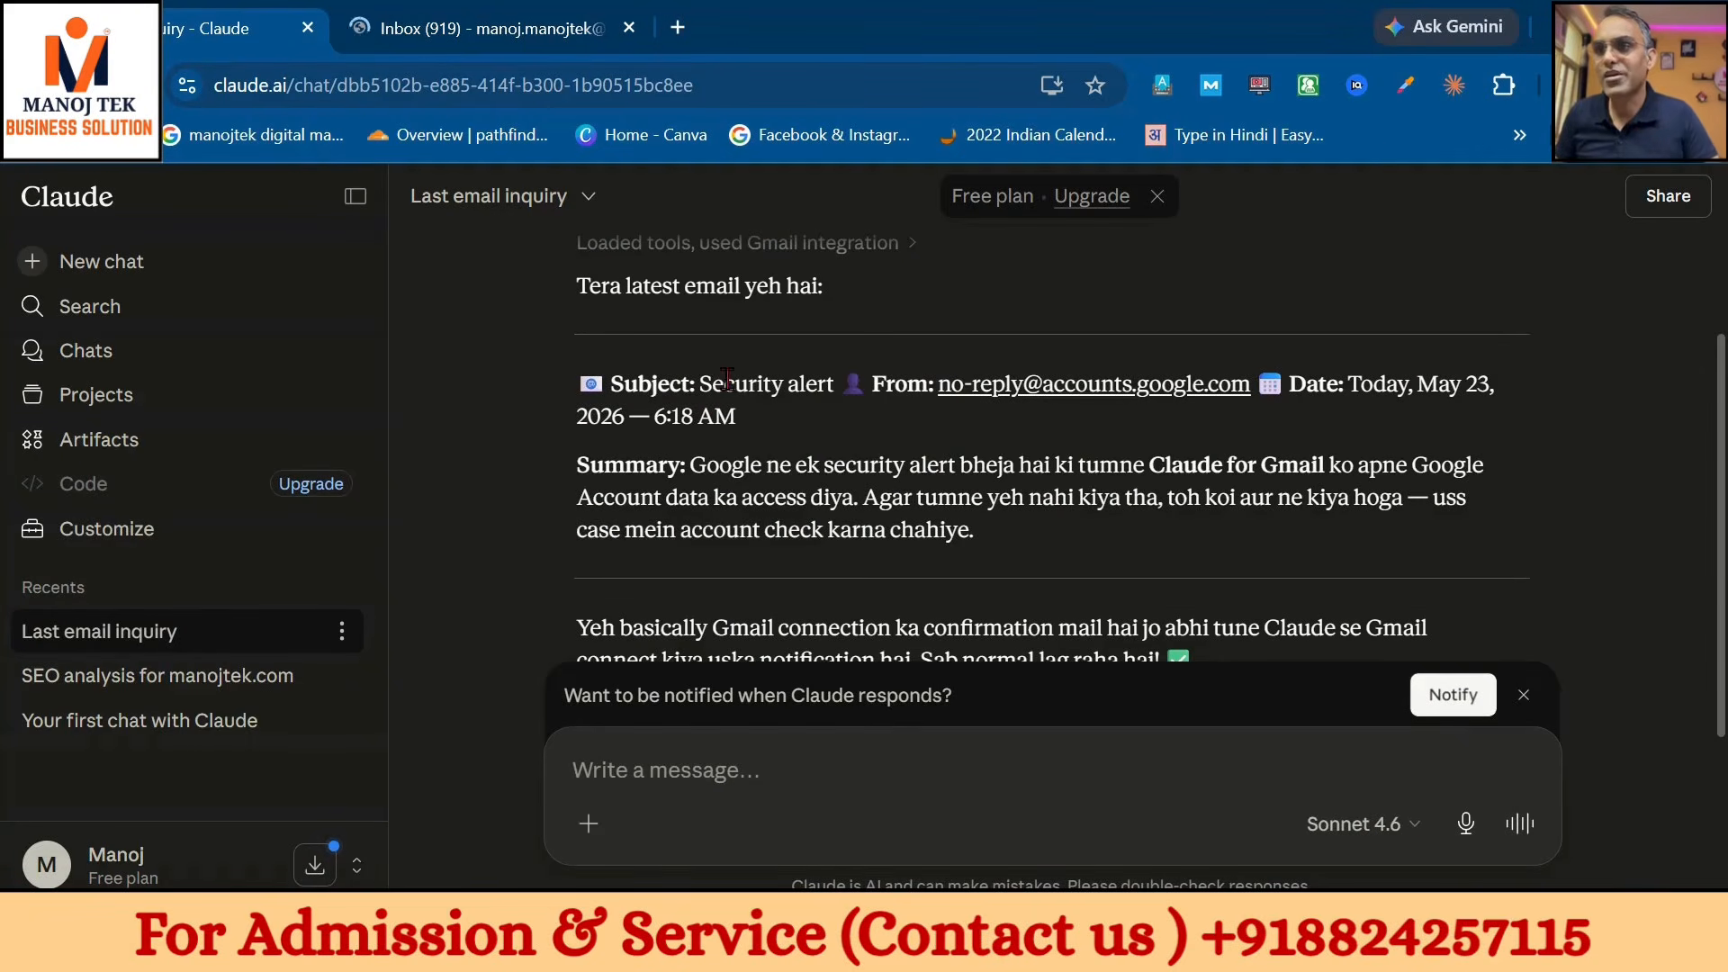
{"action": "left_click_drag", "start_coordinate": [728, 379], "coordinate": [1369, 445]}
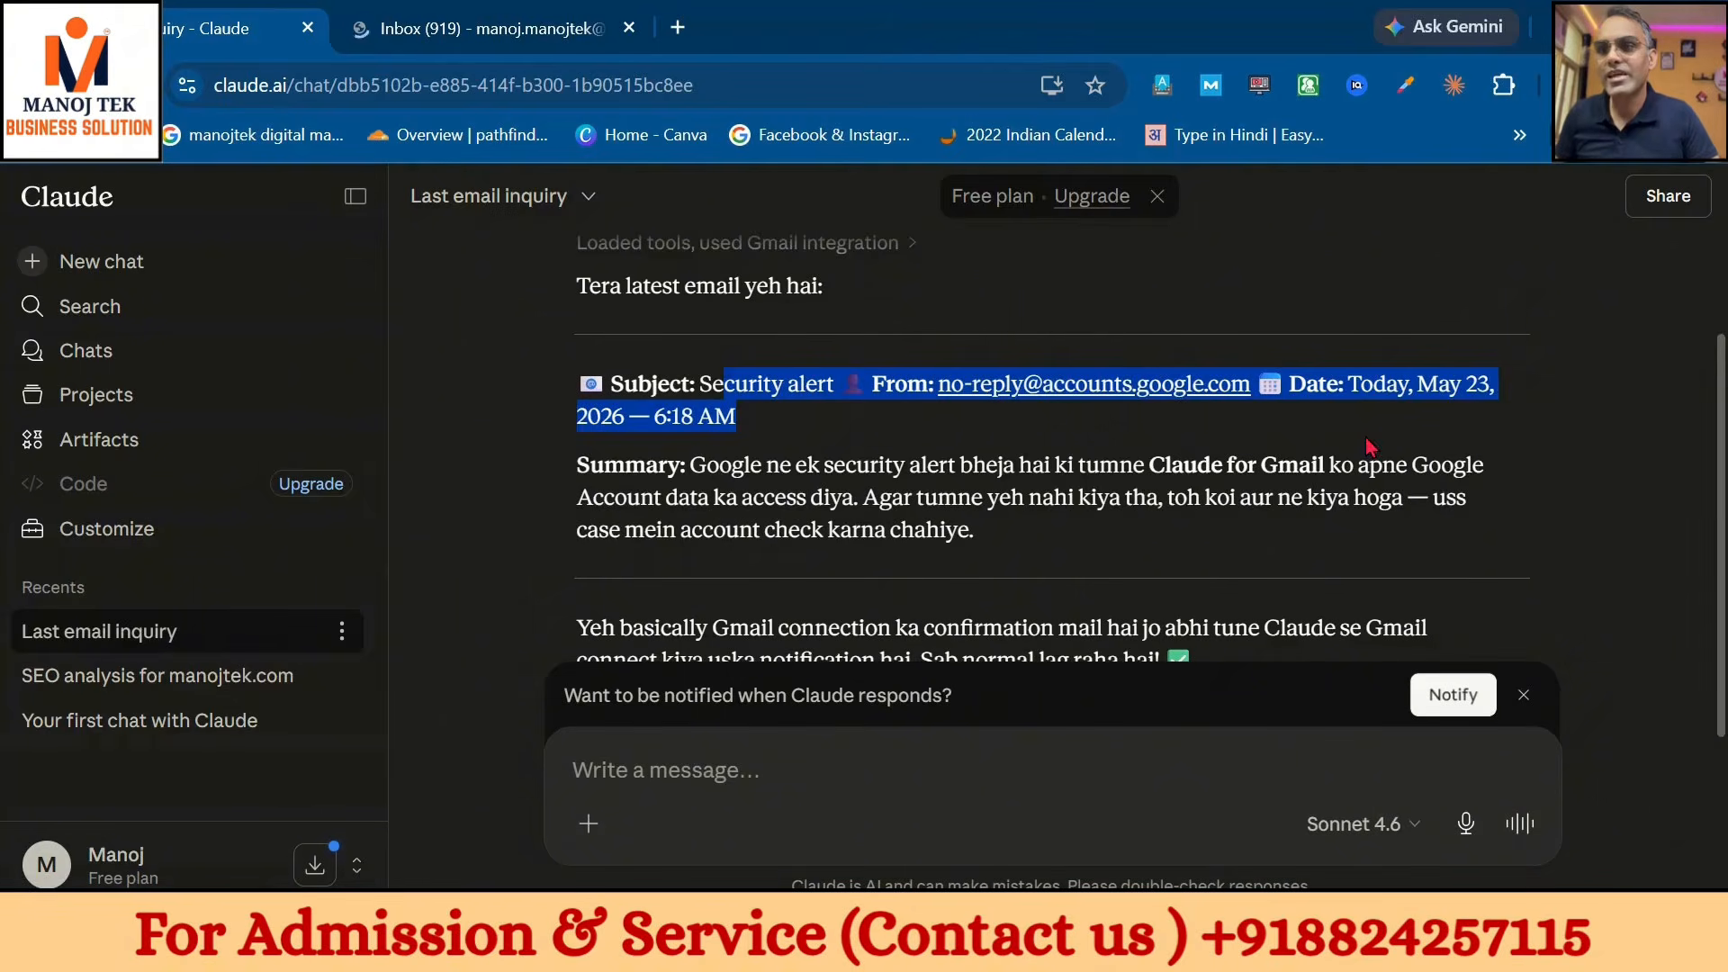
{"action": "scroll", "coordinate": [810, 487], "scroll_direction": "down", "scroll_amount": 3}
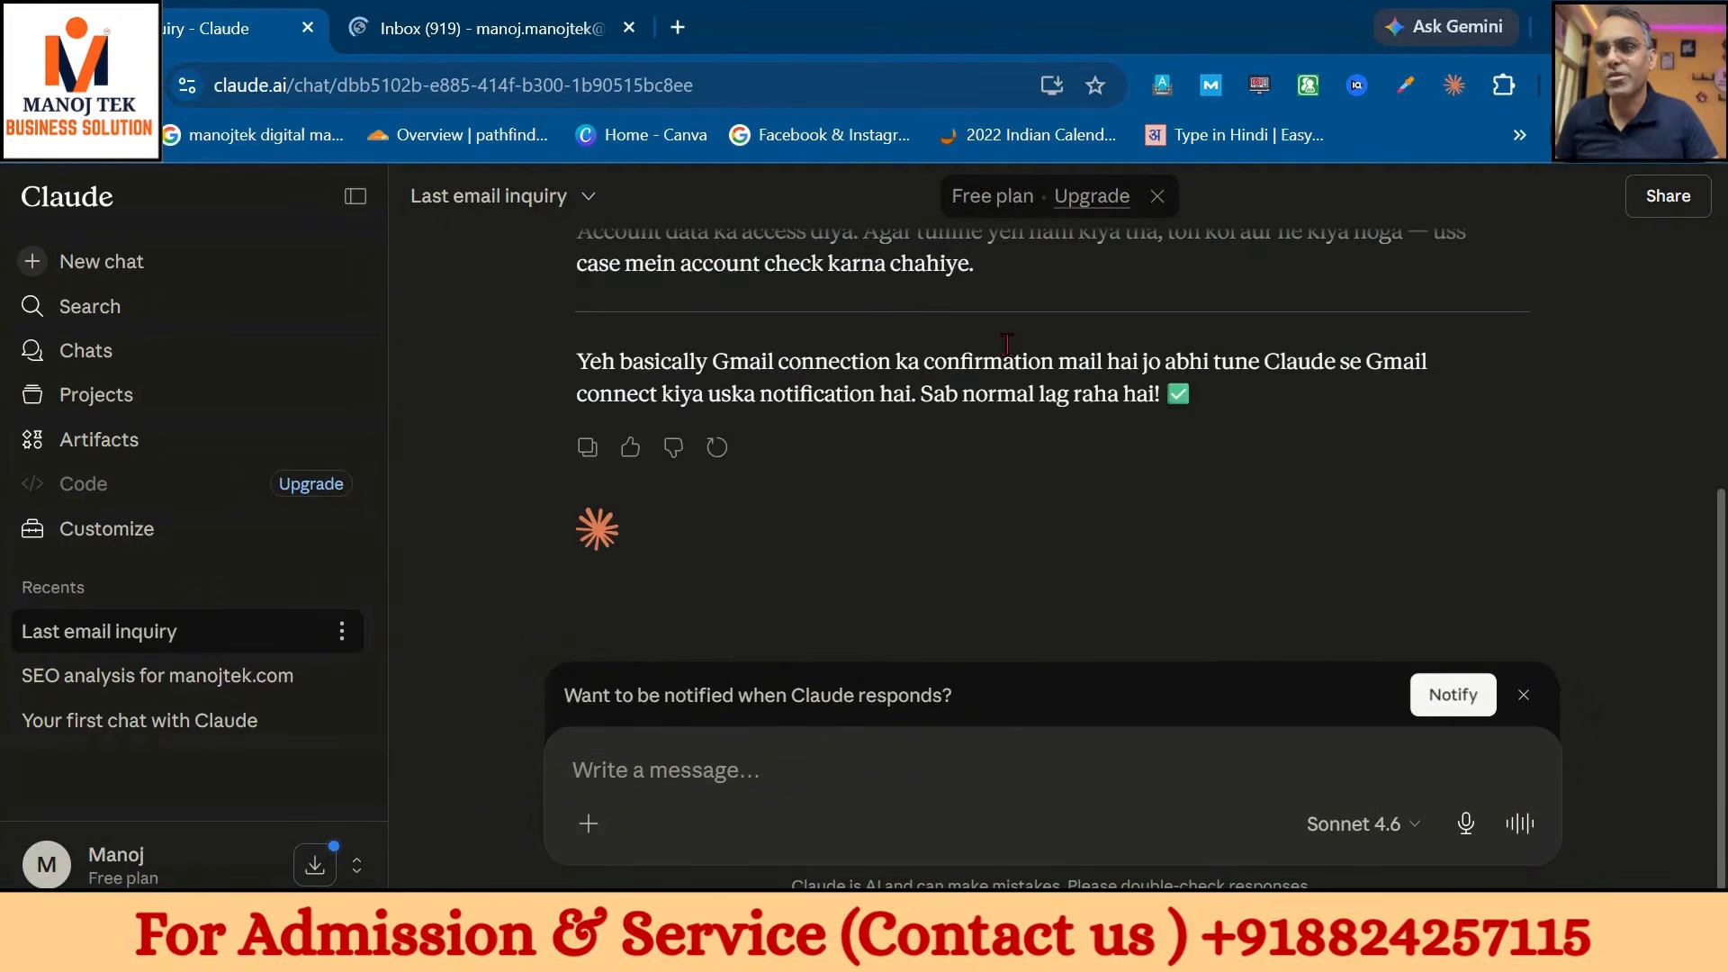
{"action": "scroll", "coordinate": [1006, 344], "scroll_direction": "up", "scroll_amount": 3}
{"action": "scroll", "coordinate": [1006, 344], "scroll_direction": "down", "scroll_amount": 3}
{"action": "left_click", "coordinate": [486, 28]}
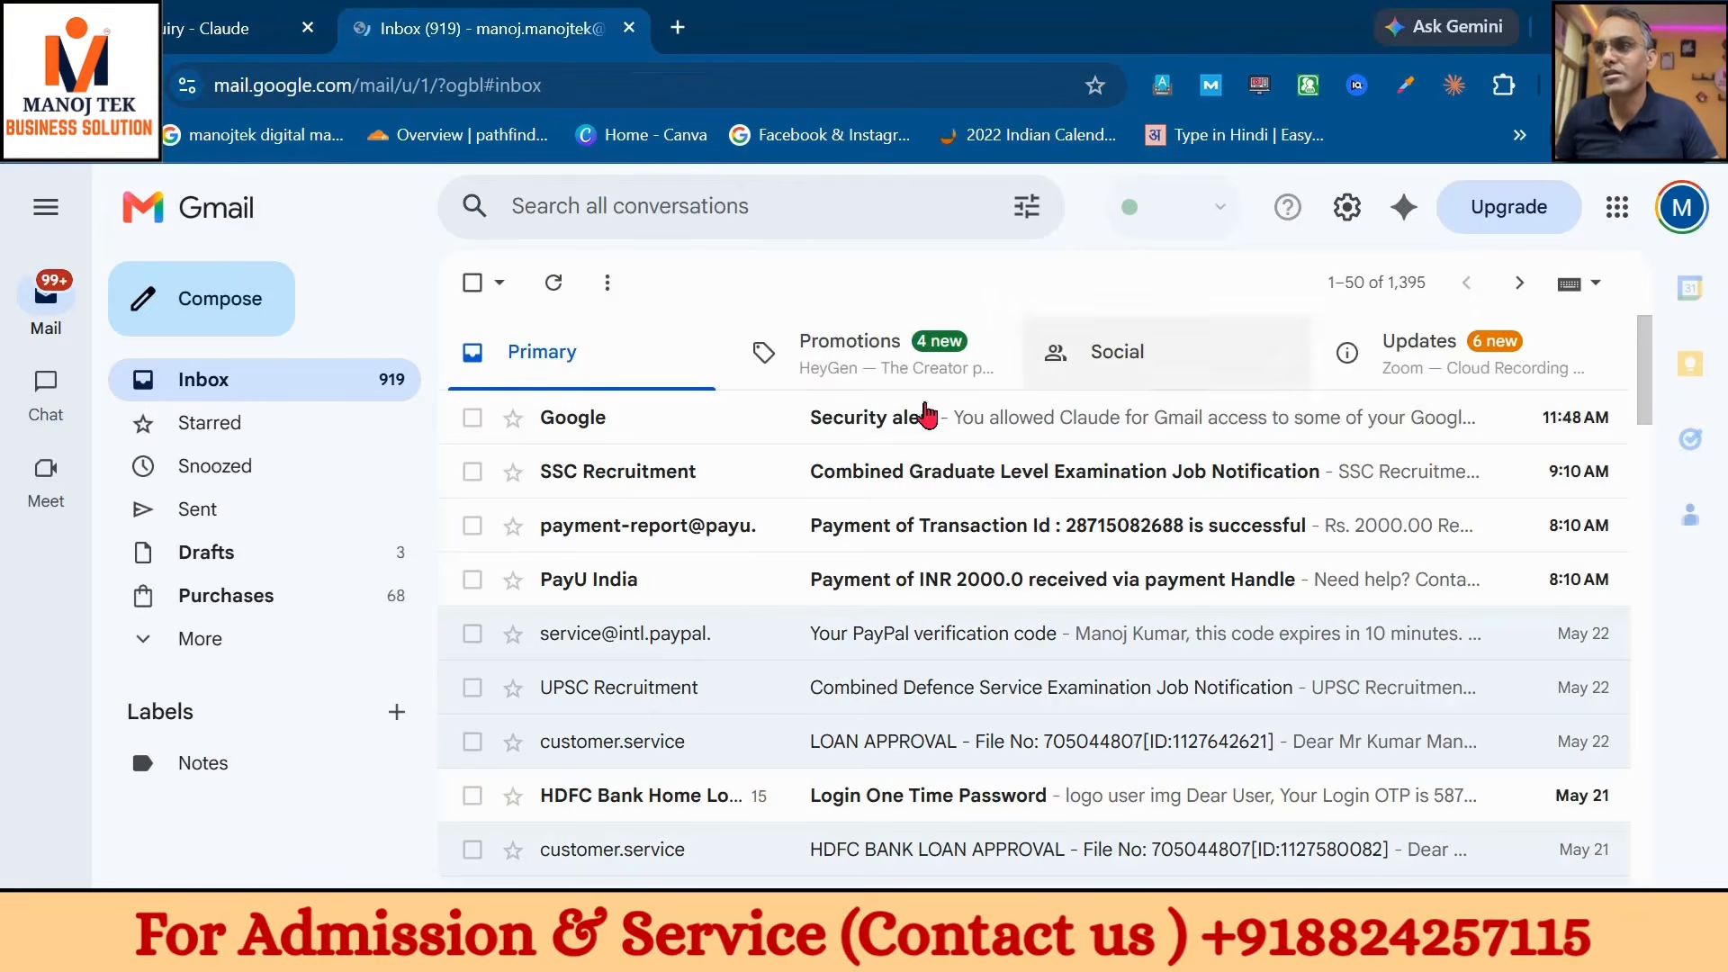
{"action": "left_click", "coordinate": [243, 28]}
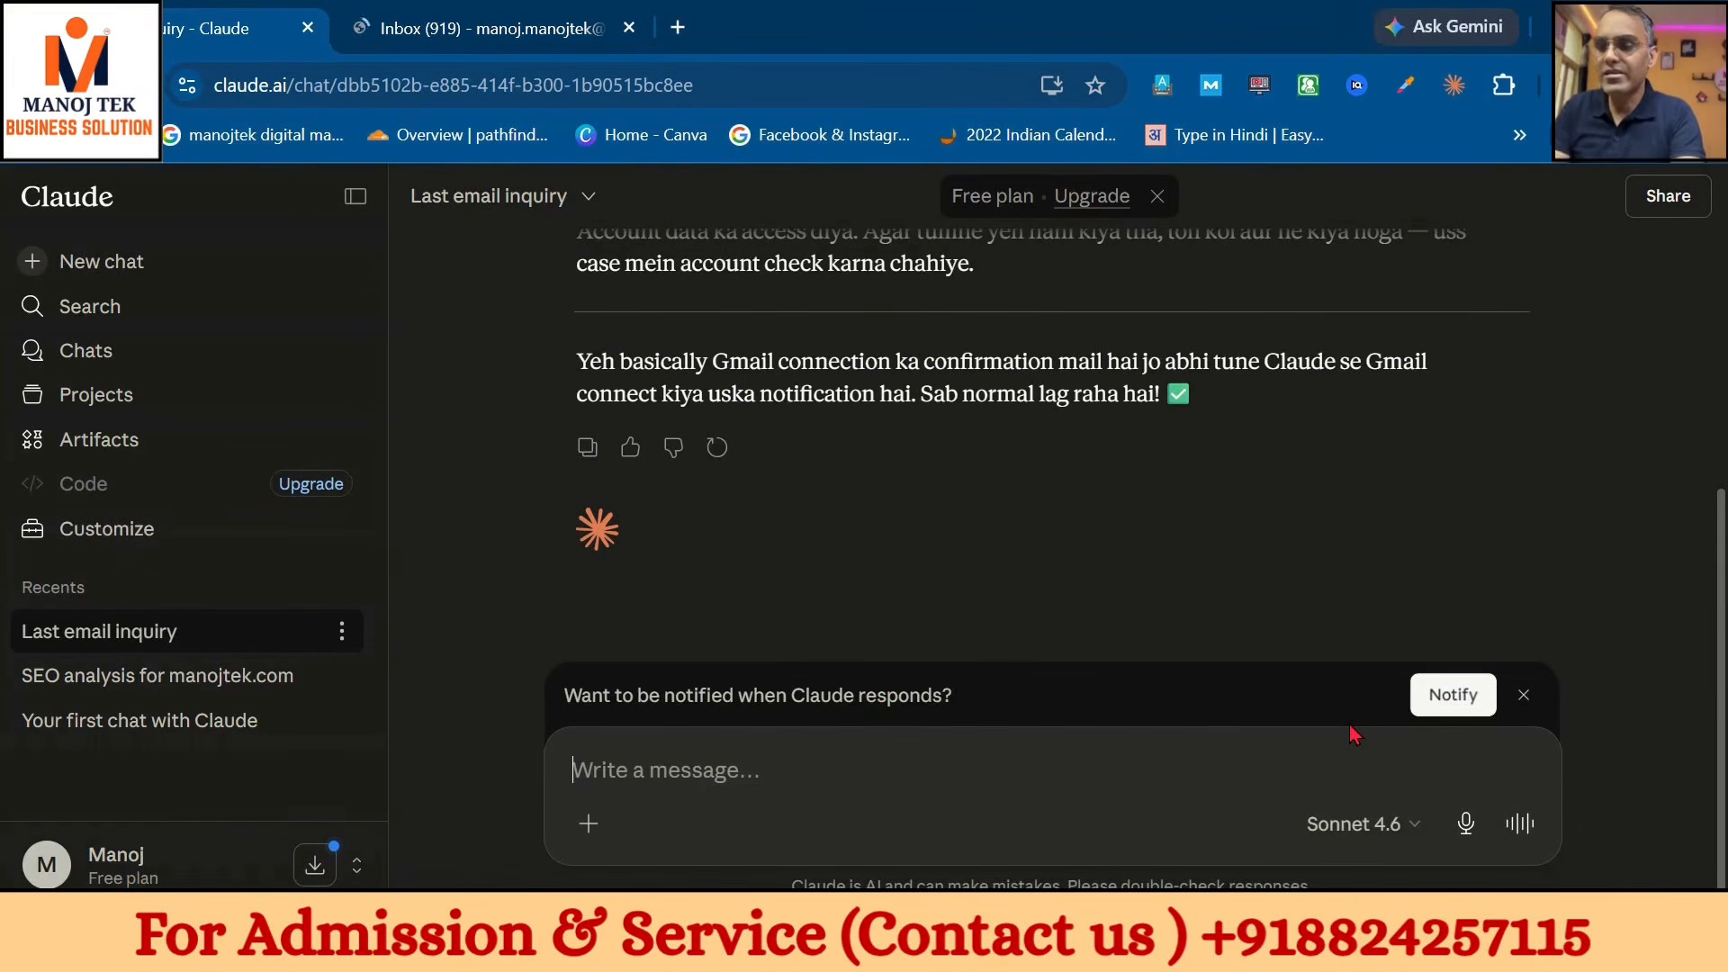
- Ask Claude to draft a 'hello and best wishes' email to my own Gmail address
{"action": "type", "text": "pleas"}
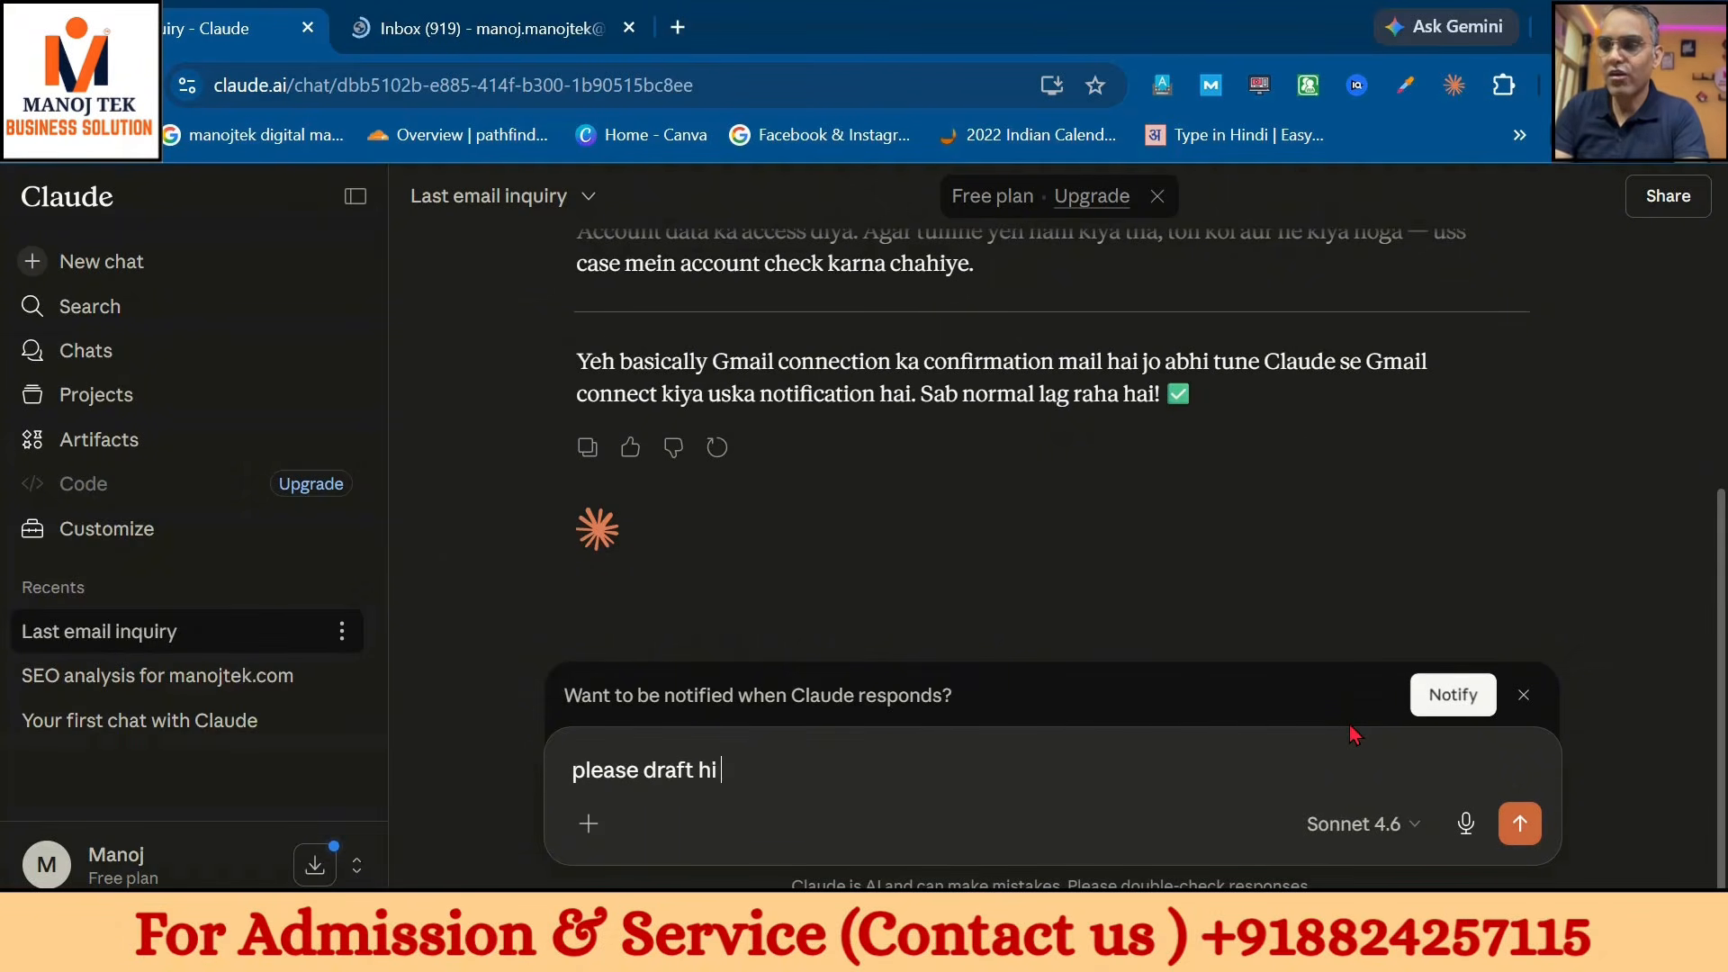
{"action": "type", "text": "e draft heloo and"}
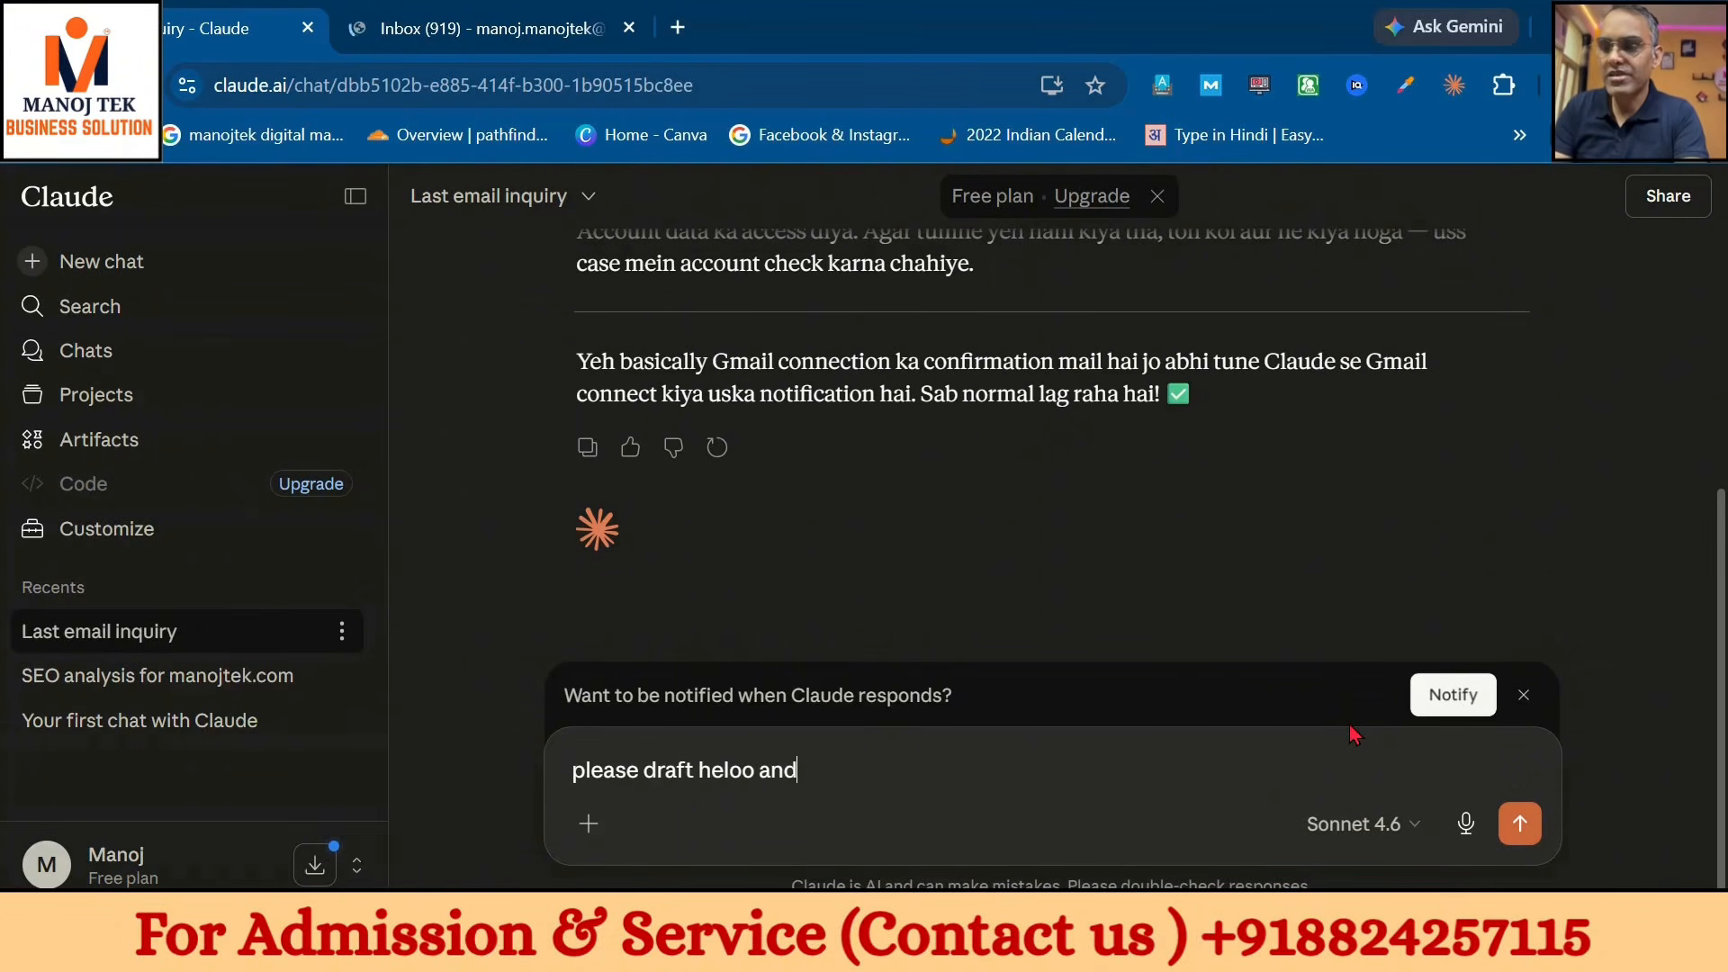
{"action": "type", "text": " best w"}
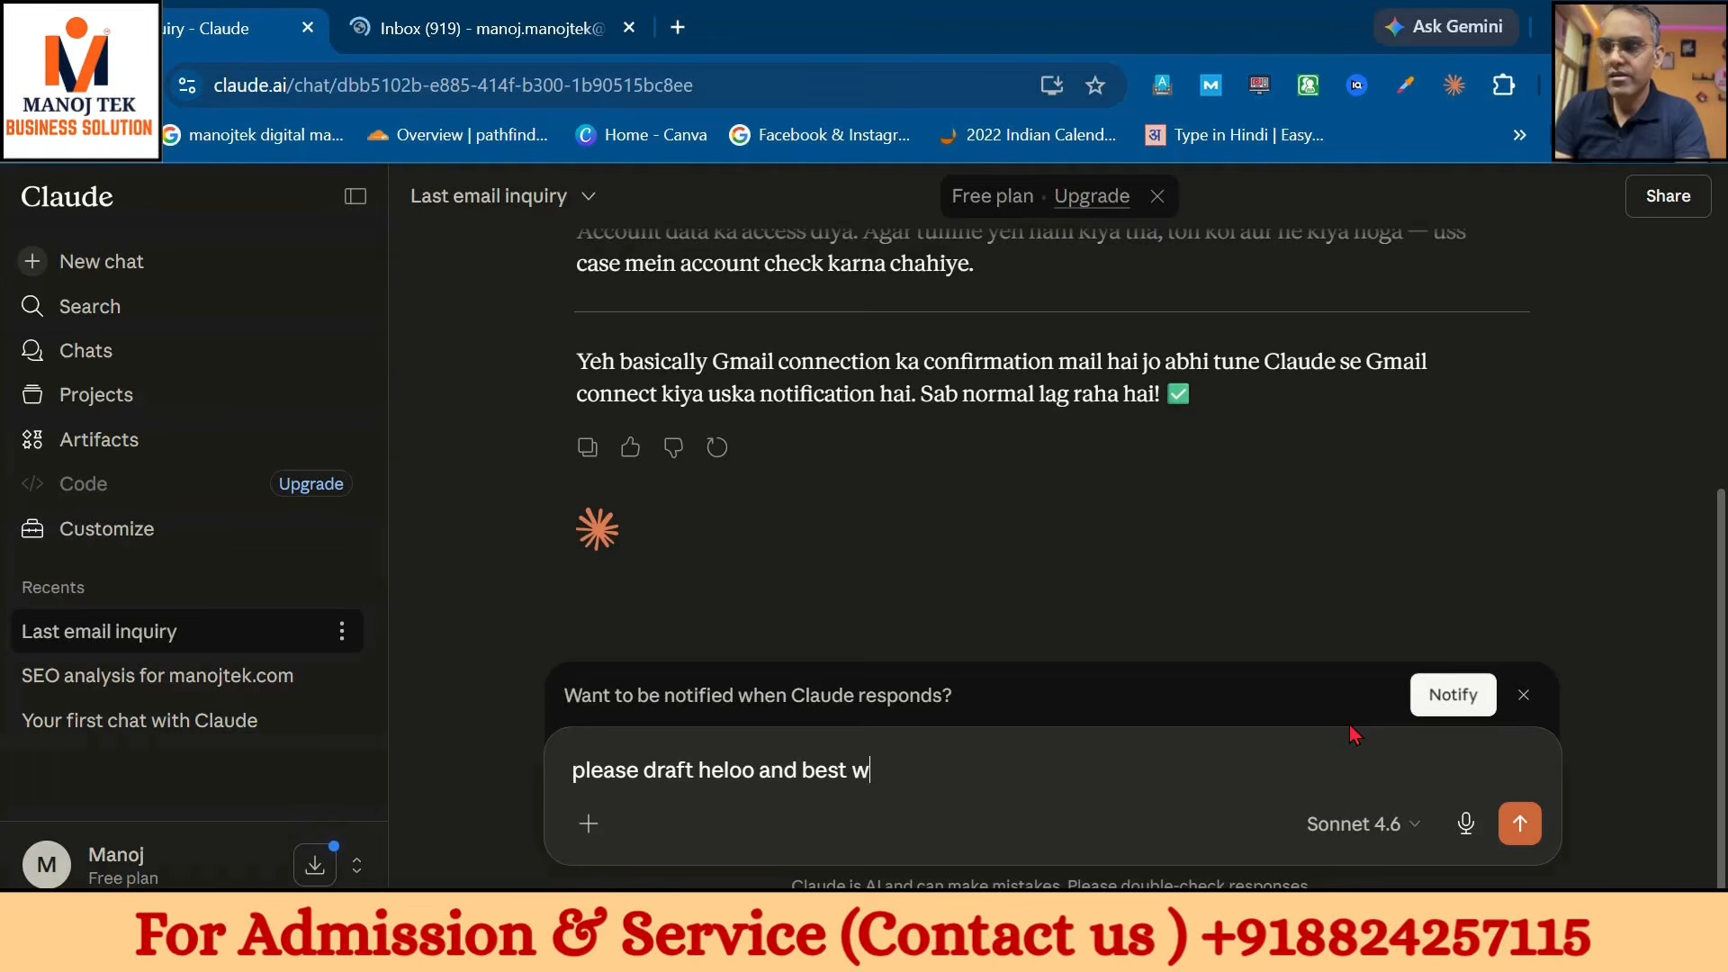
{"action": "type", "text": "ishes"}
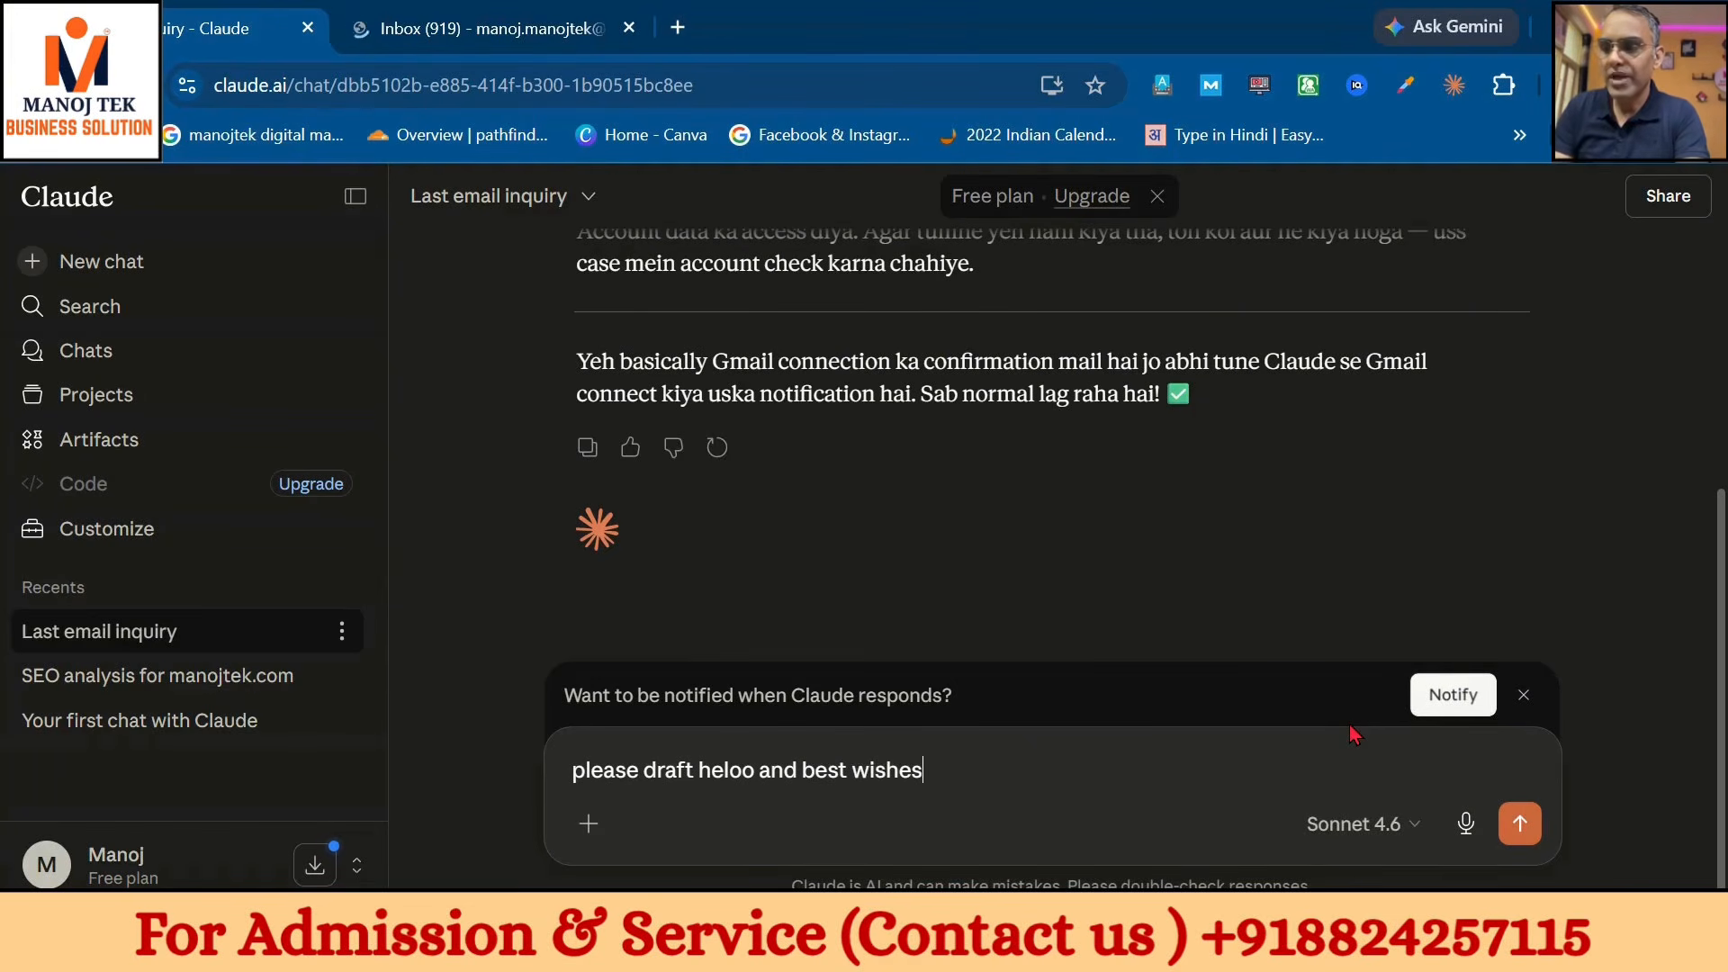
{"action": "type", "text": " mail to "}
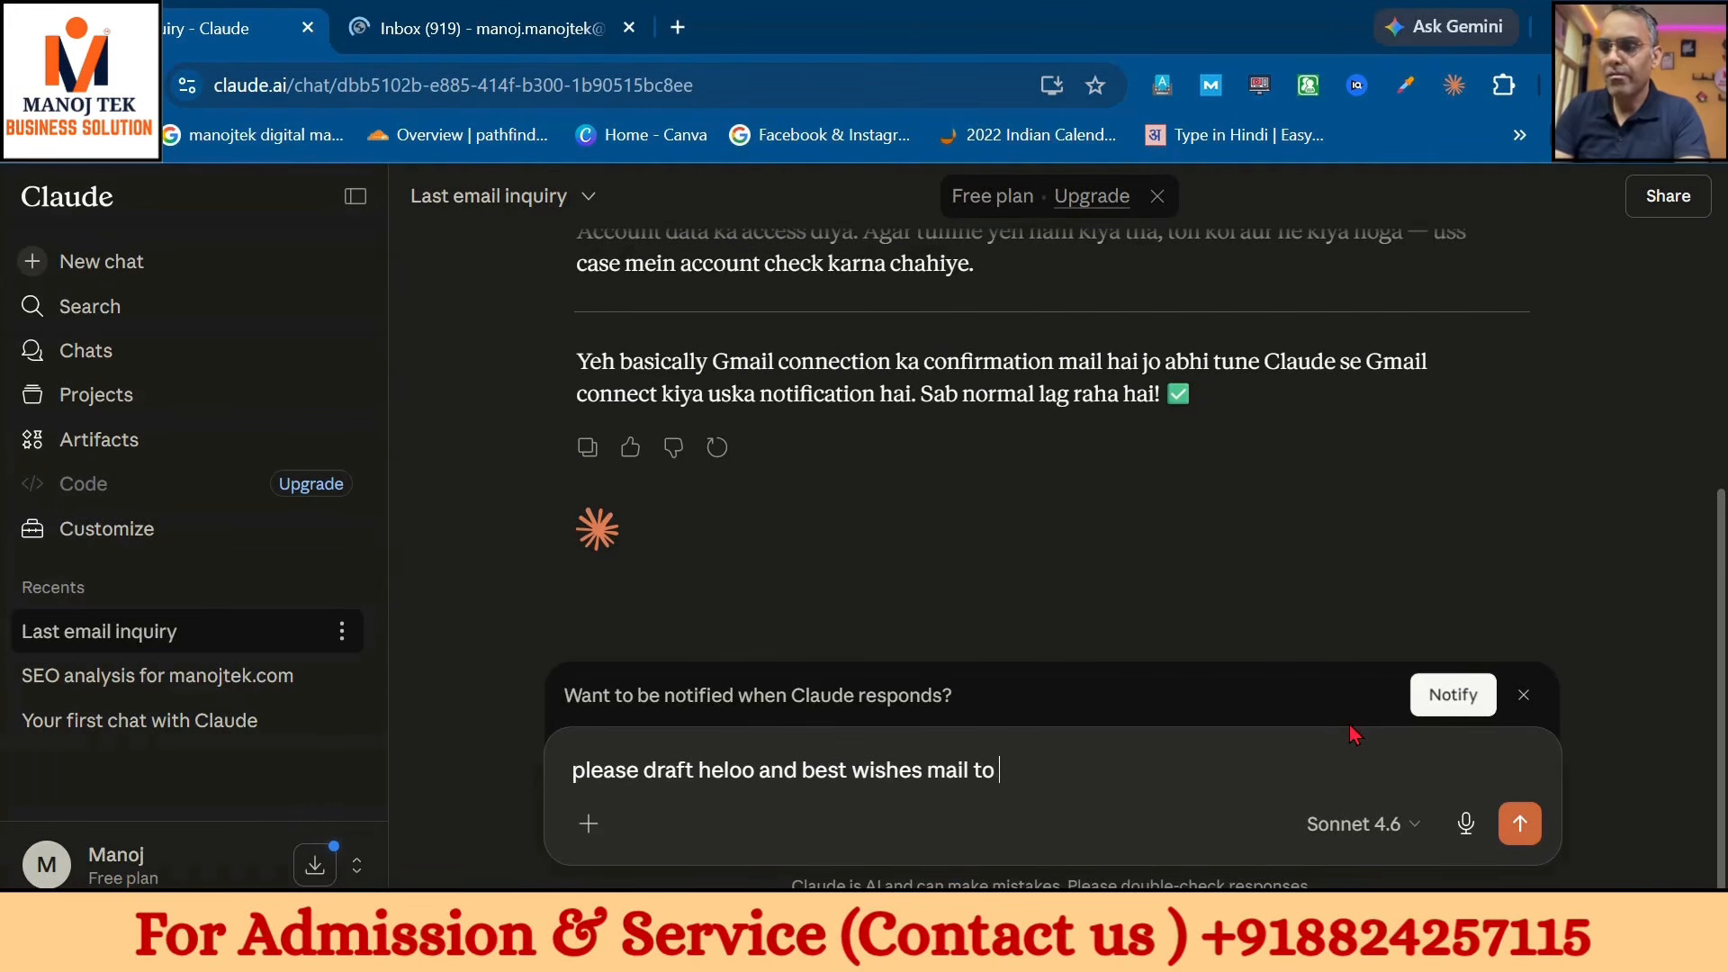
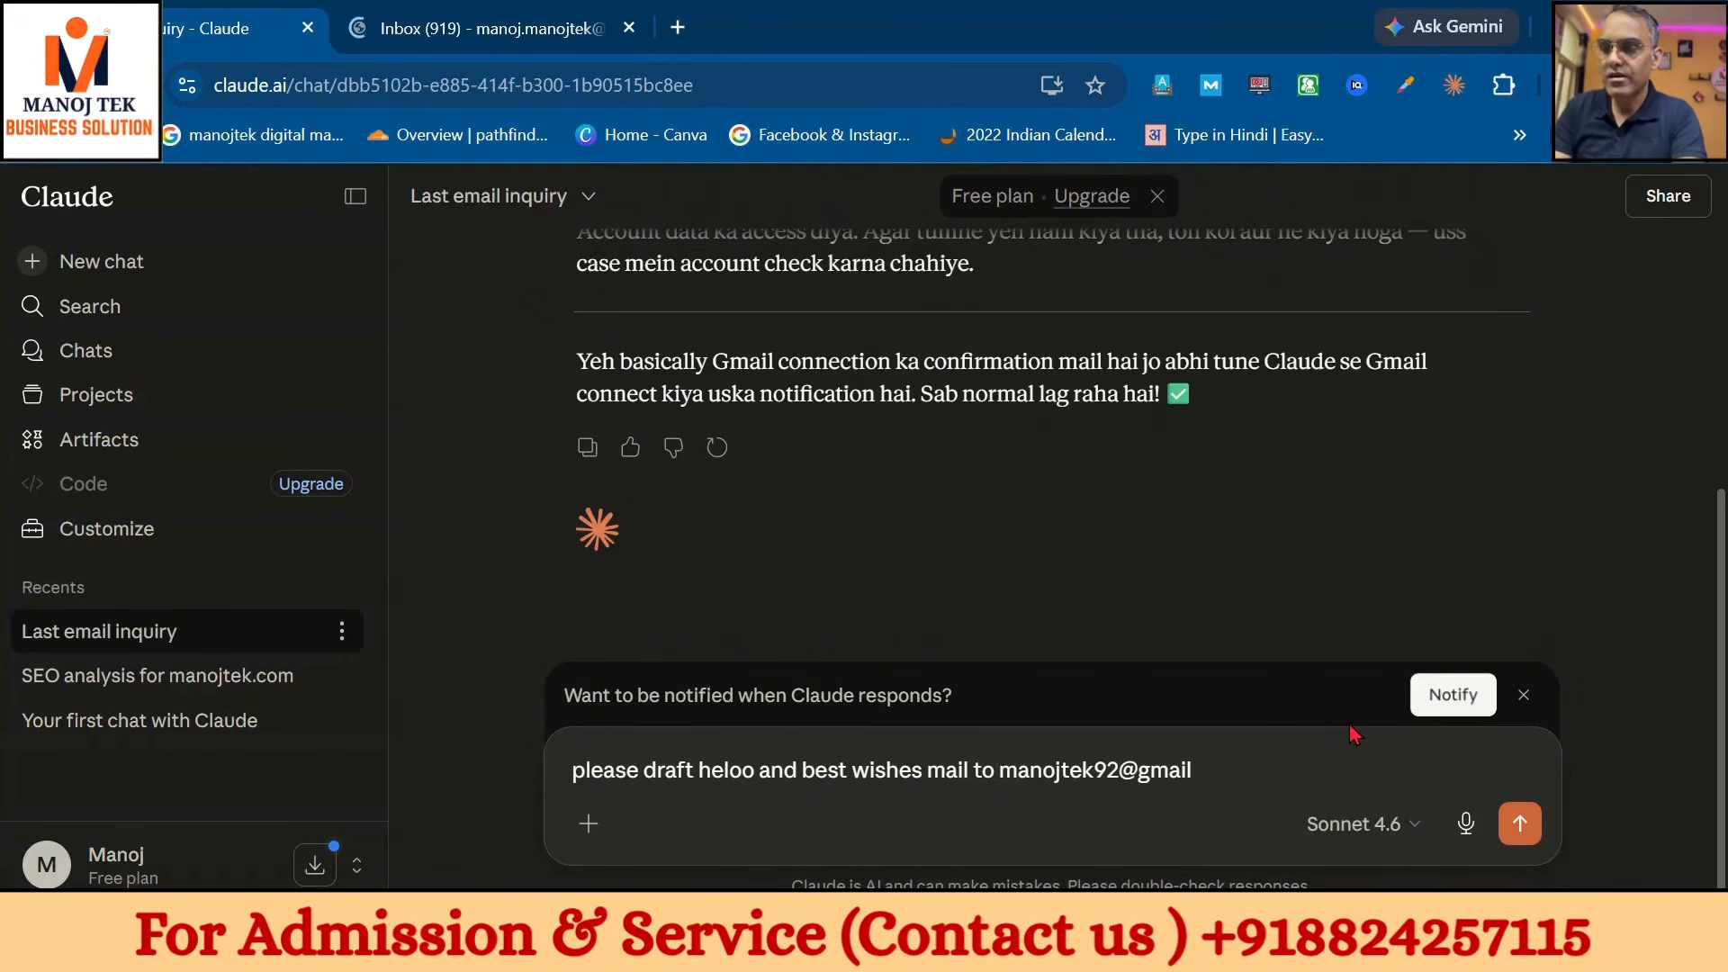
{"action": "key", "text": "Return"}
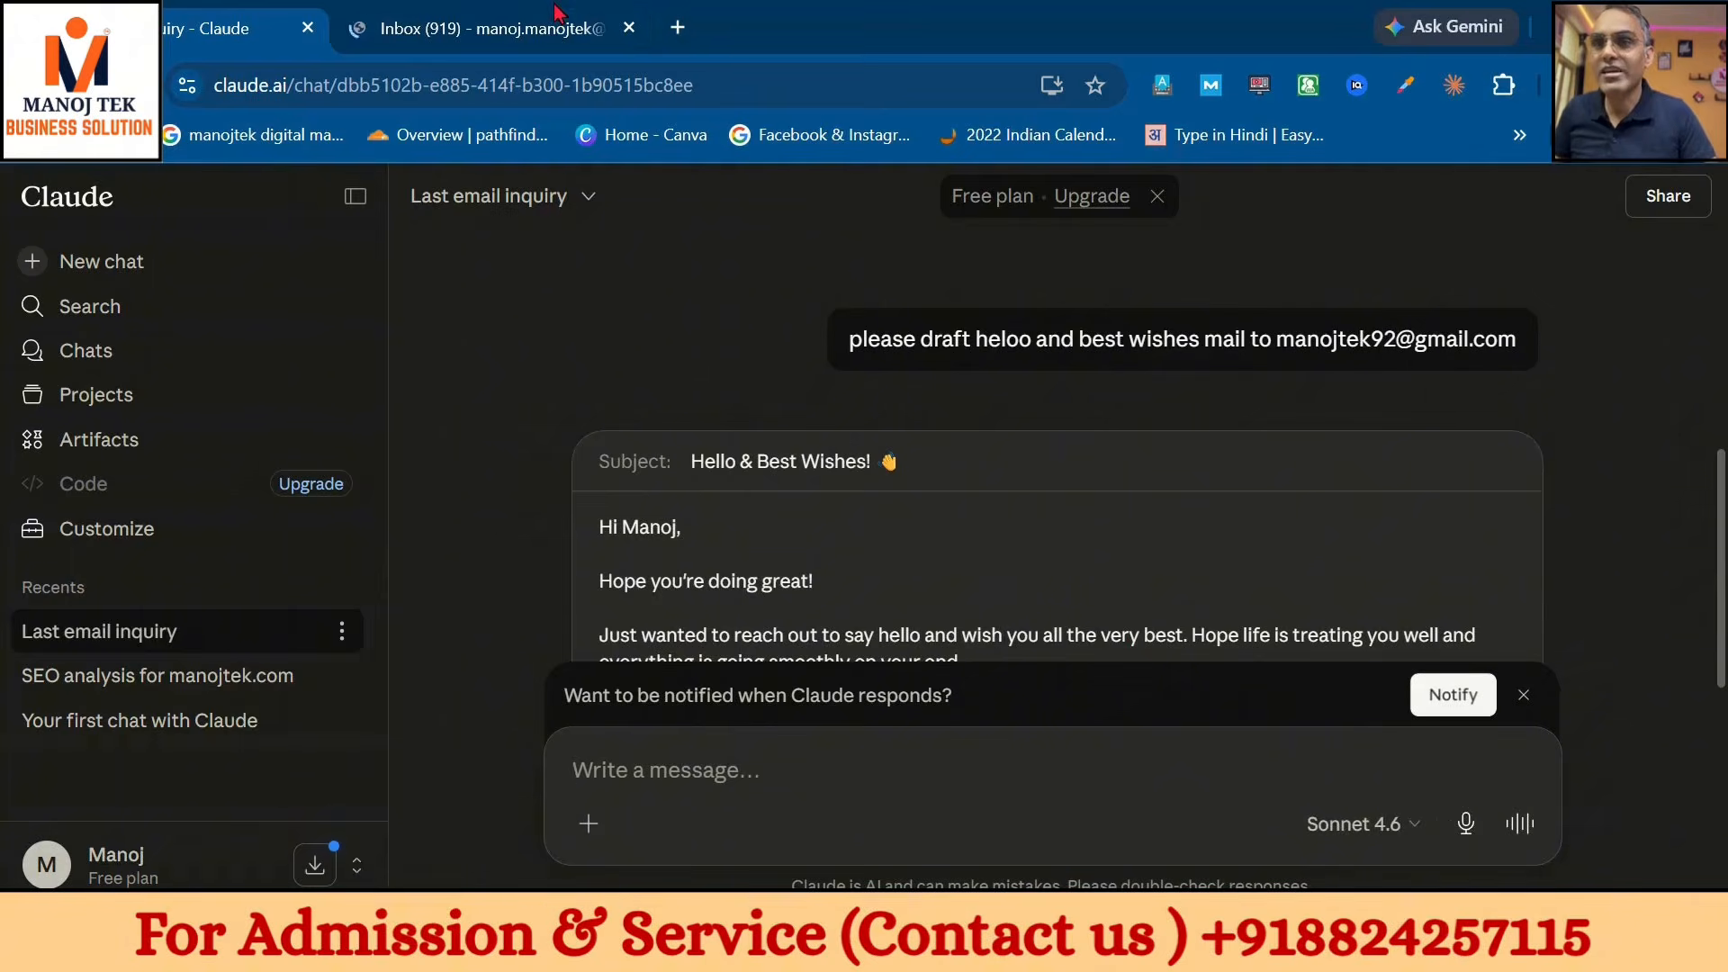
{"action": "left_click", "coordinate": [450, 28]}
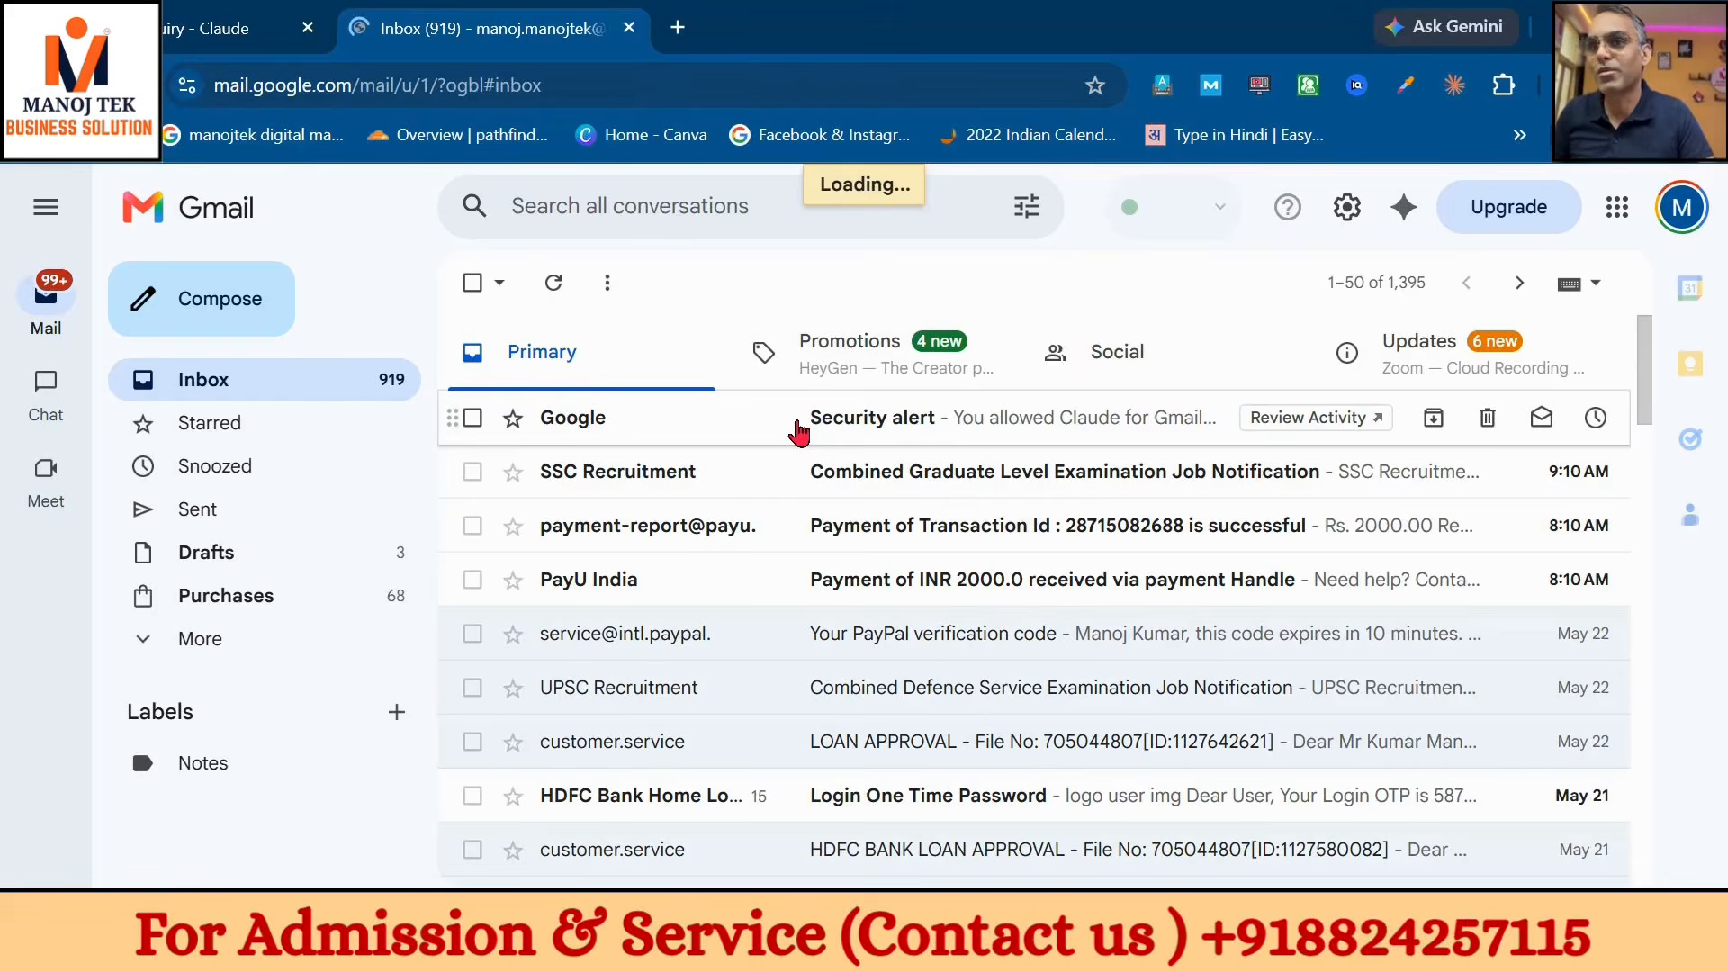
{"action": "left_click", "coordinate": [256, 29]}
{"action": "scroll", "coordinate": [914, 565], "scroll_direction": "down", "scroll_amount": 4}
{"action": "scroll", "coordinate": [914, 565], "scroll_direction": "down", "scroll_amount": 2}
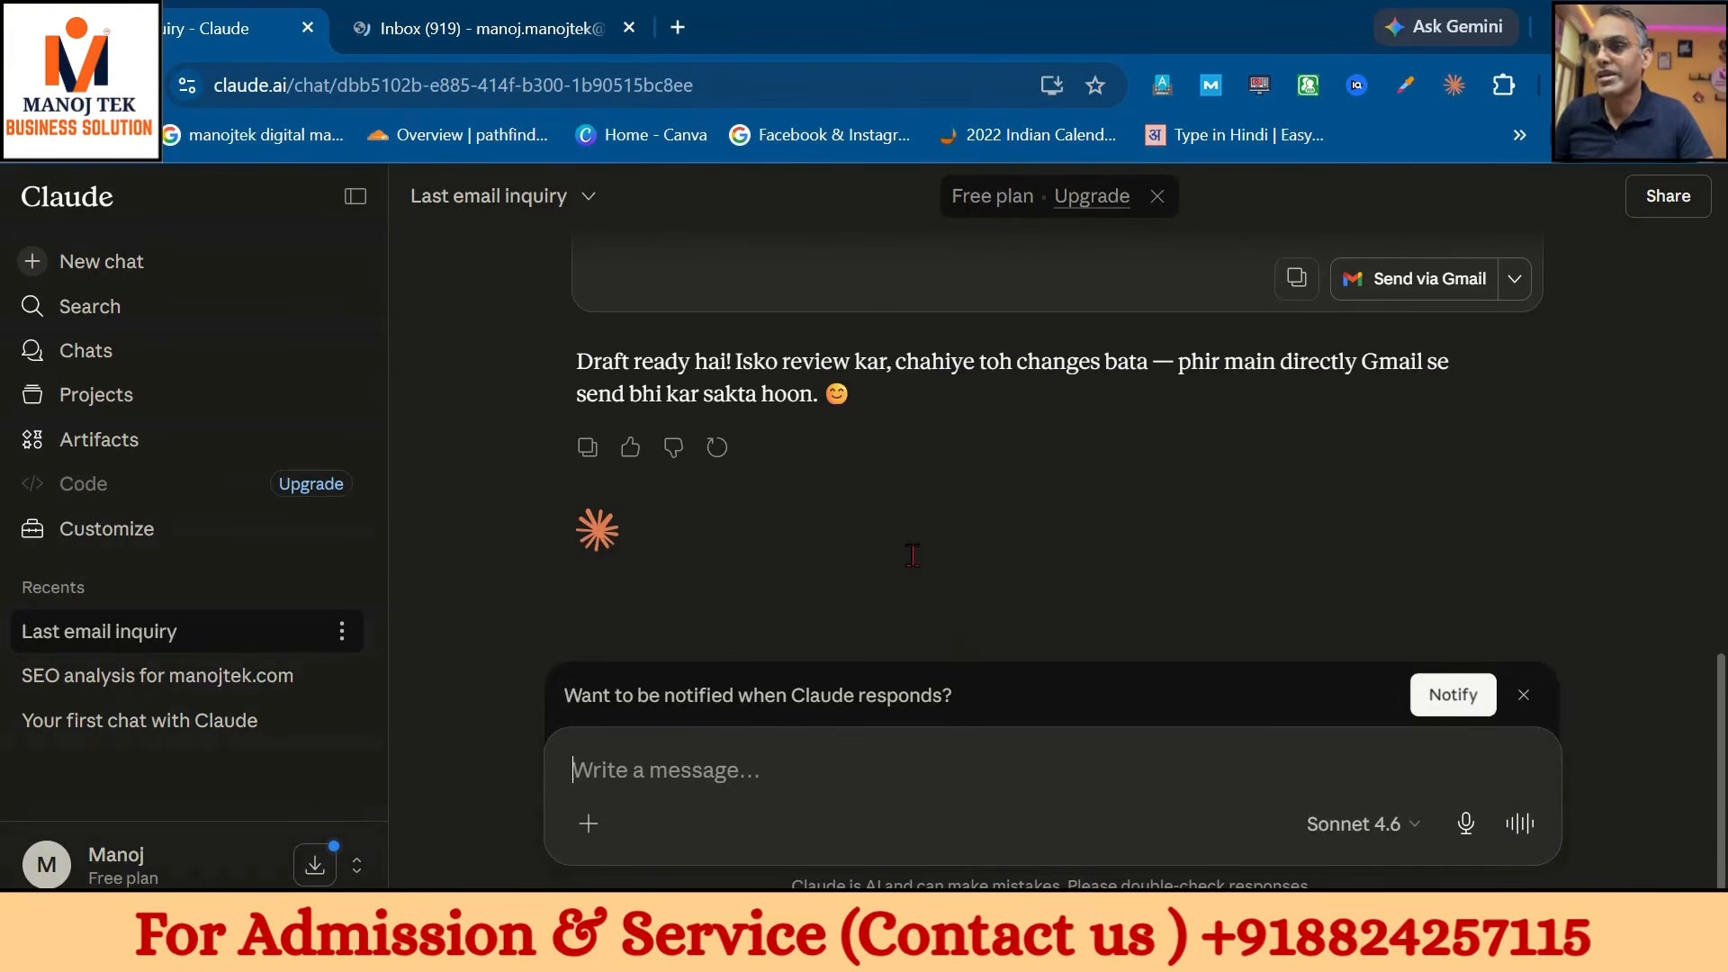
{"action": "left_click", "coordinate": [507, 12]}
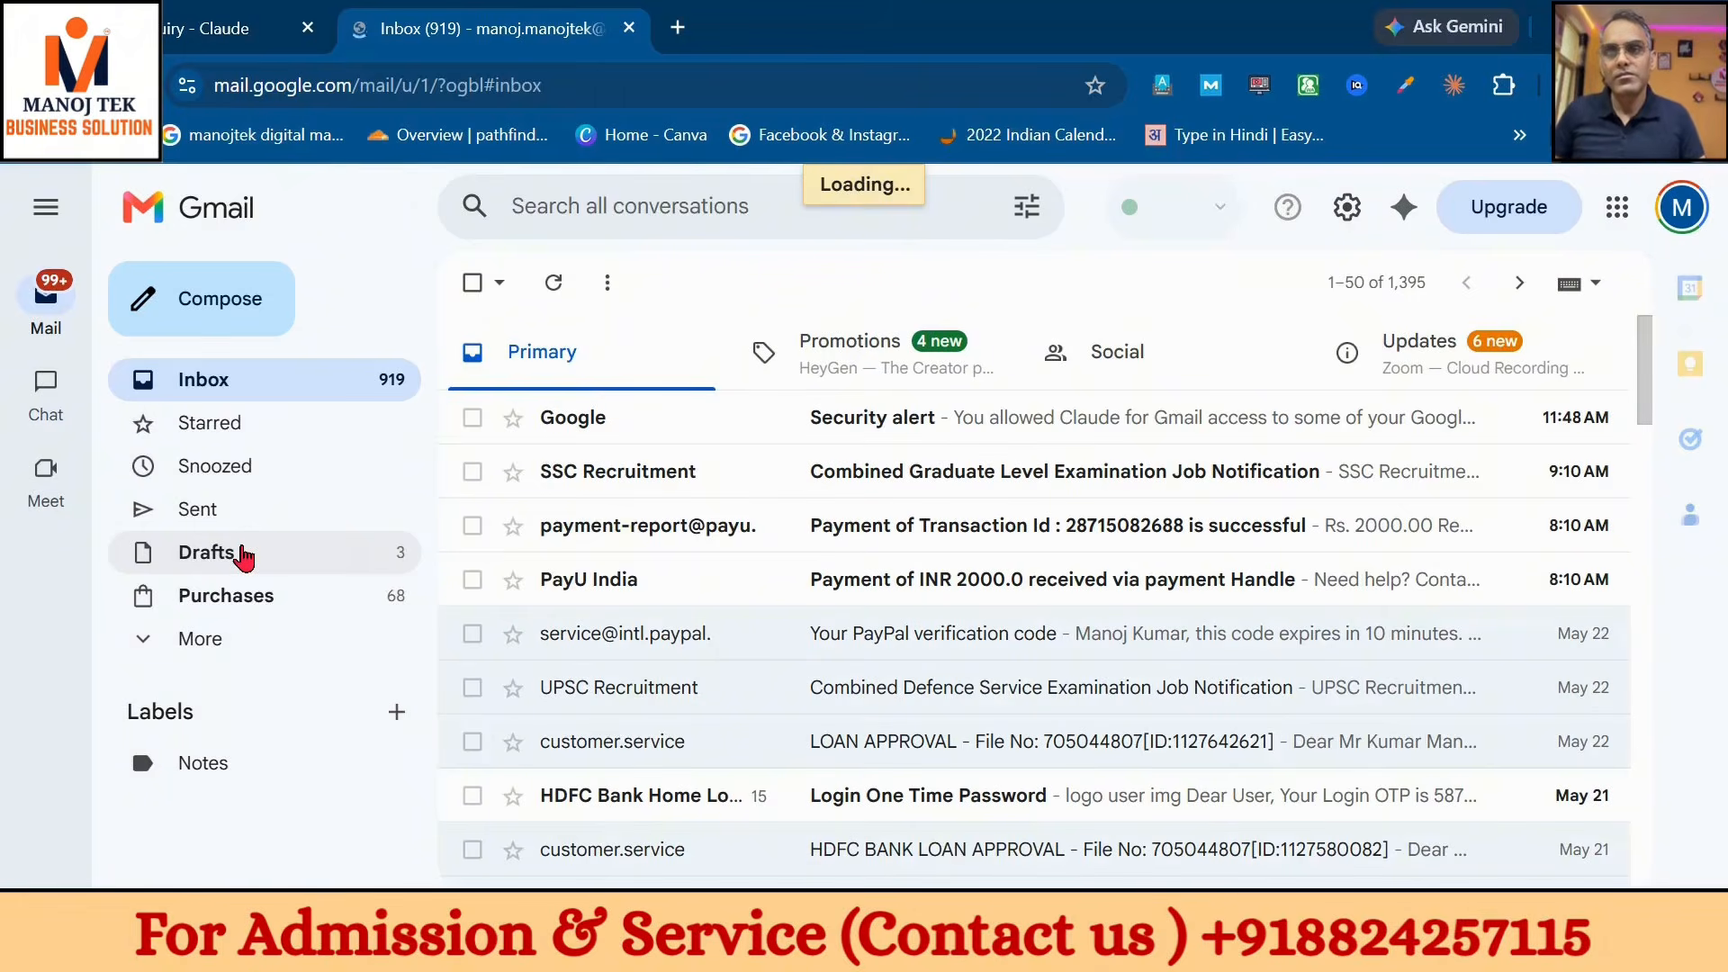
{"action": "left_click", "coordinate": [259, 13]}
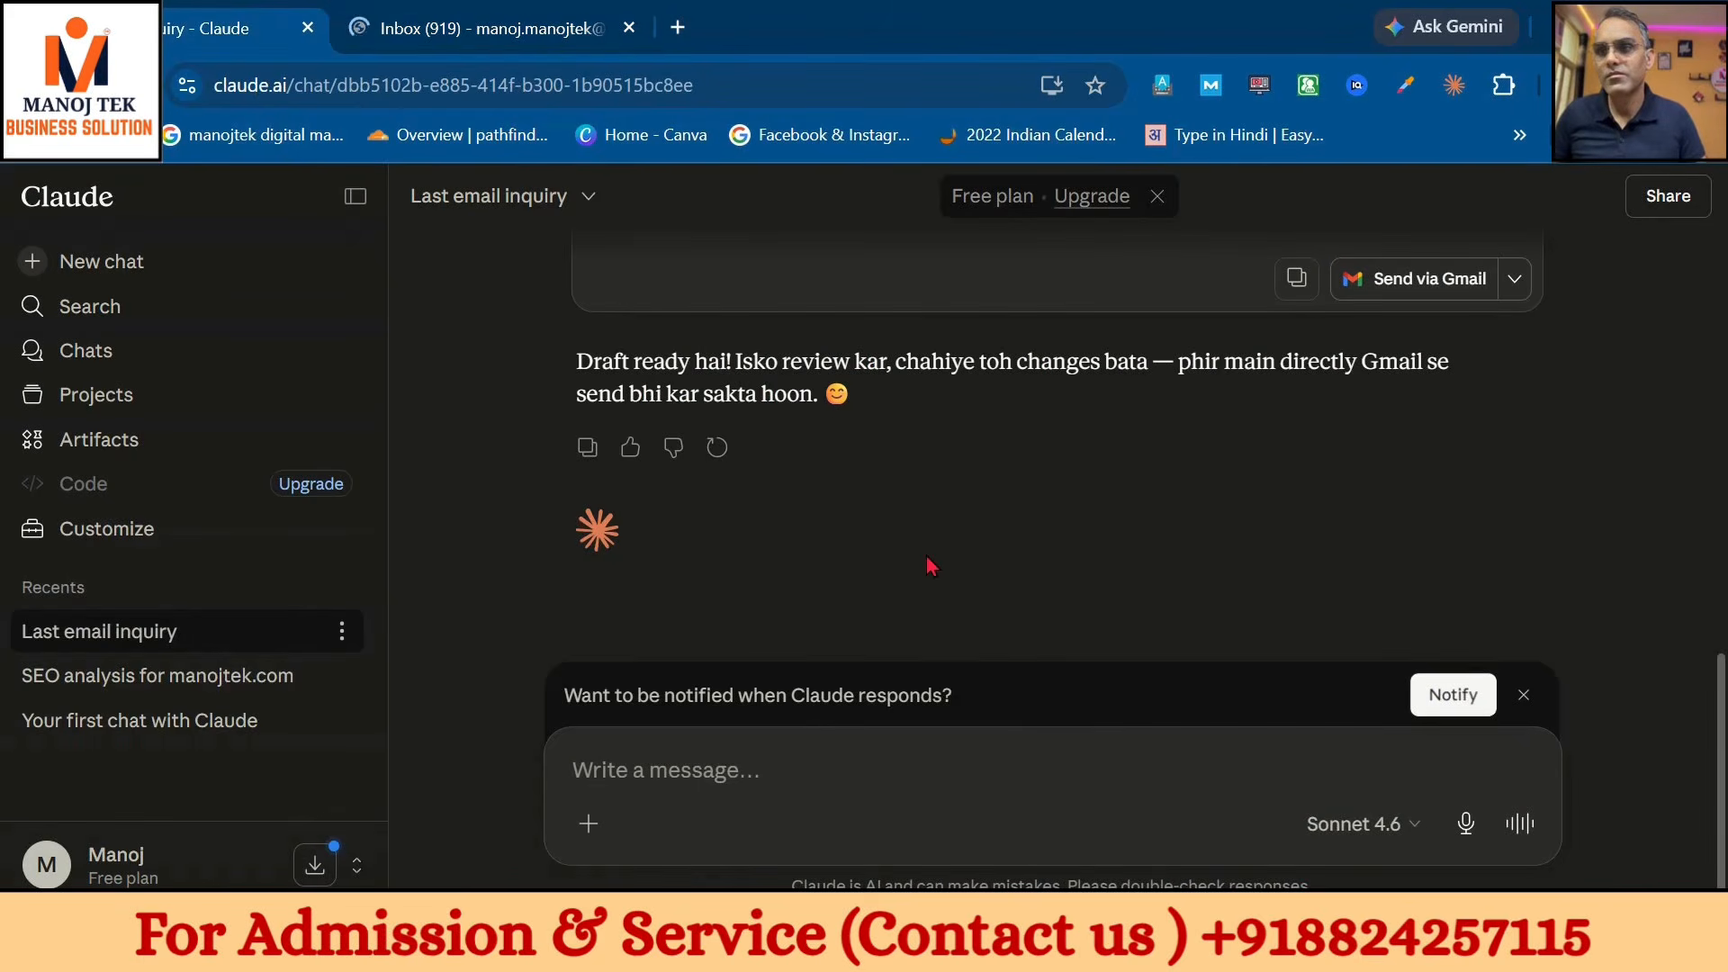
{"action": "scroll", "coordinate": [931, 565], "scroll_direction": "up", "scroll_amount": 2}
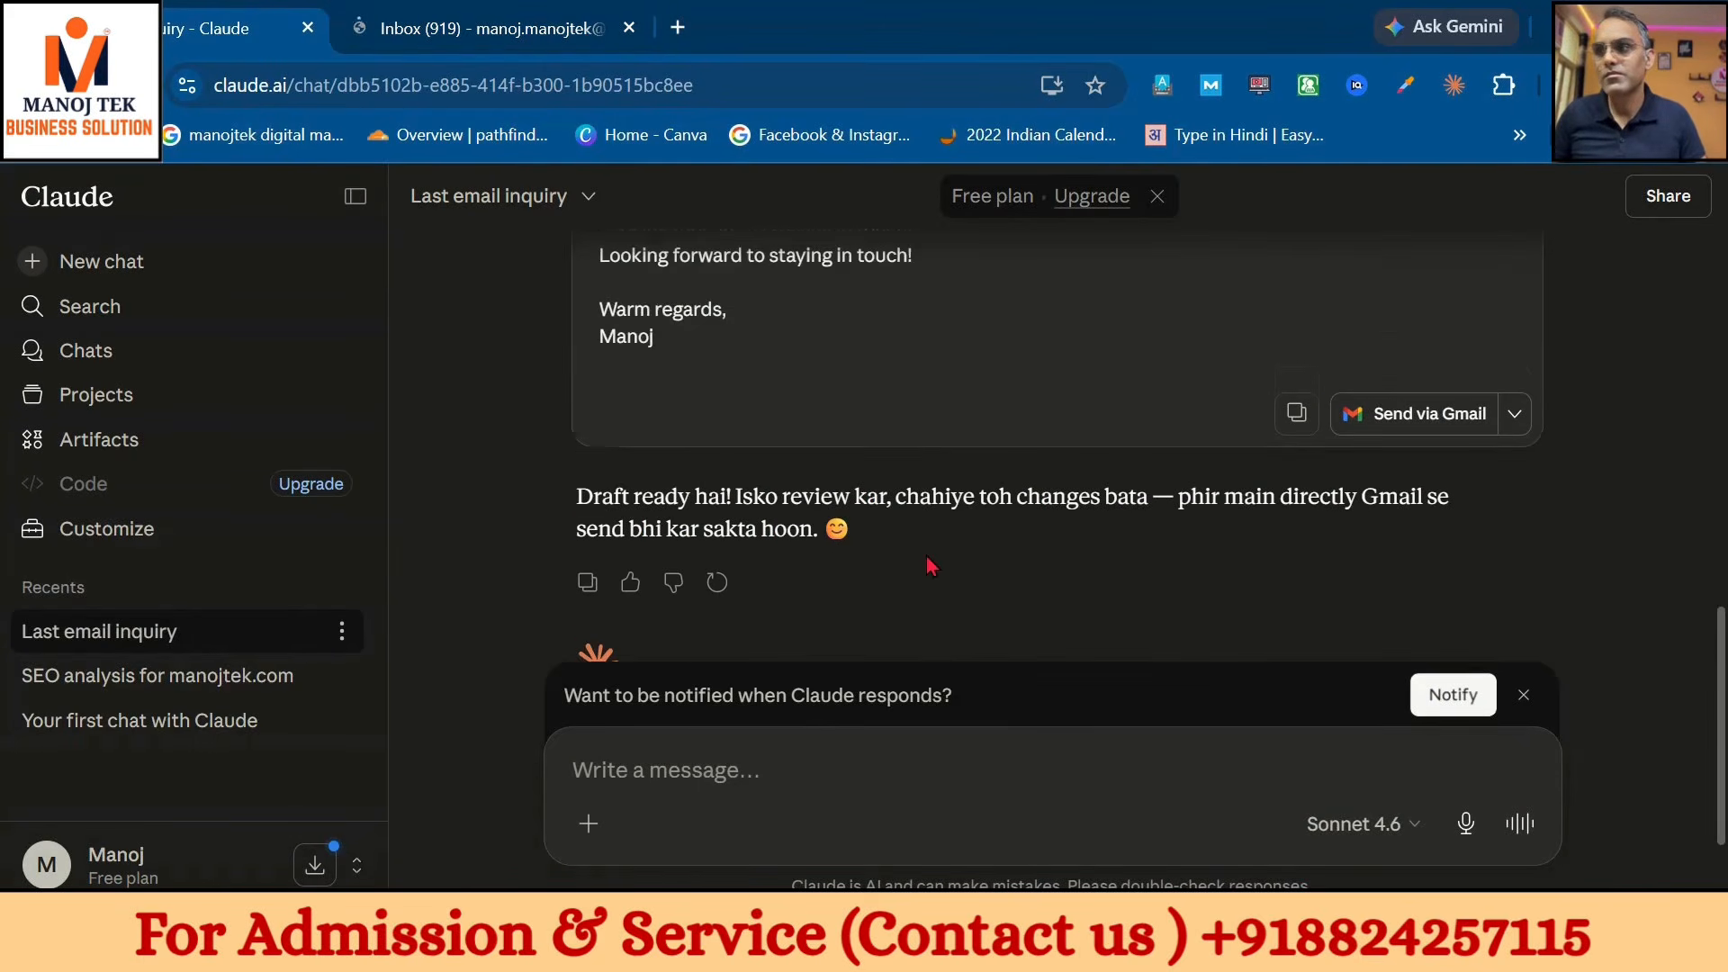
- Open the Hello & Best Wishes! draft in Gmail compose, try sending it, and dismiss the missing-recipient error
{"action": "left_click", "coordinate": [1411, 420]}
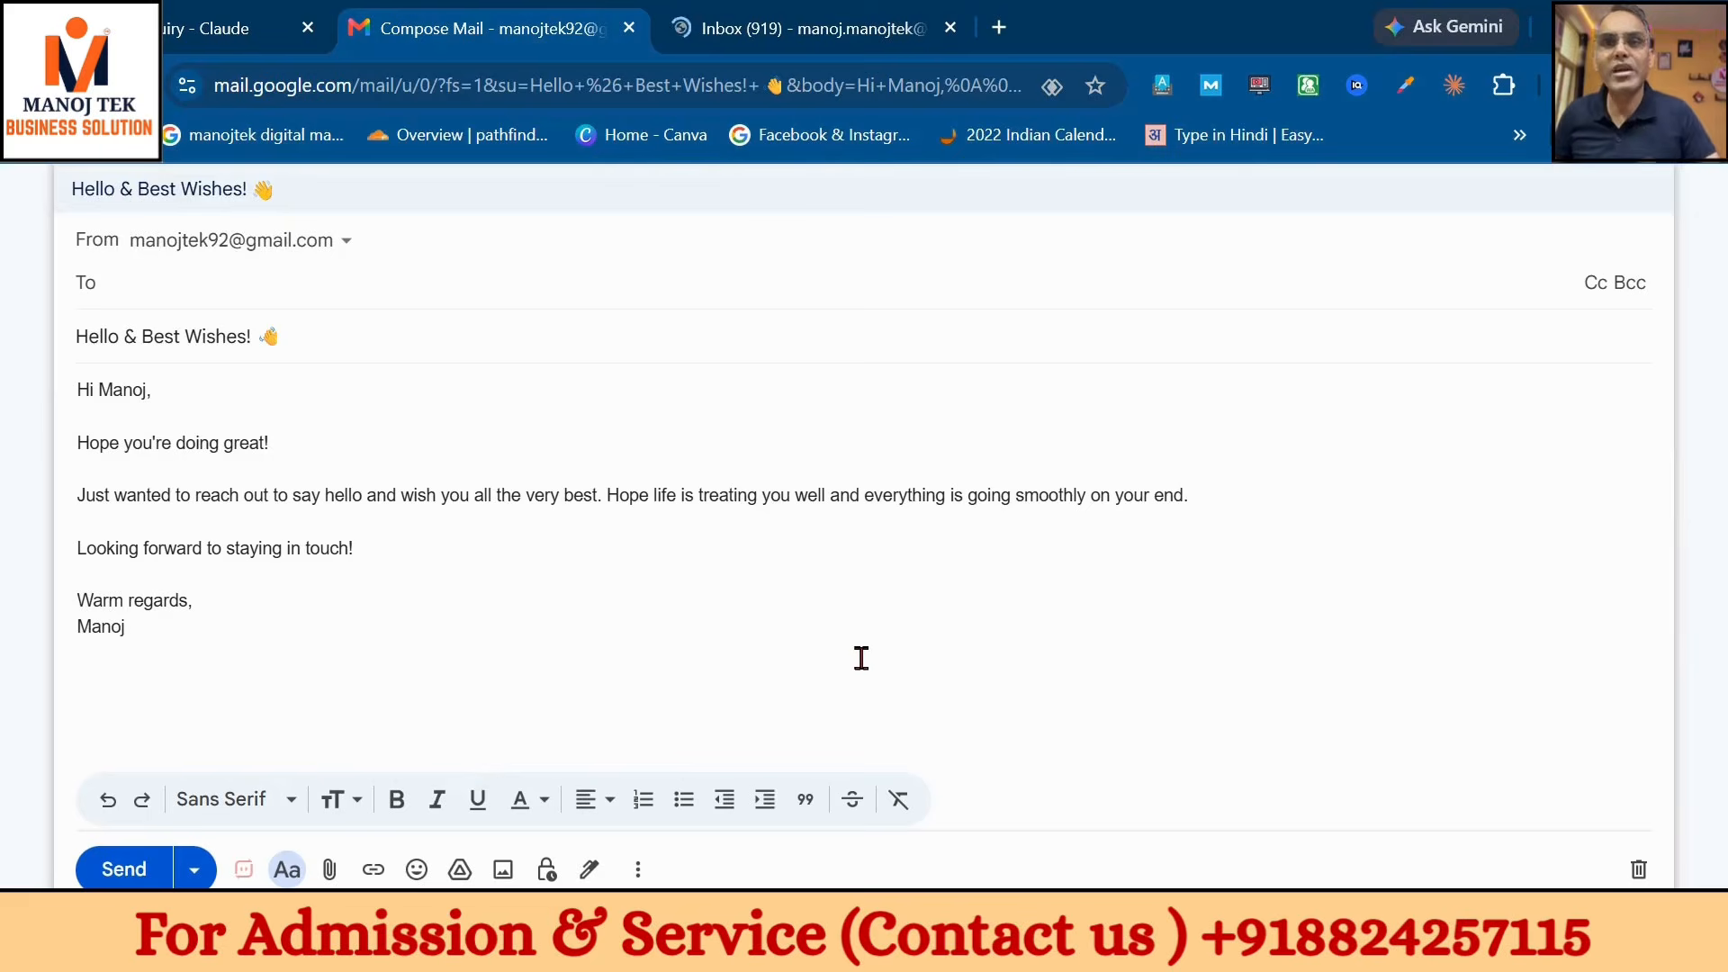
{"action": "left_click", "coordinate": [123, 869]}
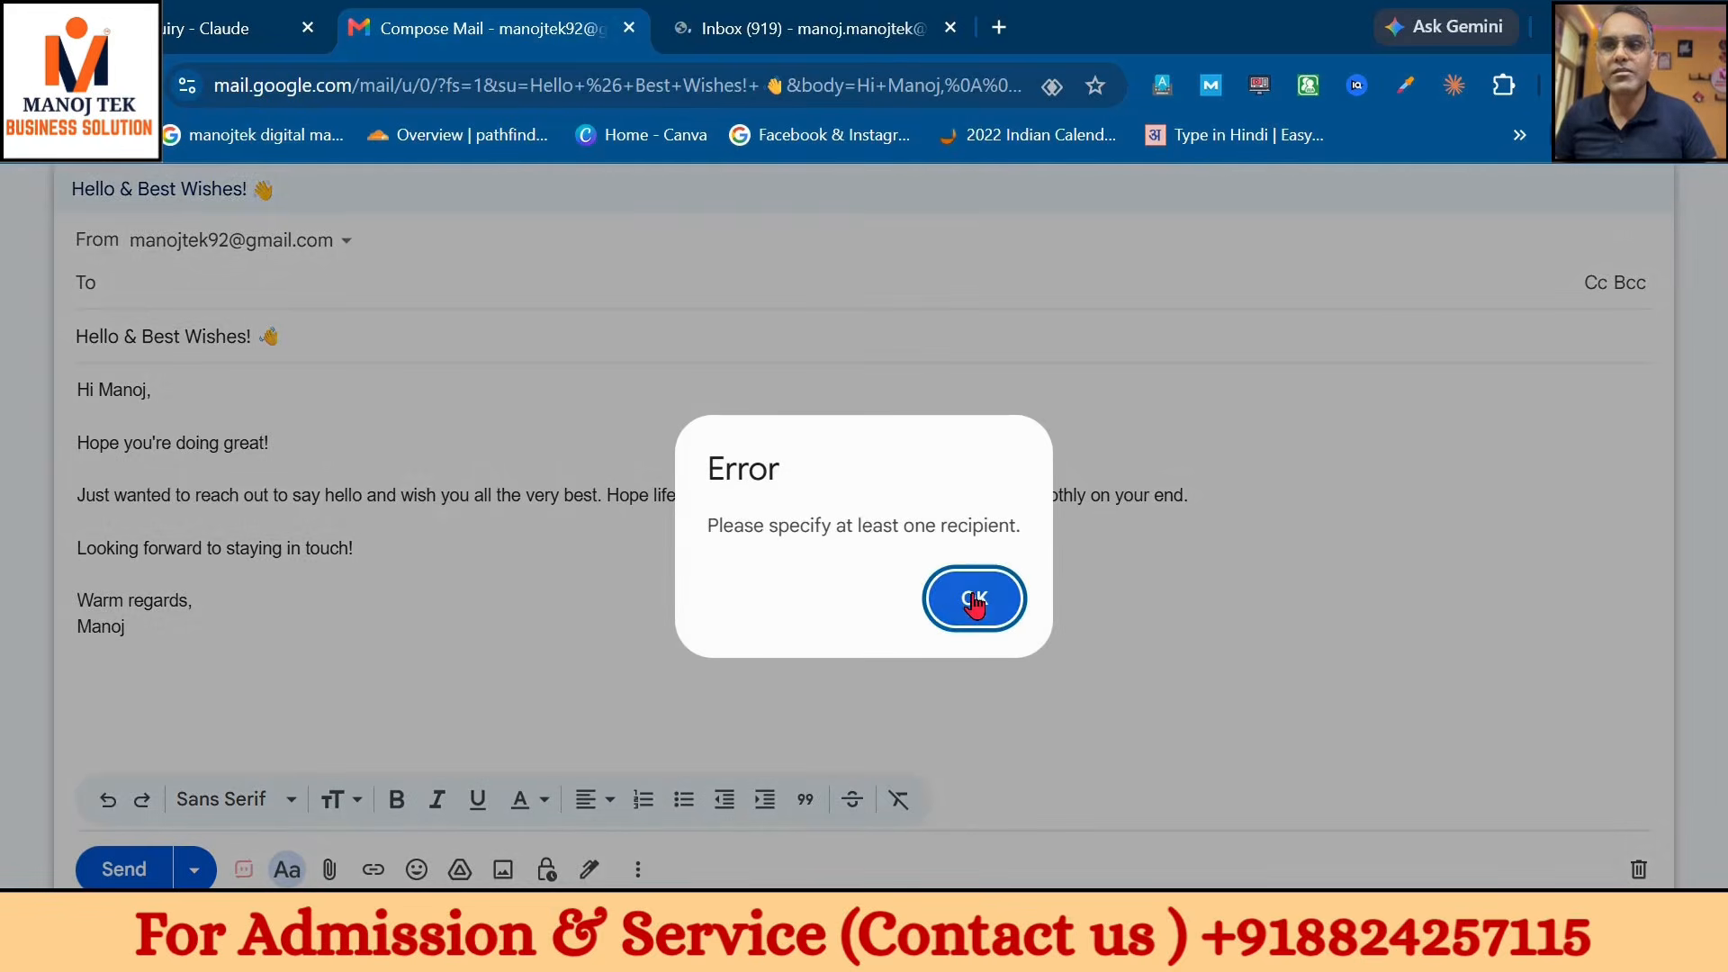
{"action": "left_click", "coordinate": [972, 598]}
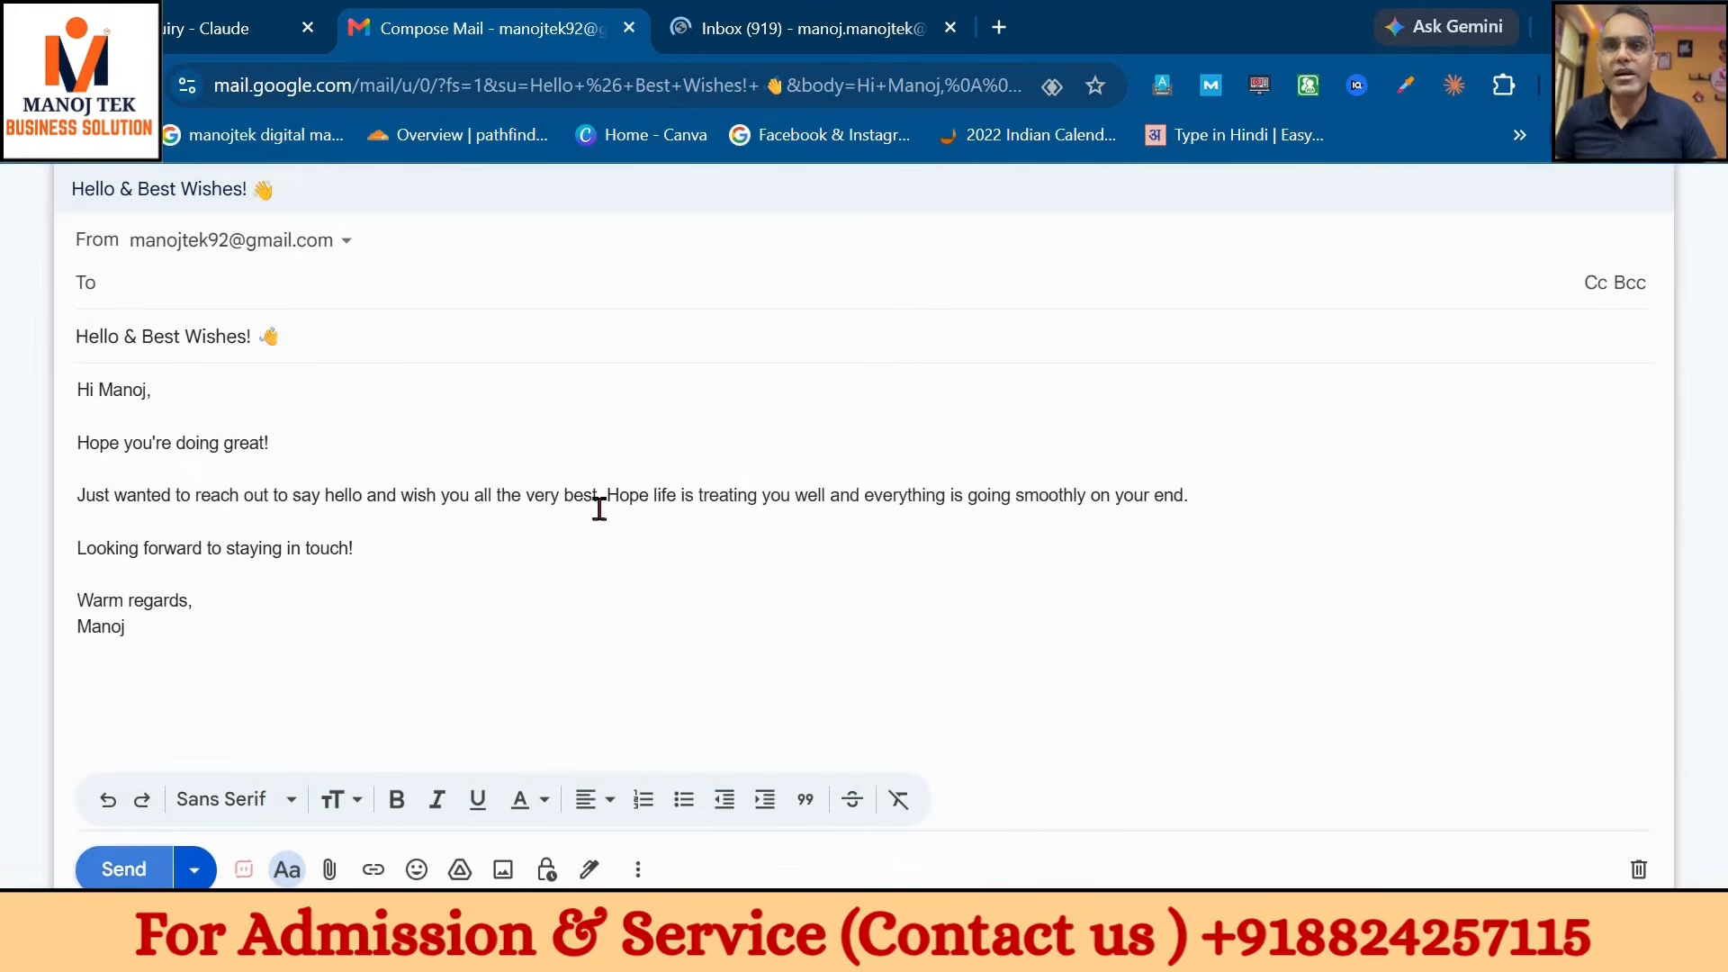
{"action": "left_click", "coordinate": [361, 284]}
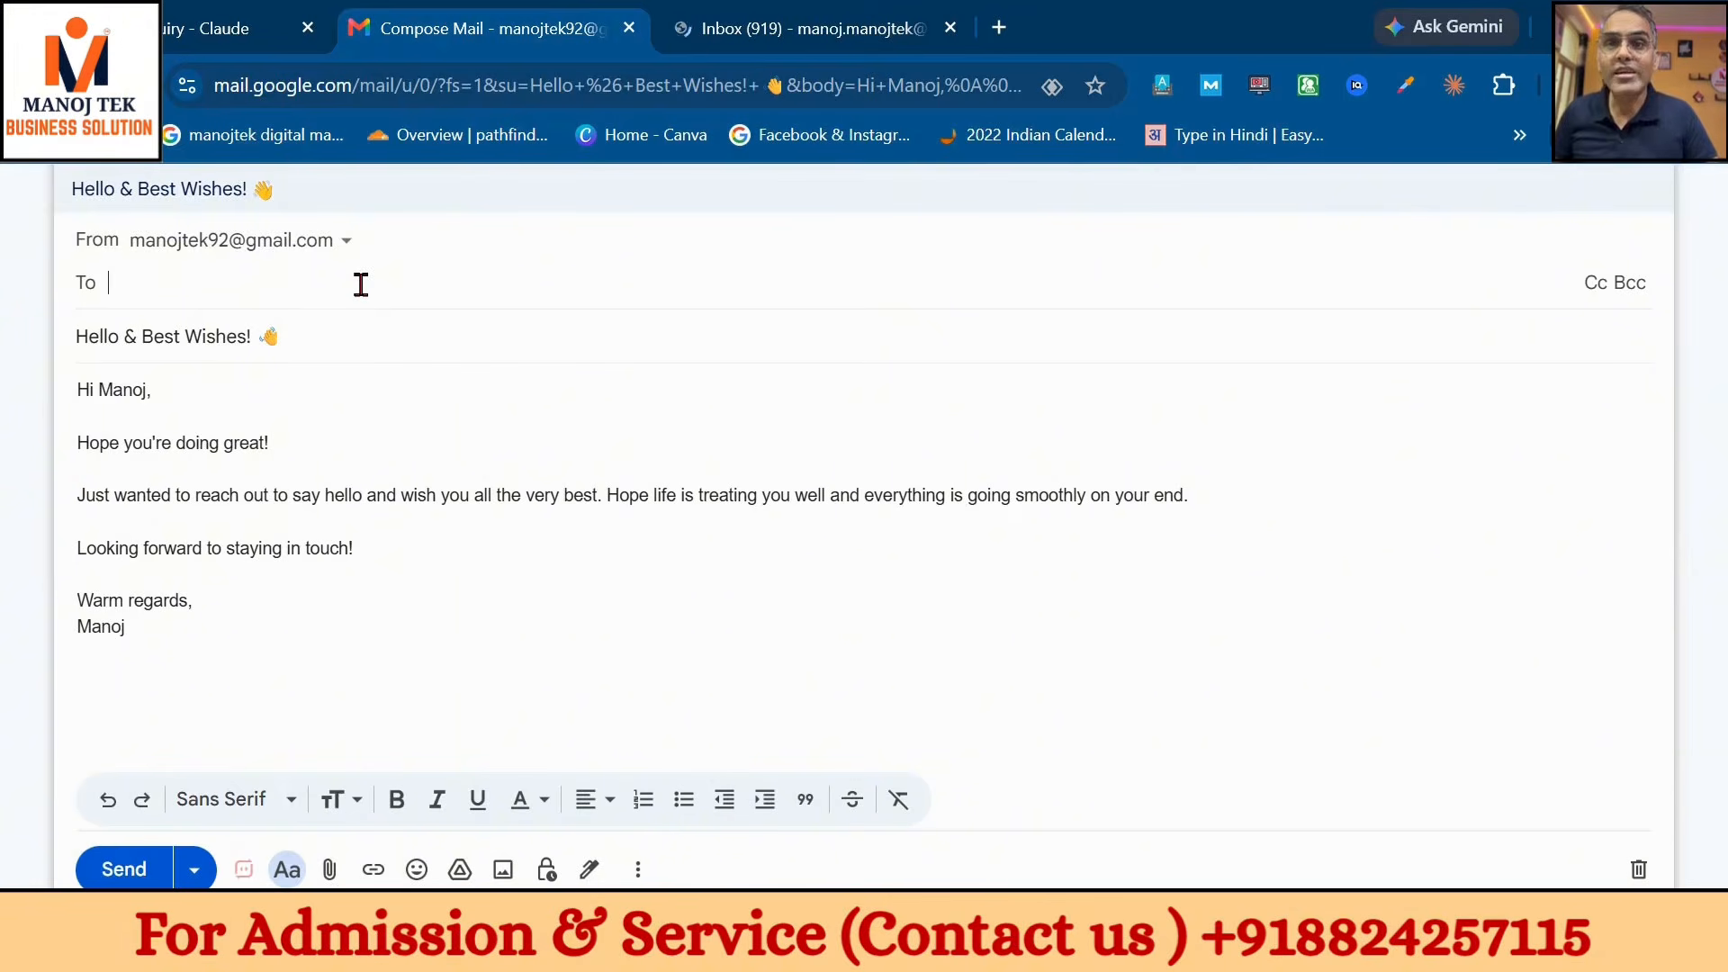
{"action": "left_click", "coordinate": [797, 27]}
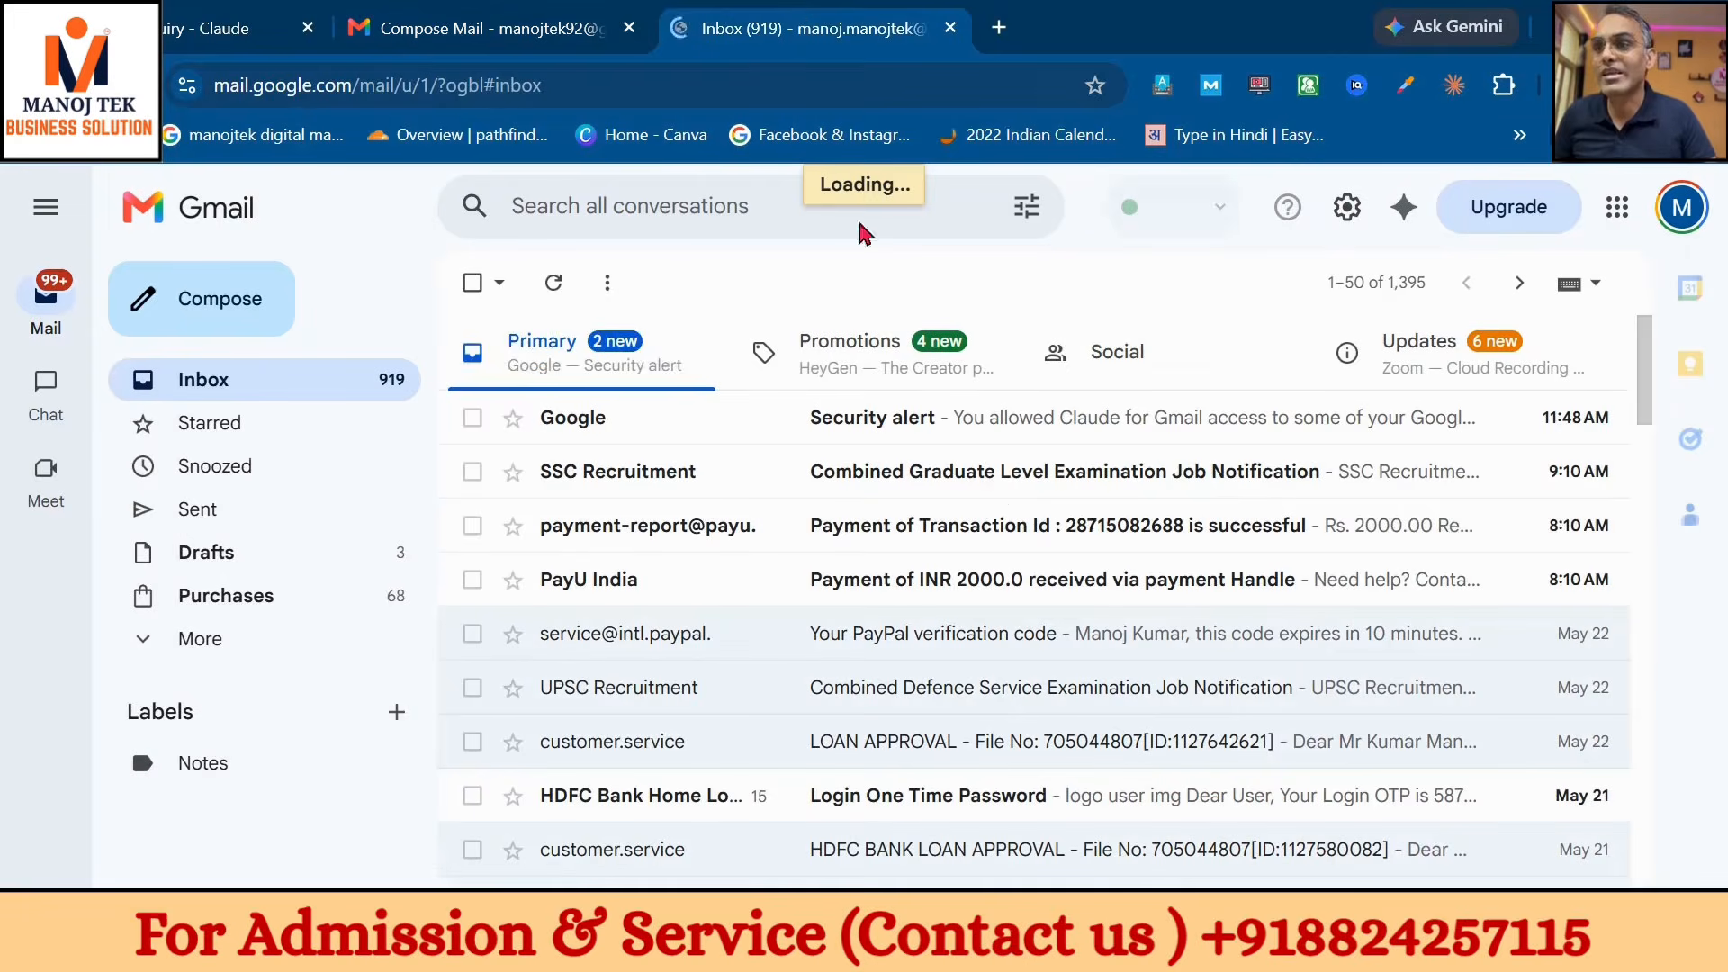
{"action": "left_click", "coordinate": [225, 28]}
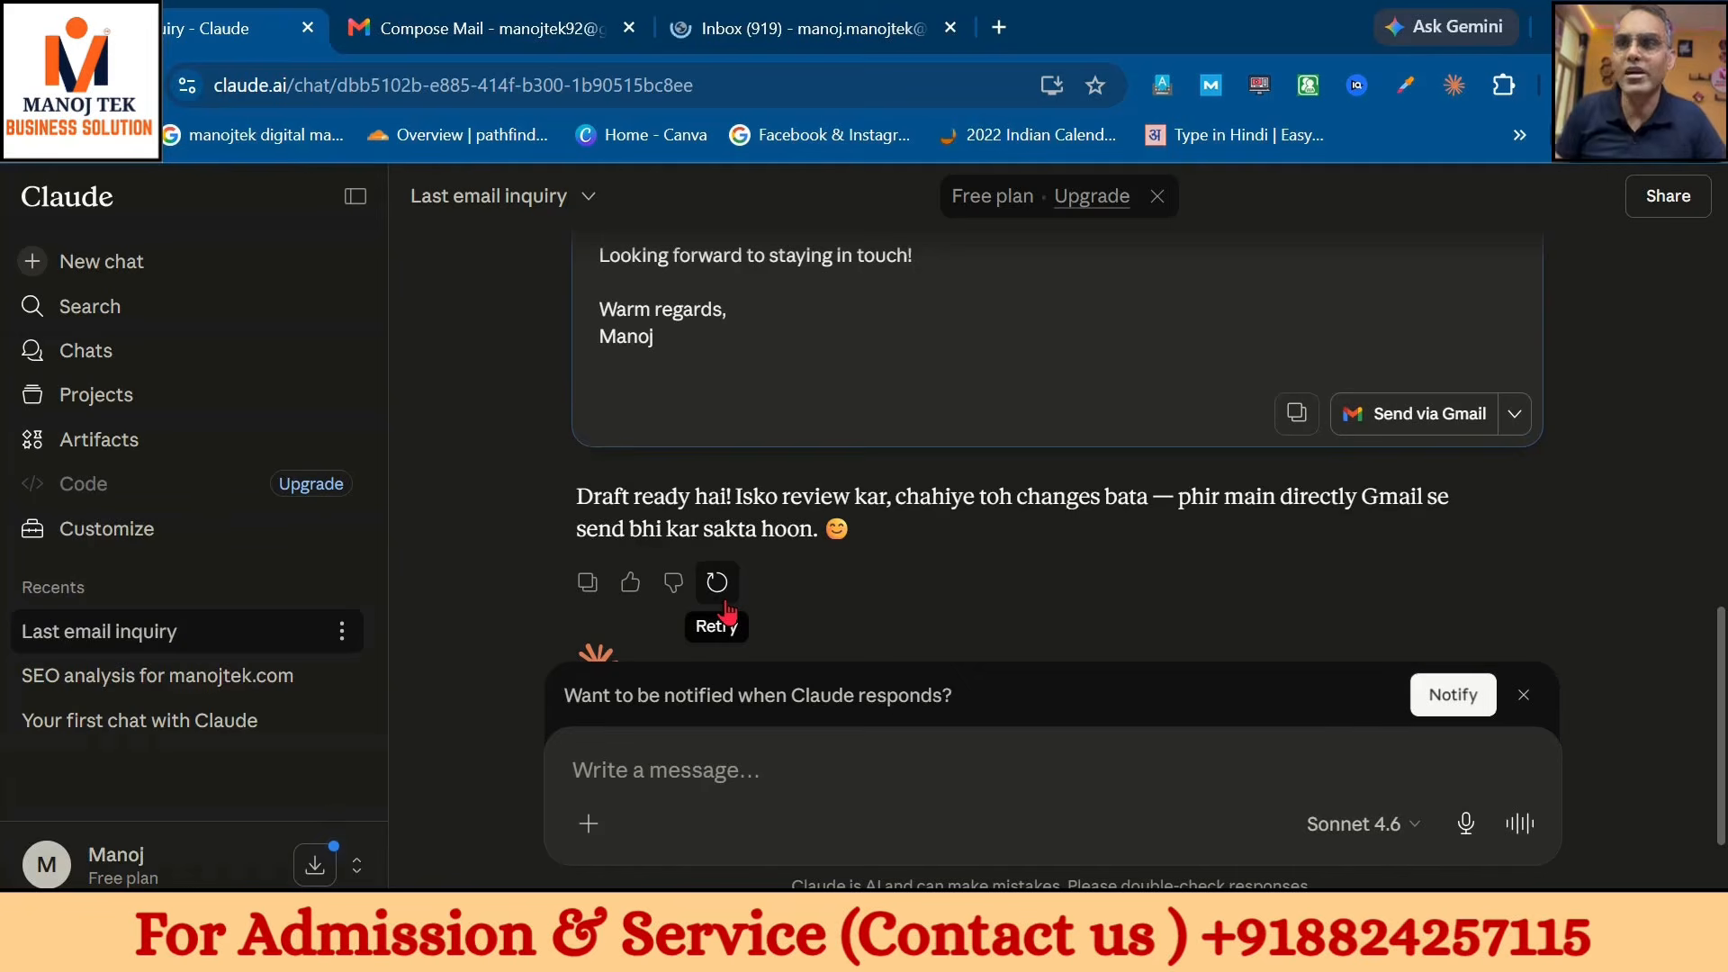
- Open the Claude browser extension panel and attempt to log in
{"action": "left_click", "coordinate": [997, 25]}
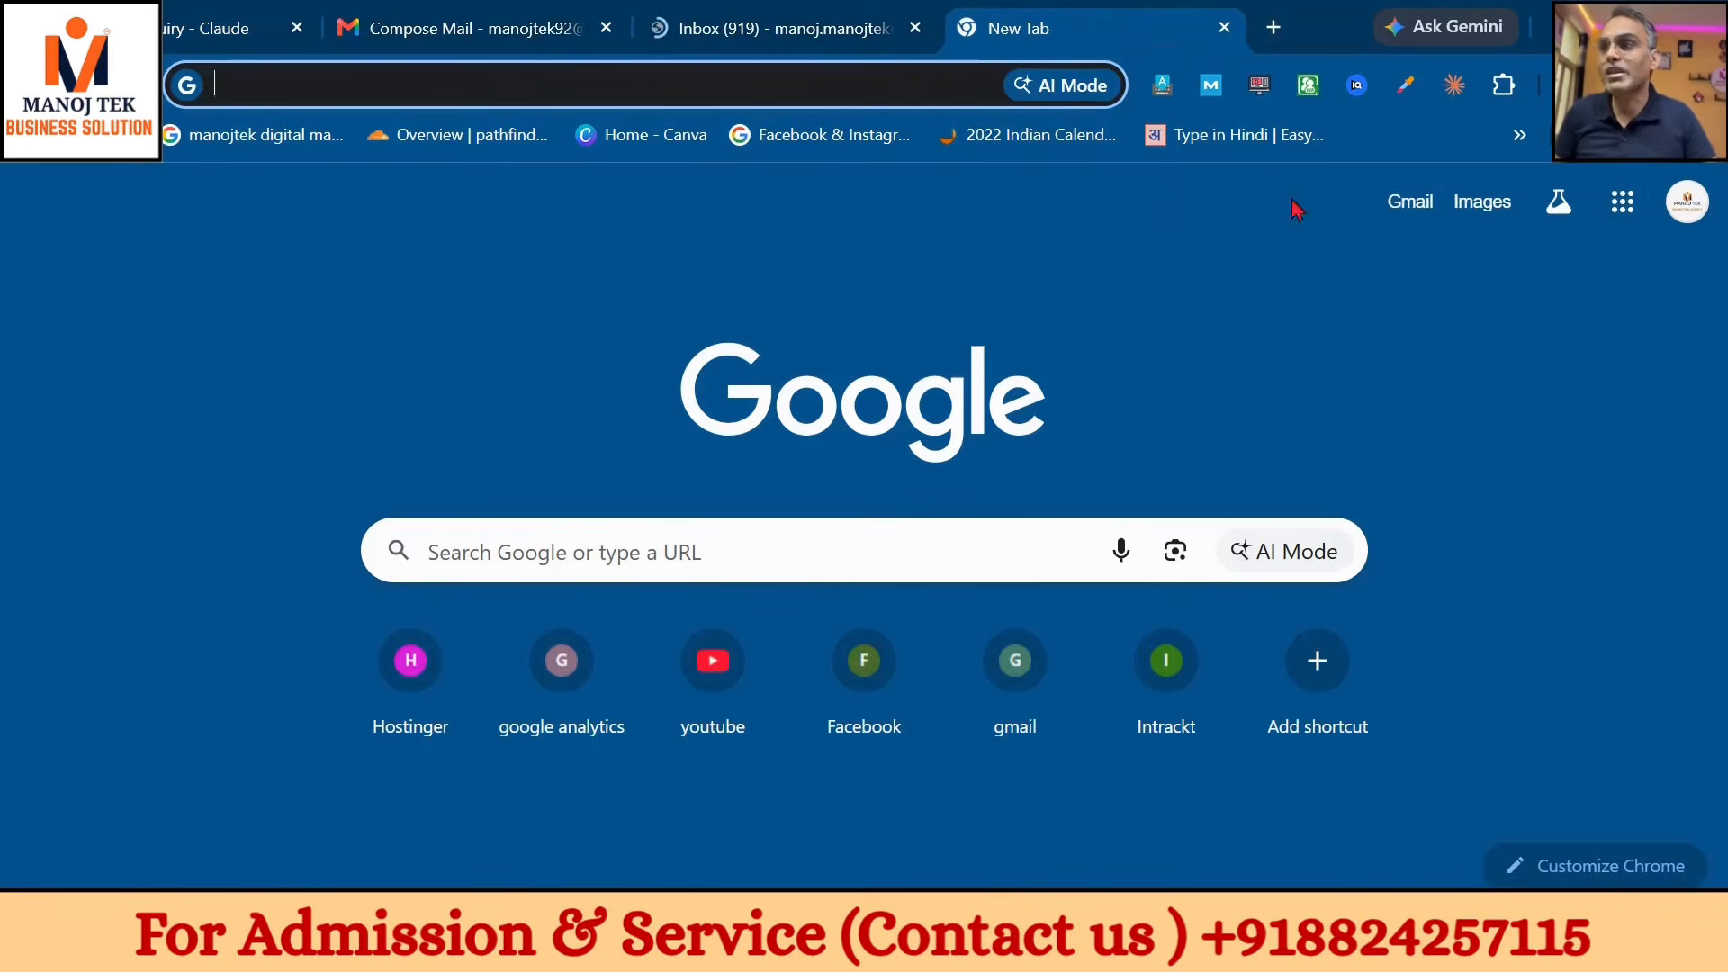
{"action": "left_click", "coordinate": [1446, 85]}
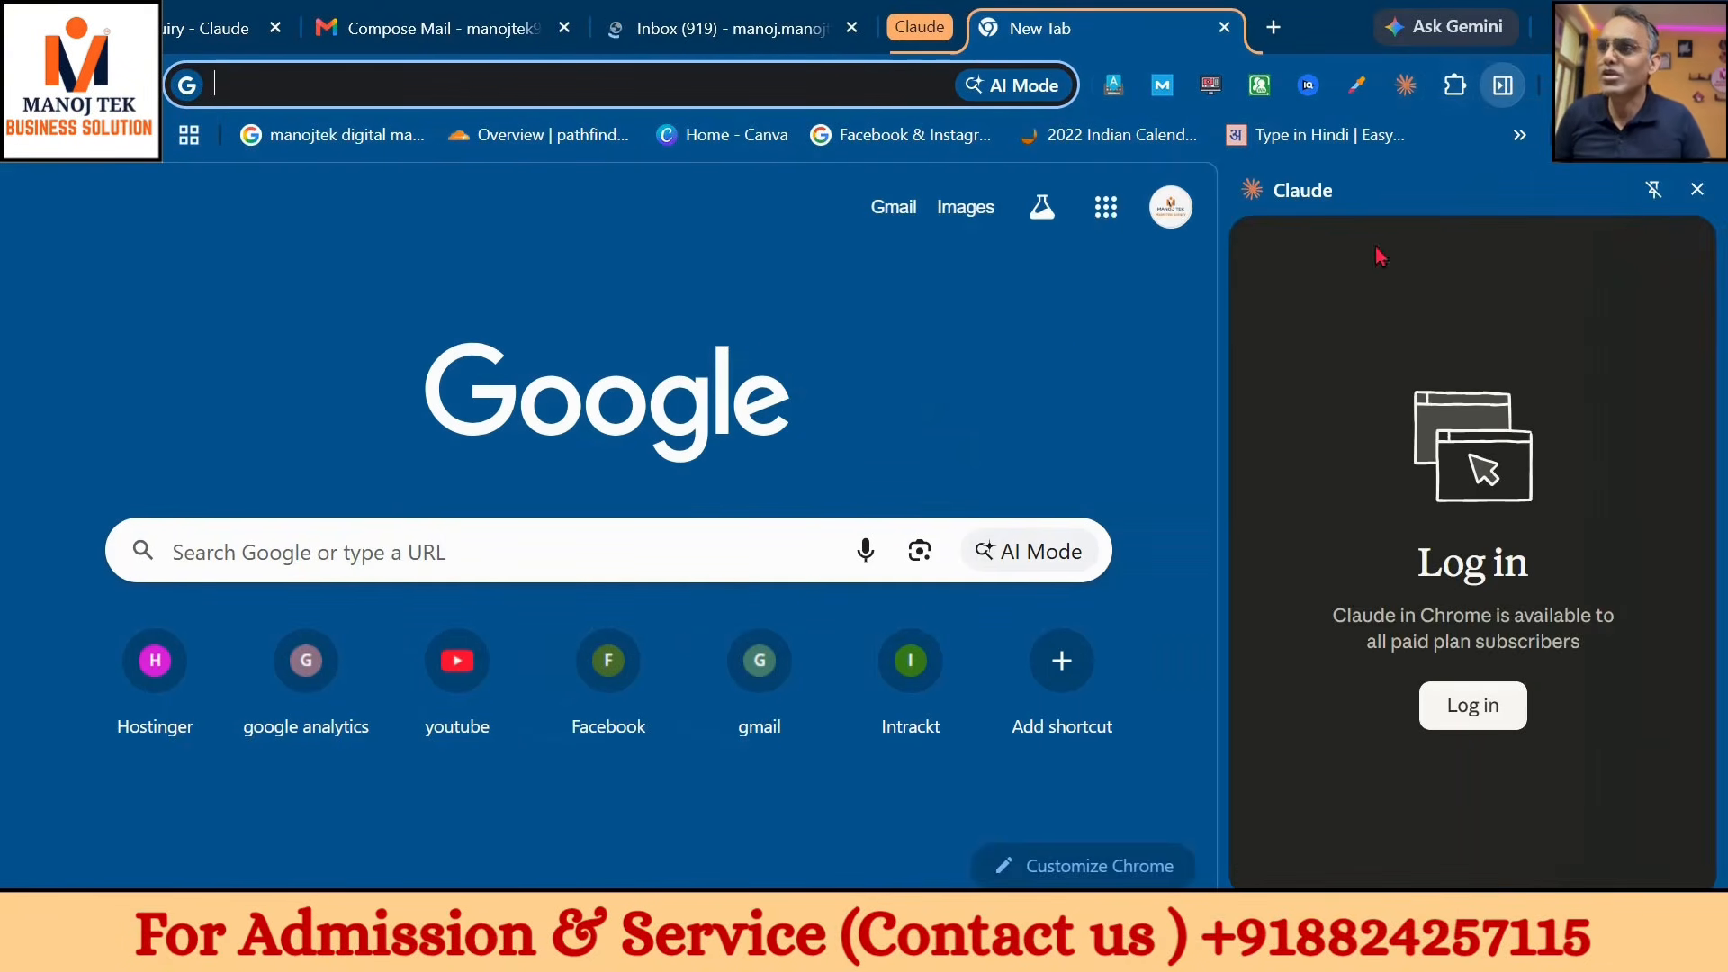
{"action": "left_click", "coordinate": [905, 211]}
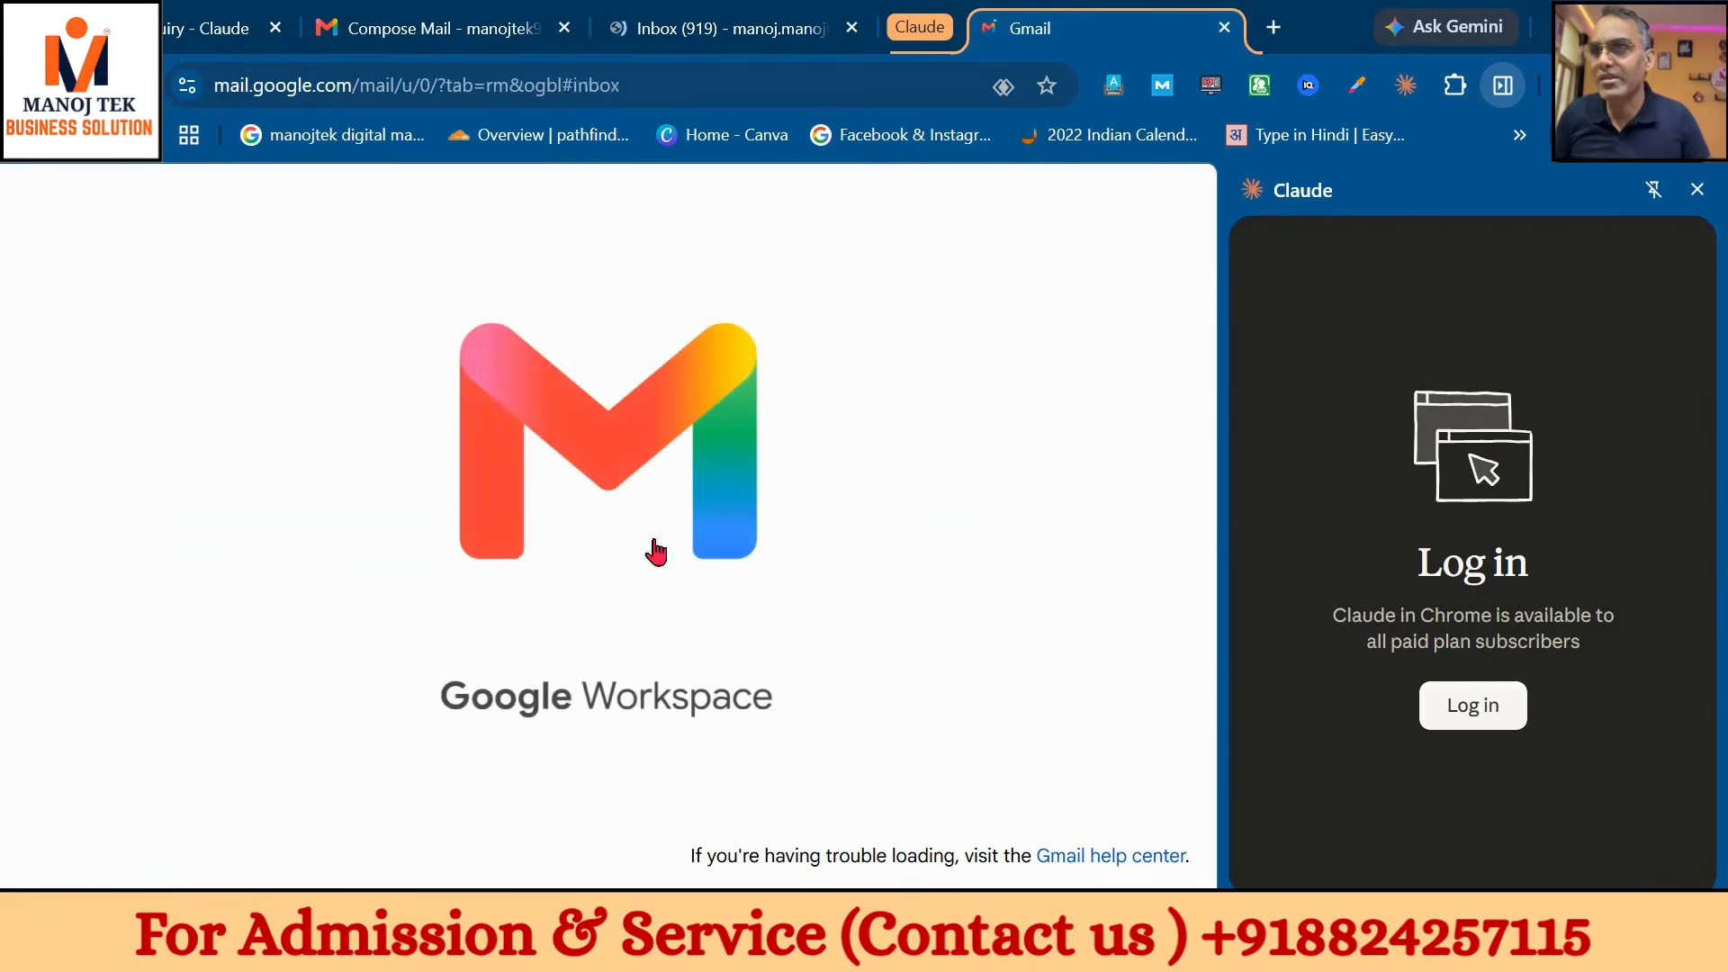
{"action": "left_click", "coordinate": [1467, 708]}
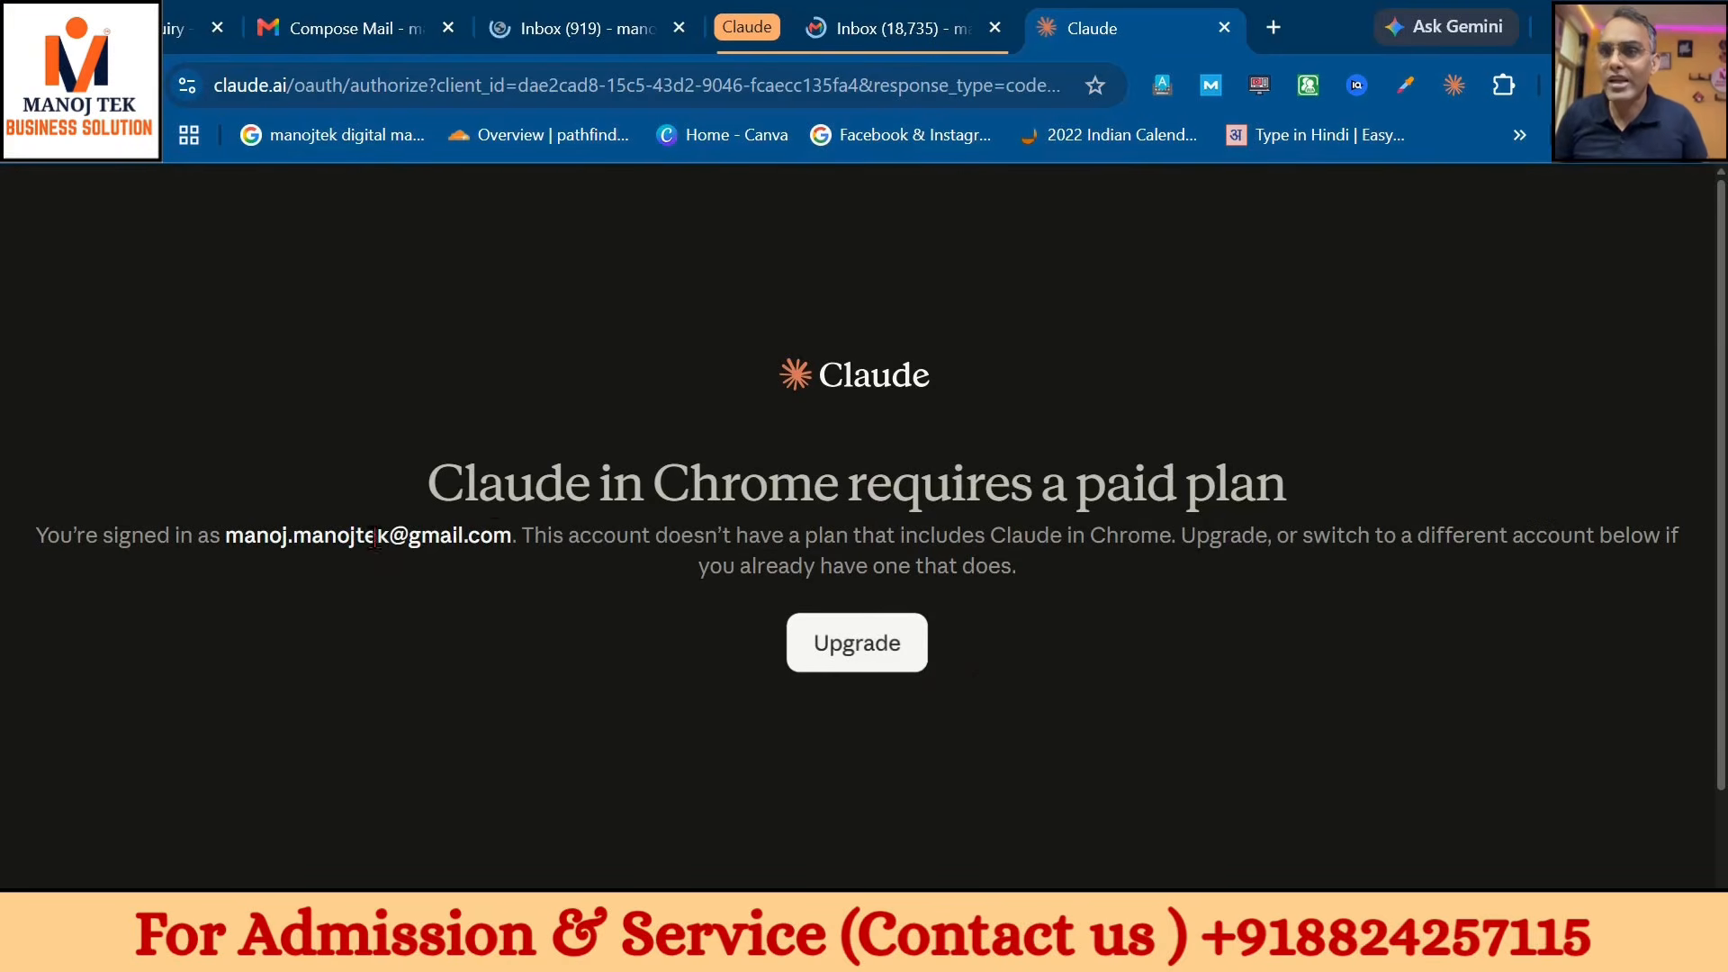
{"action": "left_click_drag", "start_coordinate": [494, 537], "coordinate": [244, 536]}
- Close the Claude side panel and switch to the Hello & Best Wishes! compose draft
{"action": "left_click", "coordinate": [889, 22]}
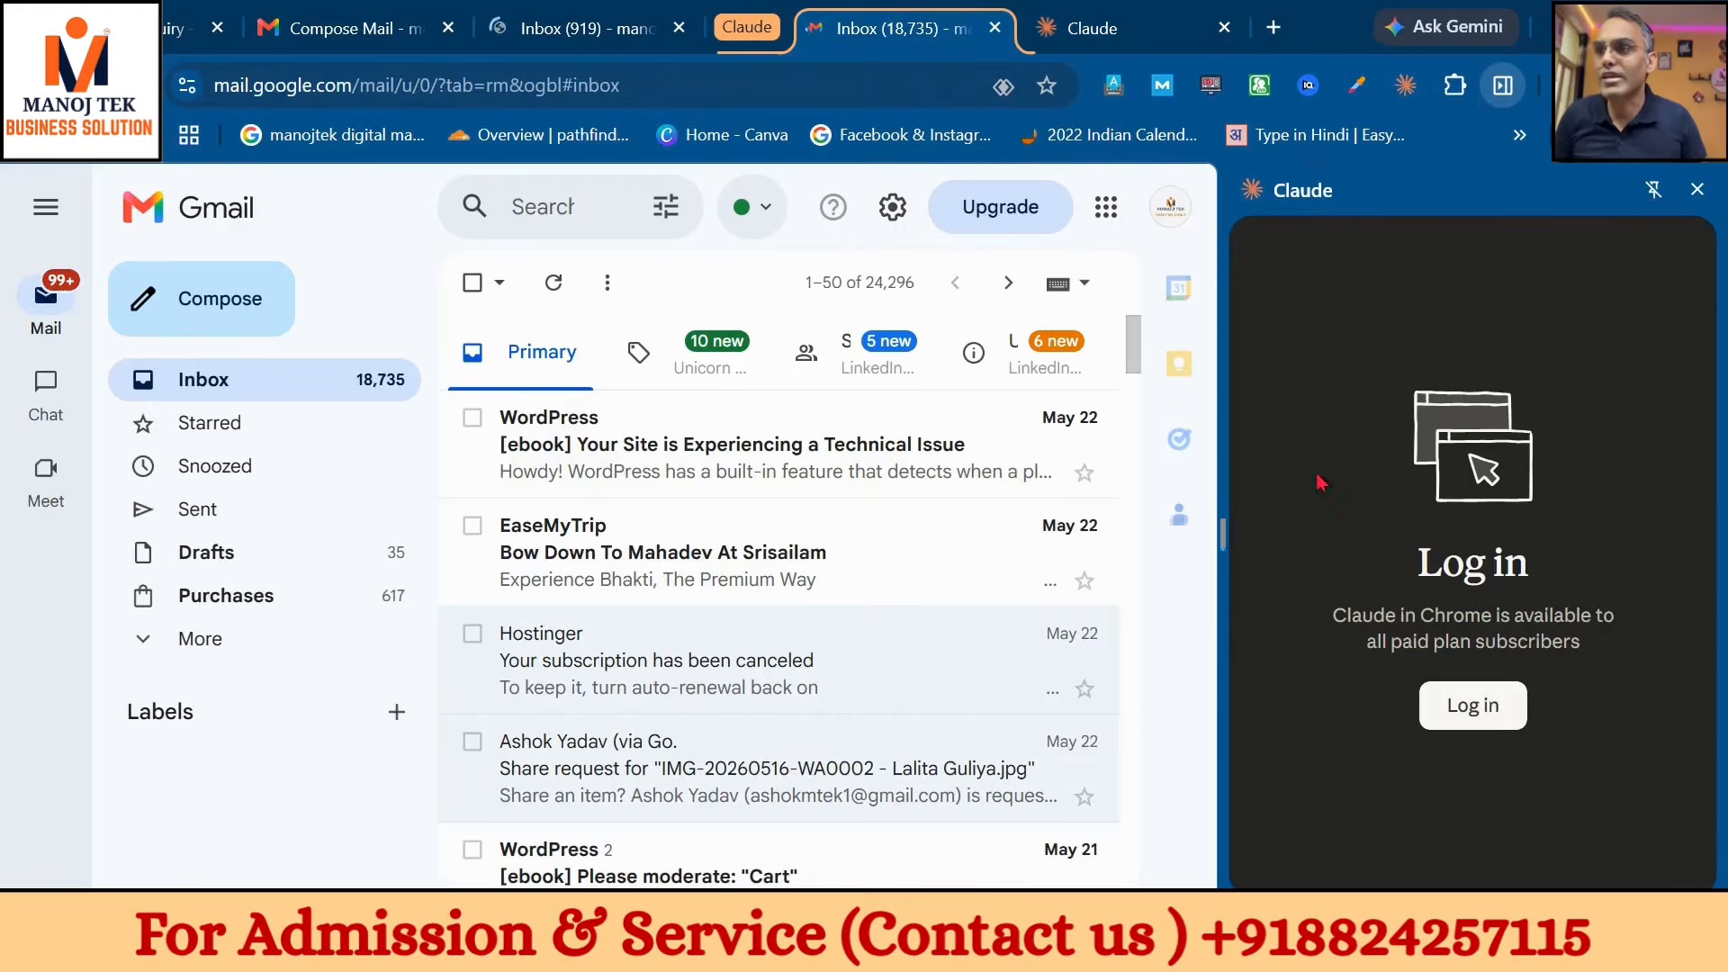
{"action": "left_click", "coordinate": [1698, 189]}
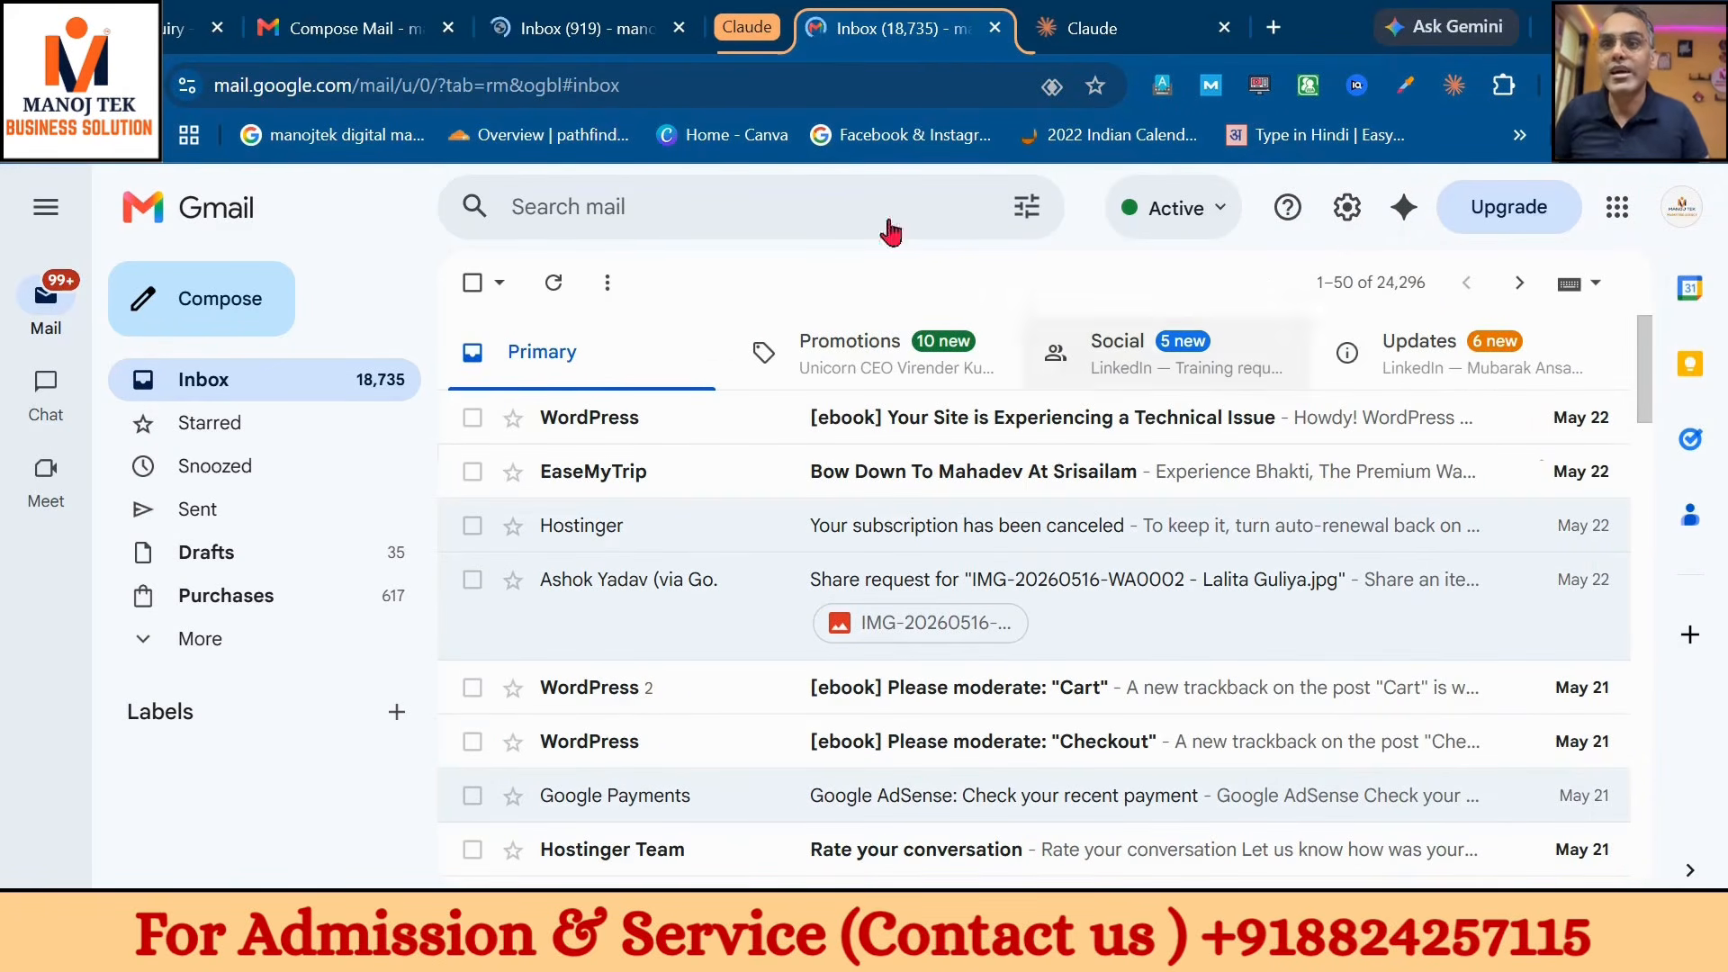
{"action": "left_click", "coordinate": [529, 28]}
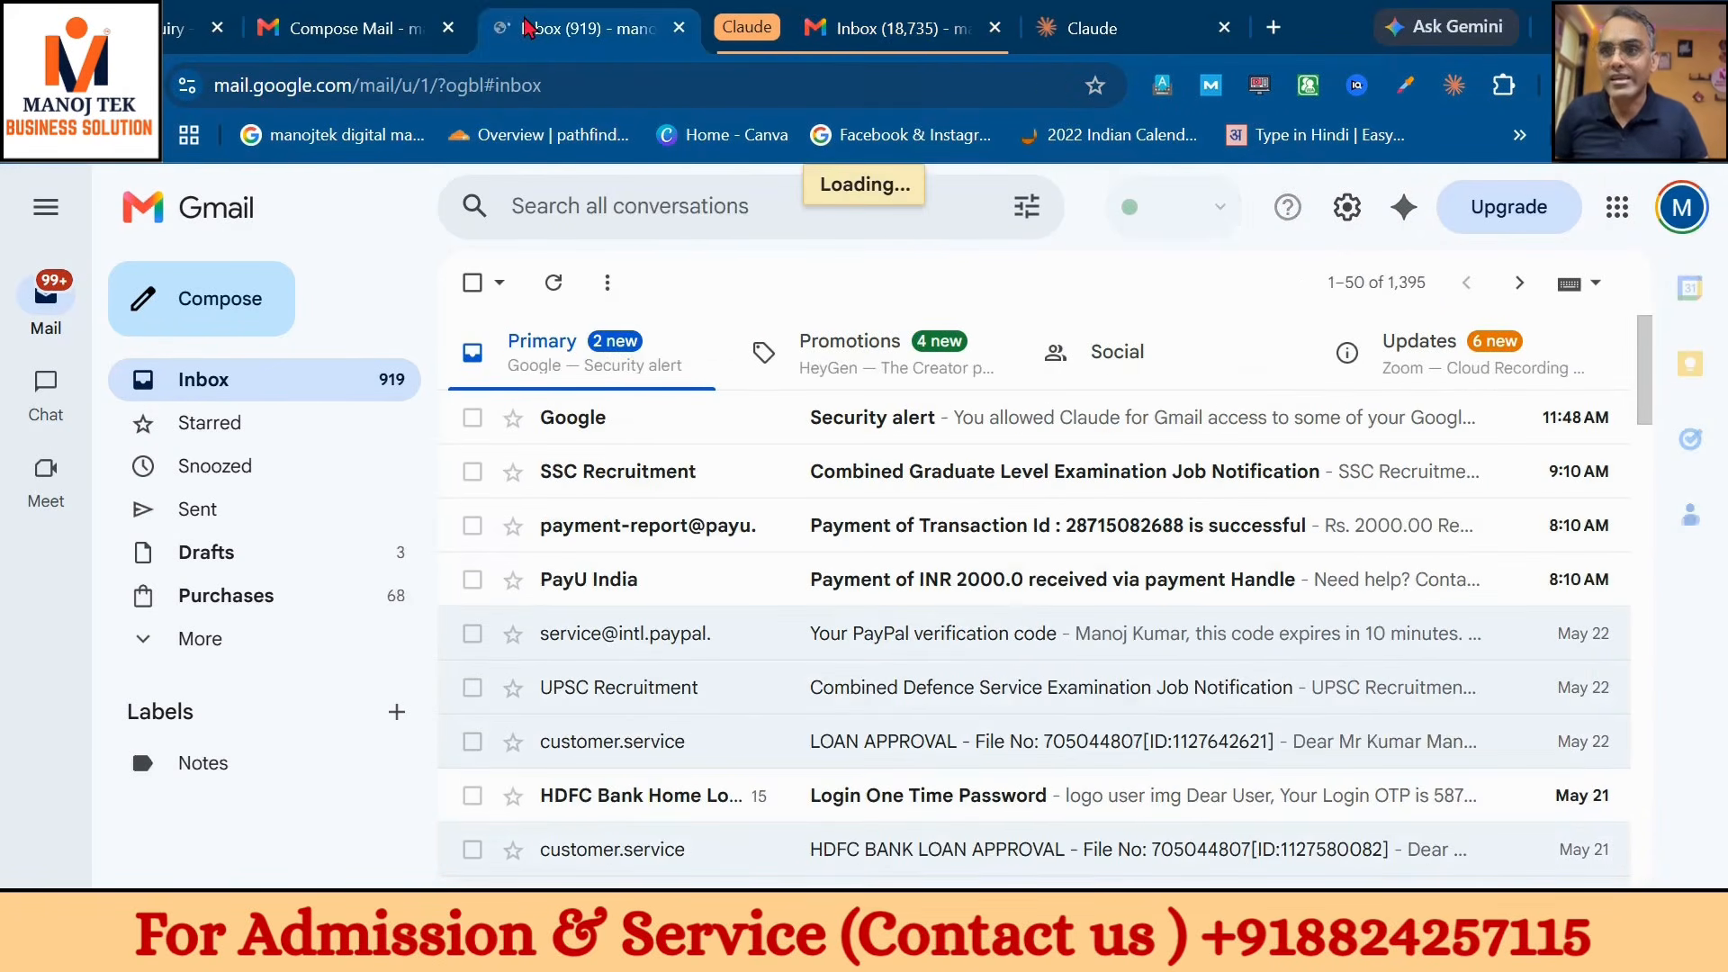
{"action": "left_click", "coordinate": [317, 13]}
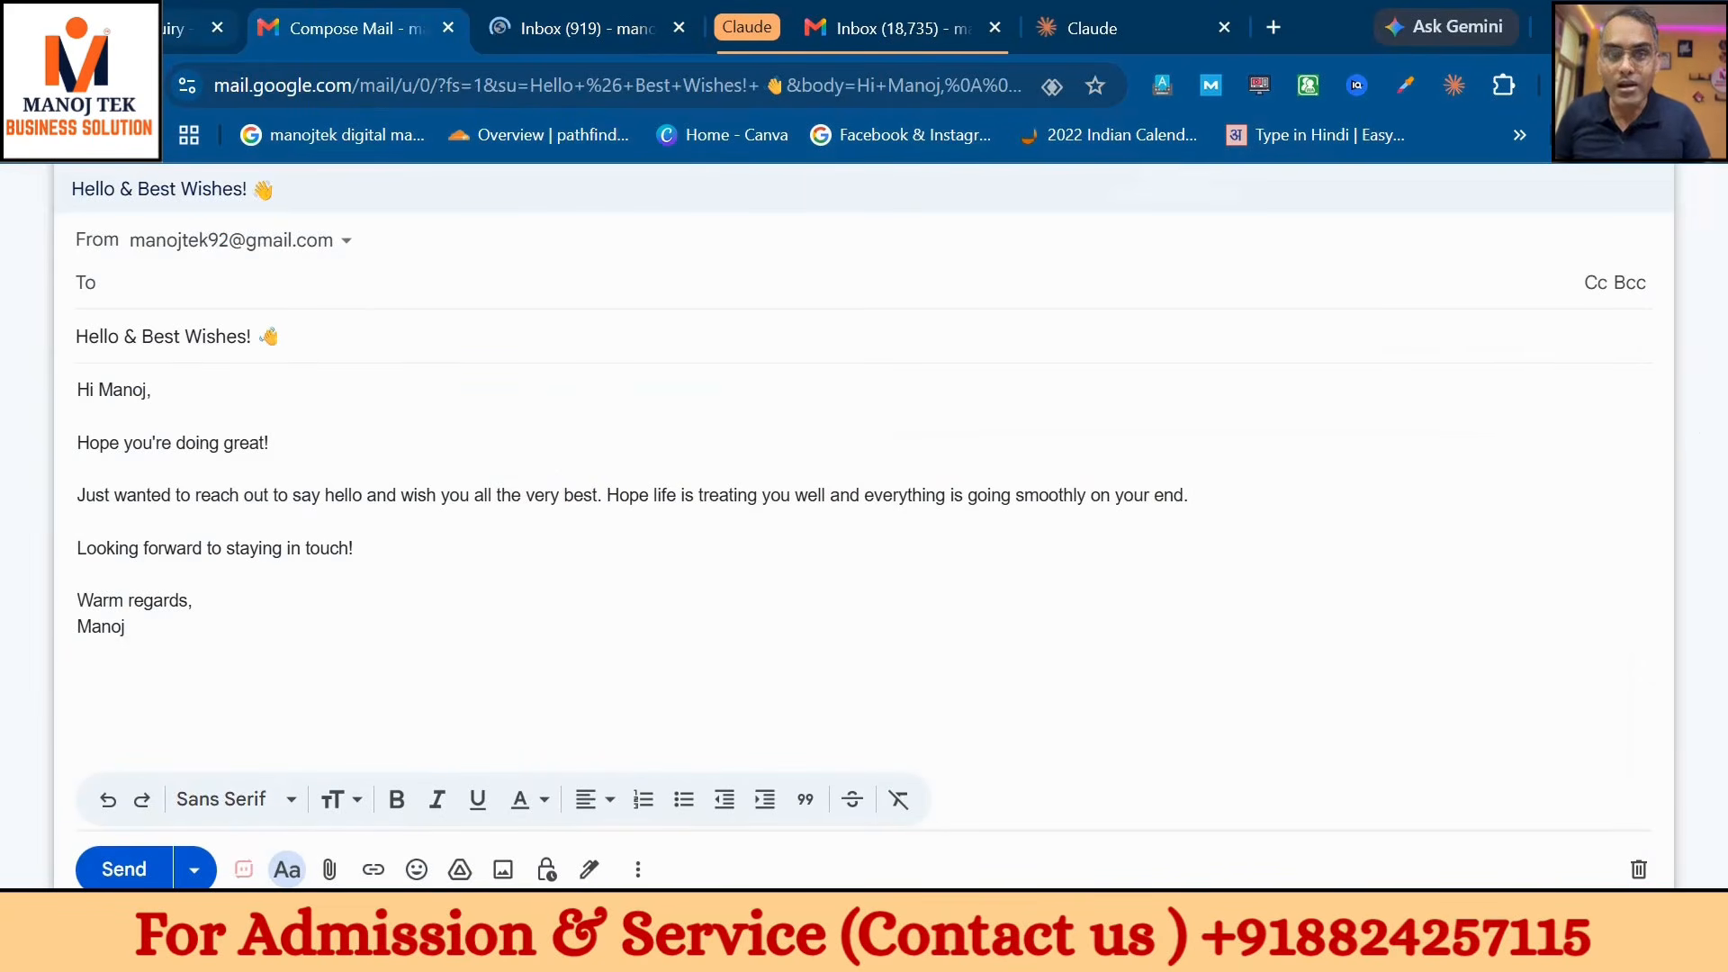
- Review Claude's model list without changing it, then open the Customize settings
{"action": "left_click", "coordinate": [180, 28]}
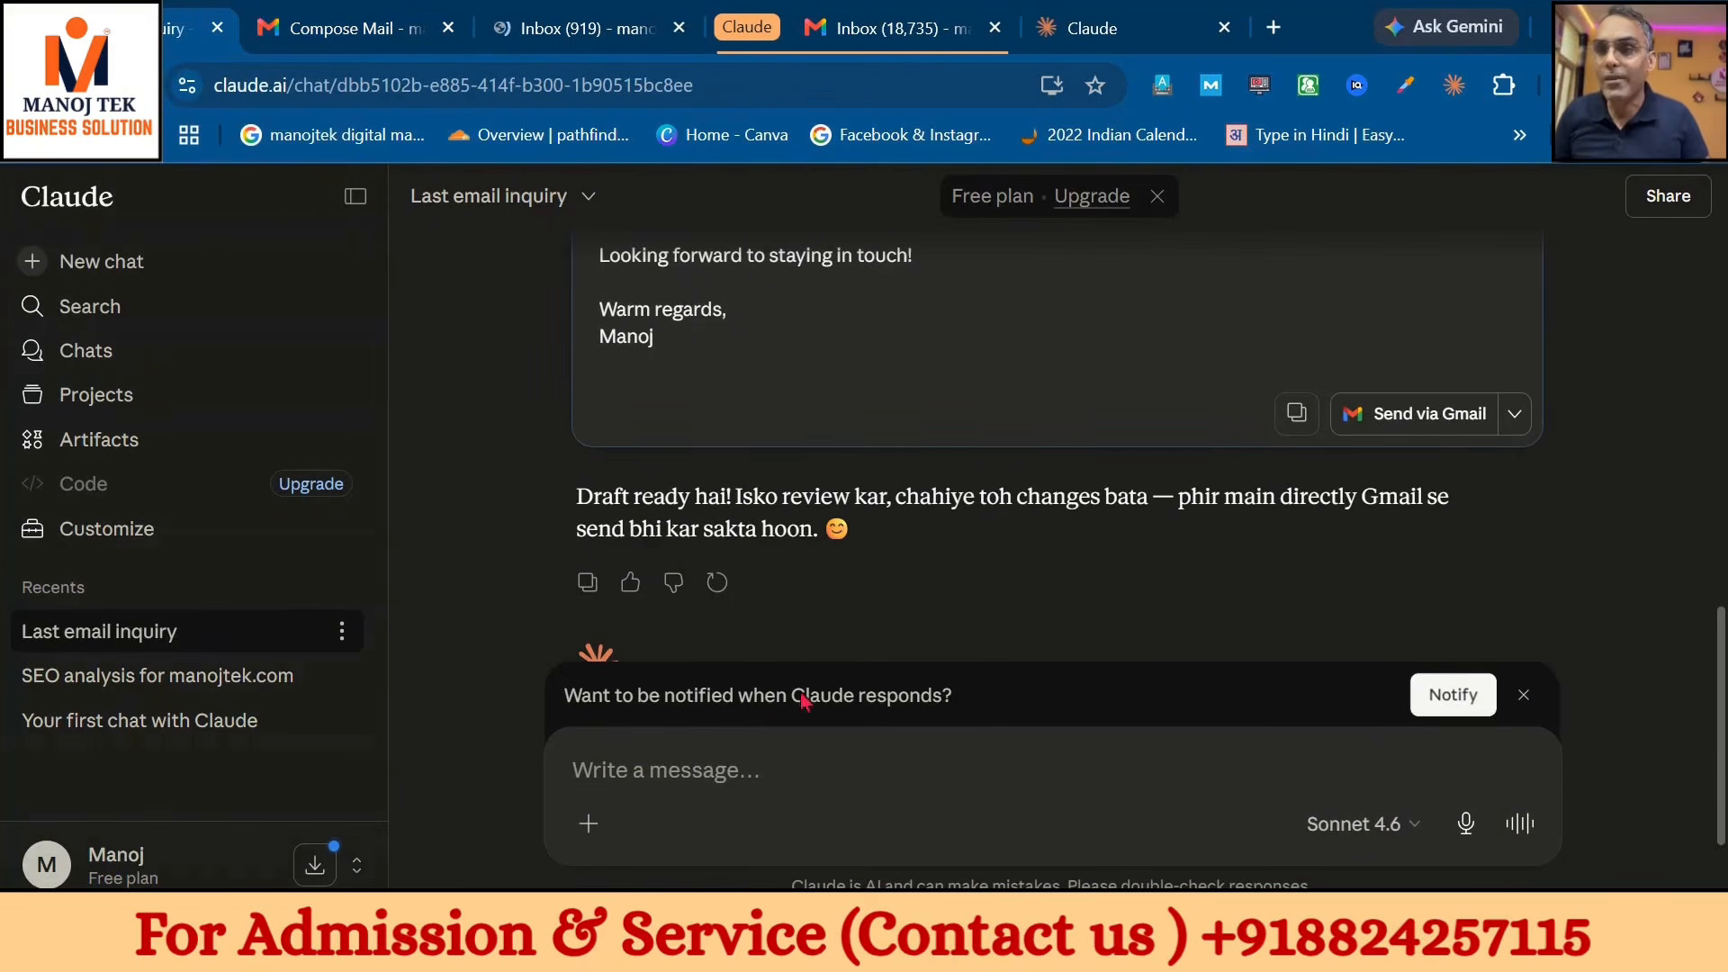
{"action": "scroll", "coordinate": [841, 537], "scroll_direction": "down", "scroll_amount": 1}
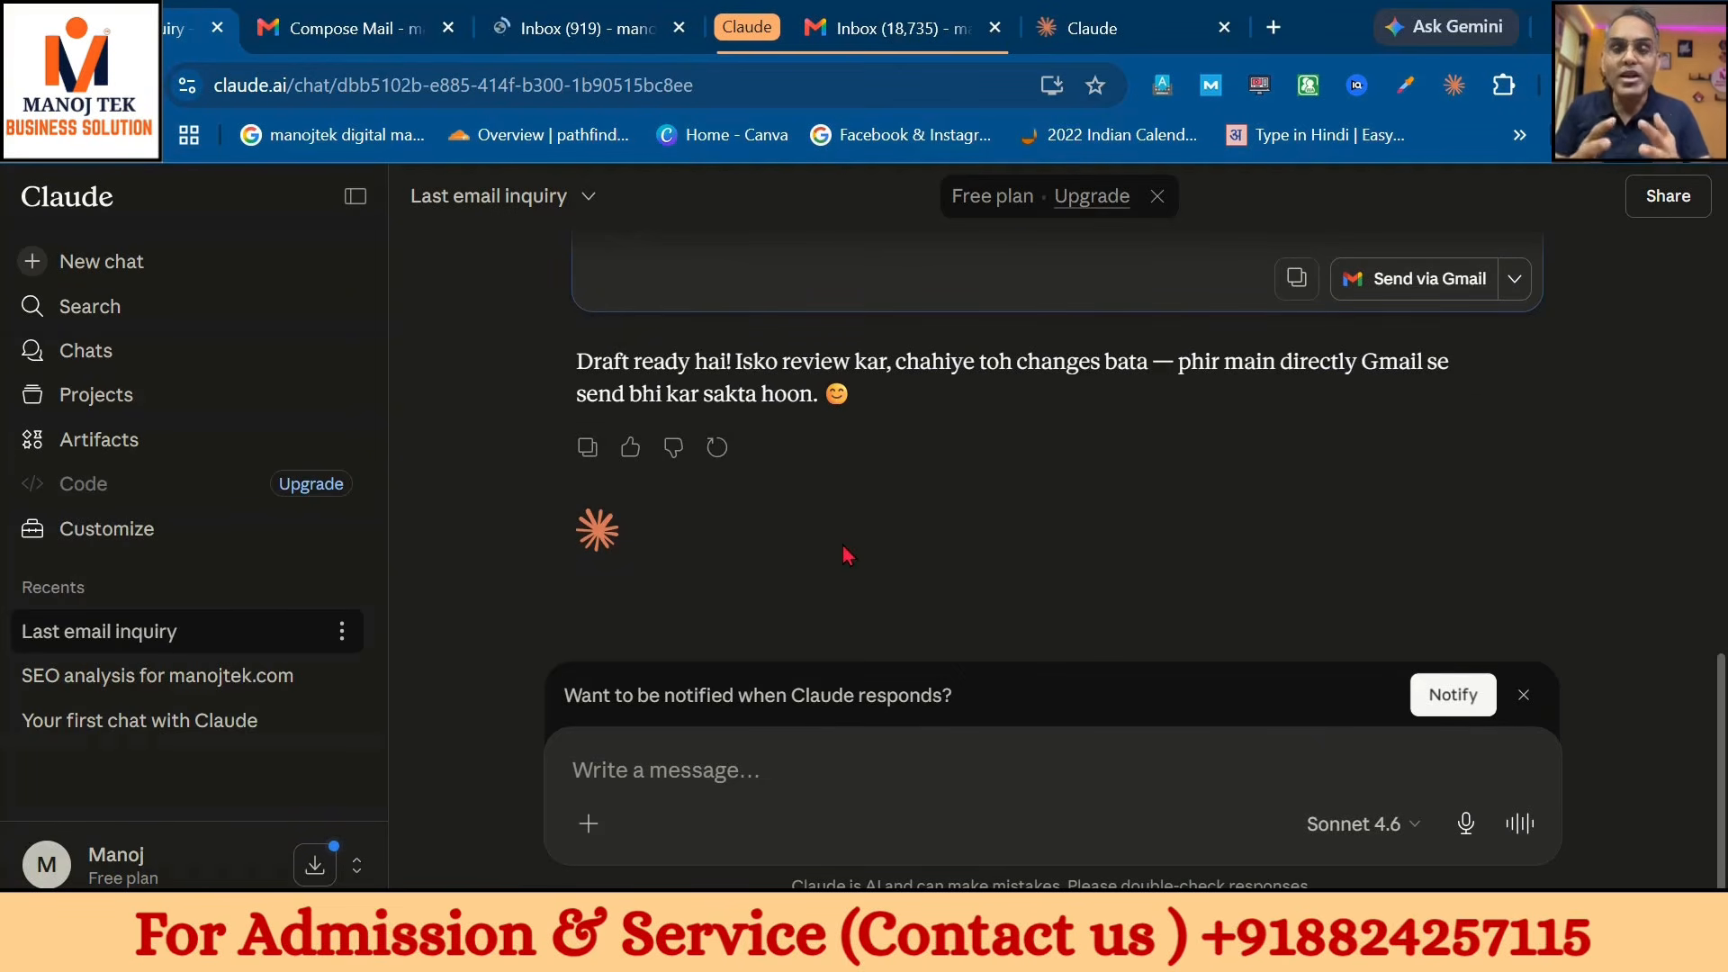
{"action": "left_click", "coordinate": [1411, 826]}
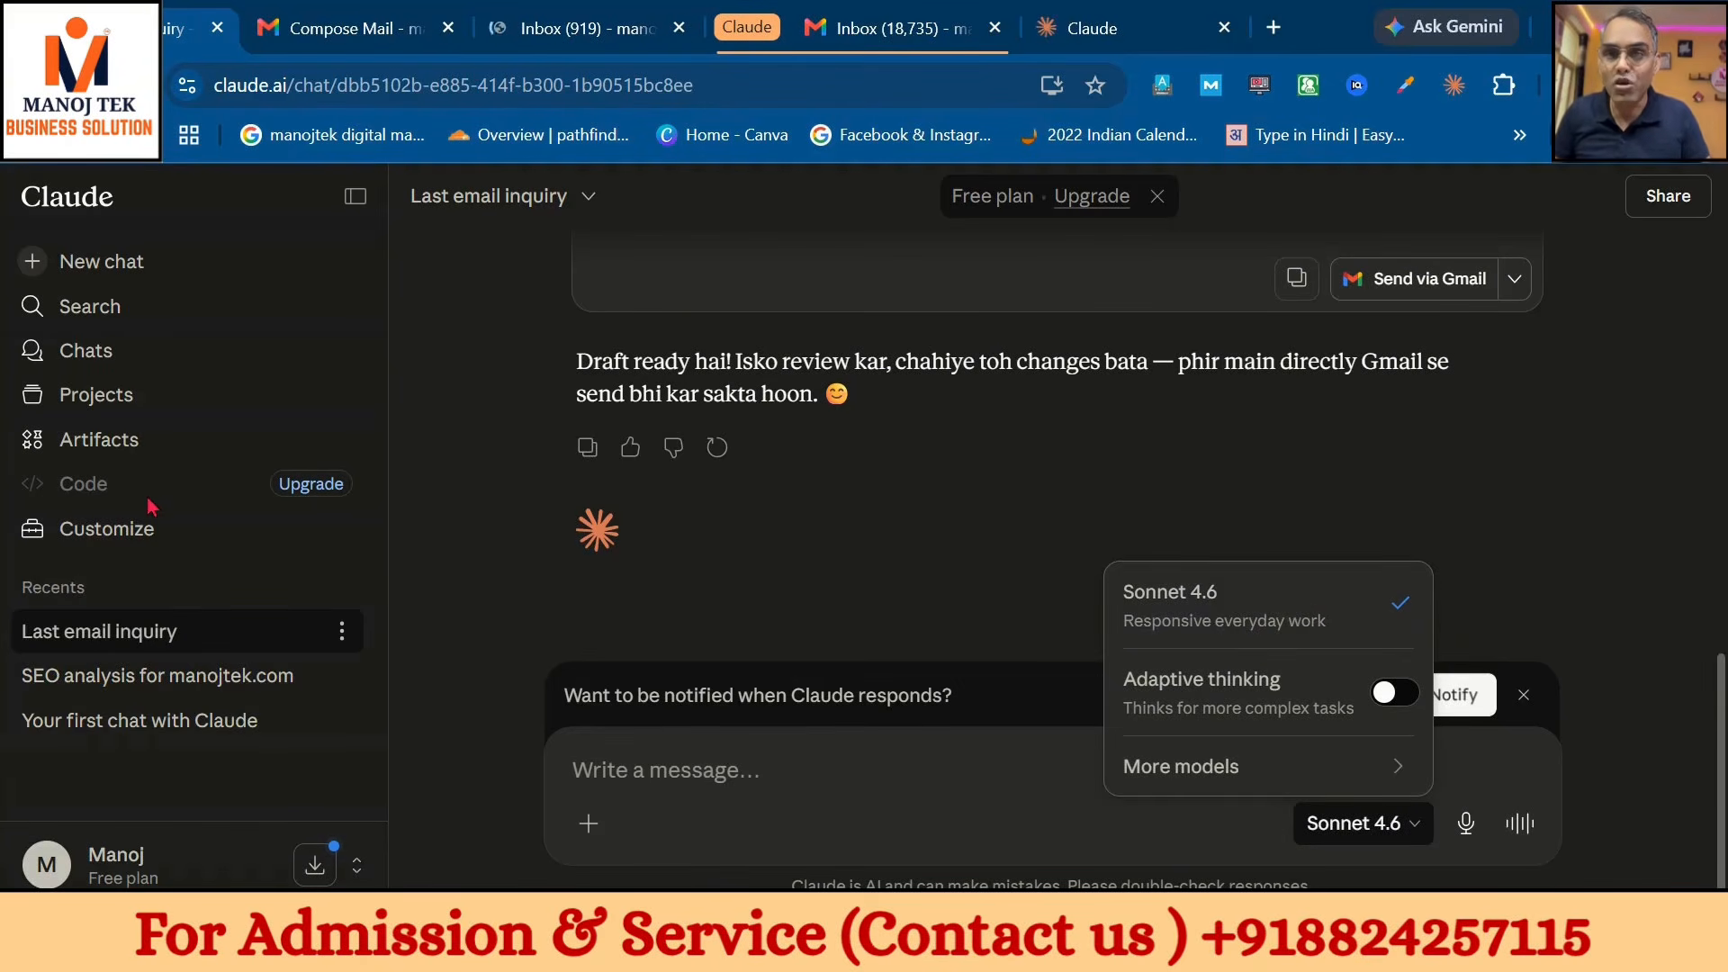
{"action": "left_click", "coordinate": [123, 543]}
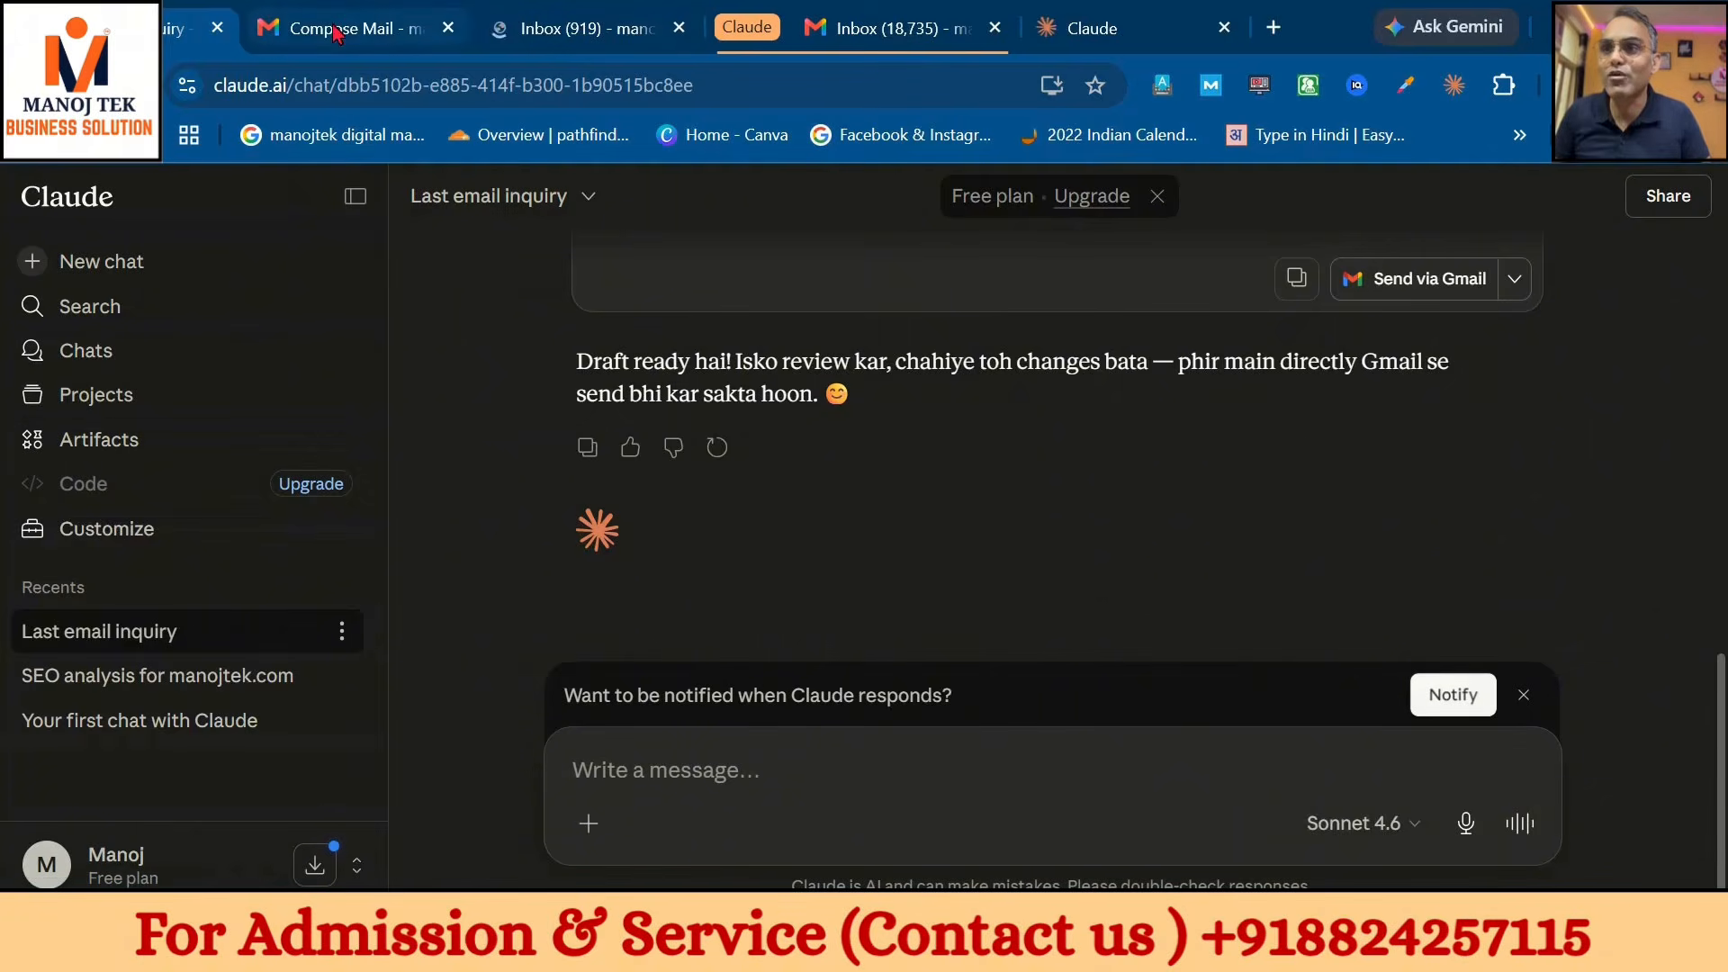
{"action": "left_click", "coordinate": [122, 532]}
- Add the Canva connector from Browse connectors and allow Claude access to the Canva account
{"action": "left_click", "coordinate": [231, 319]}
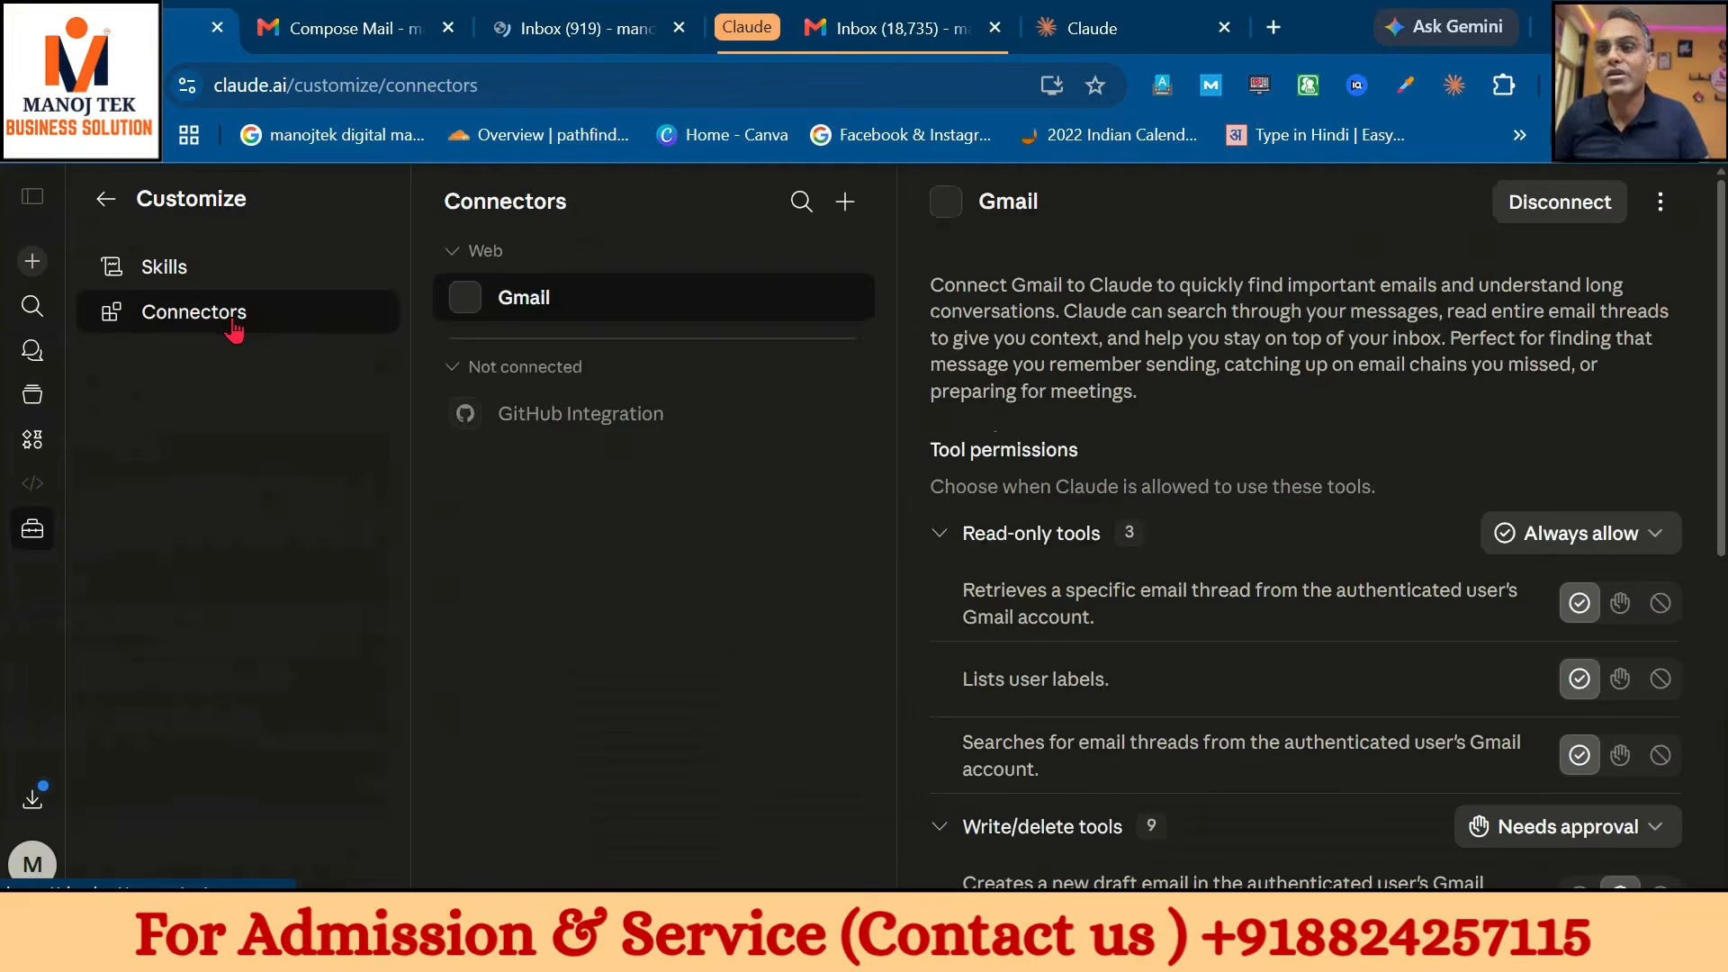
{"action": "left_click", "coordinate": [846, 201]}
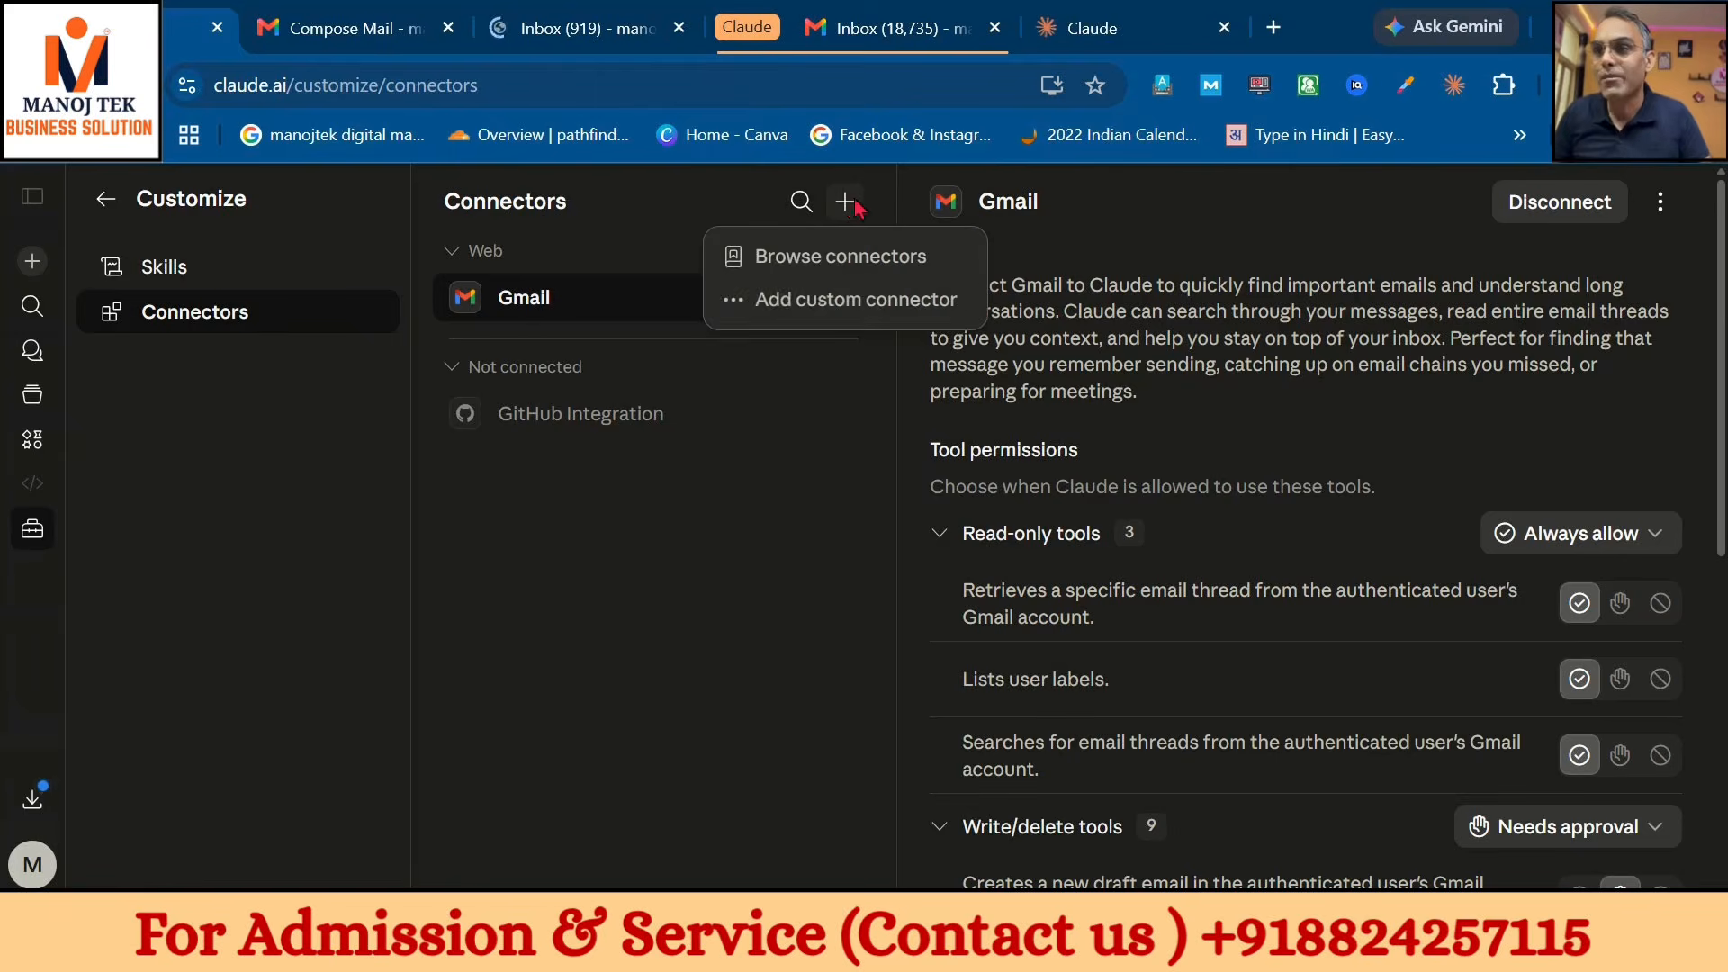
{"action": "left_click", "coordinate": [855, 256]}
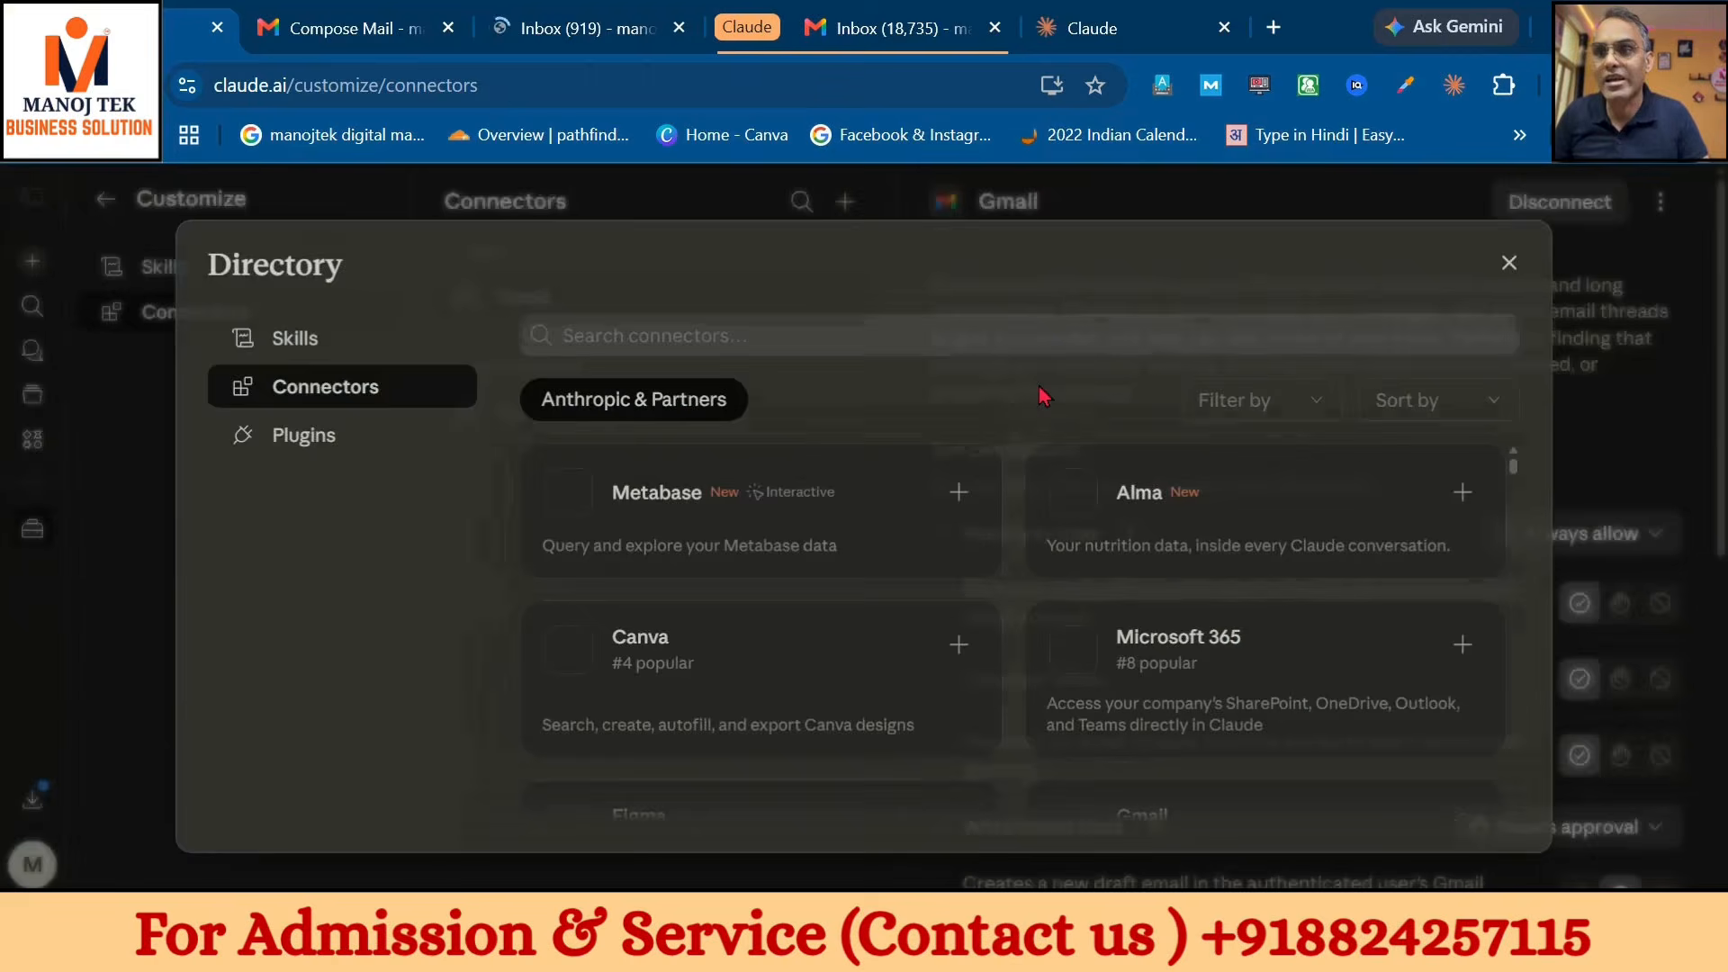
{"action": "left_click", "coordinate": [704, 675]}
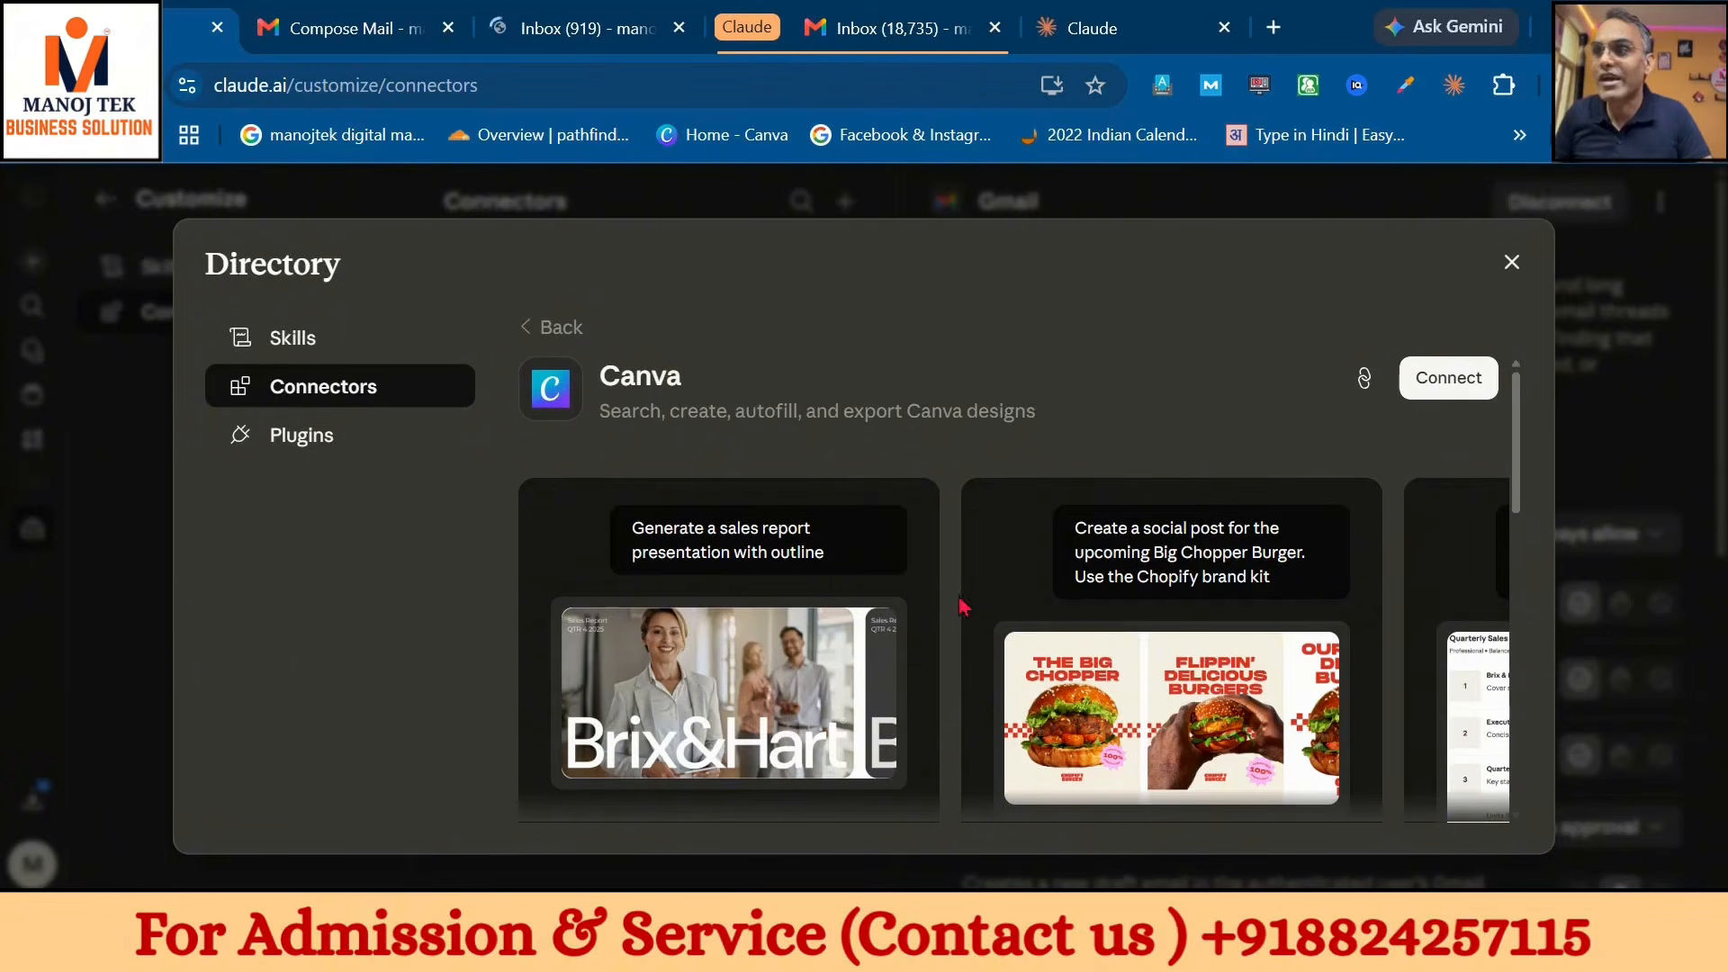
{"action": "left_click", "coordinate": [1426, 407]}
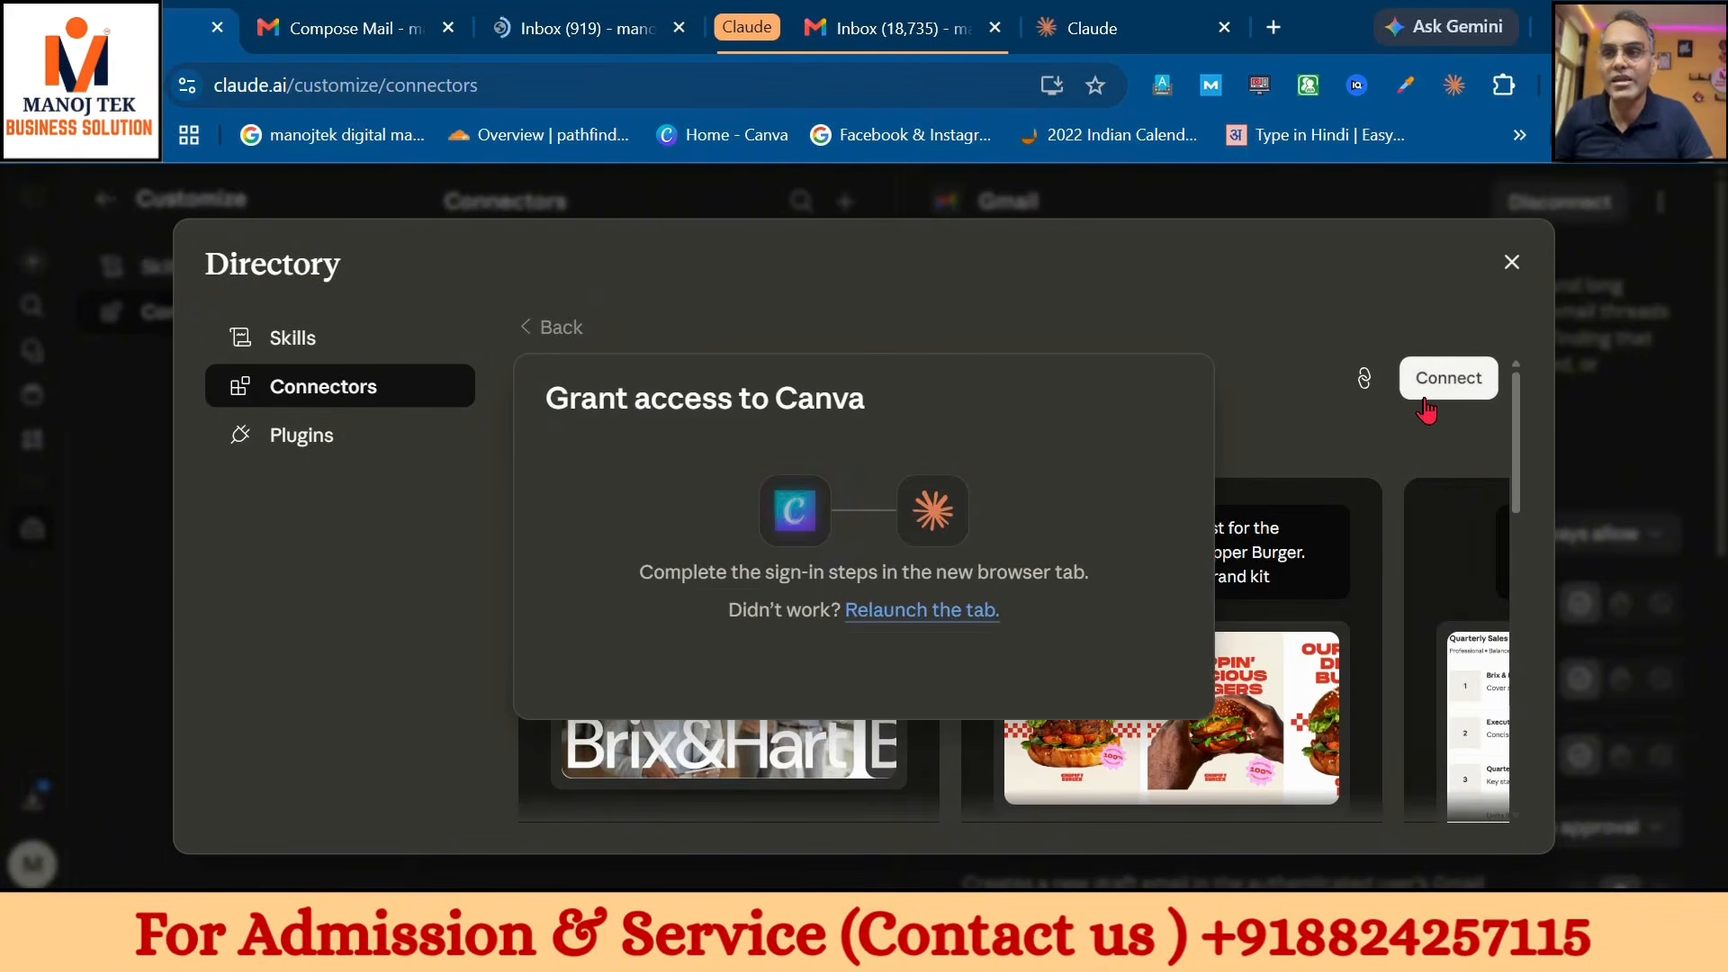
{"action": "left_click", "coordinate": [941, 628]}
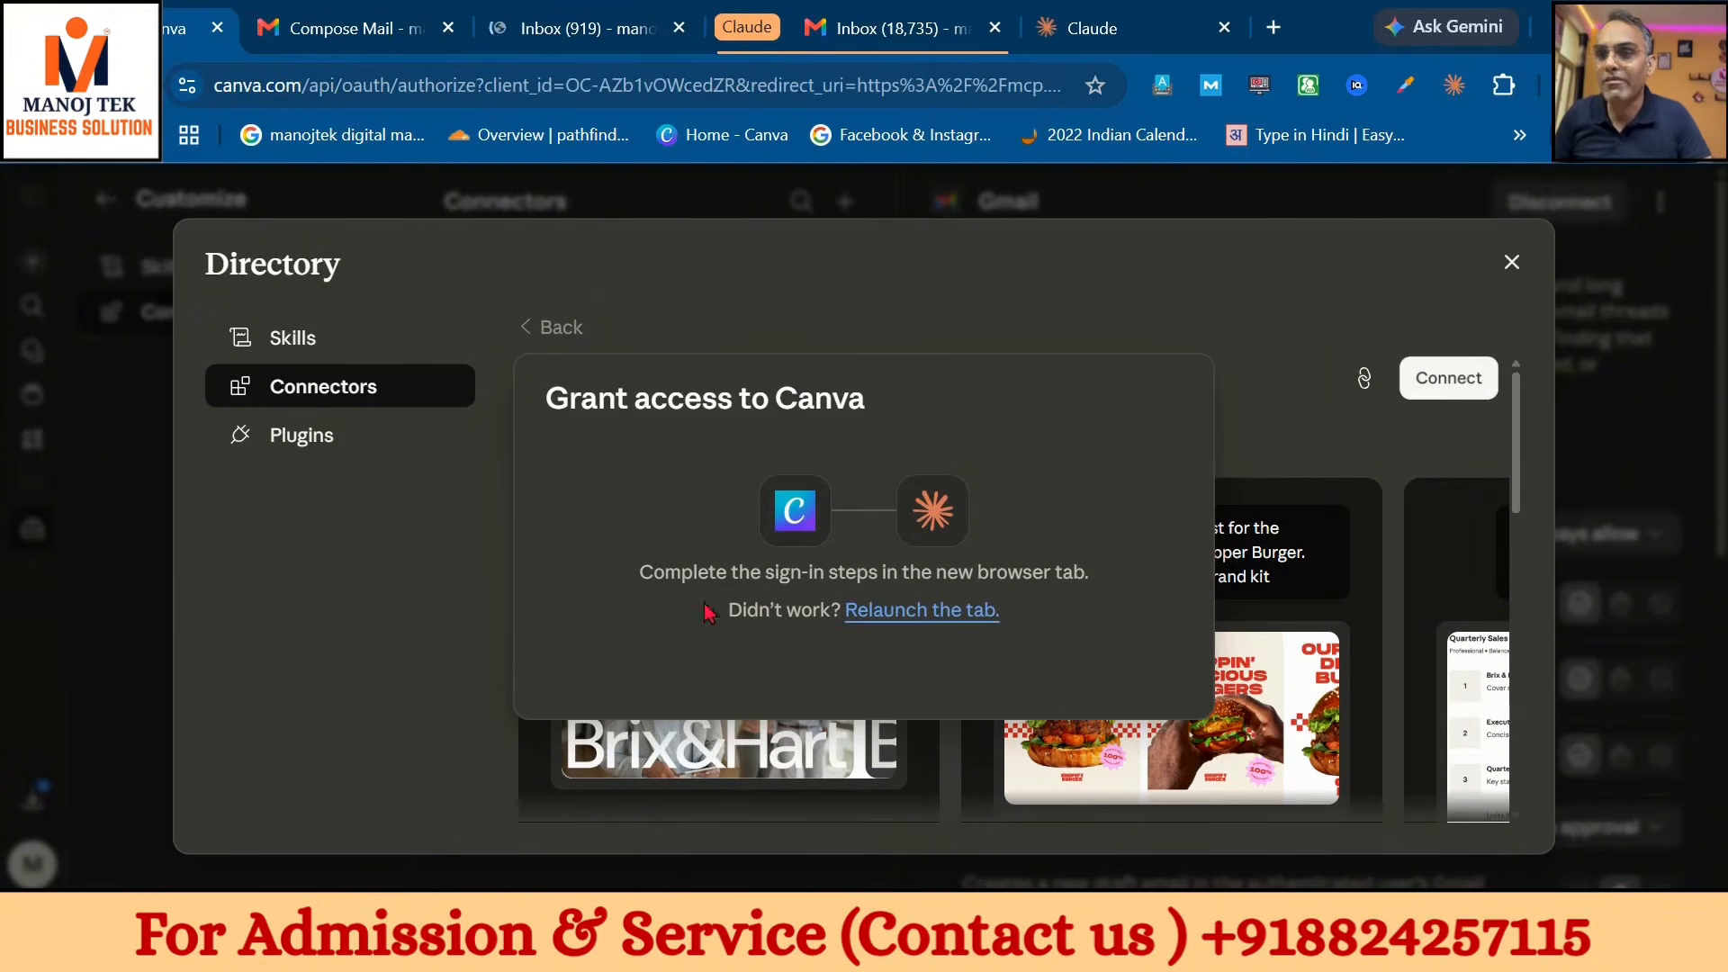
{"action": "scroll", "coordinate": [878, 585], "scroll_direction": "down", "scroll_amount": 5}
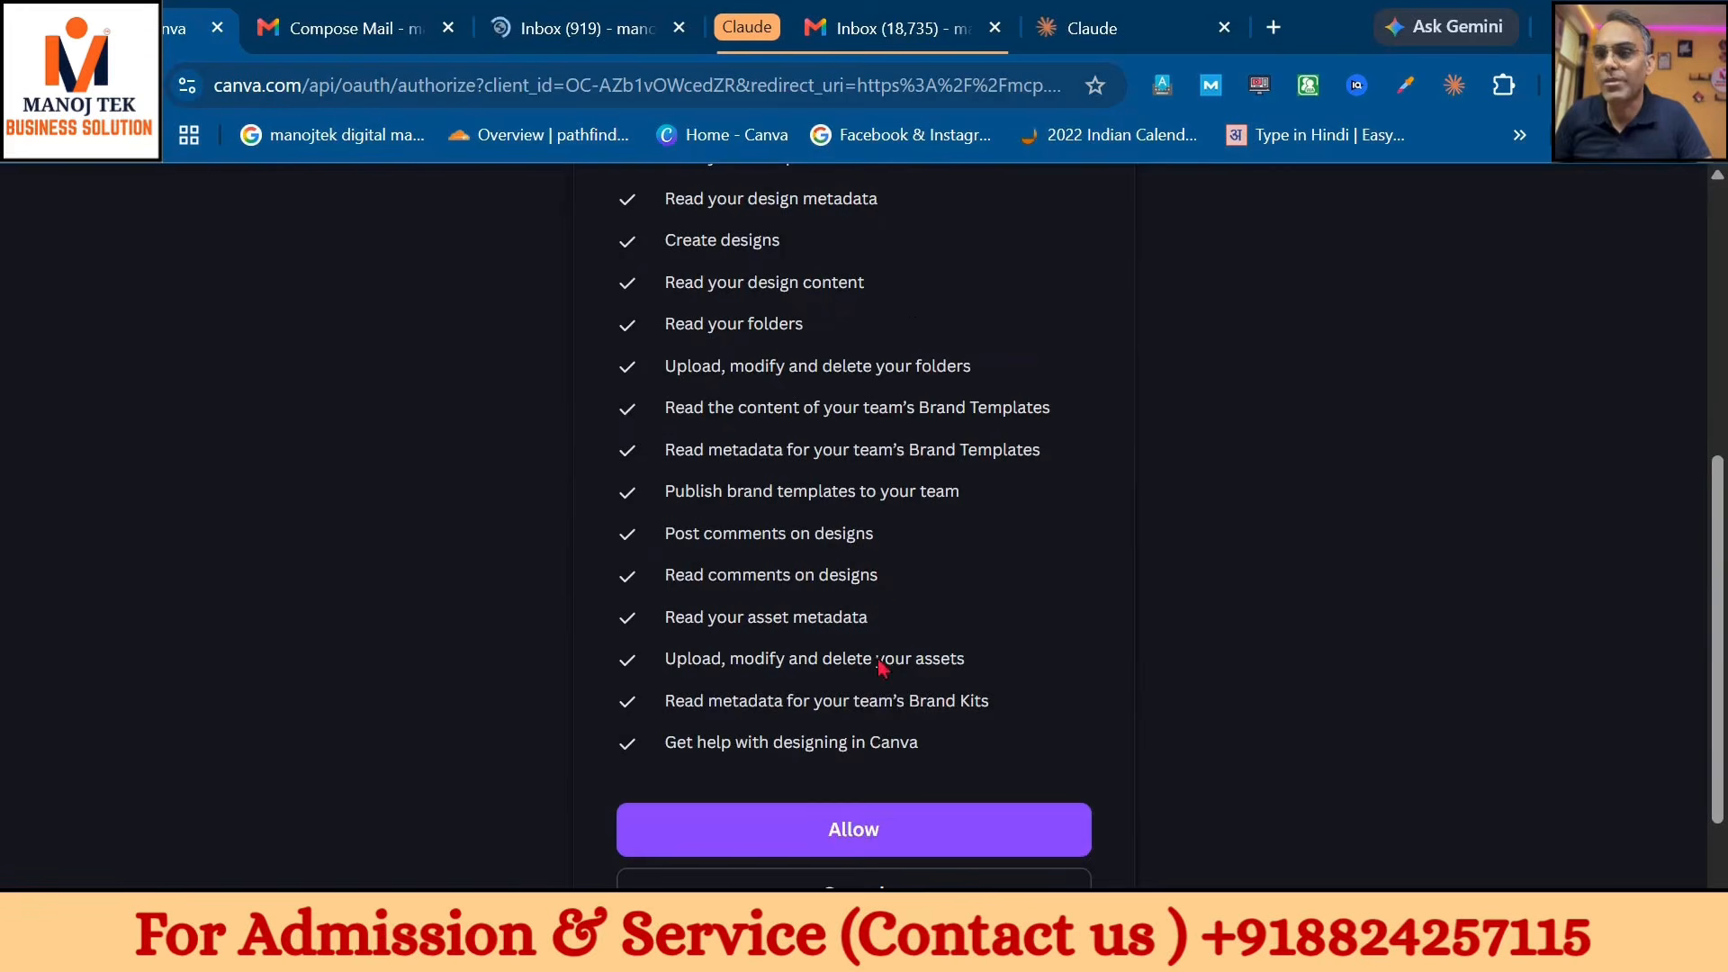
{"action": "left_click", "coordinate": [856, 826]}
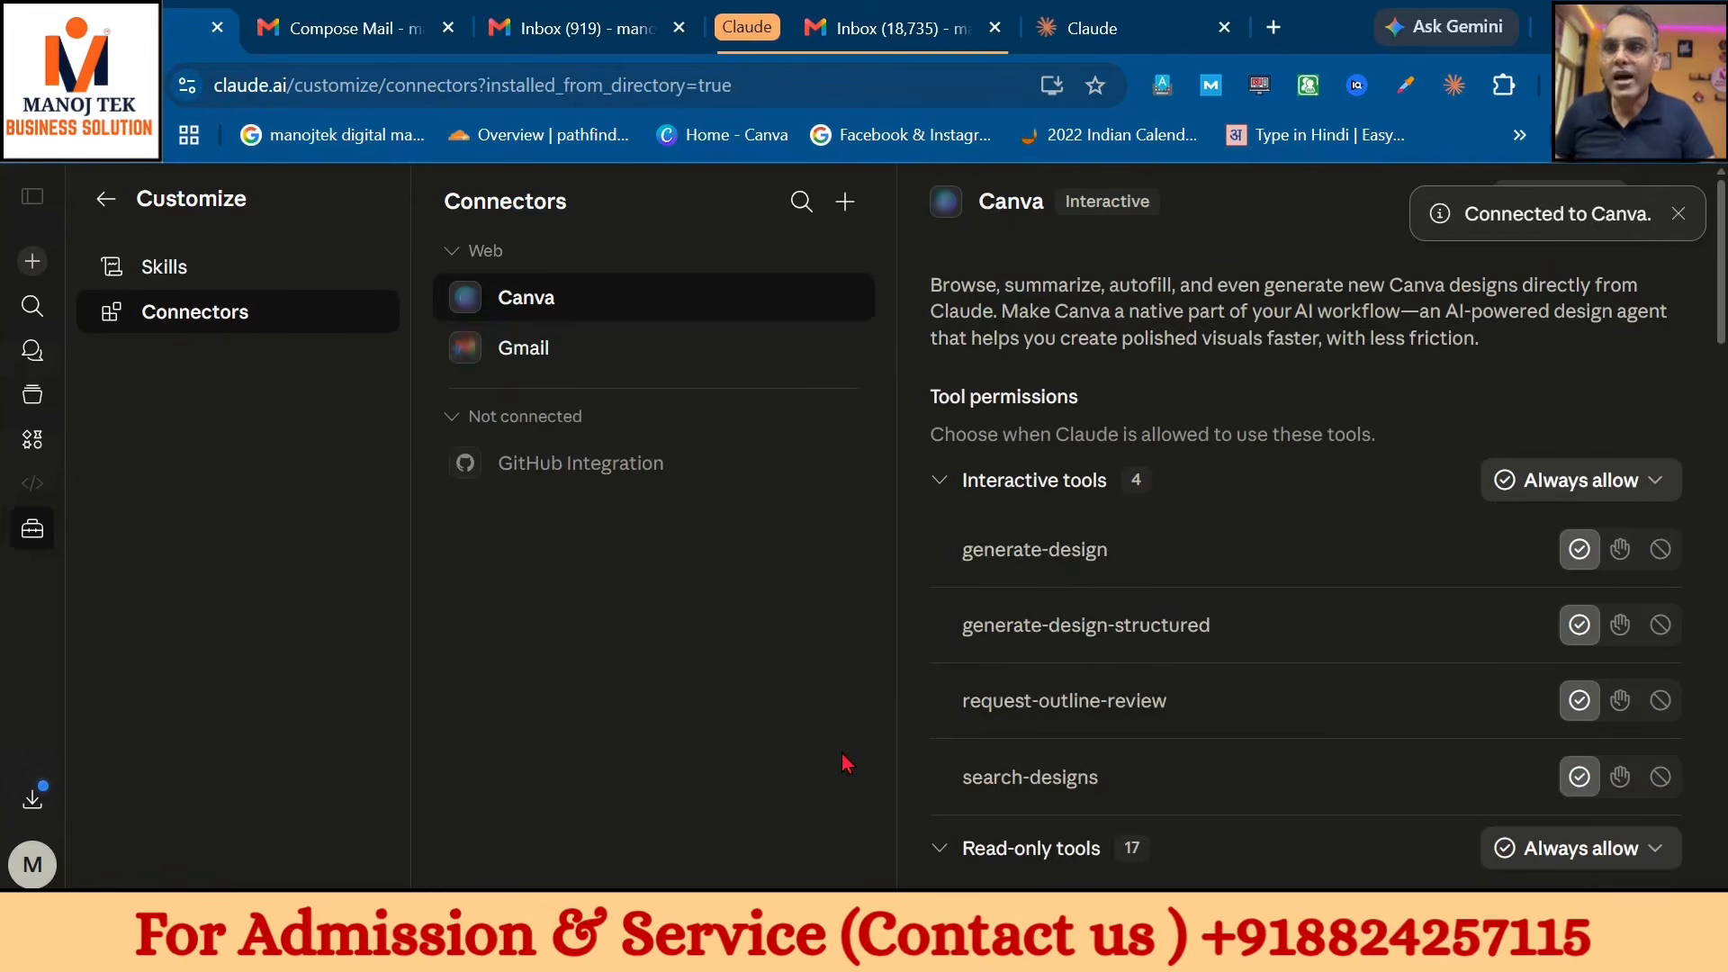
- Start a new chat and check the connectors available under the + menu
{"action": "left_click", "coordinate": [24, 267]}
{"action": "type", "text": "Hey Claude—I just added the \"seo-analysis\" skill. Can you make something amazing with it?"}
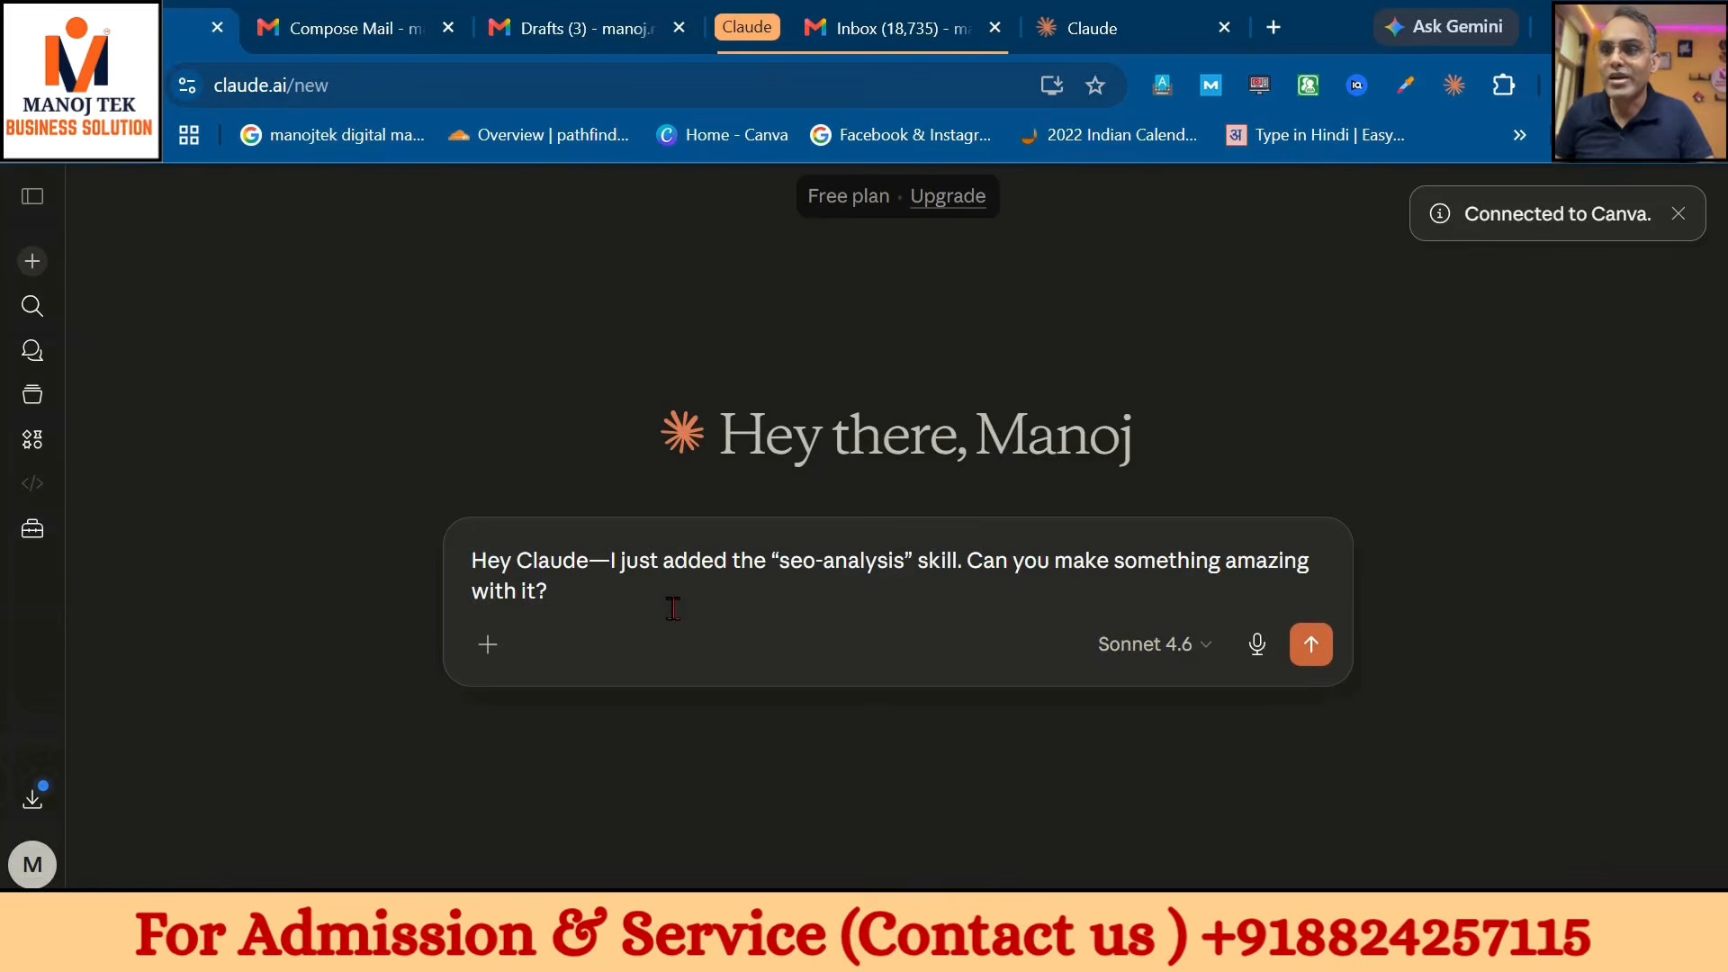
{"action": "left_click", "coordinate": [486, 655]}
{"action": "mouse_move", "coordinate": [584, 486]}
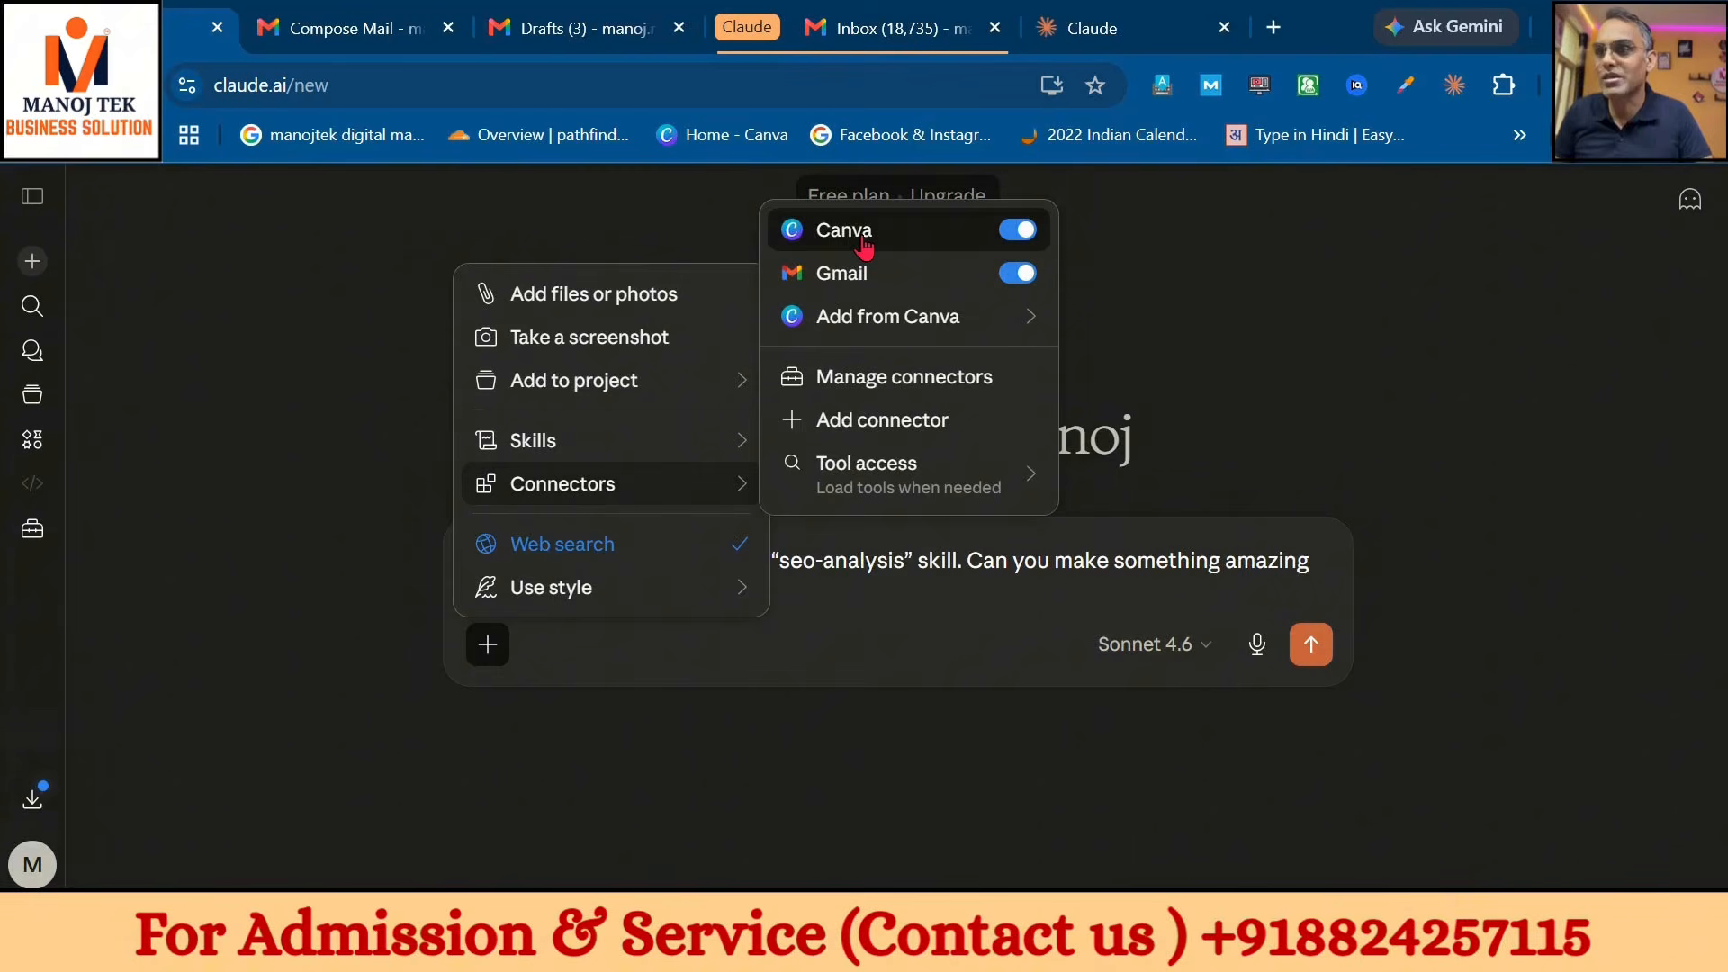
{"action": "left_click", "coordinate": [963, 603]}
- Replace the sample prompt with 'please generate a graphics for digital marketing institute' and send it
{"action": "left_click_drag", "start_coordinate": [957, 598], "coordinate": [408, 529]}
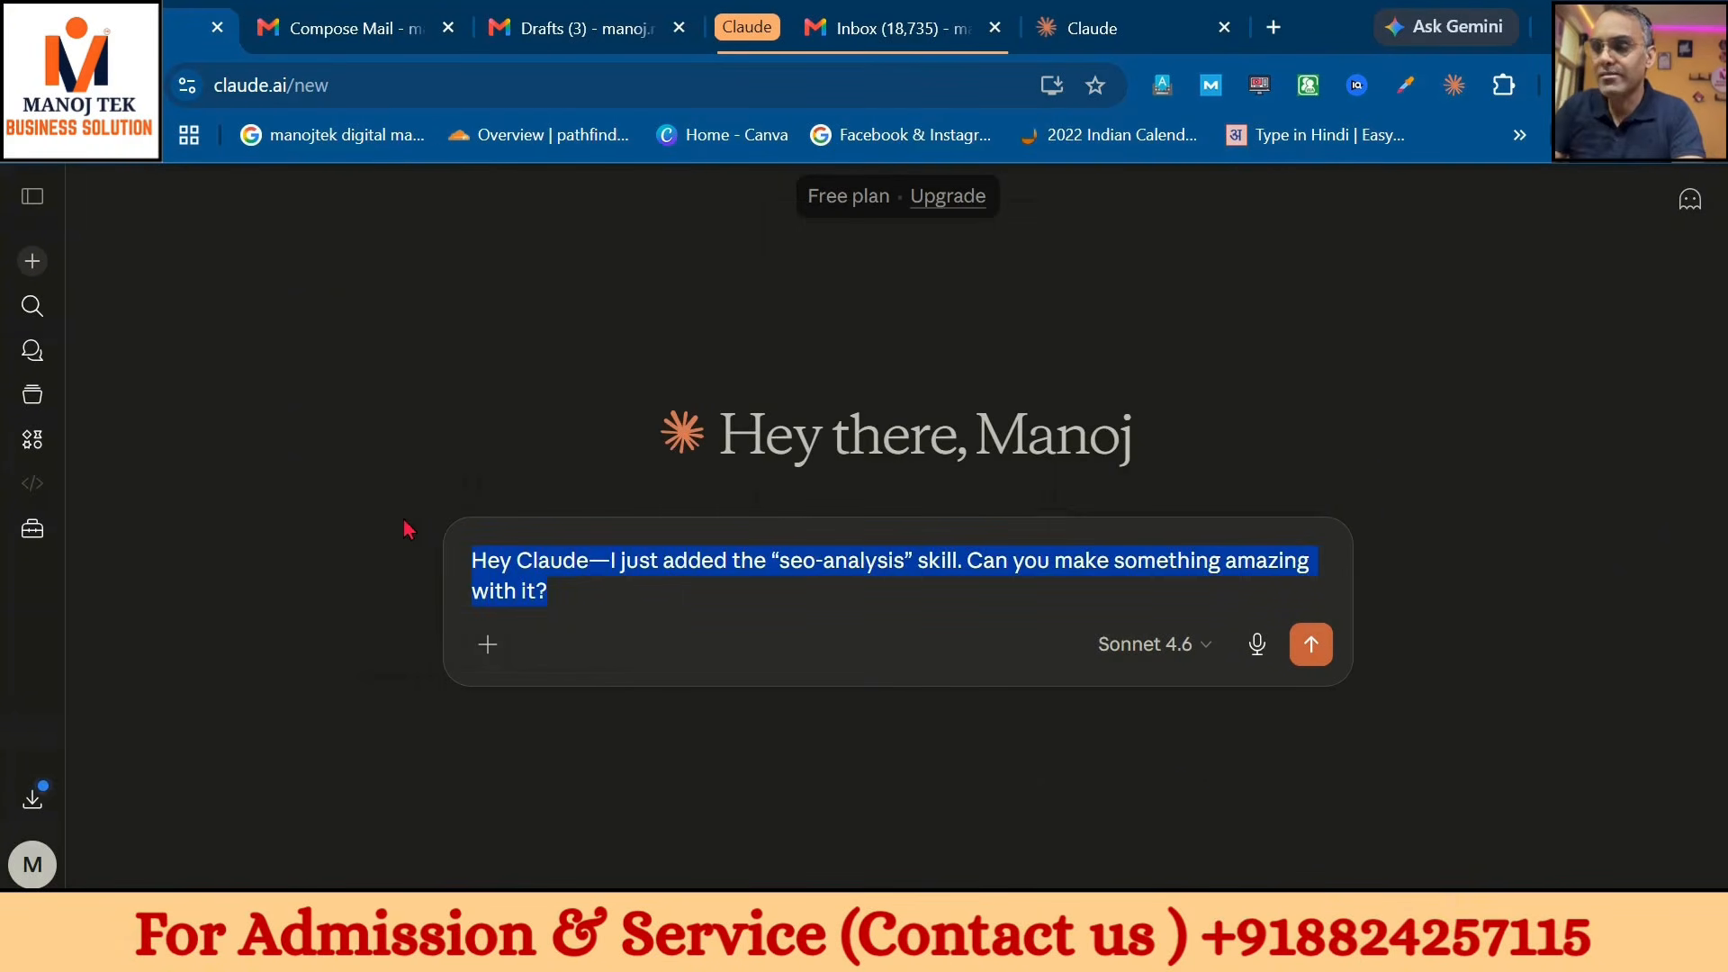
{"action": "type", "text": "please gene"}
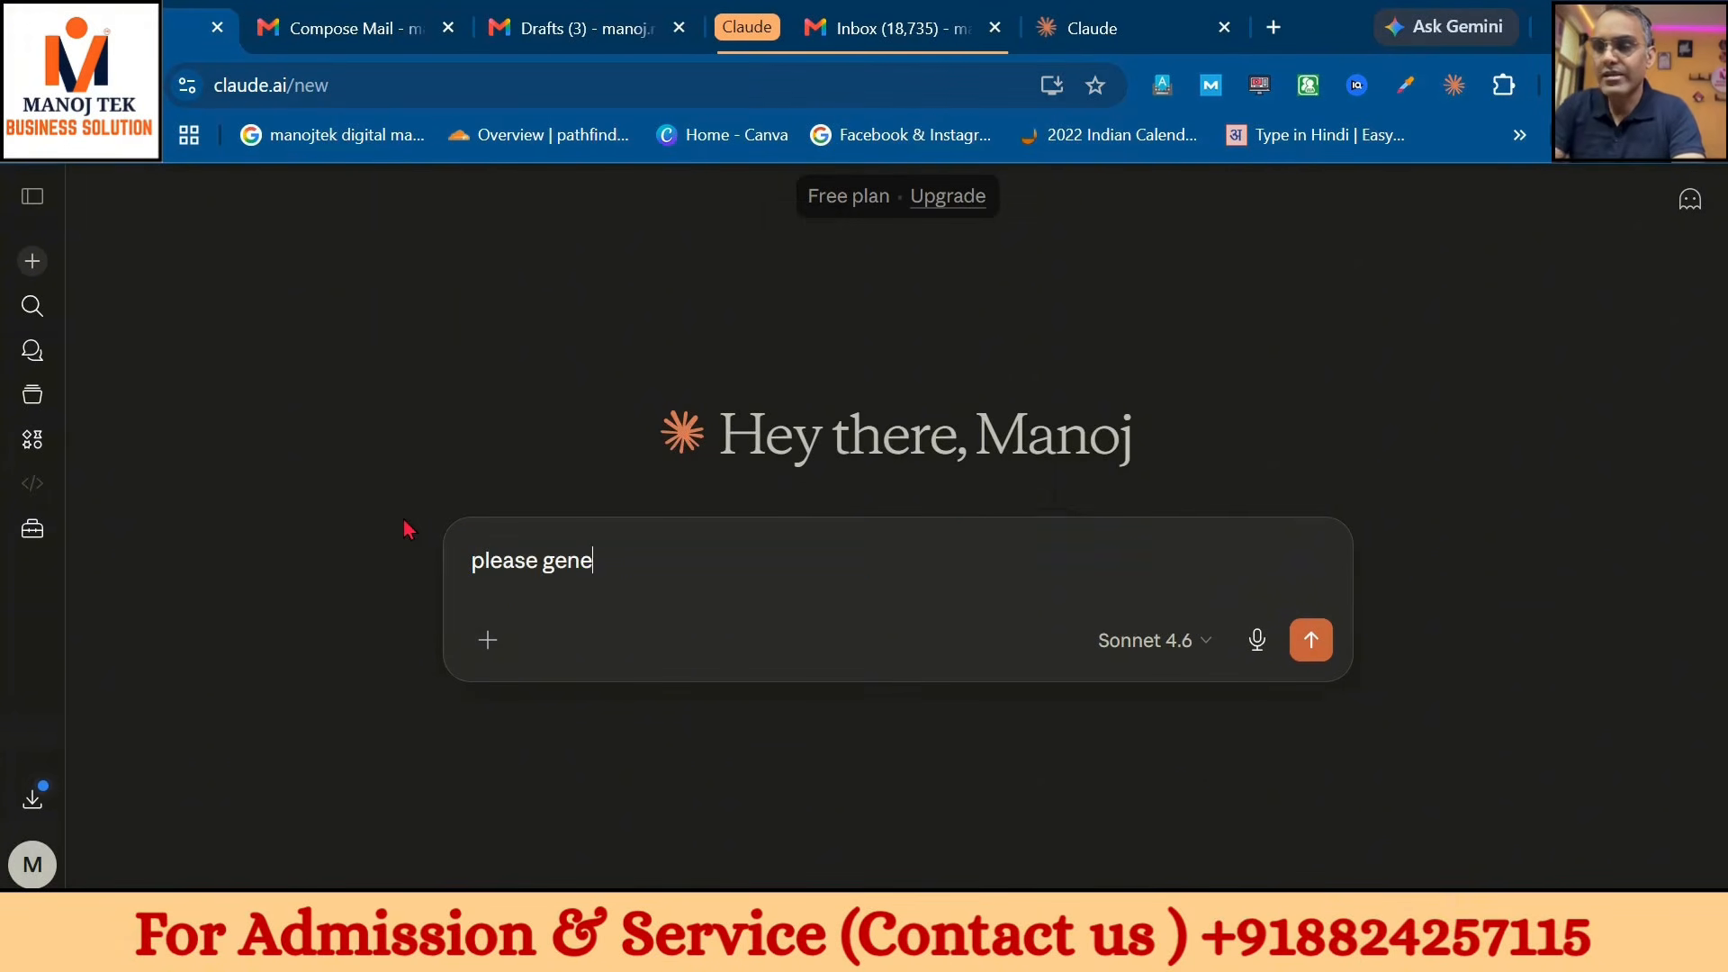
{"action": "type", "text": "rate a gra"}
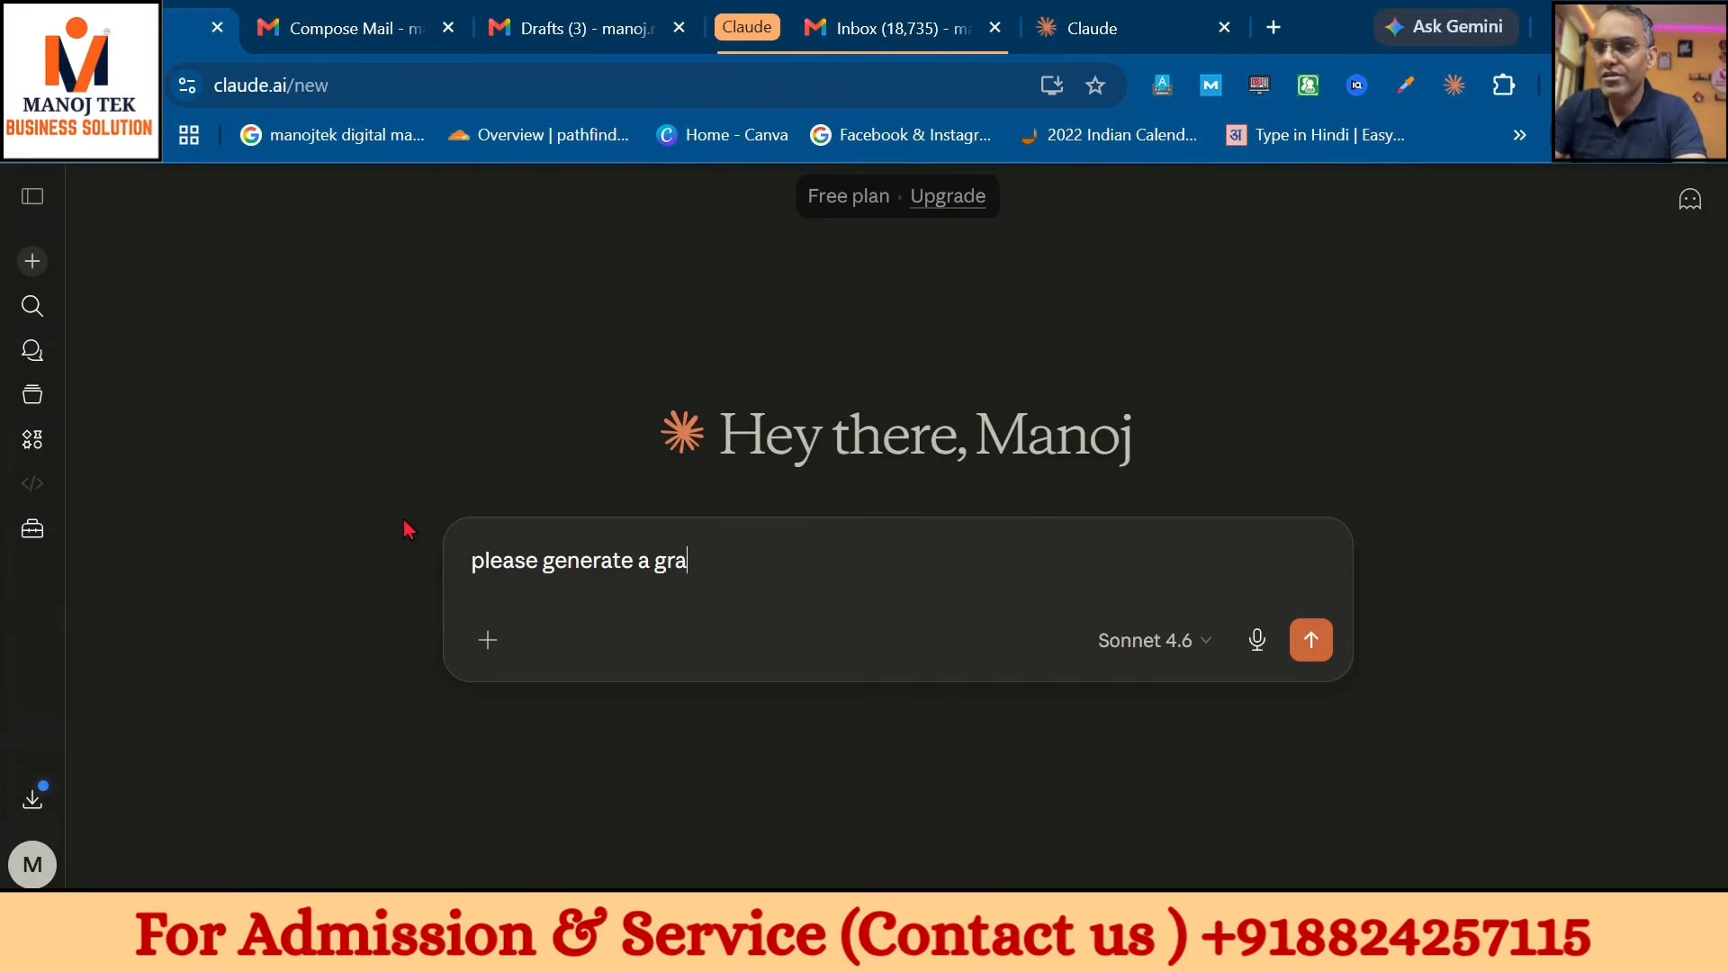
{"action": "type", "text": "phics for "}
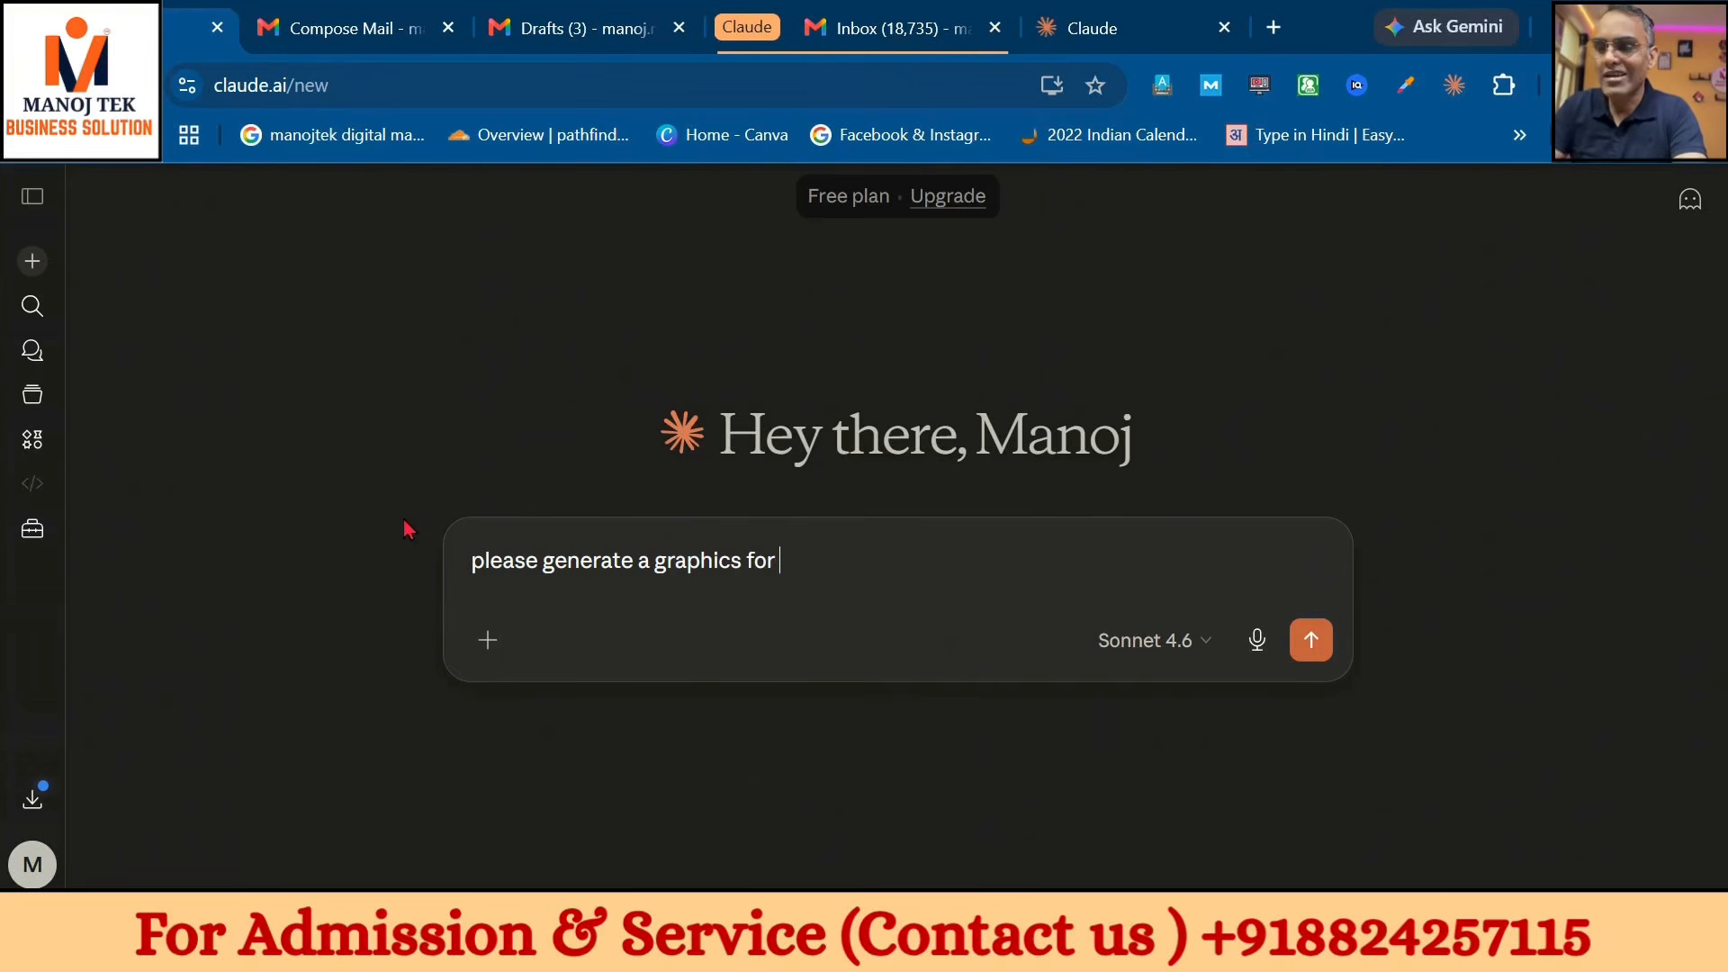
{"action": "type", "text": "digital mark"}
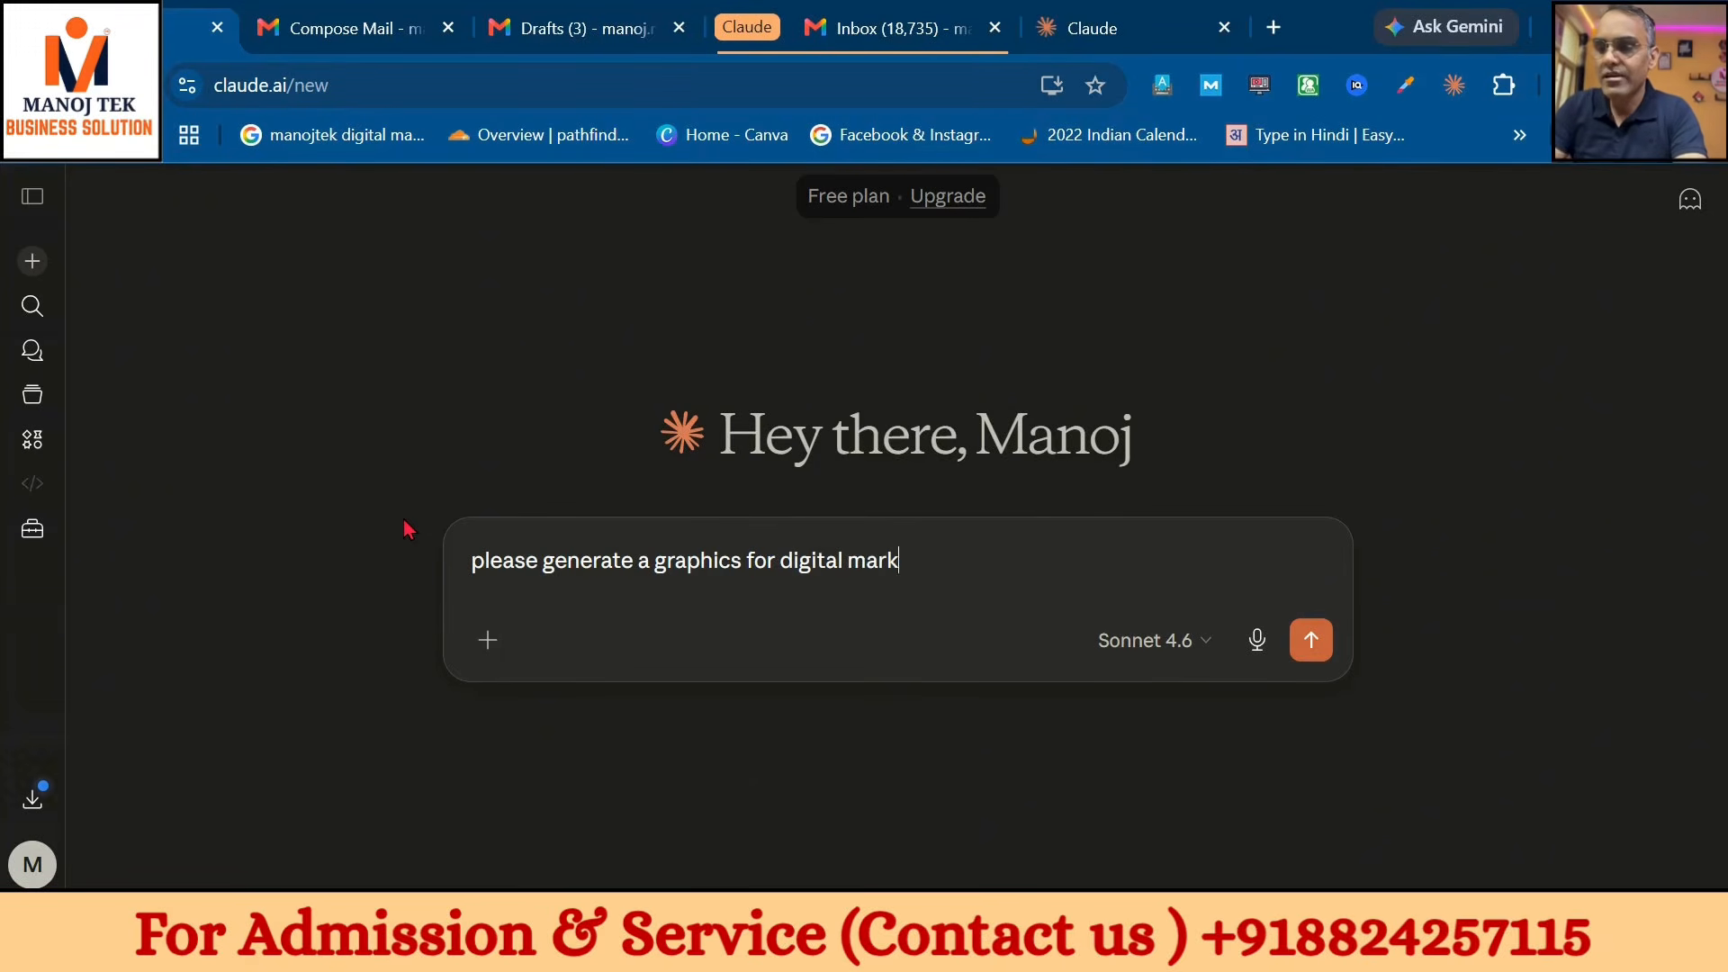
{"action": "type", "text": "eting insti"}
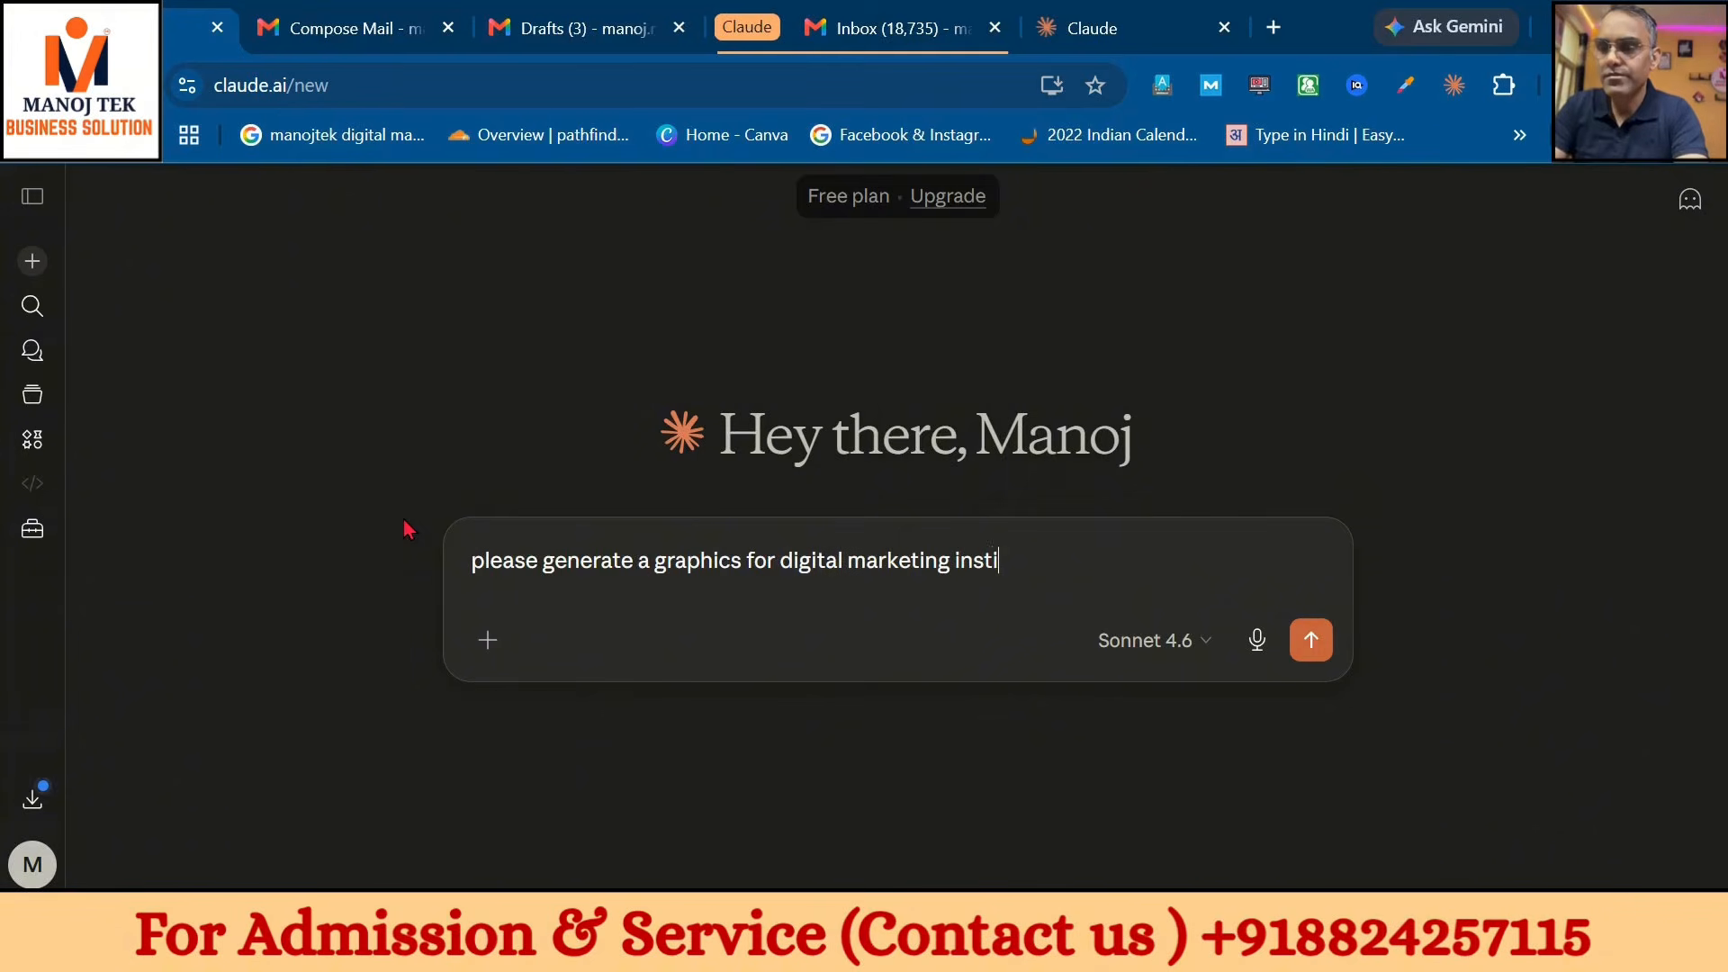
{"action": "type", "text": "tute"}
{"action": "key", "text": "Return"}
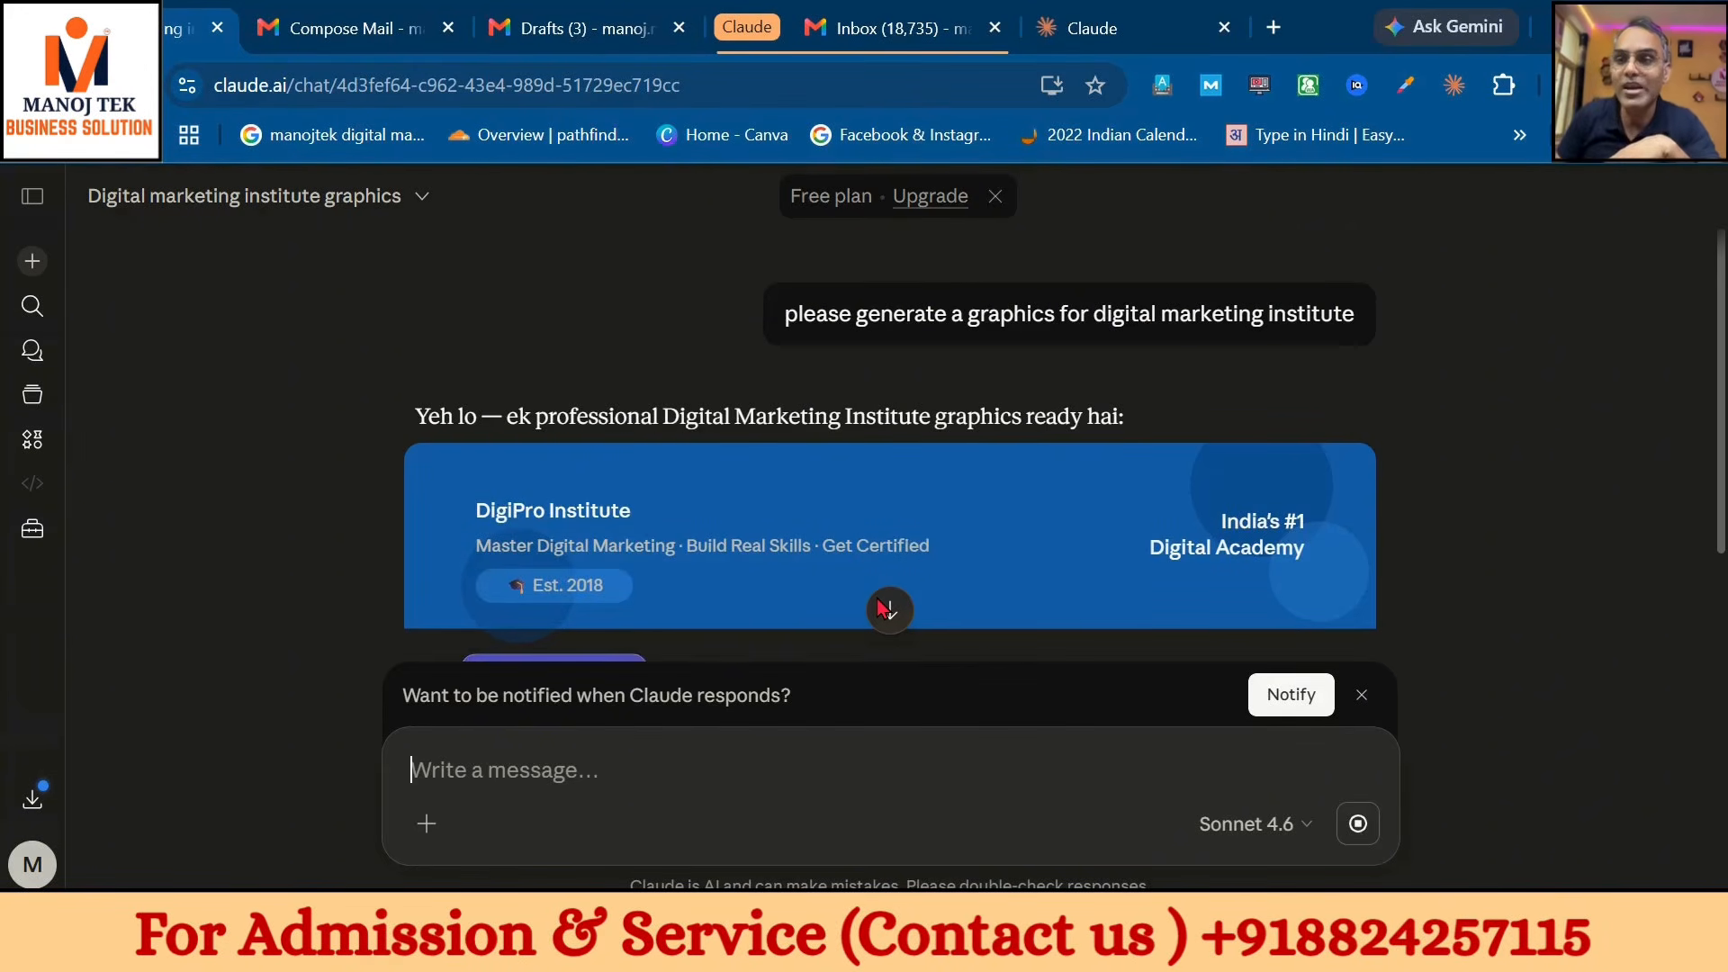
- Scroll down to view the DigiPro banner and the Search Engine Optimization course card
{"action": "left_click", "coordinate": [886, 610]}
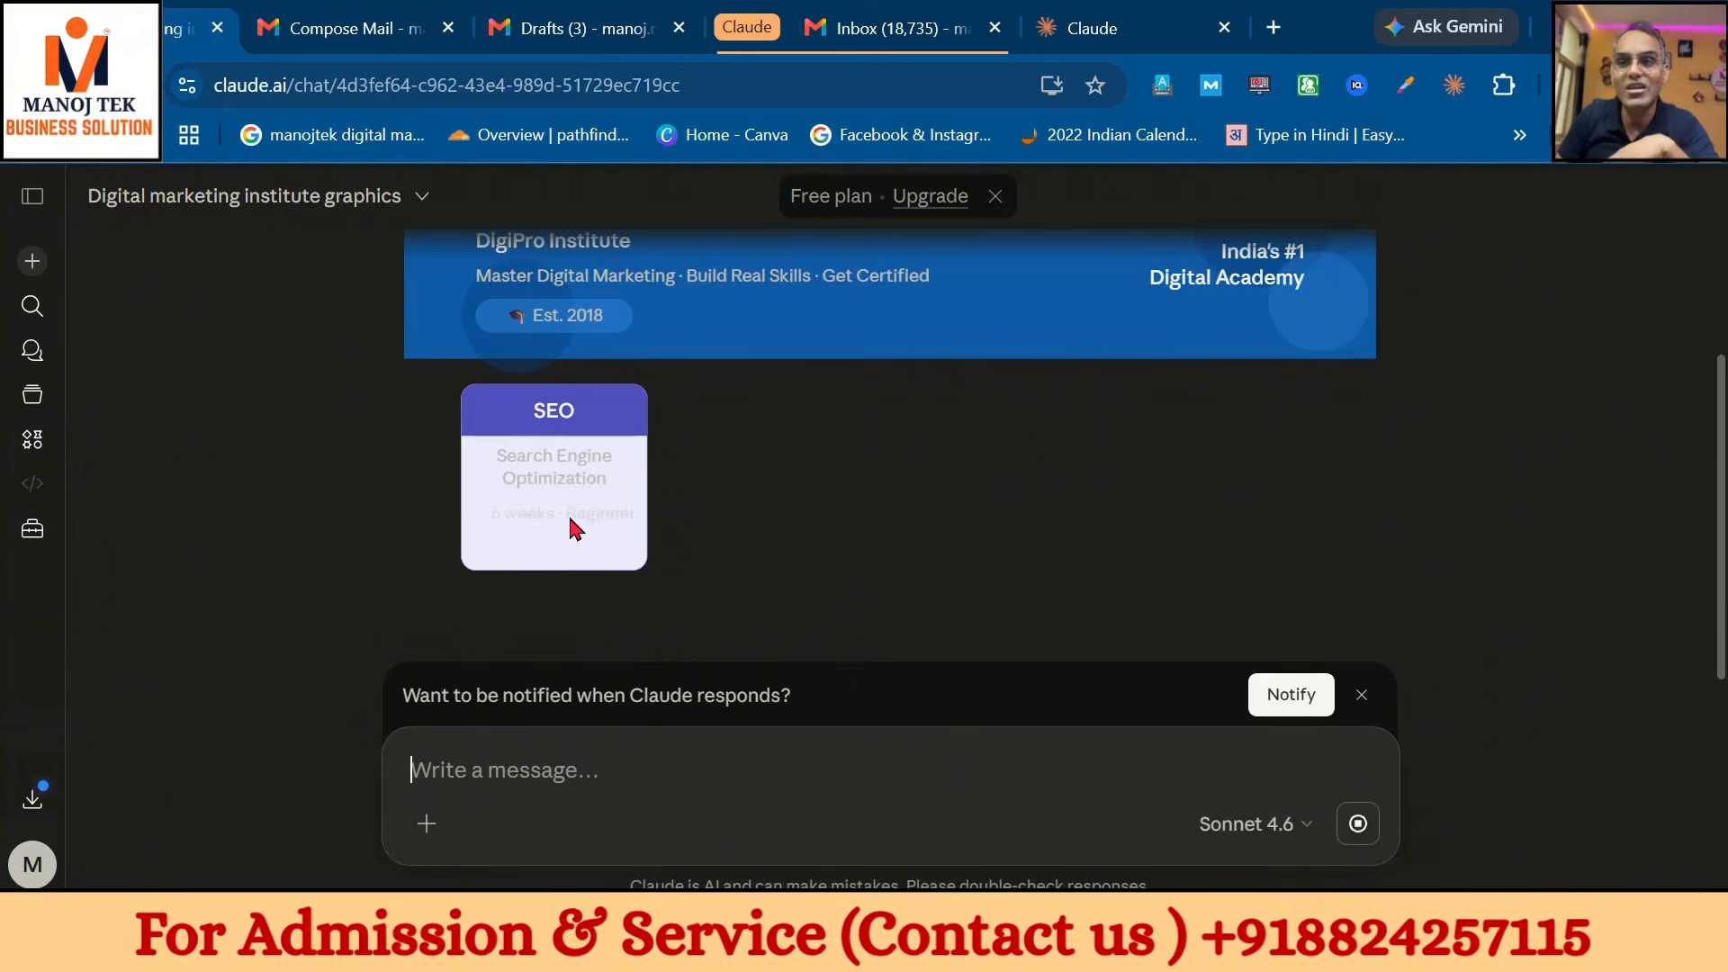